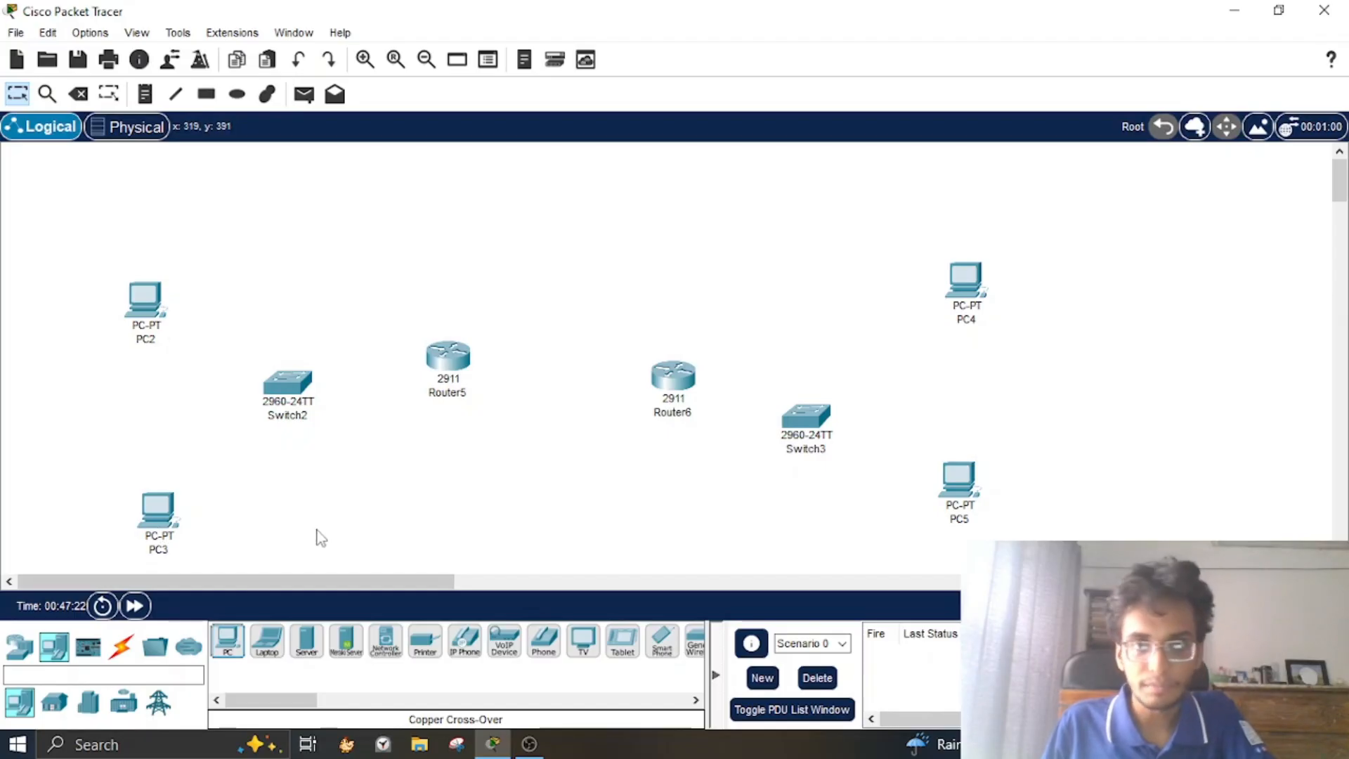
Step: Connect FastEthernet0/1 on Switch2 to PC2 with a copper straight-through cable
left_click(121, 647)
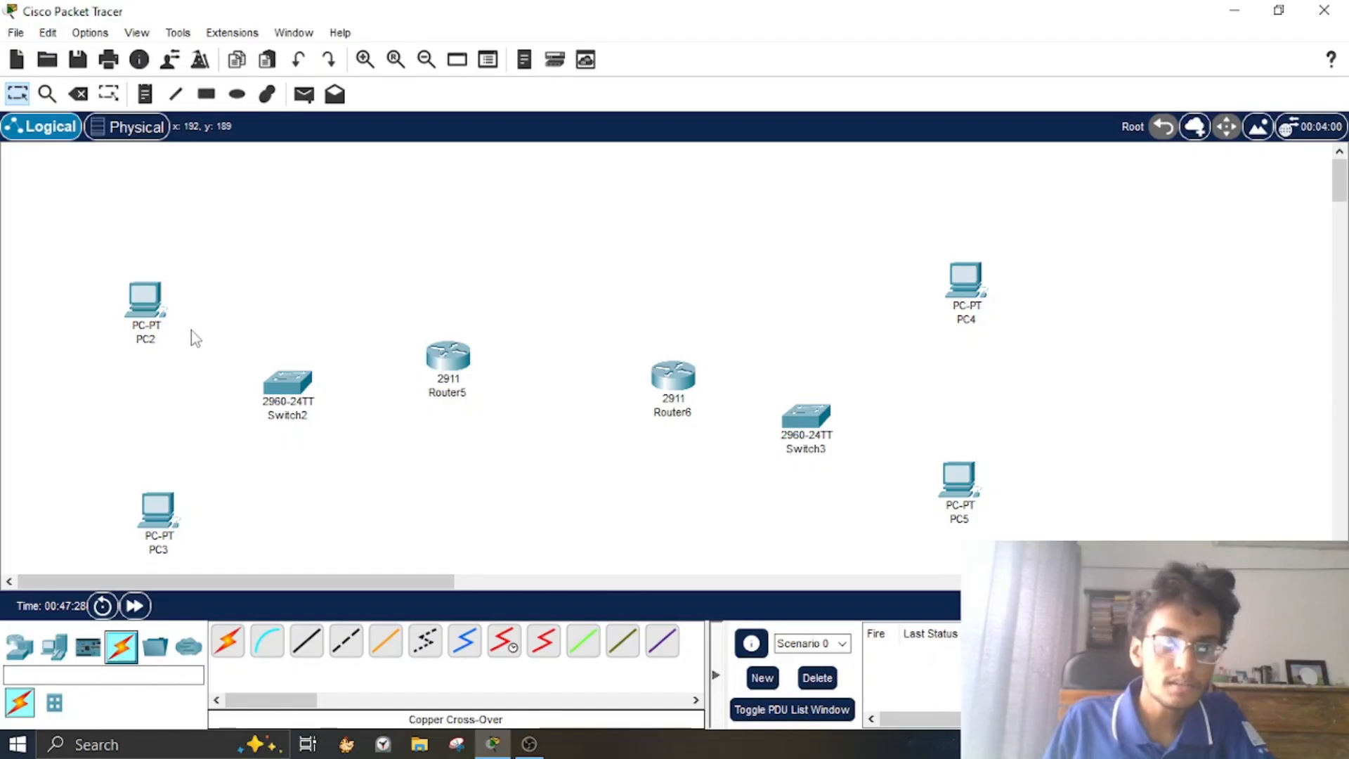
left_click(311, 648)
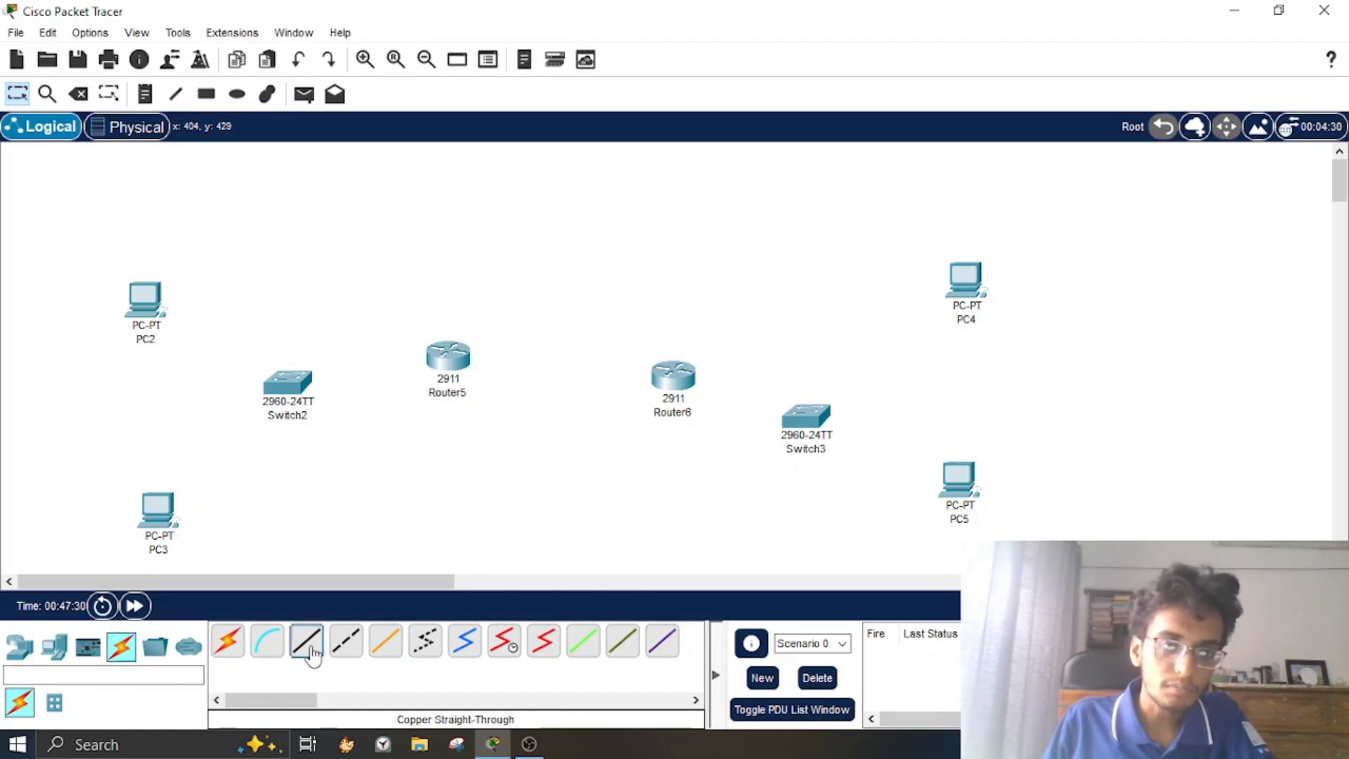
left_click(288, 385)
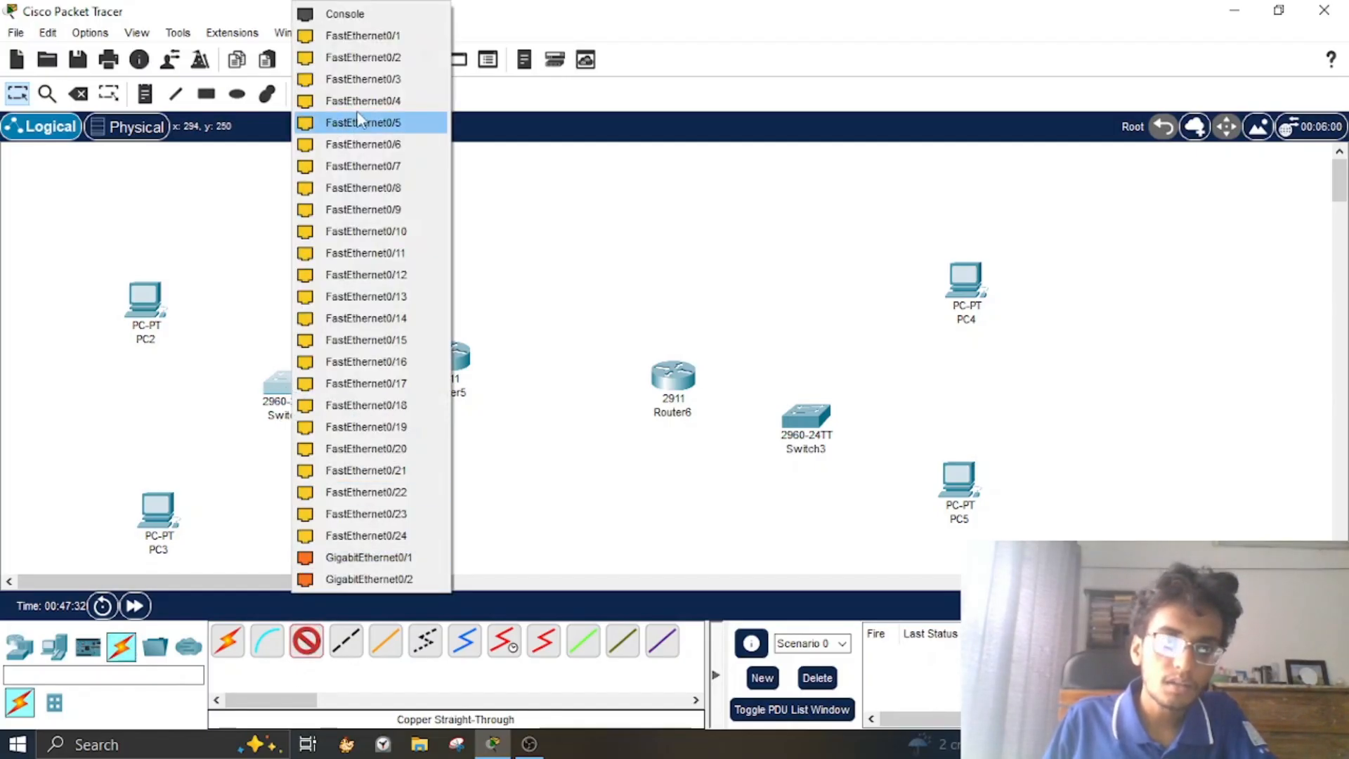
left_click(365, 36)
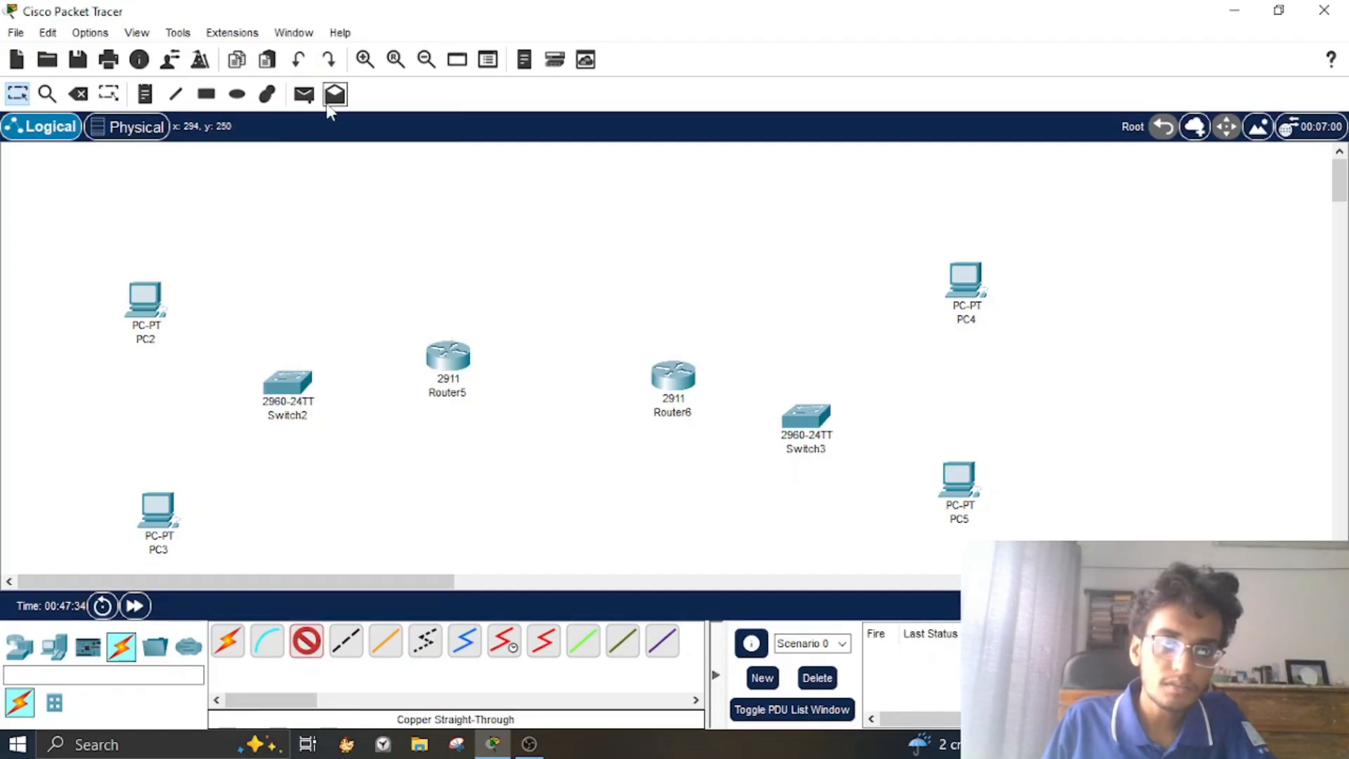
left_click(153, 302)
left_click(278, 384)
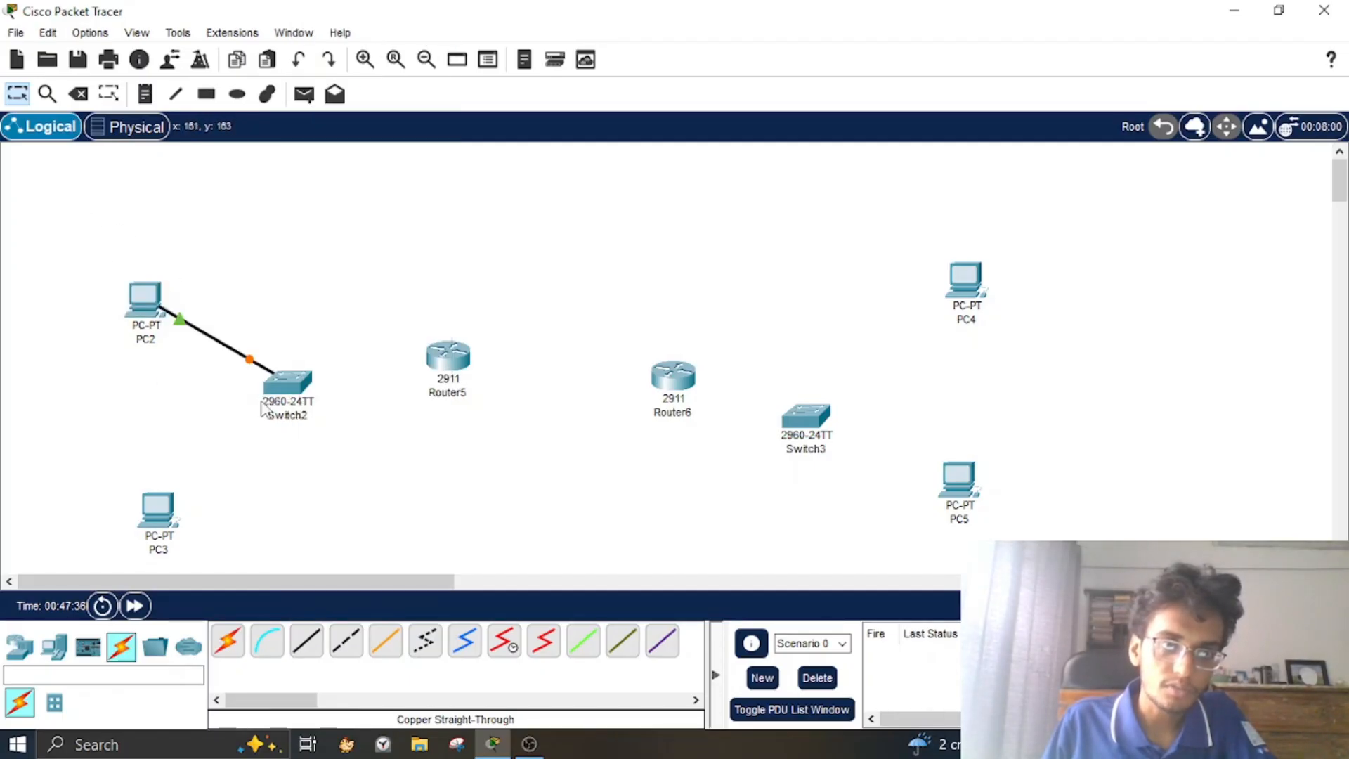
Step: Connect FastEthernet0/2 on Switch2 to PC3 with a copper straight-through cable
left_click(306, 640)
left_click(300, 388)
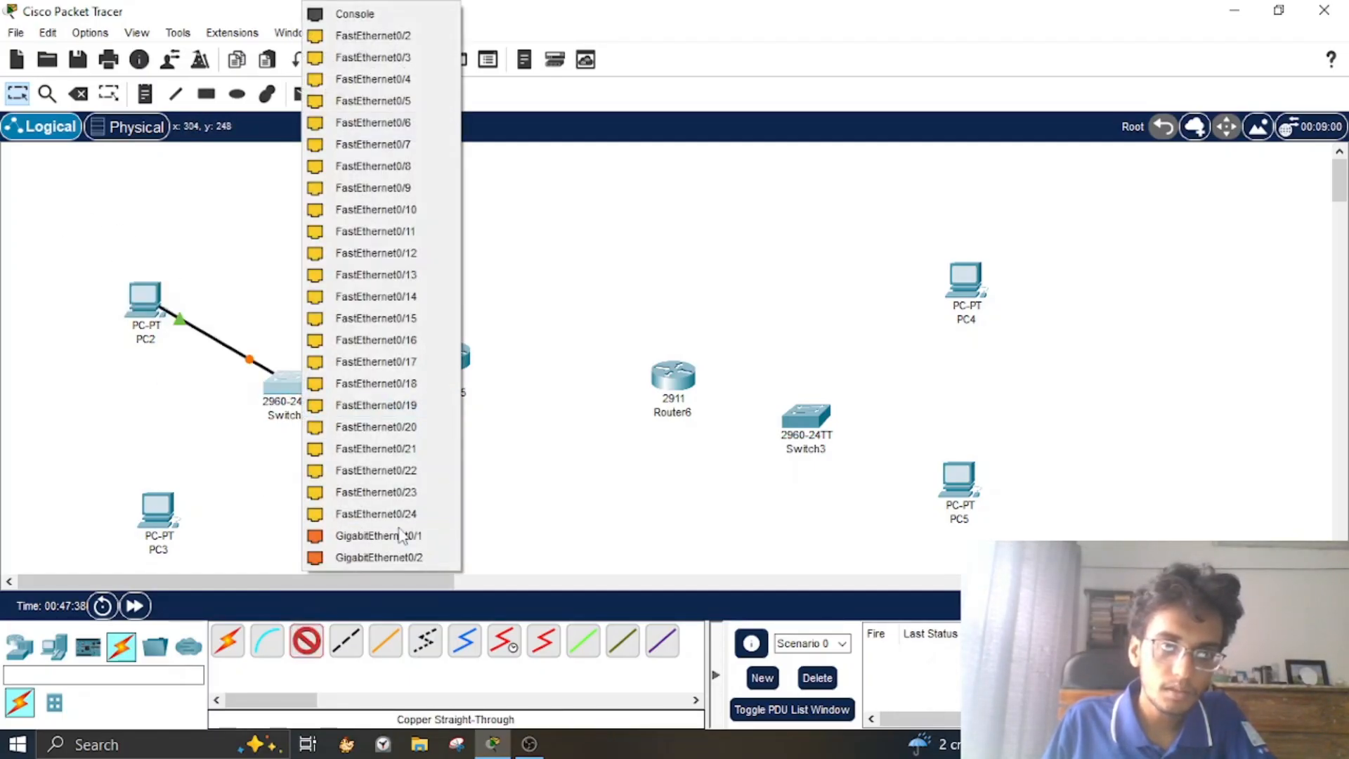
left_click(362, 36)
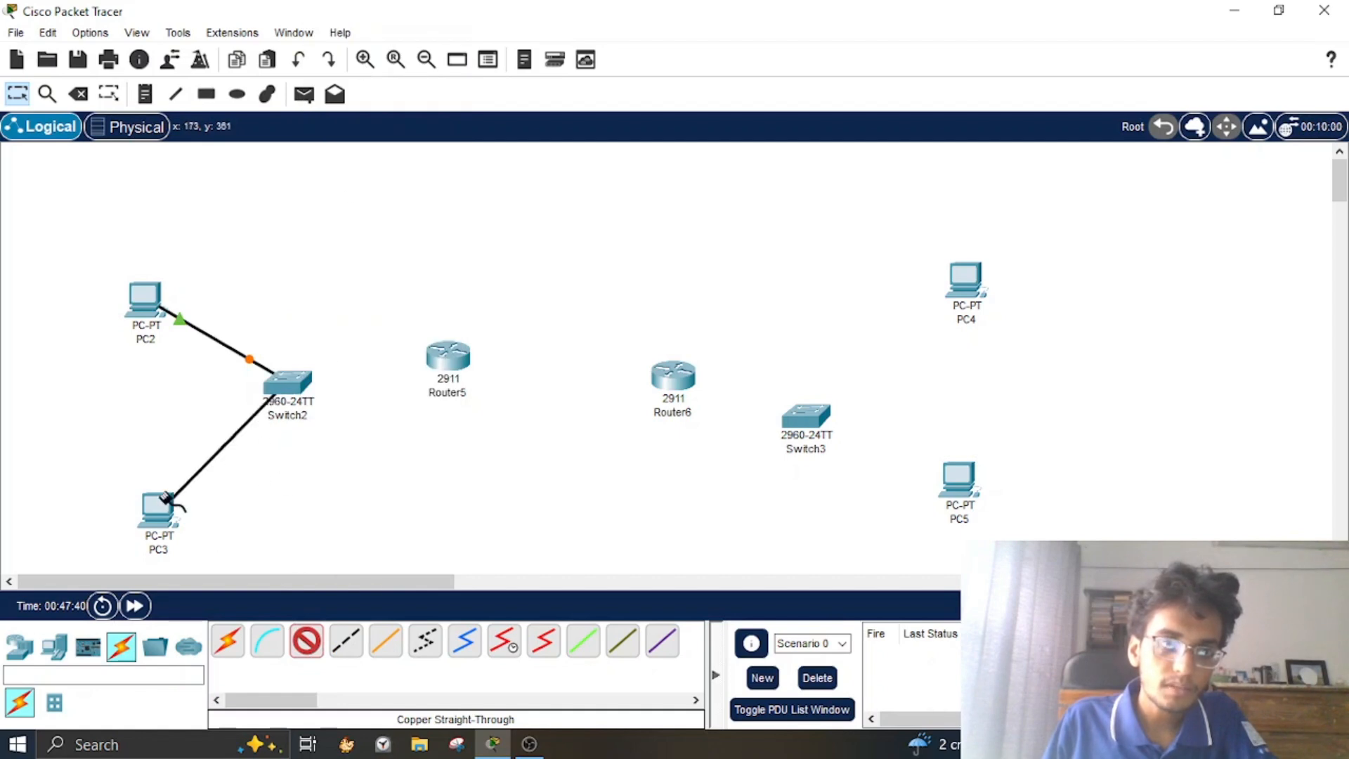
left_click(156, 507)
left_click(263, 595)
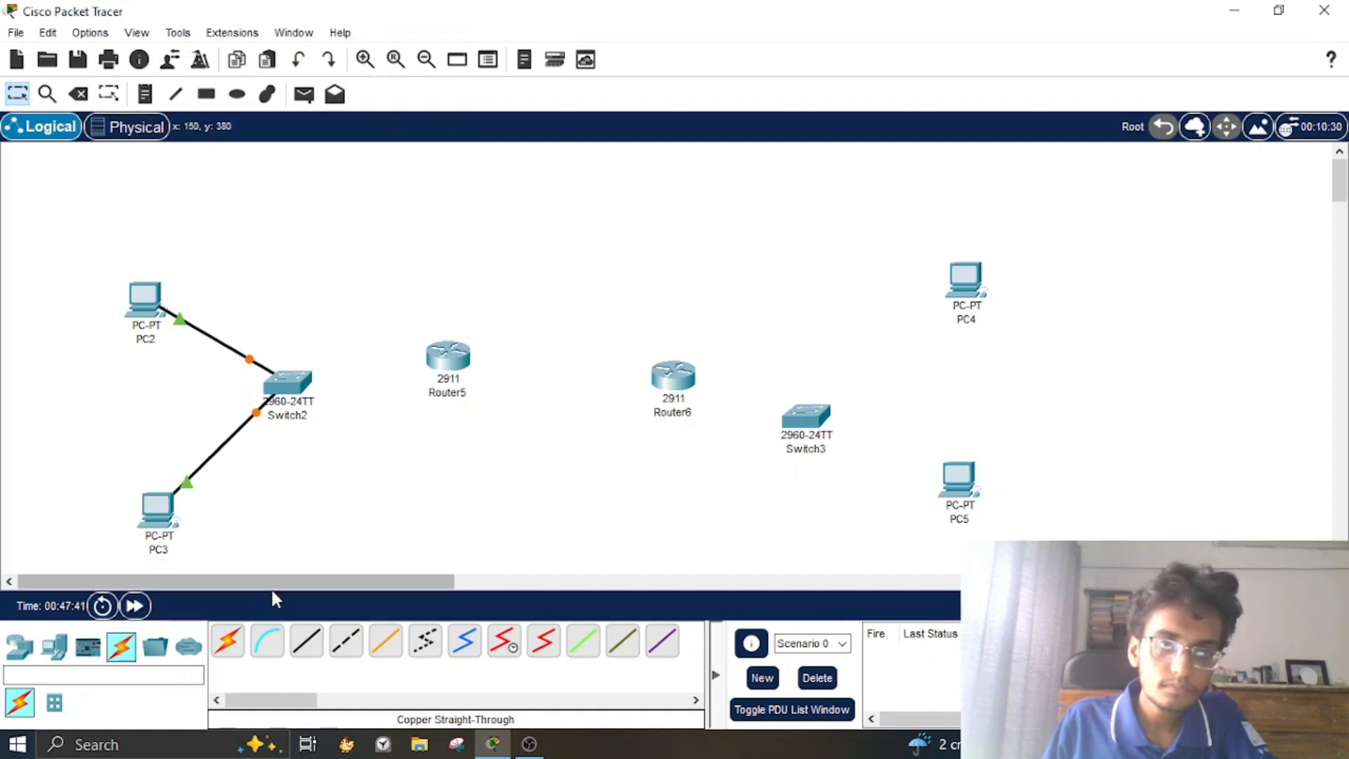
Step: Connect FastEthernet0/1 on Switch3 to PC4 with a copper straight-through cable
left_click(306, 641)
left_click(806, 422)
left_click(875, 35)
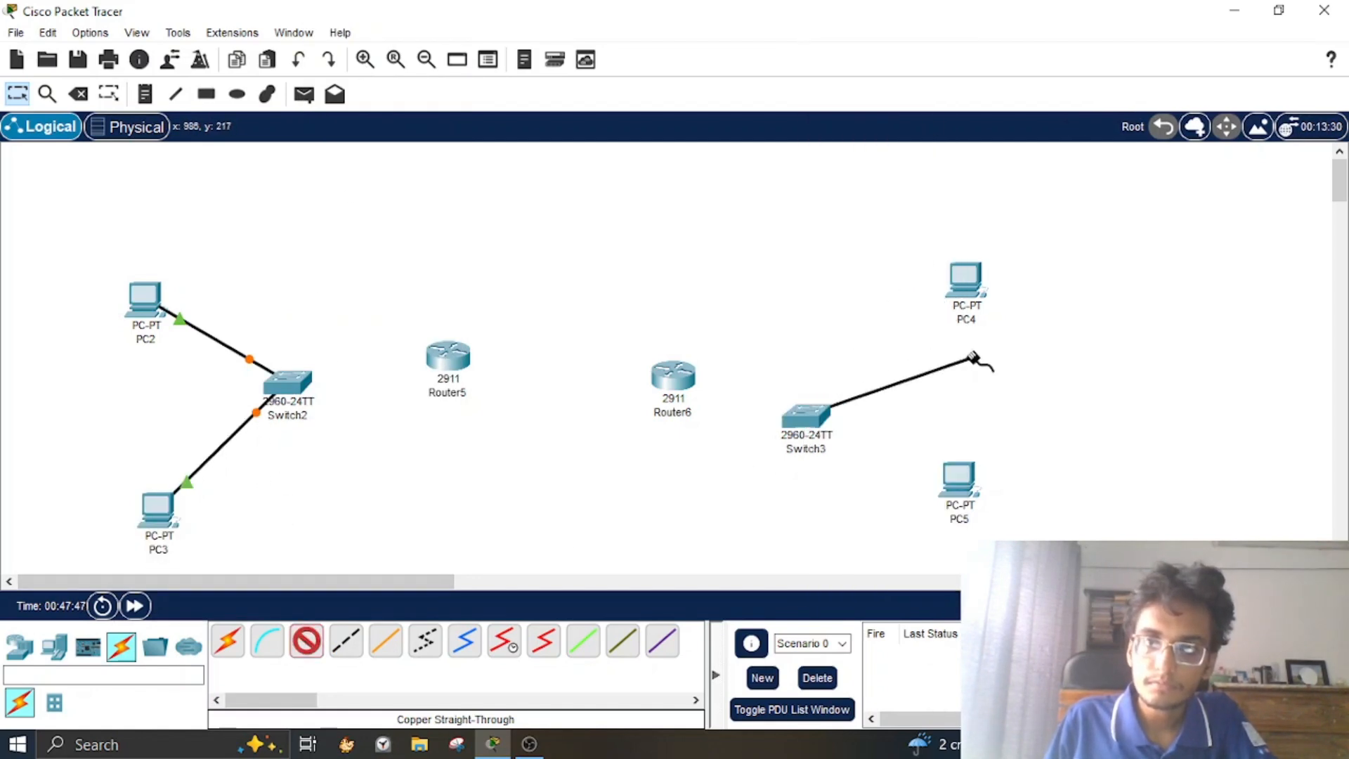
left_click(966, 282)
left_click(1018, 363)
Step: Connect FastEthernet0/2 on Switch3 to PC5 with a copper straight-through cable
left_click(306, 641)
left_click(806, 417)
left_click(875, 58)
left_click(969, 479)
left_click(1022, 560)
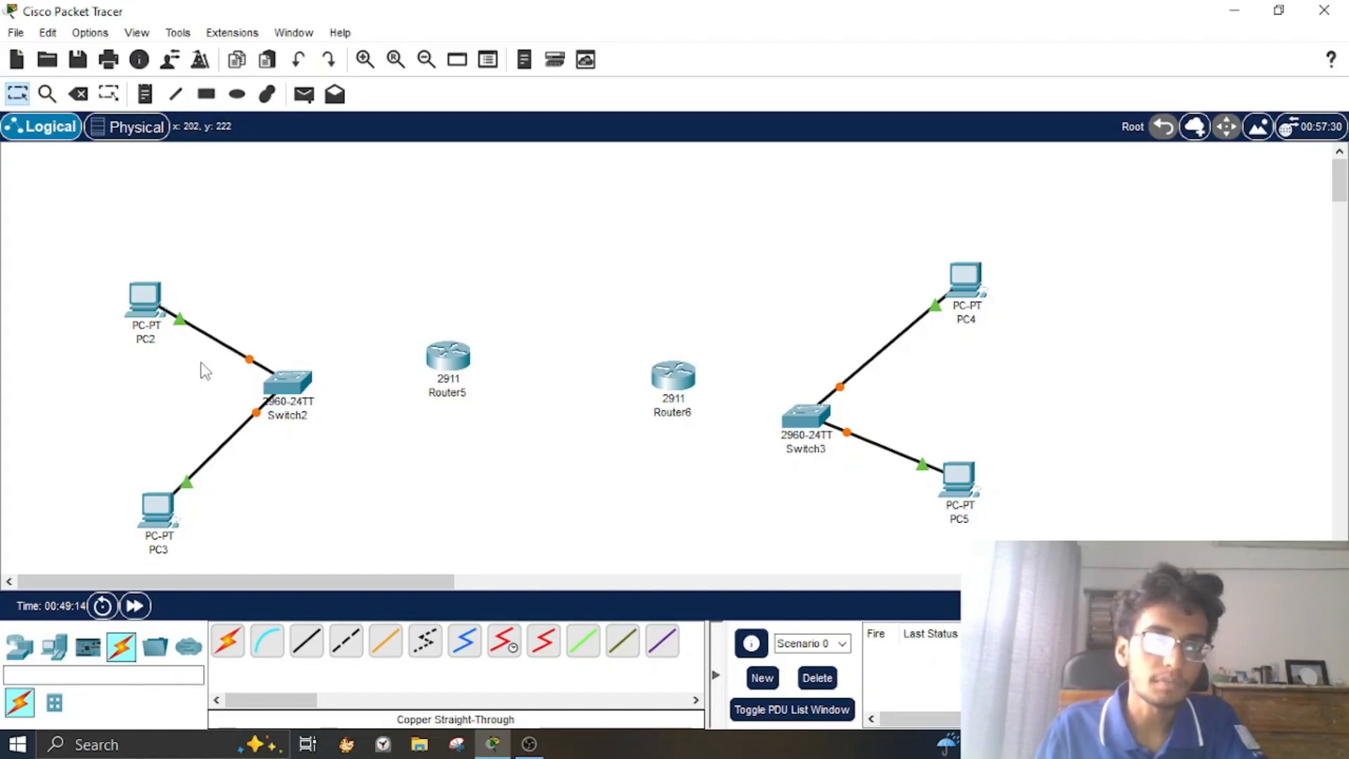
Step: Open the IP configuration of PC2 and set its static IPv4 address to 192.168.1.10
left_click(145, 299)
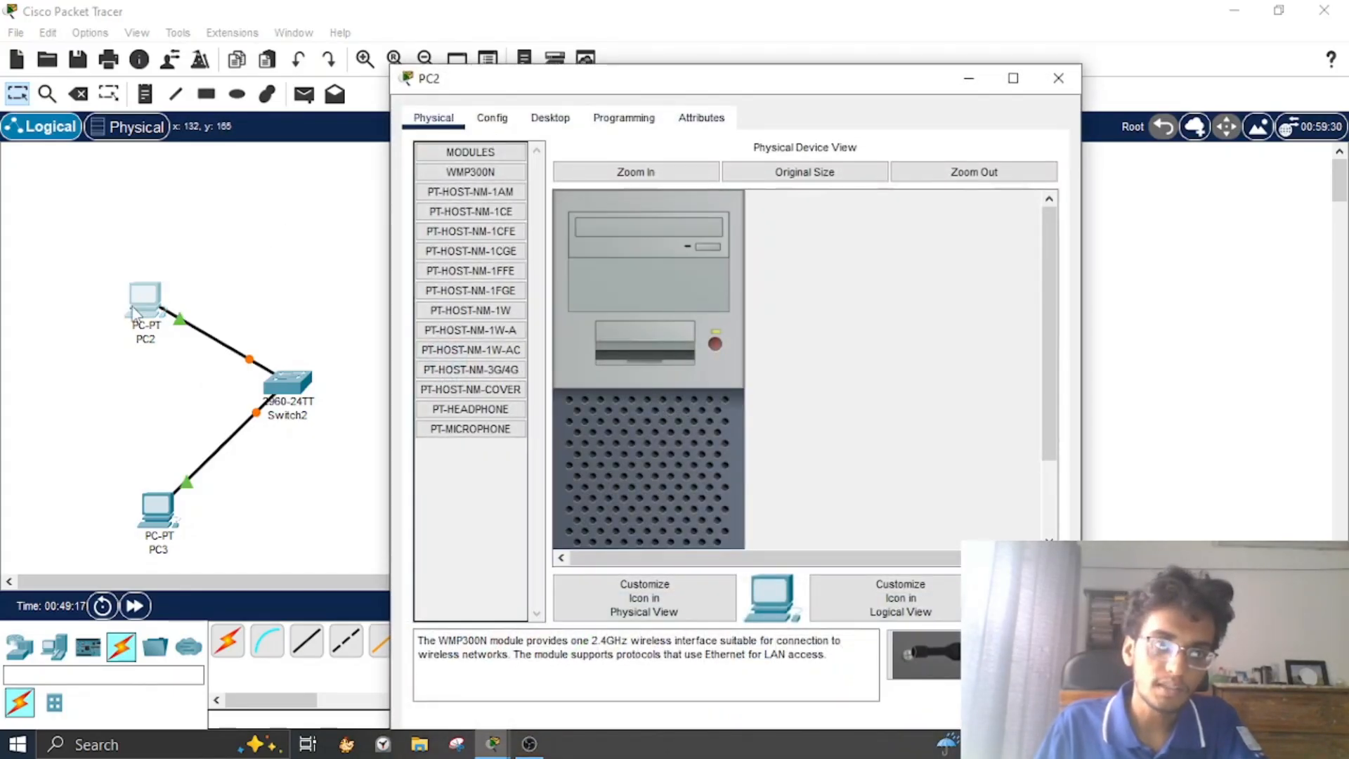
left_click(555, 122)
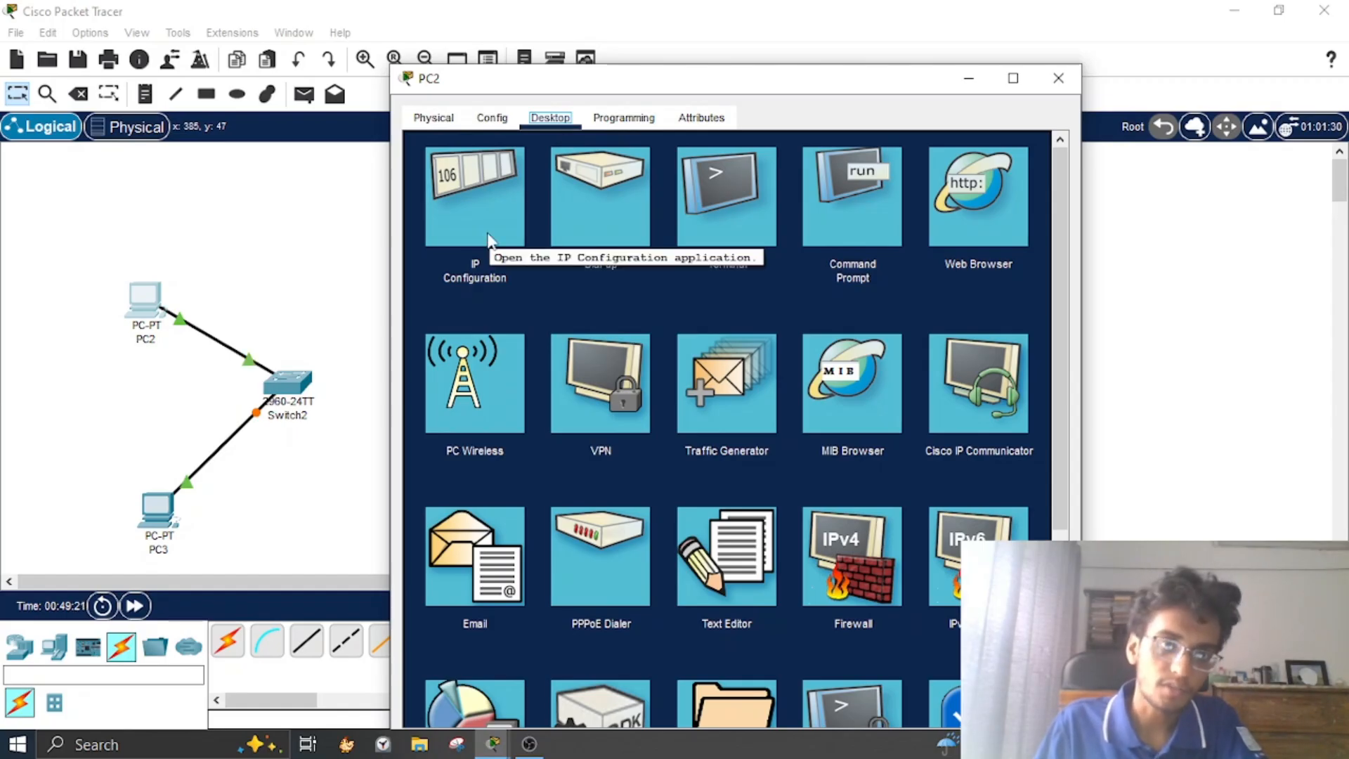
left_click(488, 239)
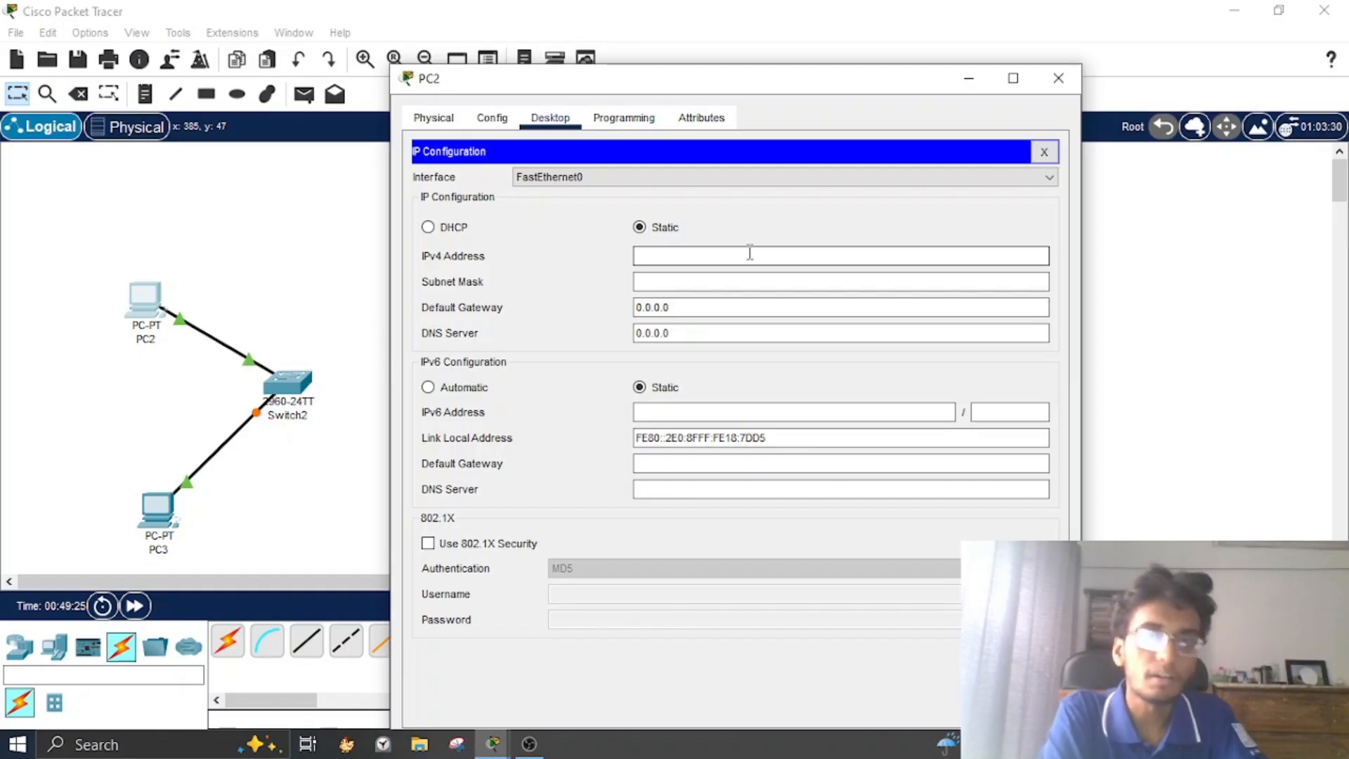
left_click(750, 253)
type("19")
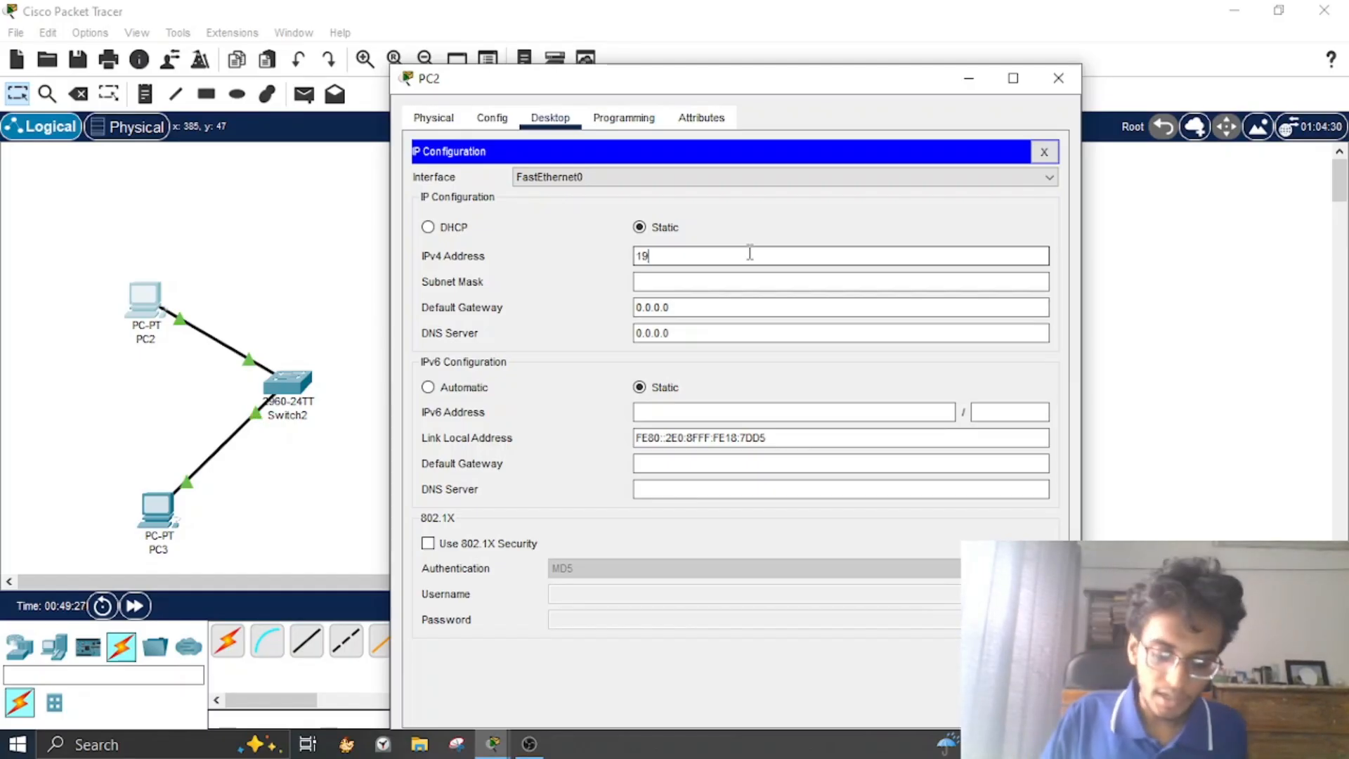
type("2.168")
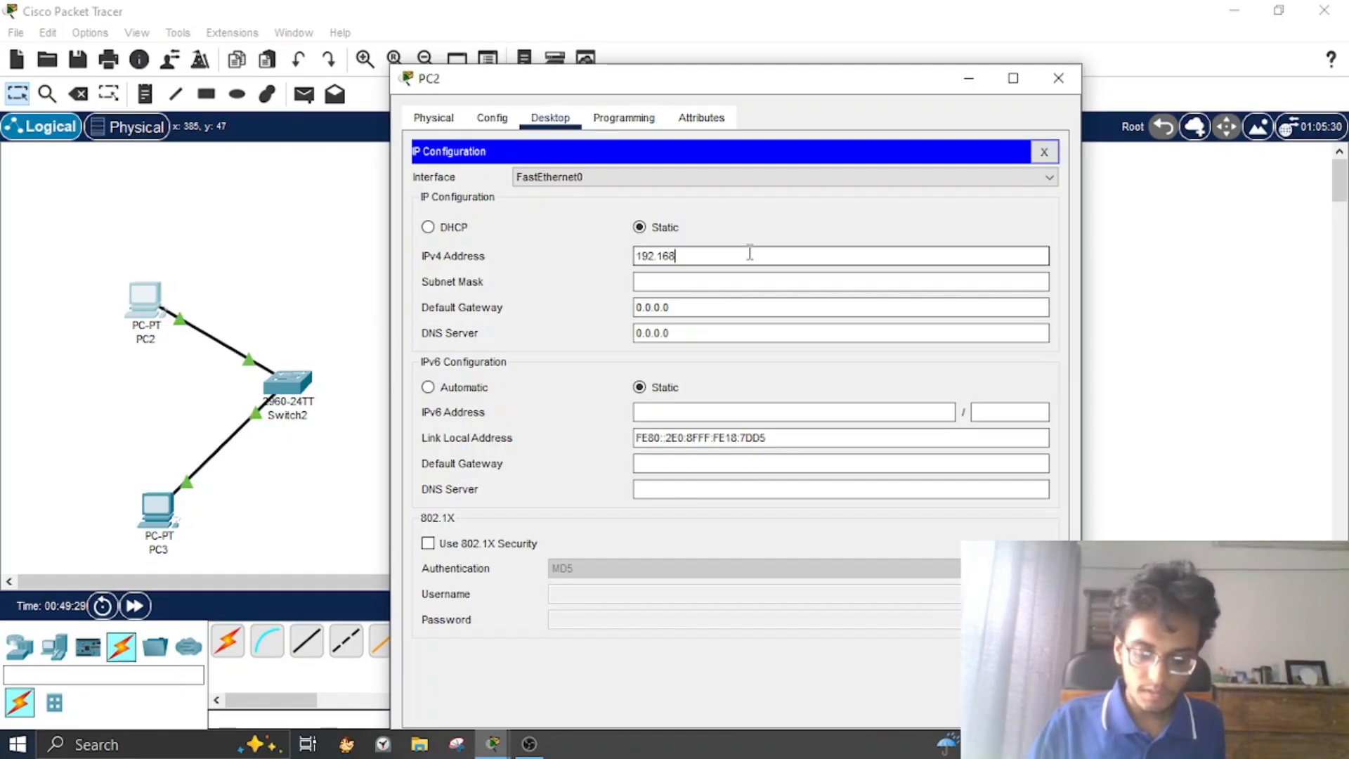
type(".1")
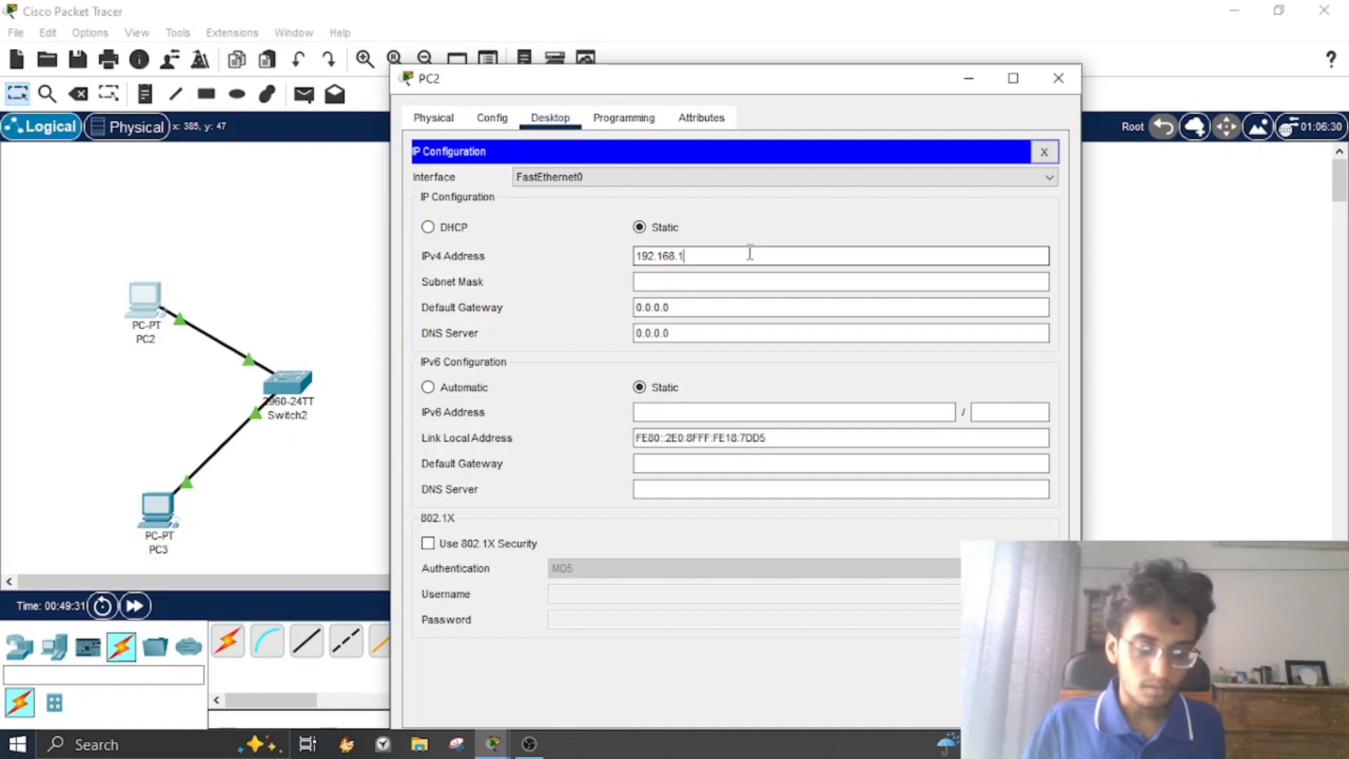
type(".")
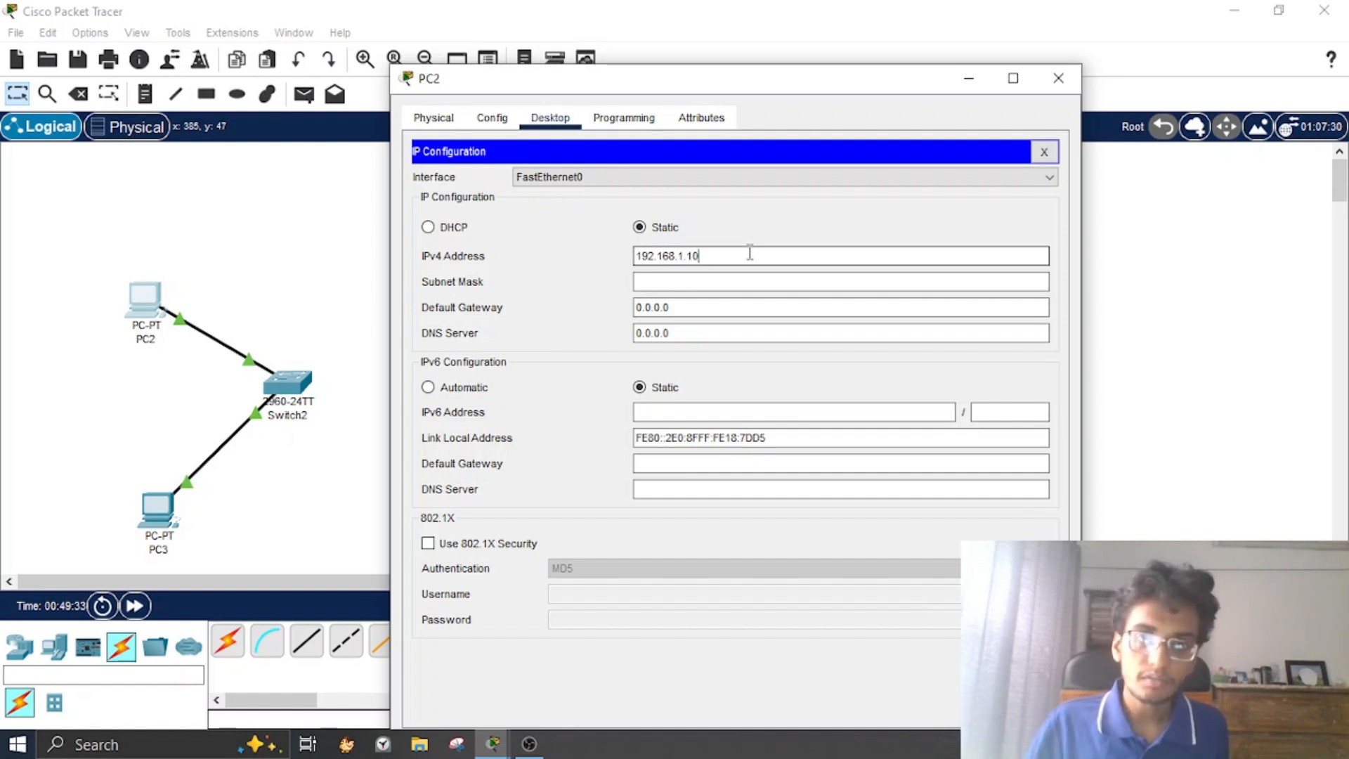
type("10")
Step: Fill in PC2's subnet mask as 255.255.255.0 and close its configuration window
left_click(742, 282)
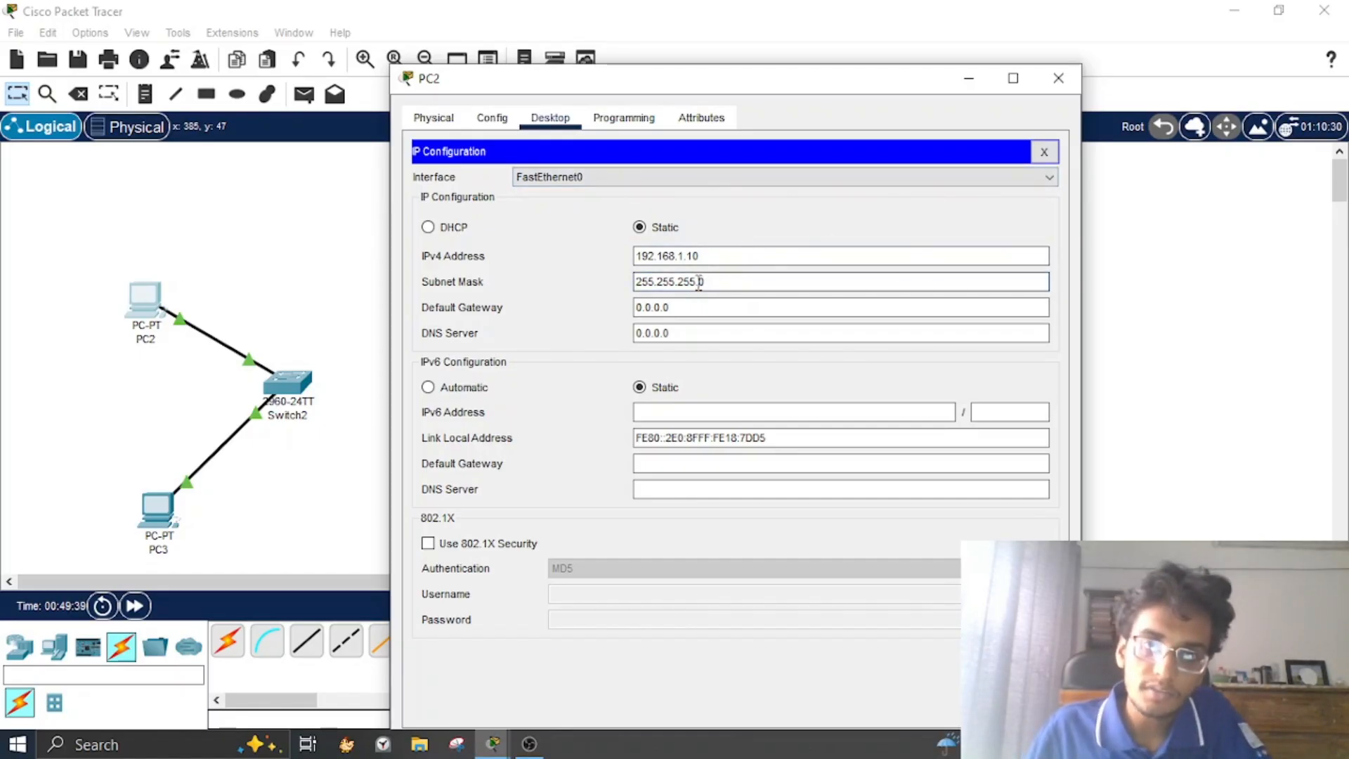
left_click_drag(699, 282, 634, 282)
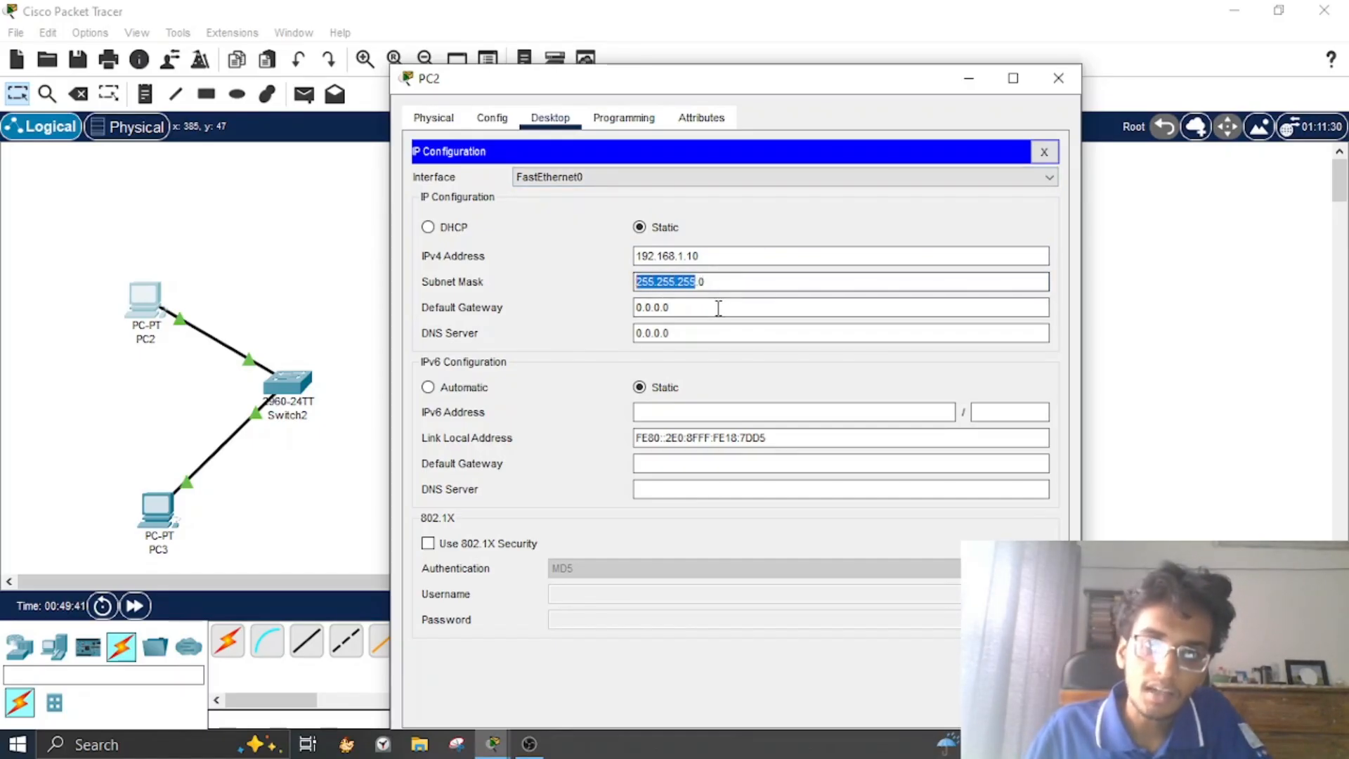
double_click(718, 282)
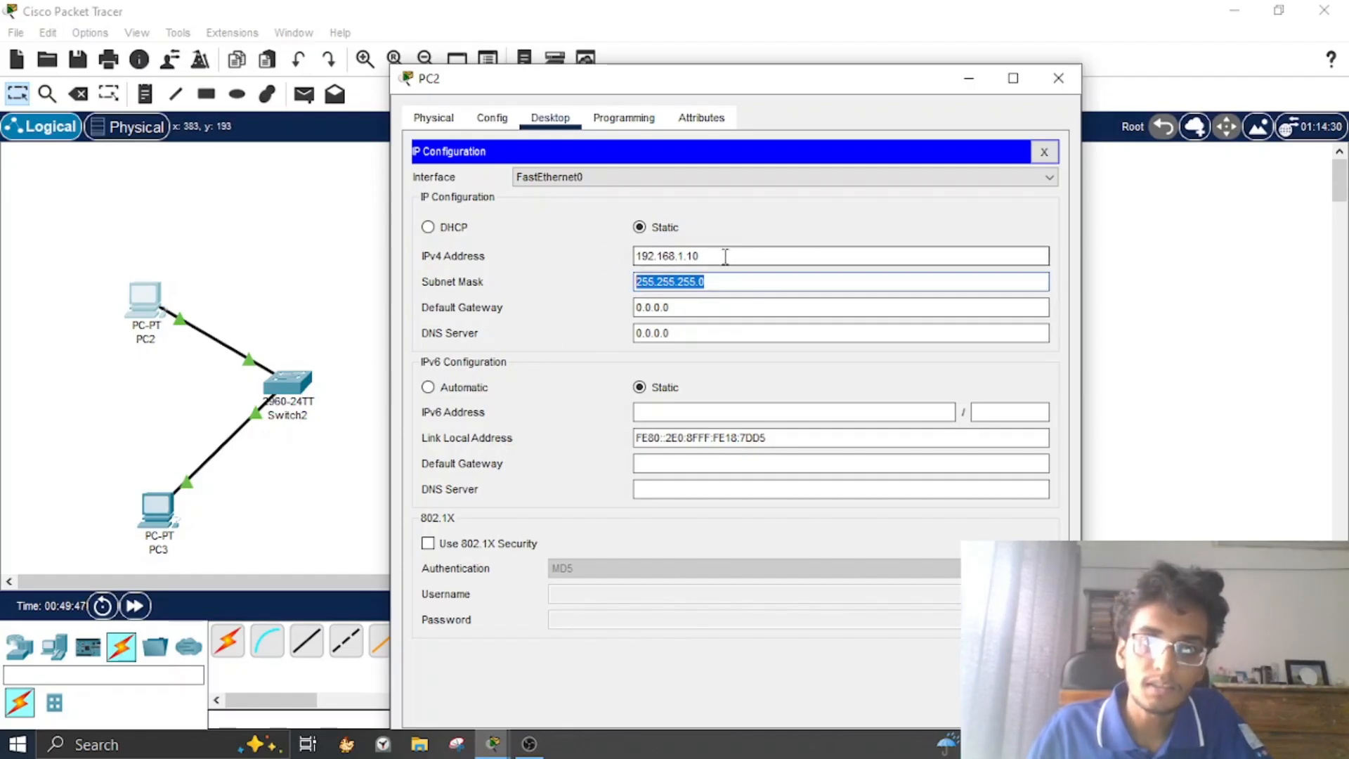
left_click_drag(687, 257, 634, 259)
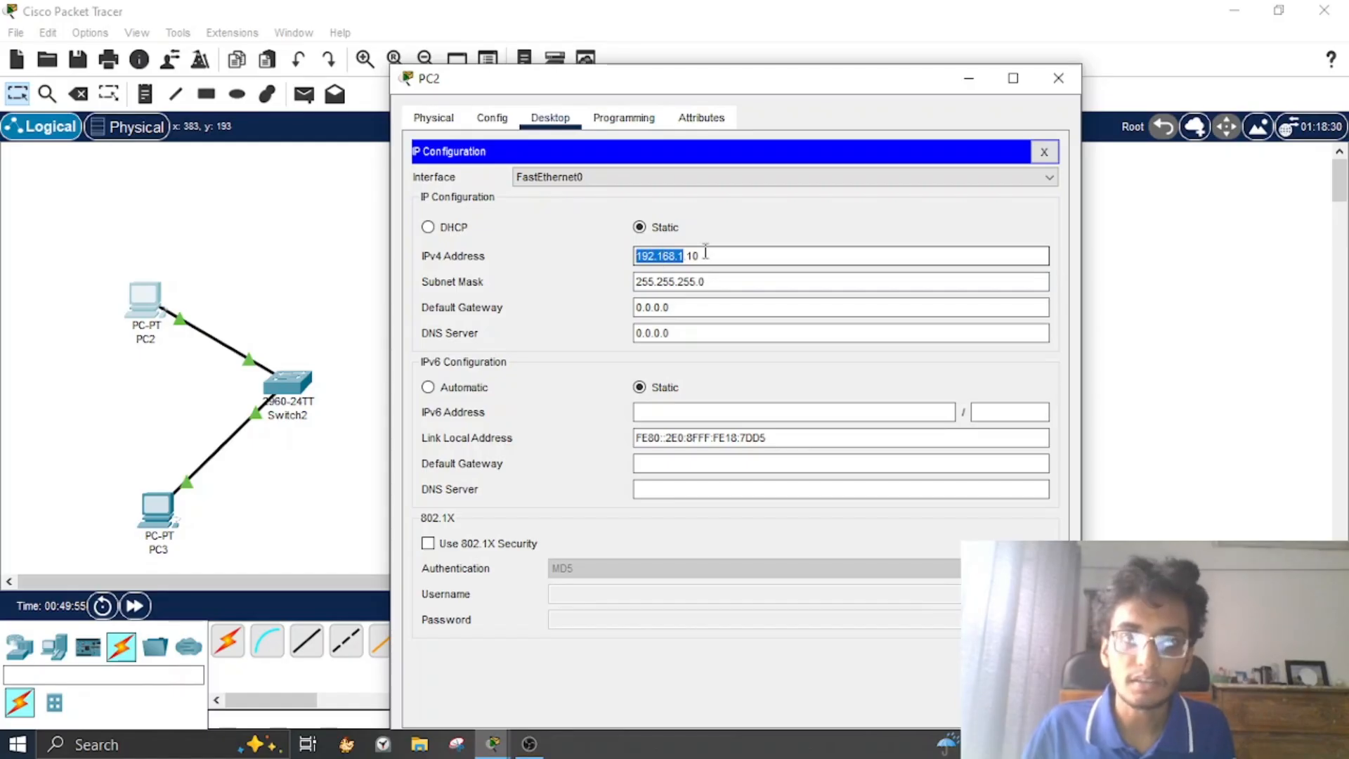
left_click_drag(705, 253, 692, 253)
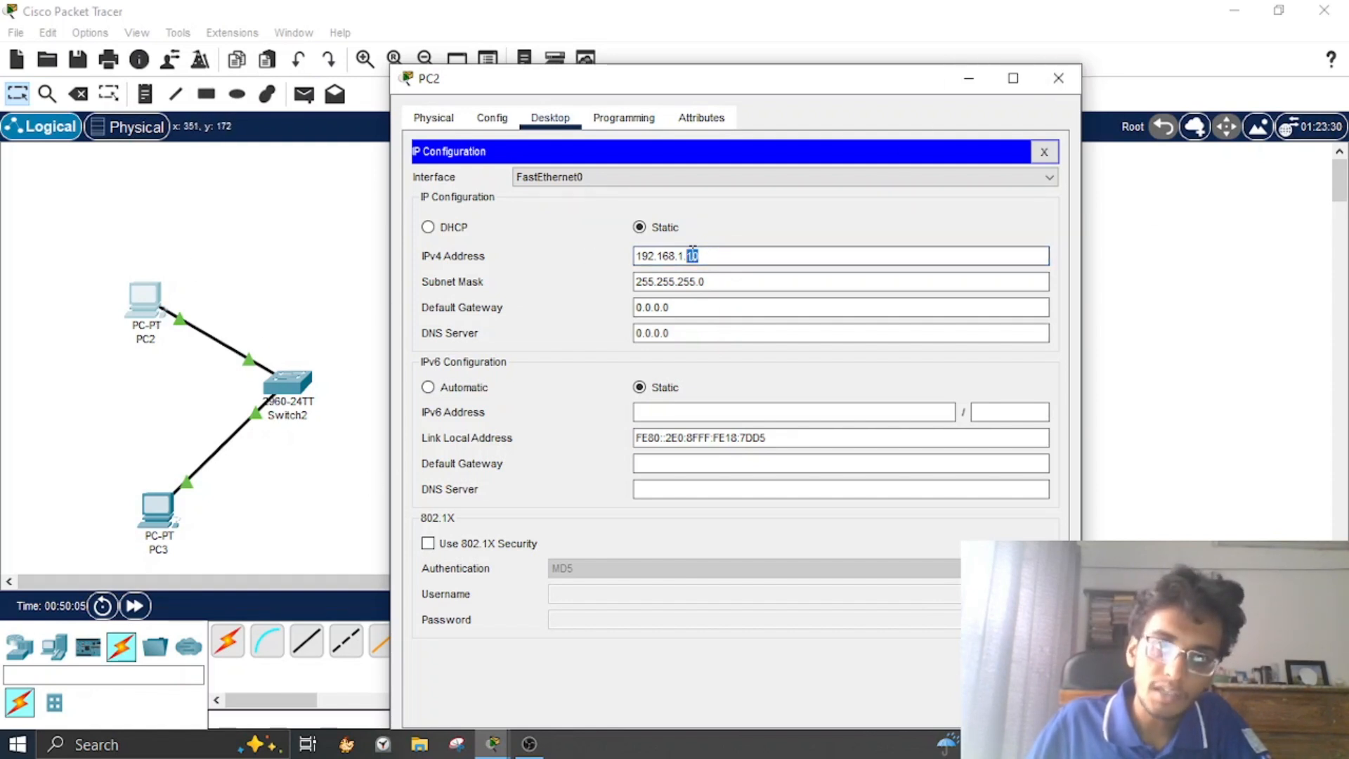
left_click_drag(688, 255, 594, 261)
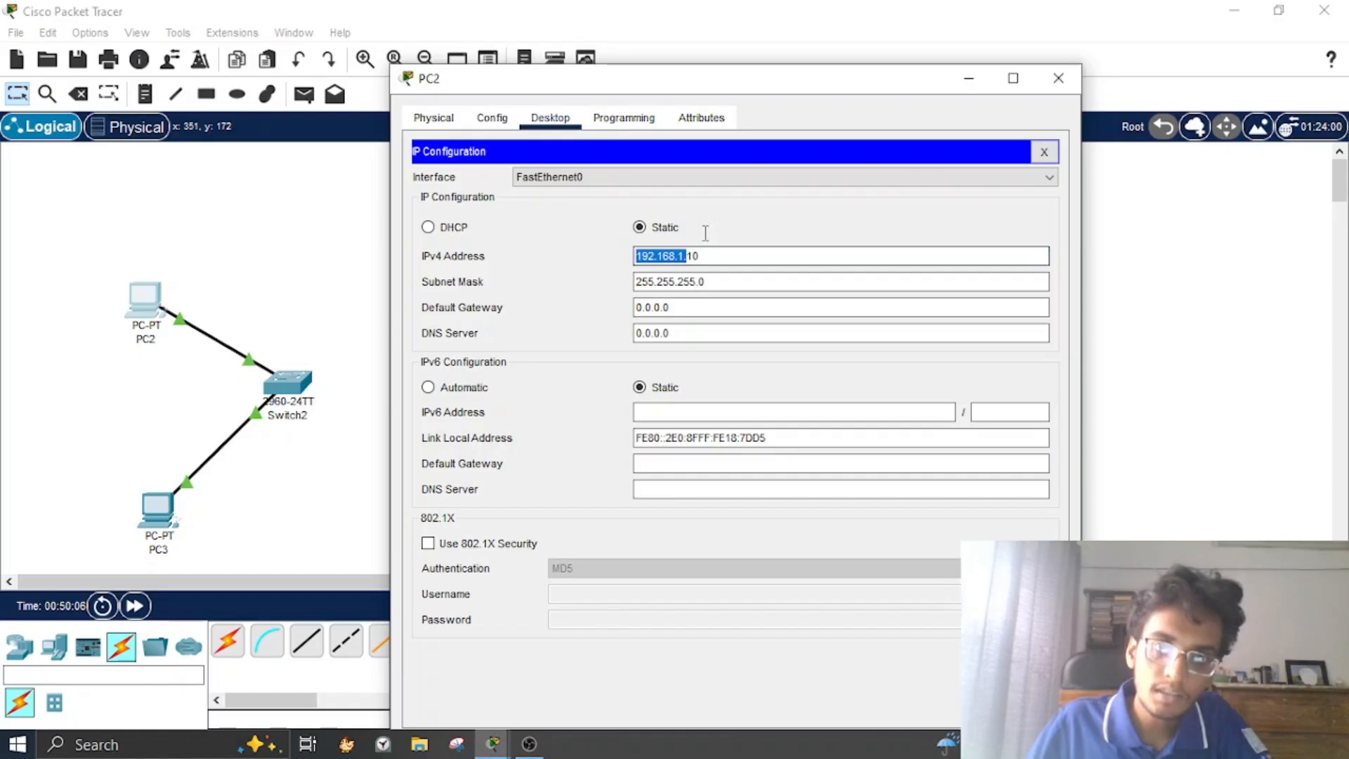
left_click(1058, 77)
Step: Configure PC3 with the static IPv4 address 192.168.1.11 and subnet mask 255.255.255.0, closing its window when done
left_click(150, 521)
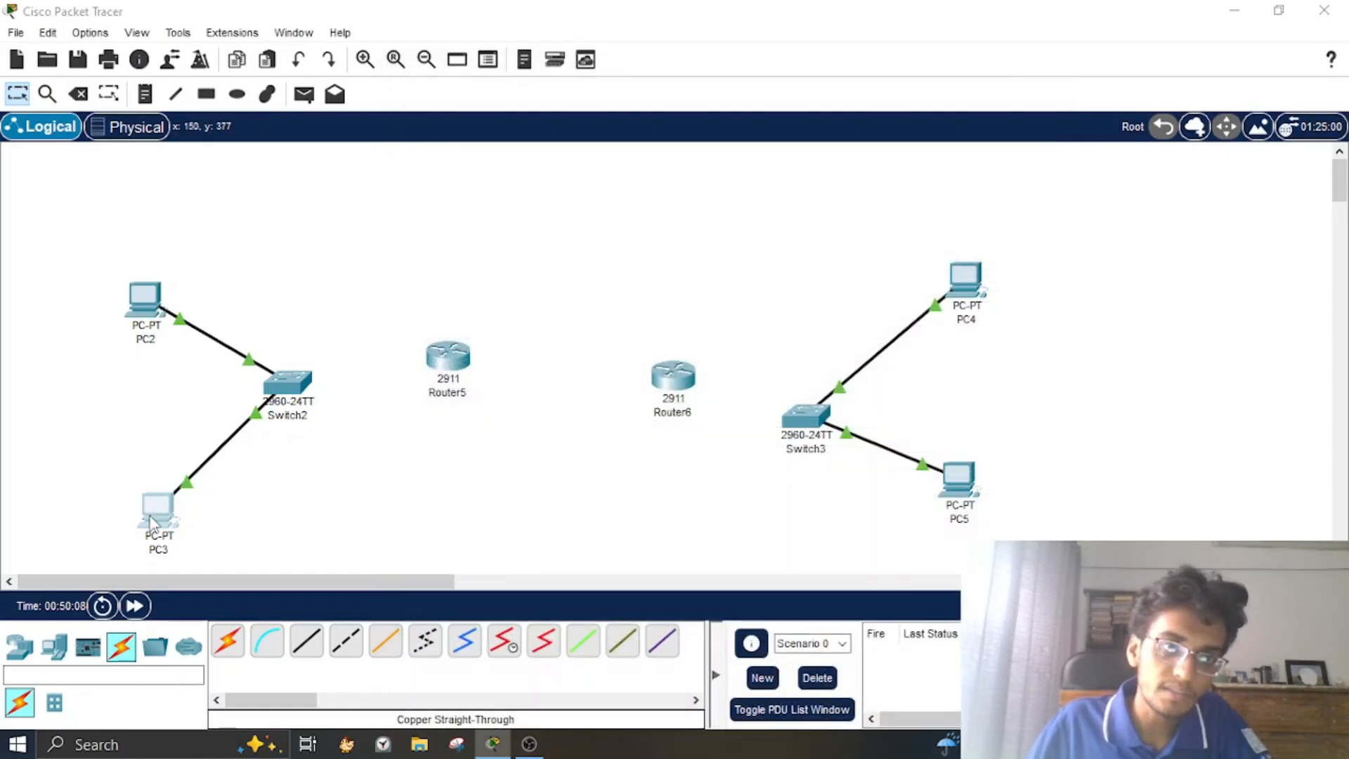
left_click(550, 79)
left_click(433, 190)
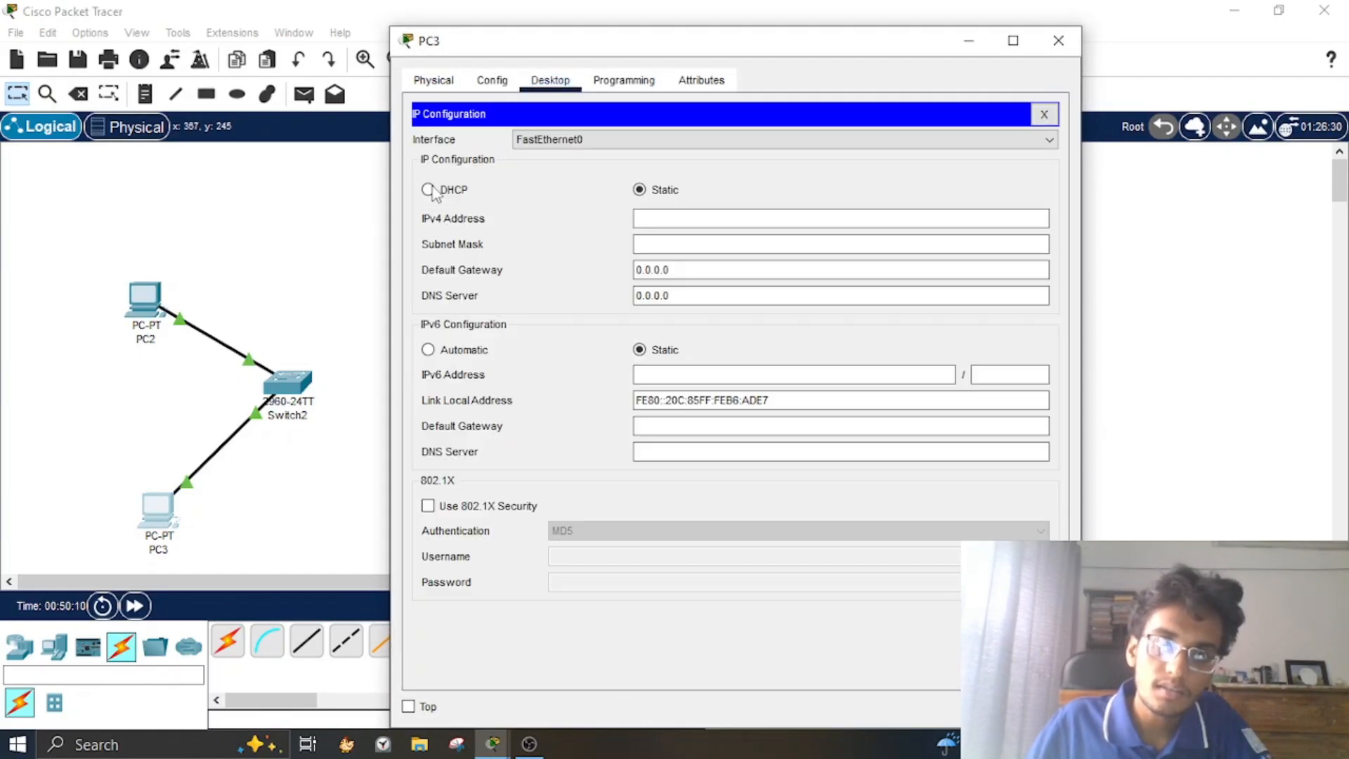
left_click(645, 219)
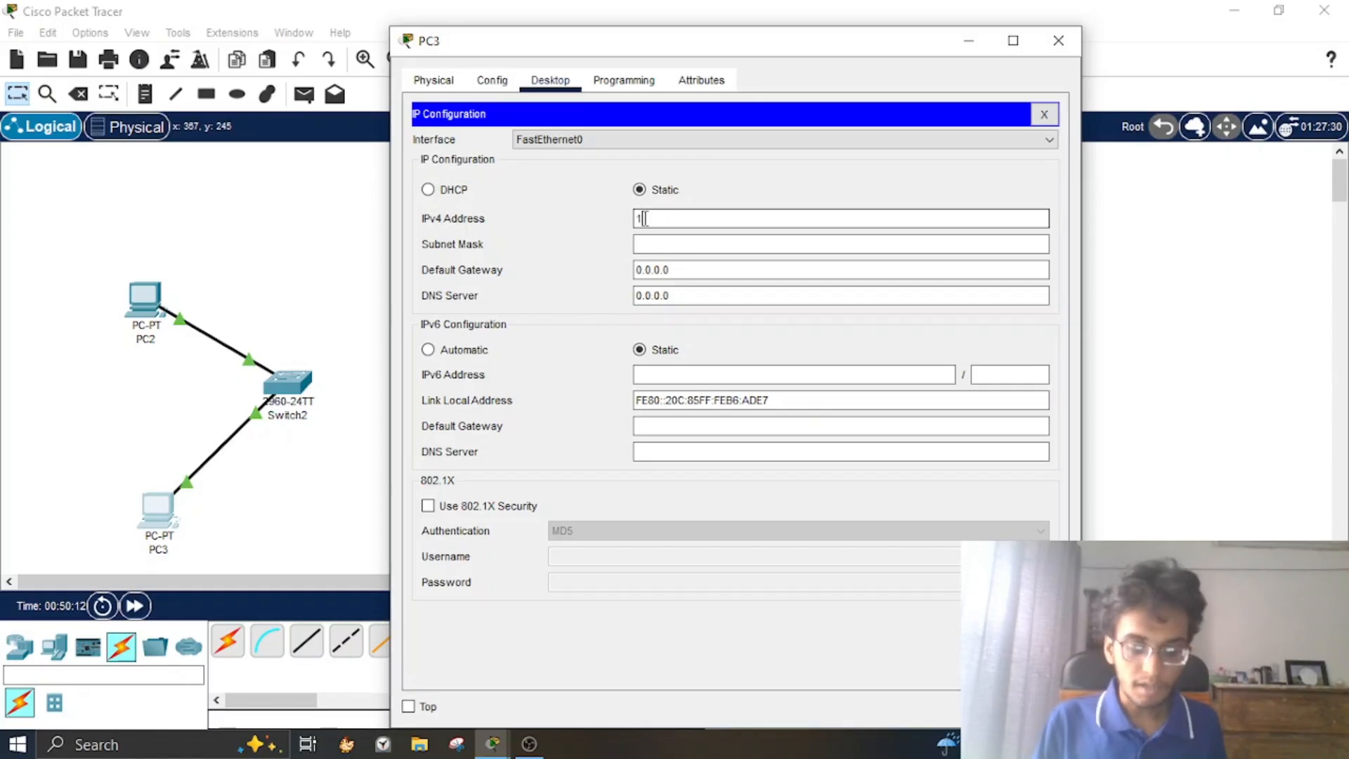
type("192.168.1.")
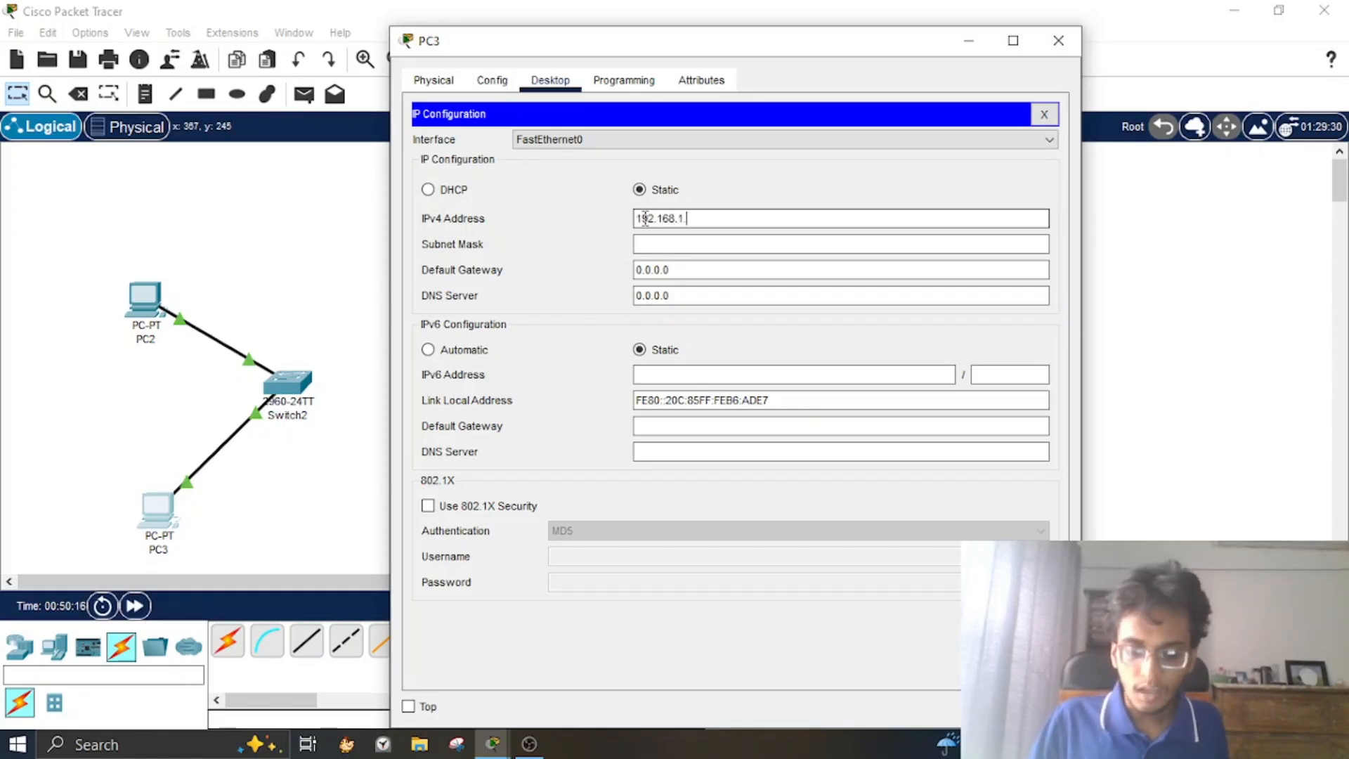
type("11")
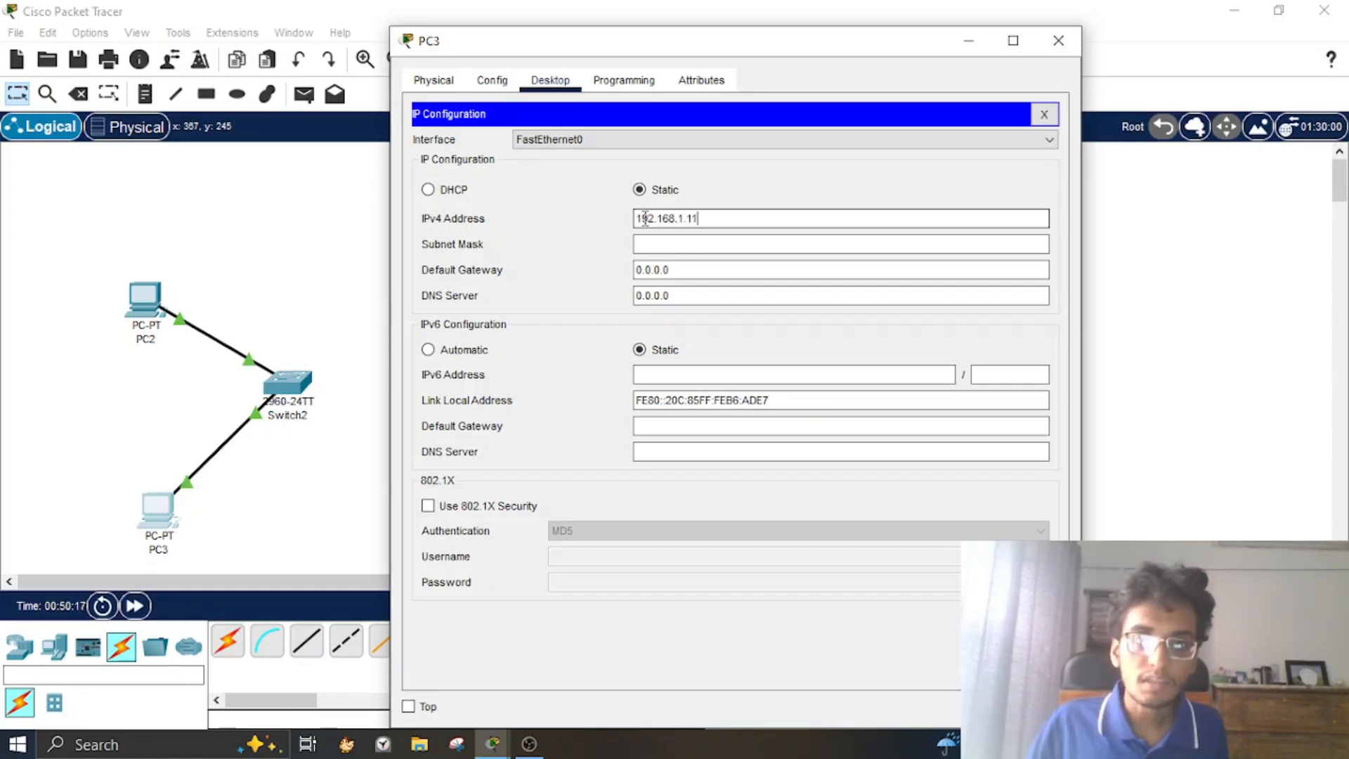
left_click(706, 246)
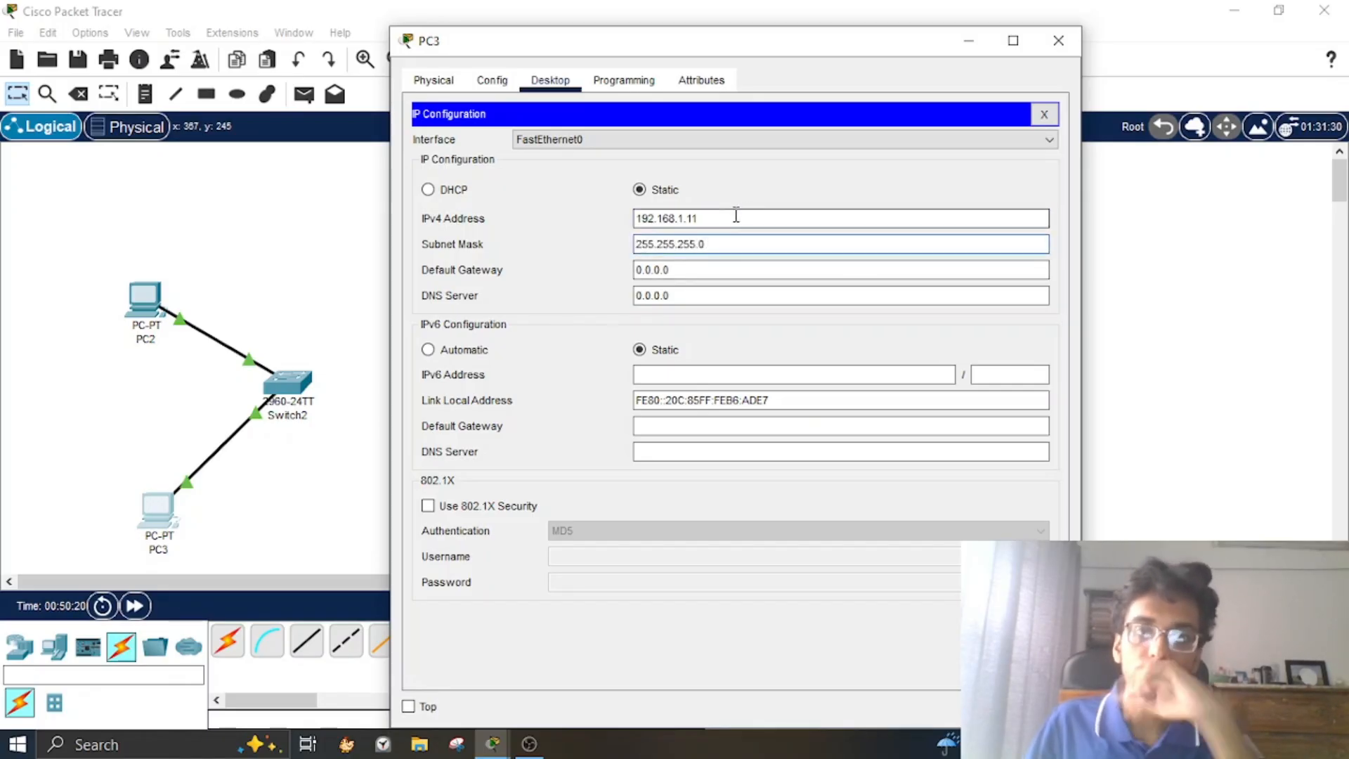
left_click(728, 218)
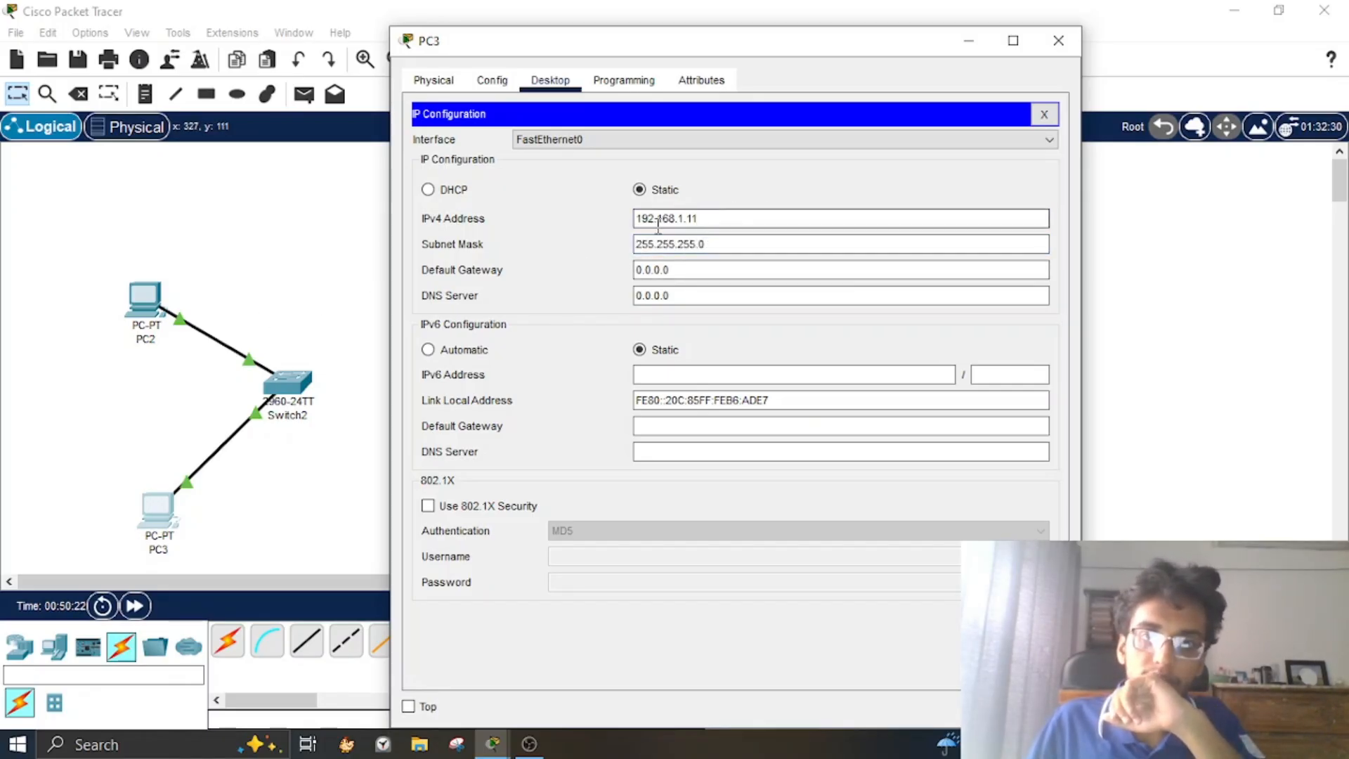
left_click_drag(658, 223, 807, 256)
left_click(1059, 40)
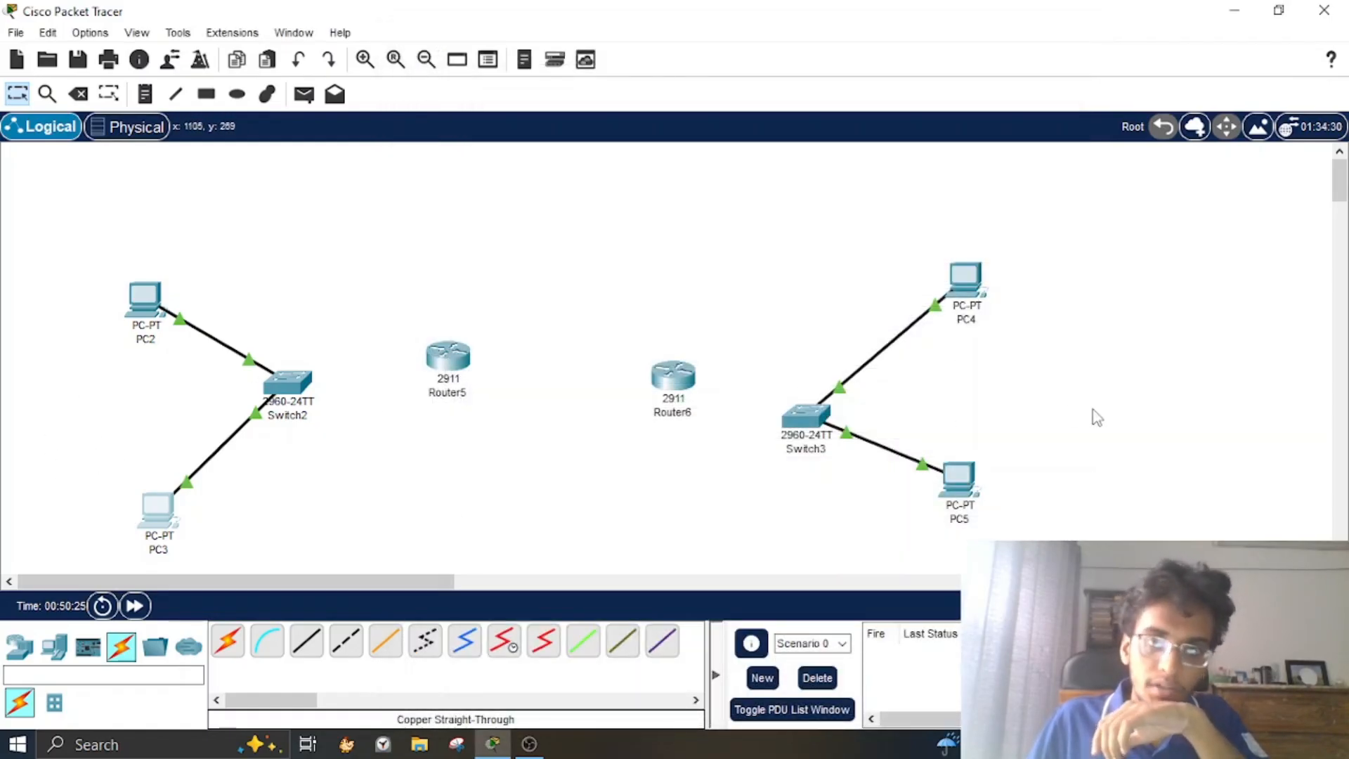
Step: Open the IP configuration of PC4 and set its static IPv4 address to 192.168.2.10
left_click(967, 309)
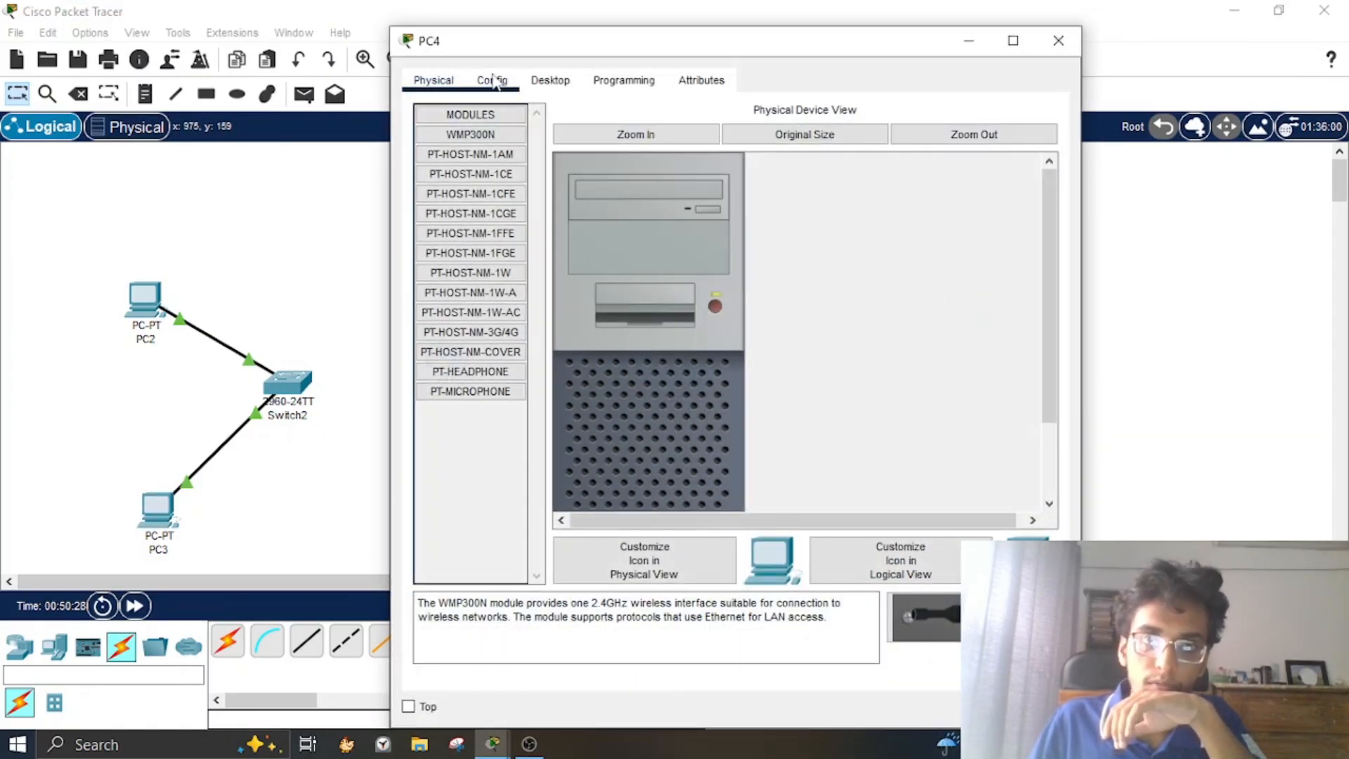
left_click(542, 83)
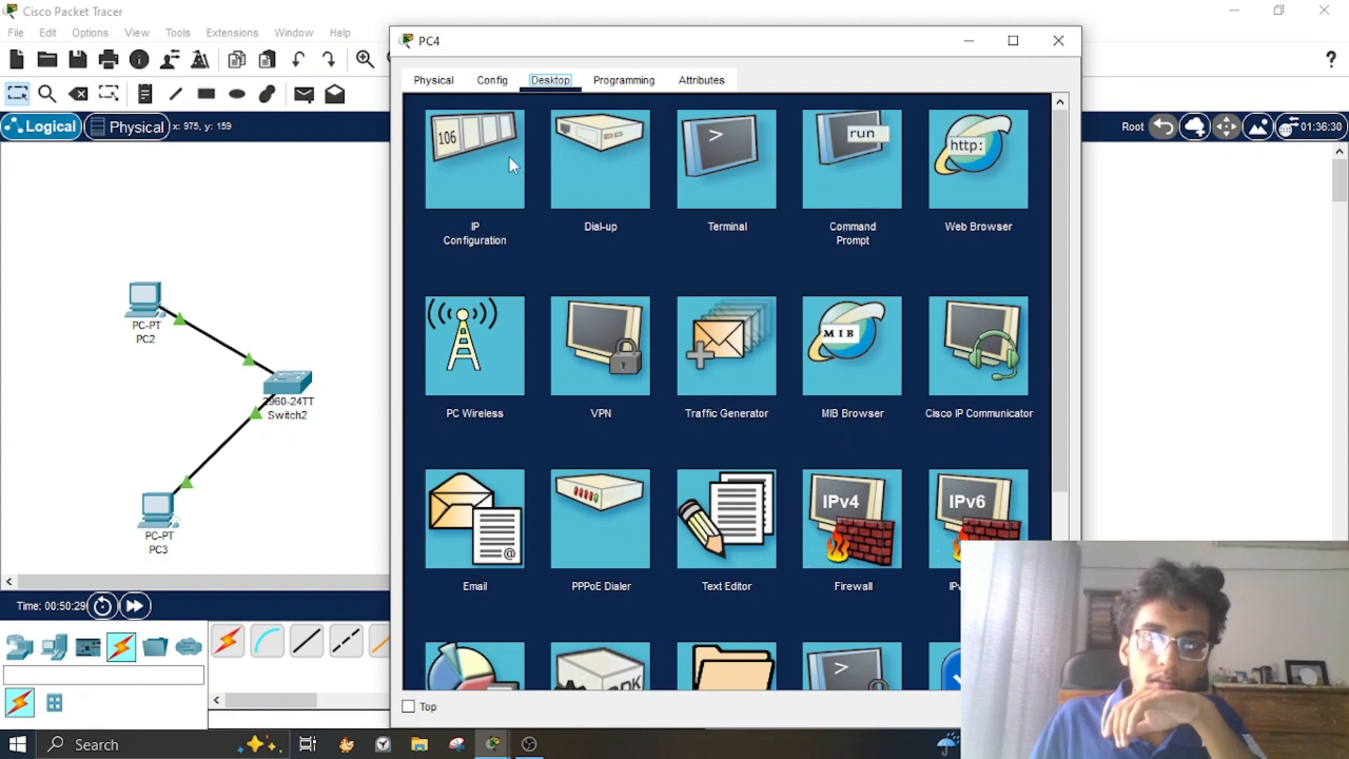
left_click(478, 184)
left_click(661, 220)
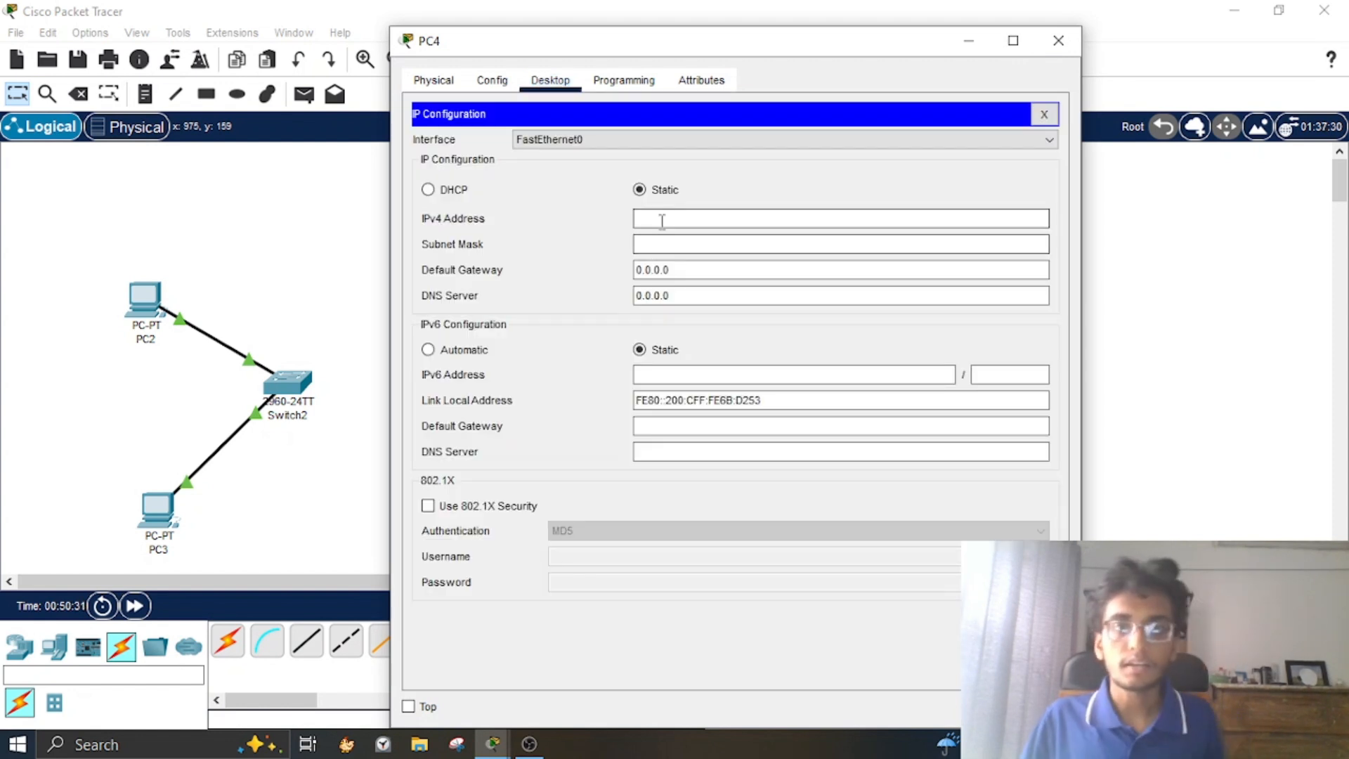
type("192.168.2.10")
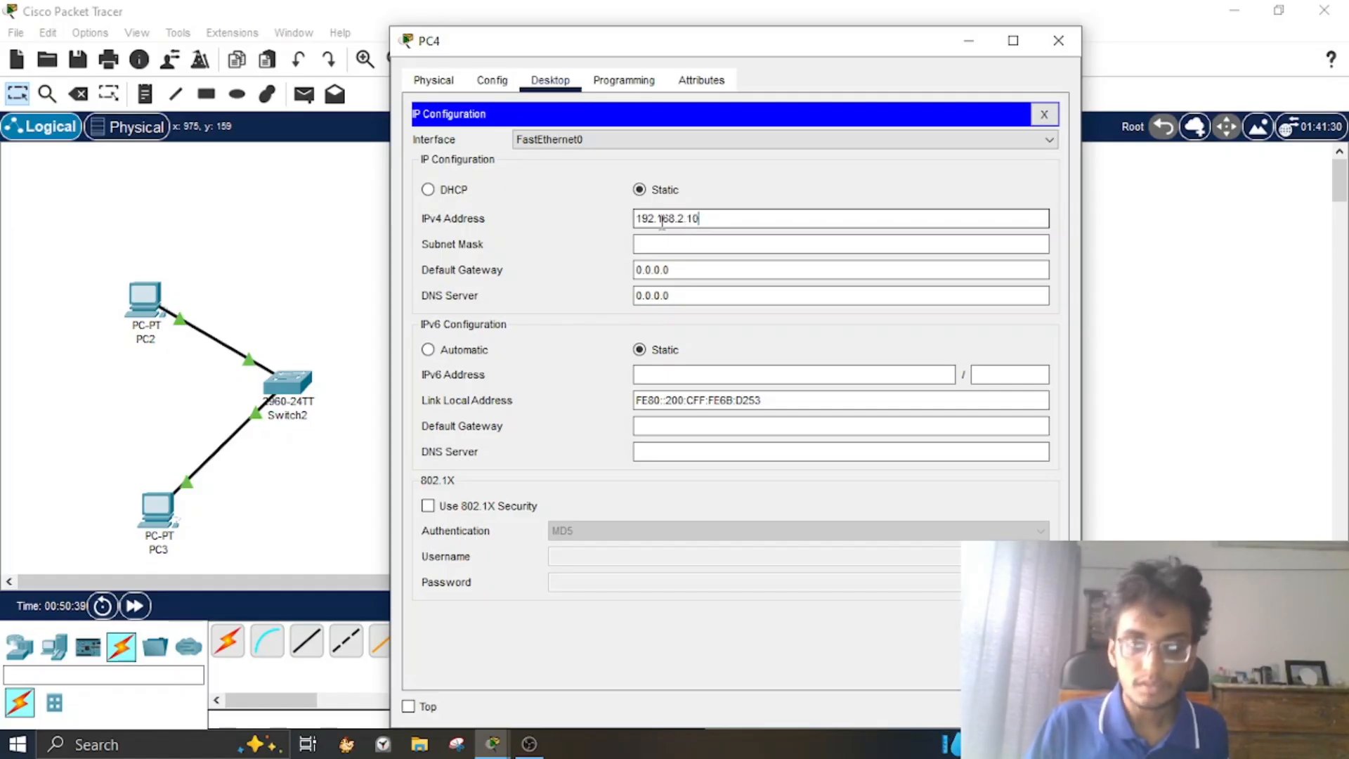
Step: Fill in PC4's subnet mask as 255.255.255.0 and close its configuration window
left_click(808, 245)
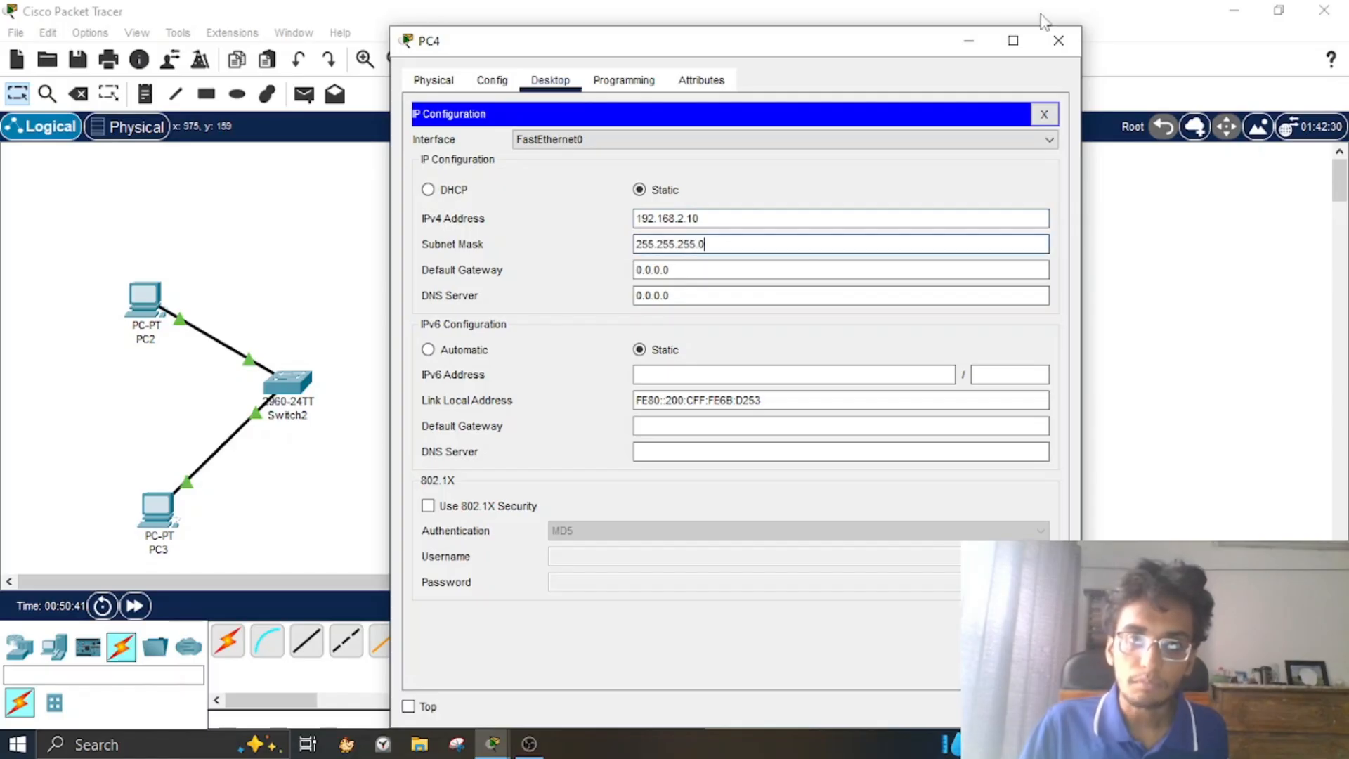
left_click(1062, 40)
Step: Open the IP configuration of PC5 and enter a static IPv4 address in the 192.168.2 network along with its subnet mask
left_click(972, 488)
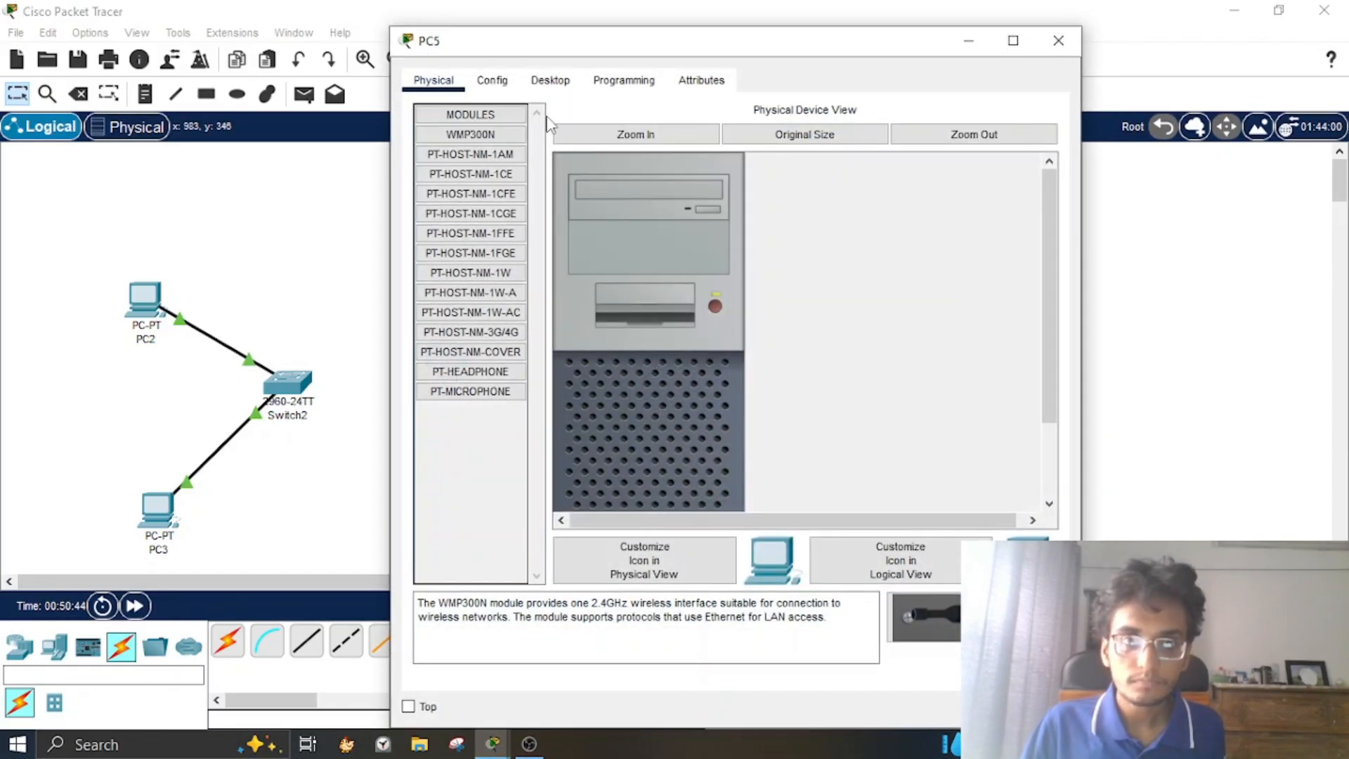
left_click(550, 79)
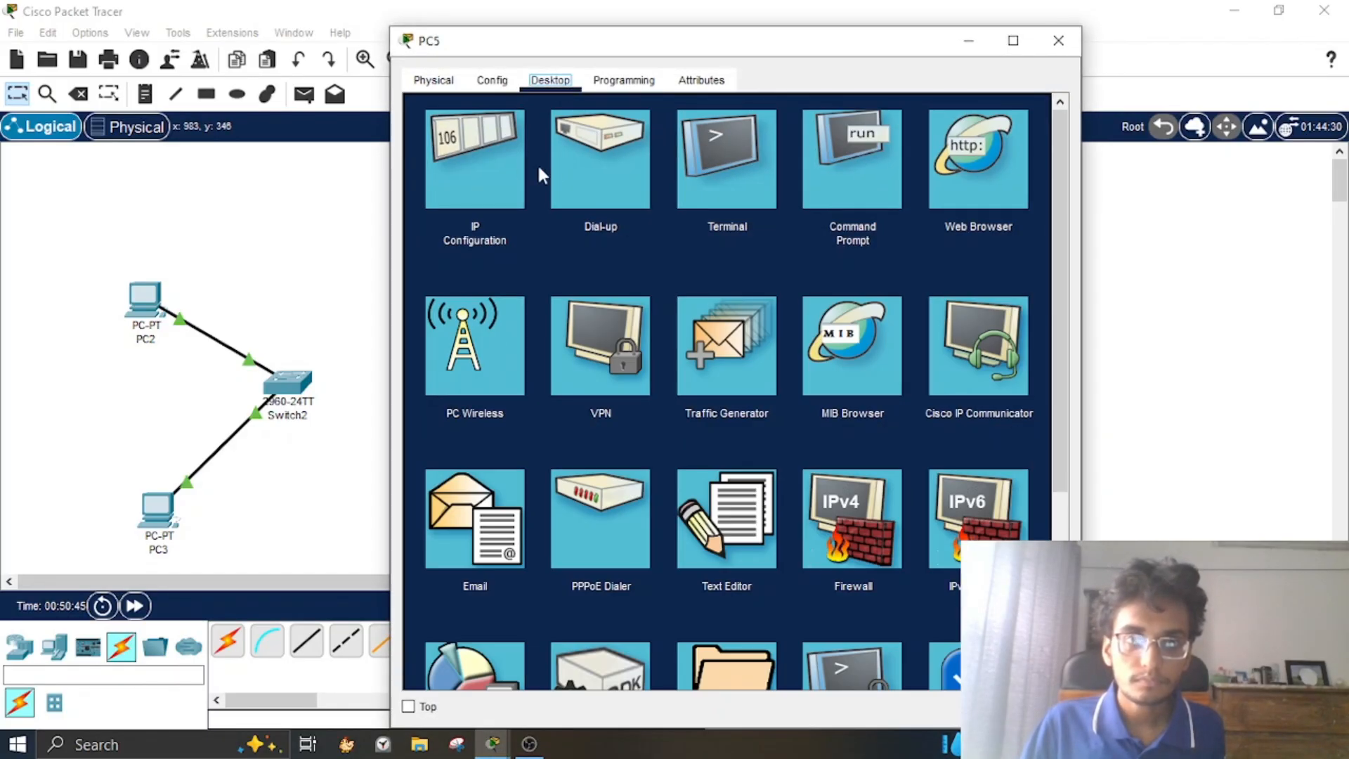
left_click(518, 167)
left_click(703, 220)
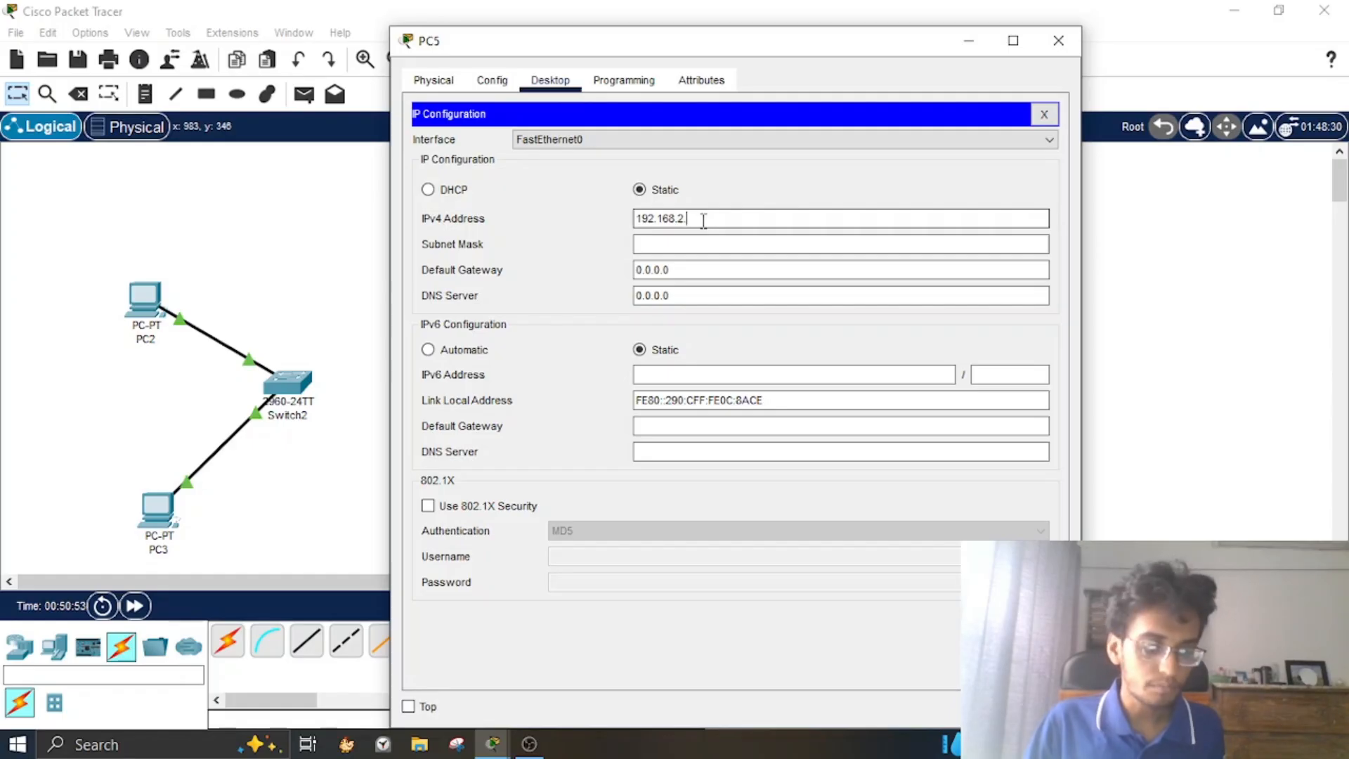
left_click(711, 243)
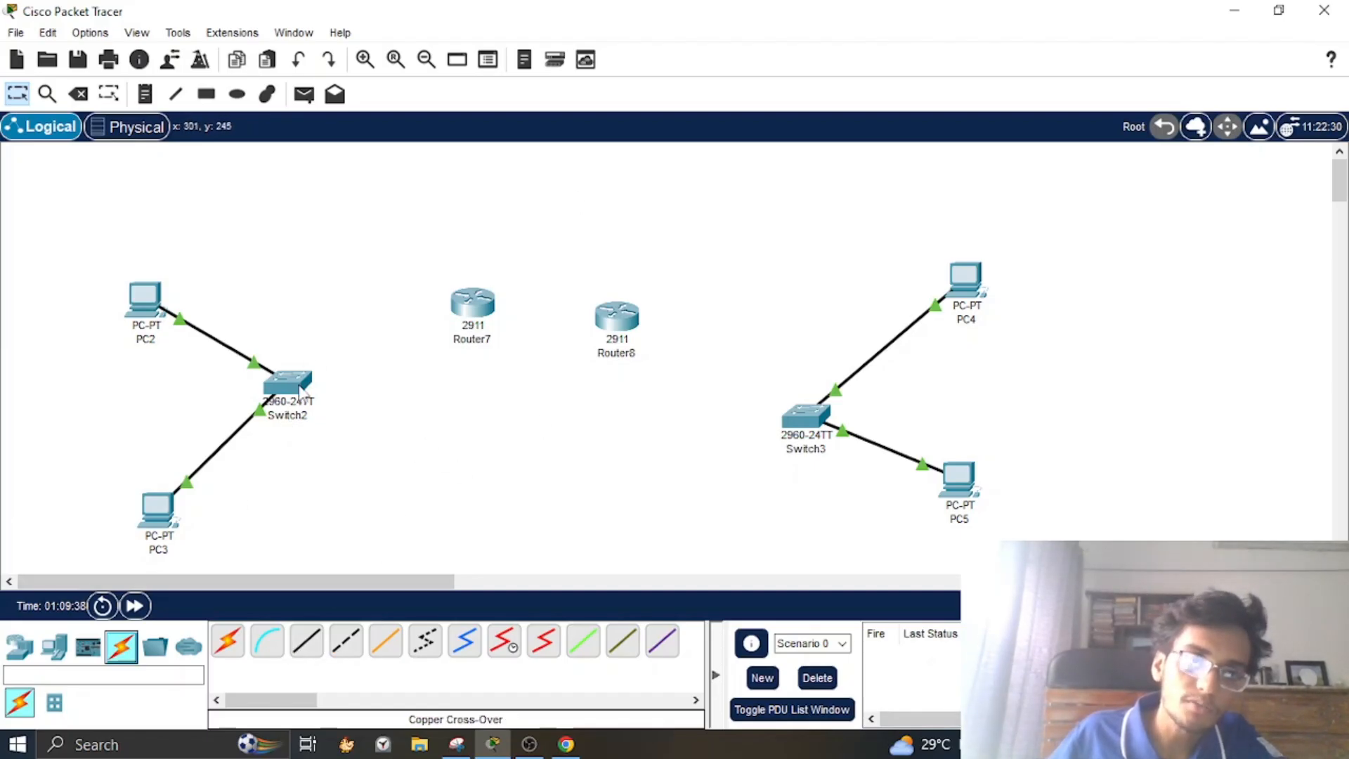
Step: Connect Router7's GigabitEthernet0/0 to Switch2's GigabitEthernet0/1 with a copper straight-through cable
left_click(307, 641)
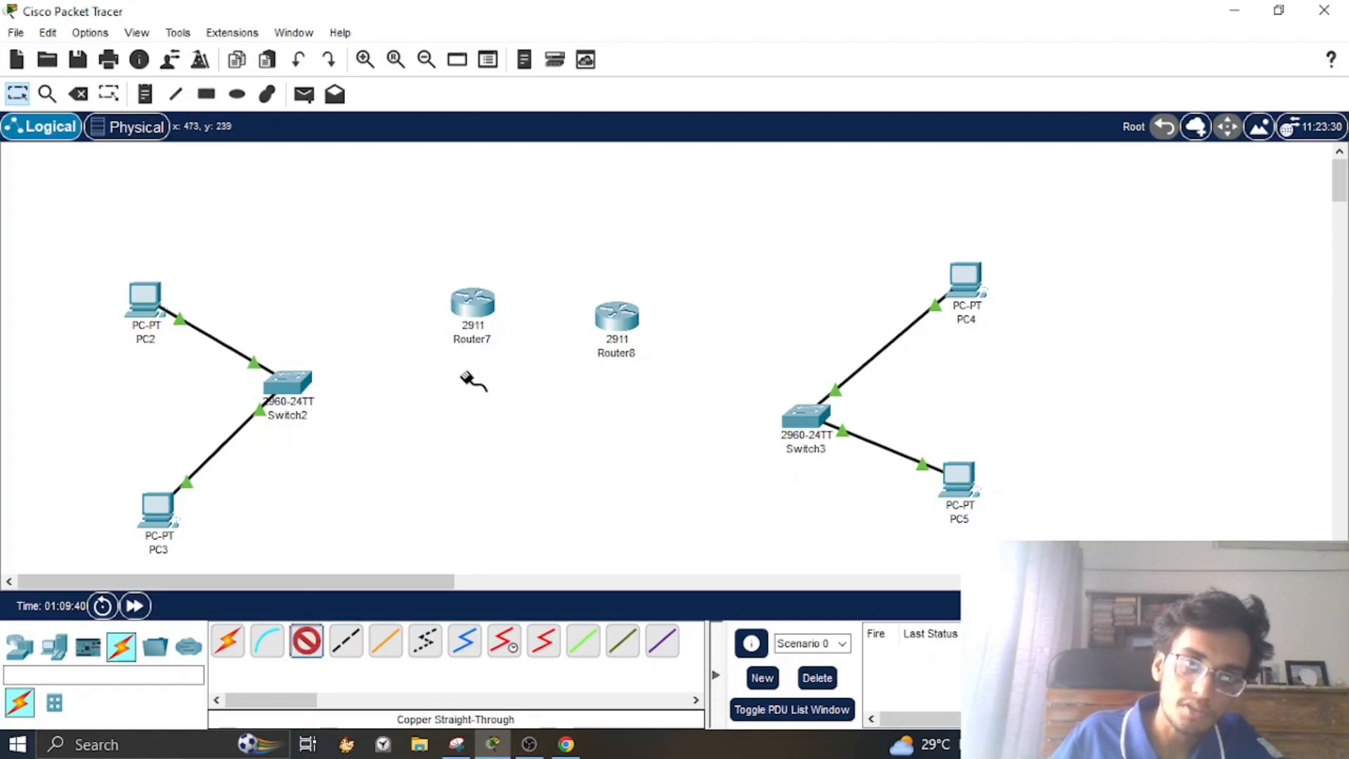
left_click(490, 300)
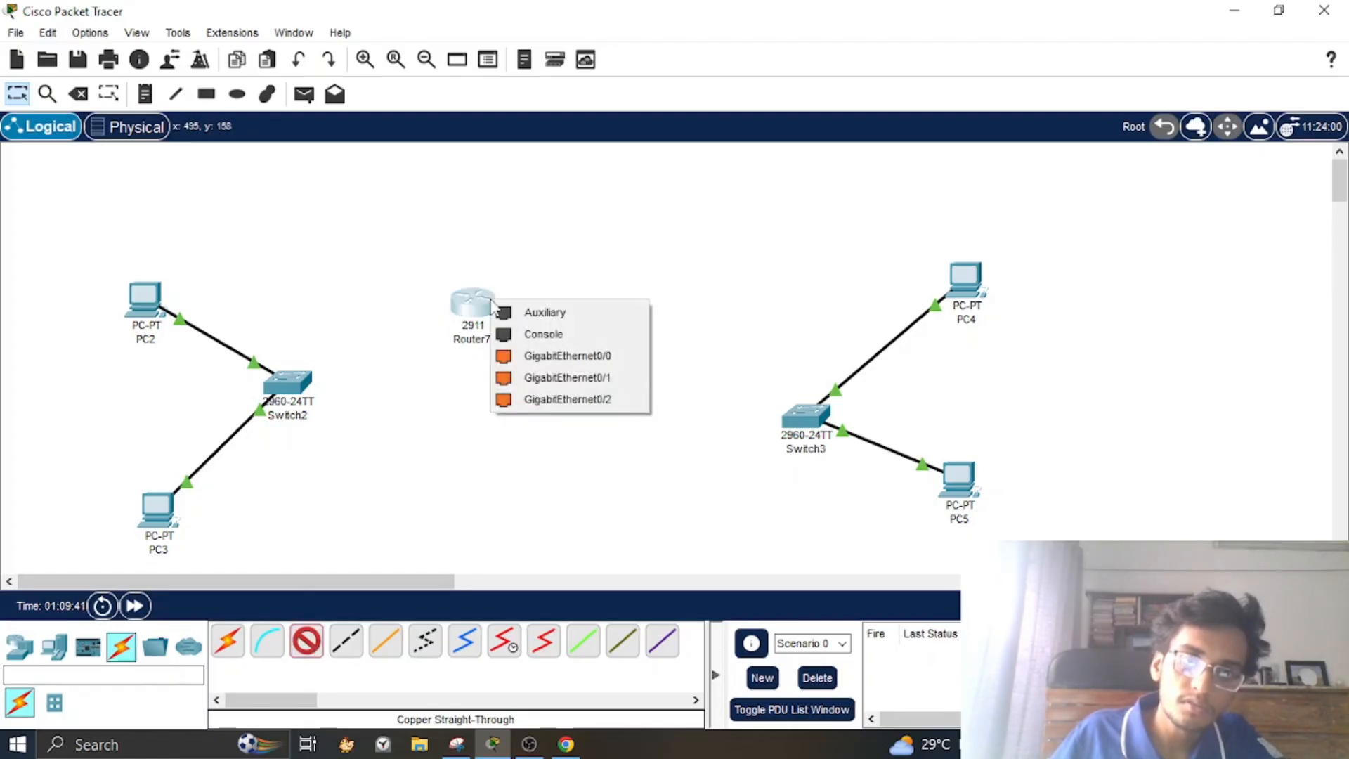
left_click(573, 356)
left_click(284, 388)
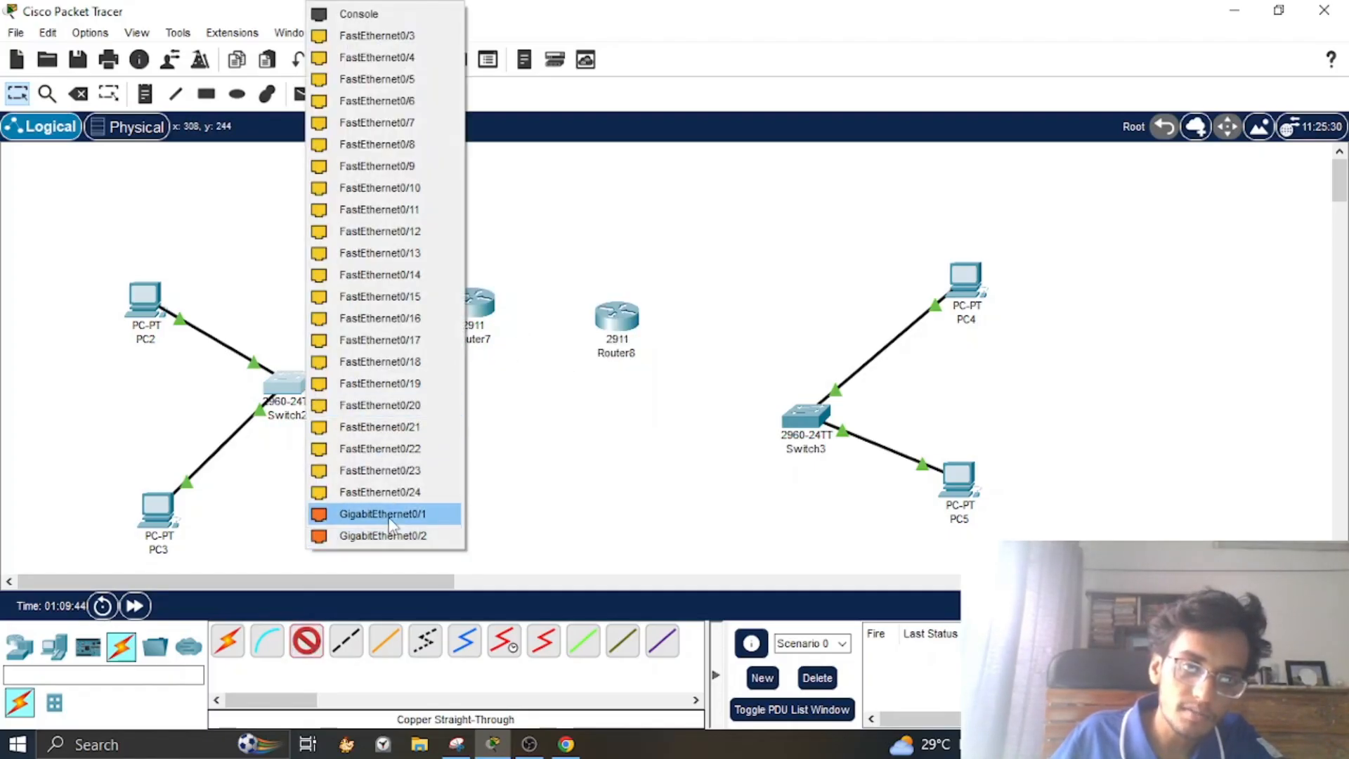
left_click(389, 517)
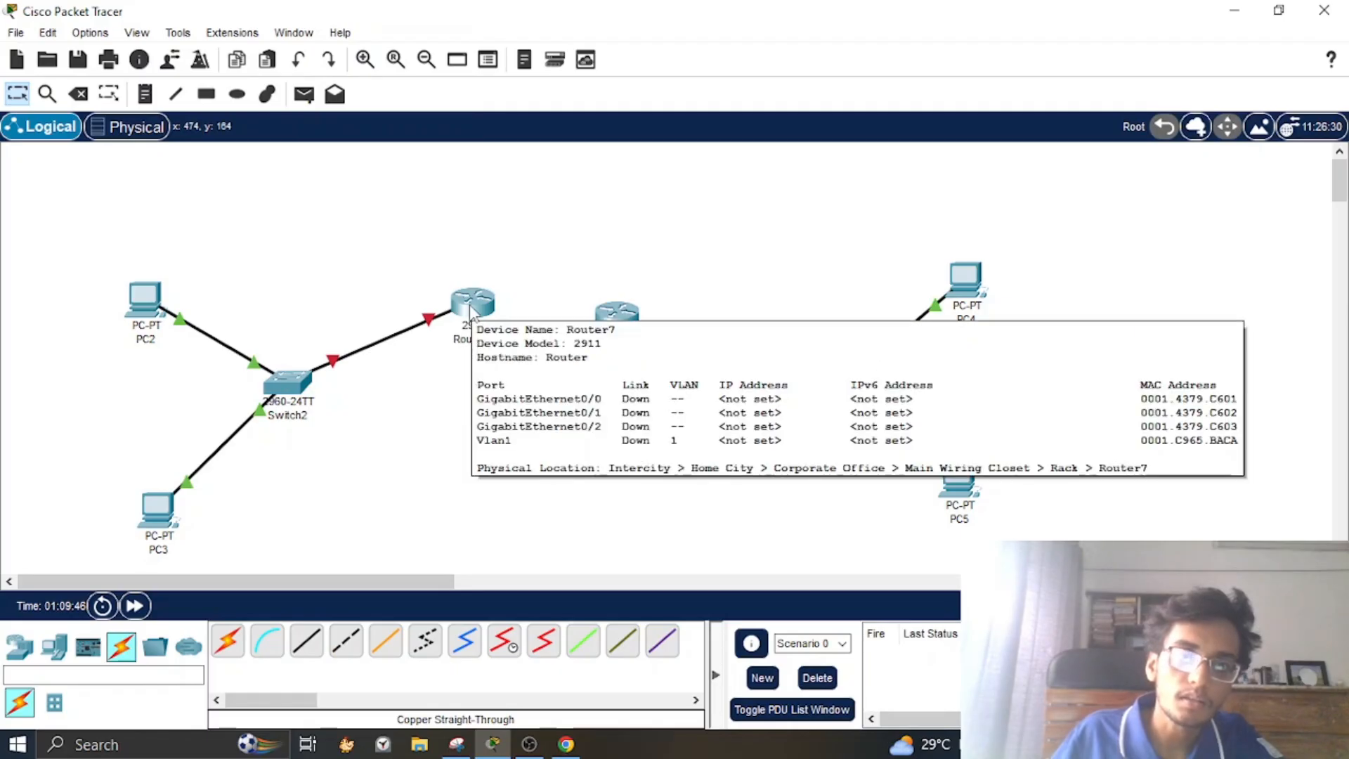
Step: Open the command line of Router7 and answer no to the initial configuration dialog to reach the router prompt
left_click(489, 309)
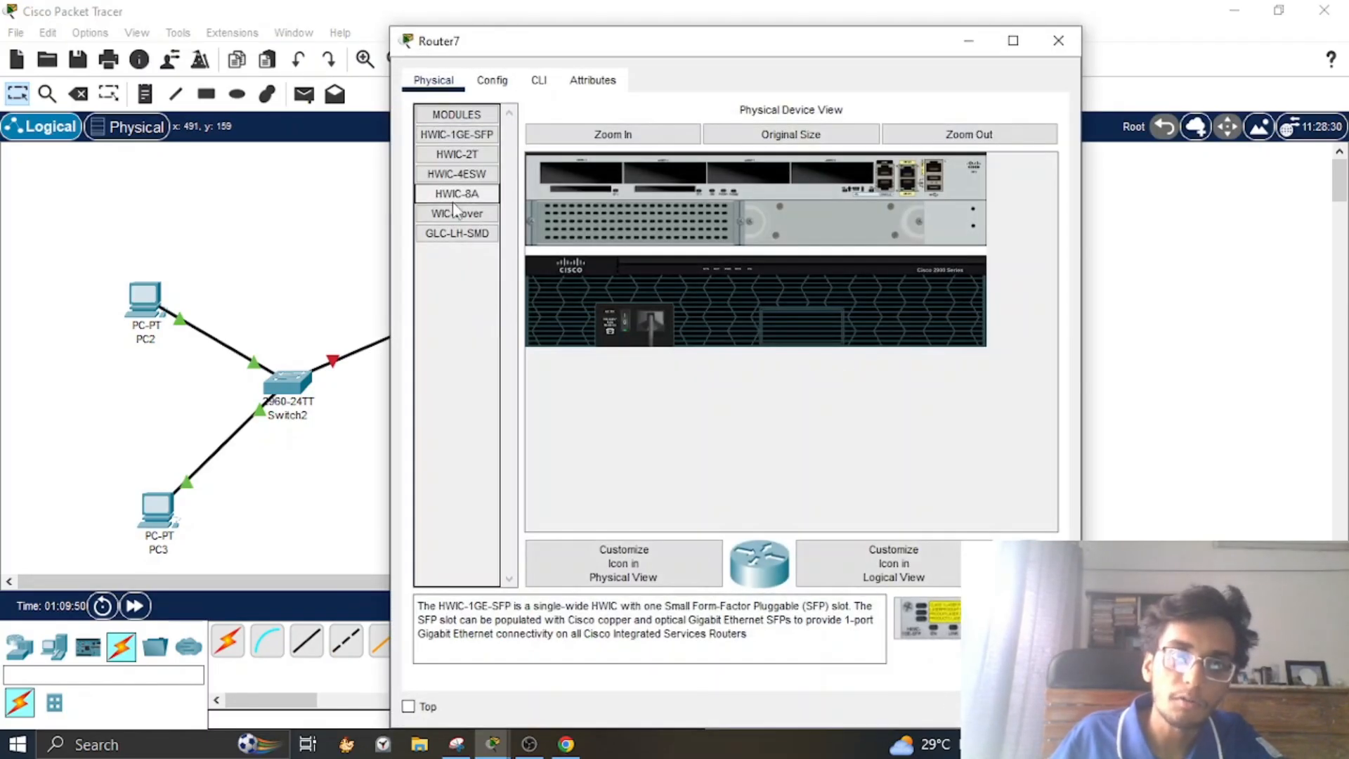
left_click(539, 81)
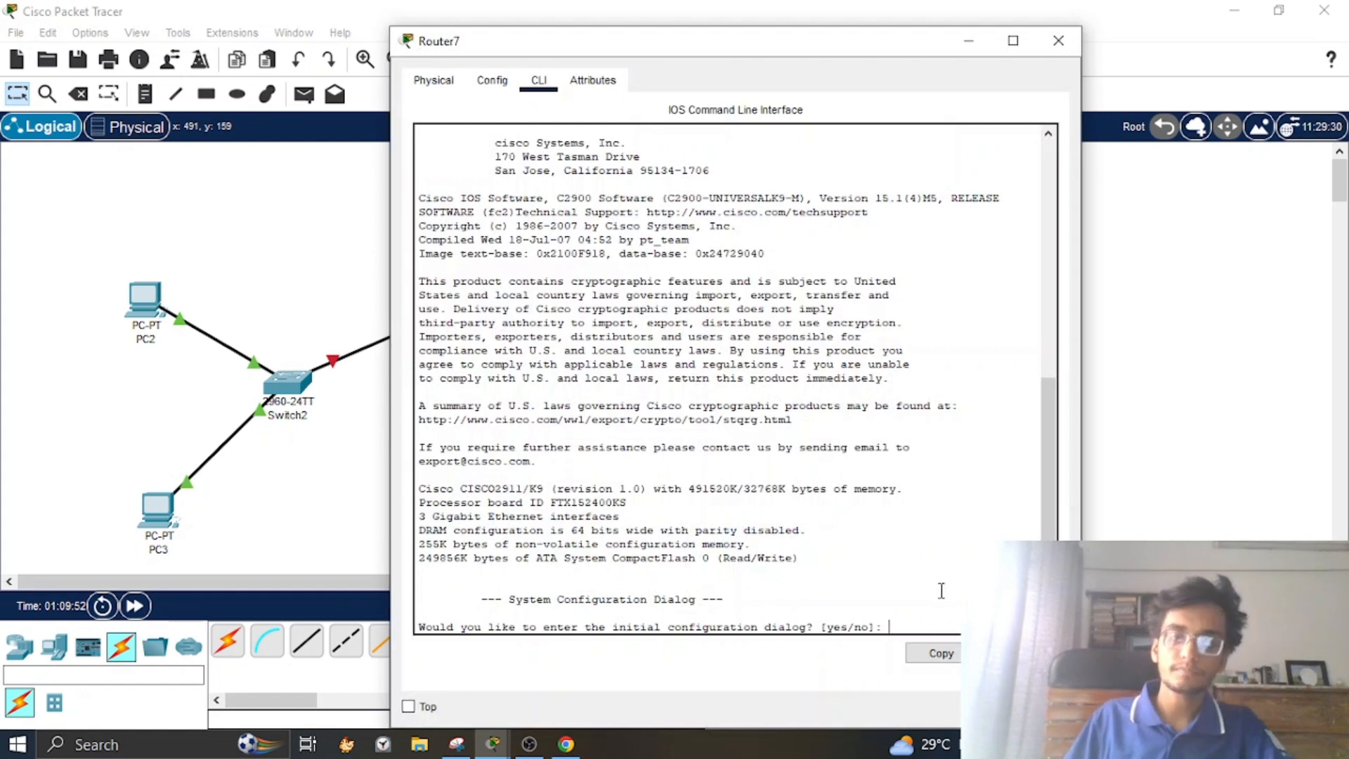
type("no")
key("Return")
key("Return")
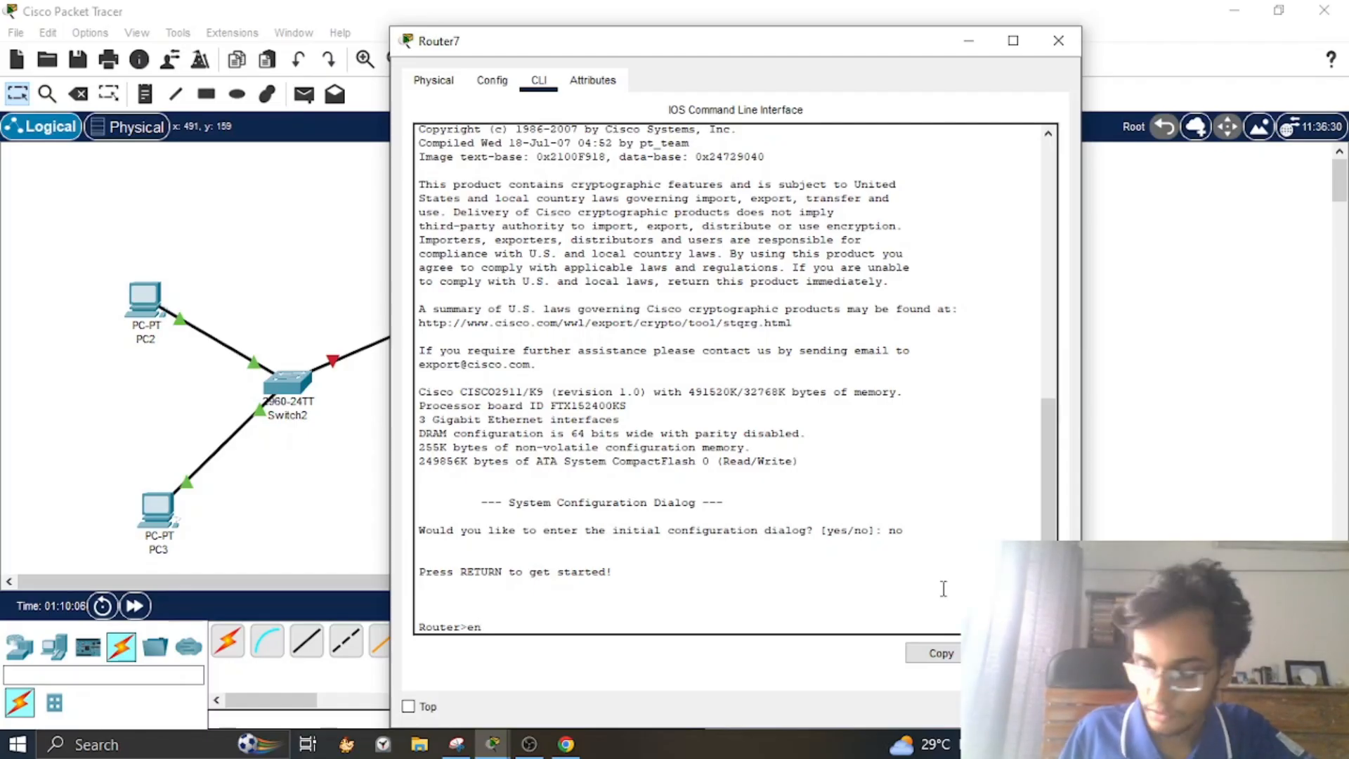
Step: Enter privileged mode on Router7 with en and switch to global configuration mode with configure terminal
key("Return")
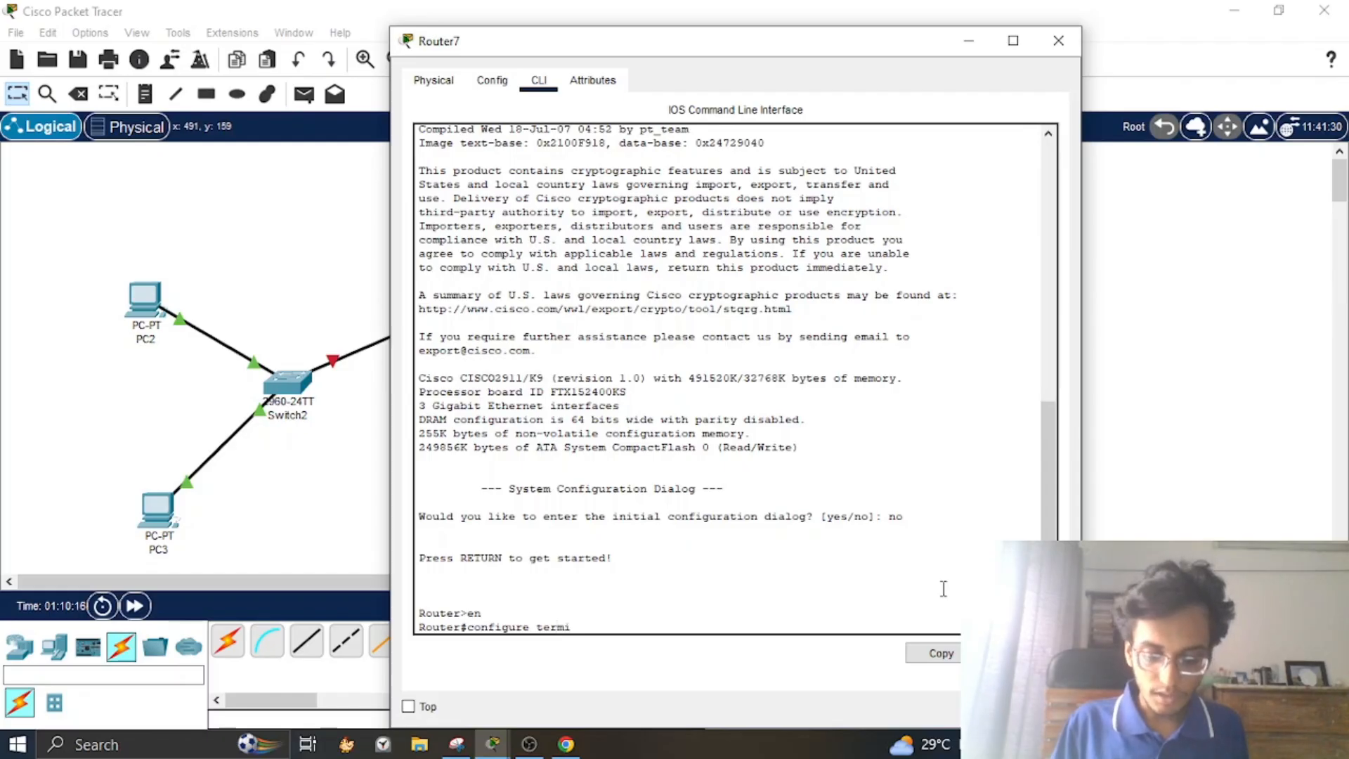
type("nal")
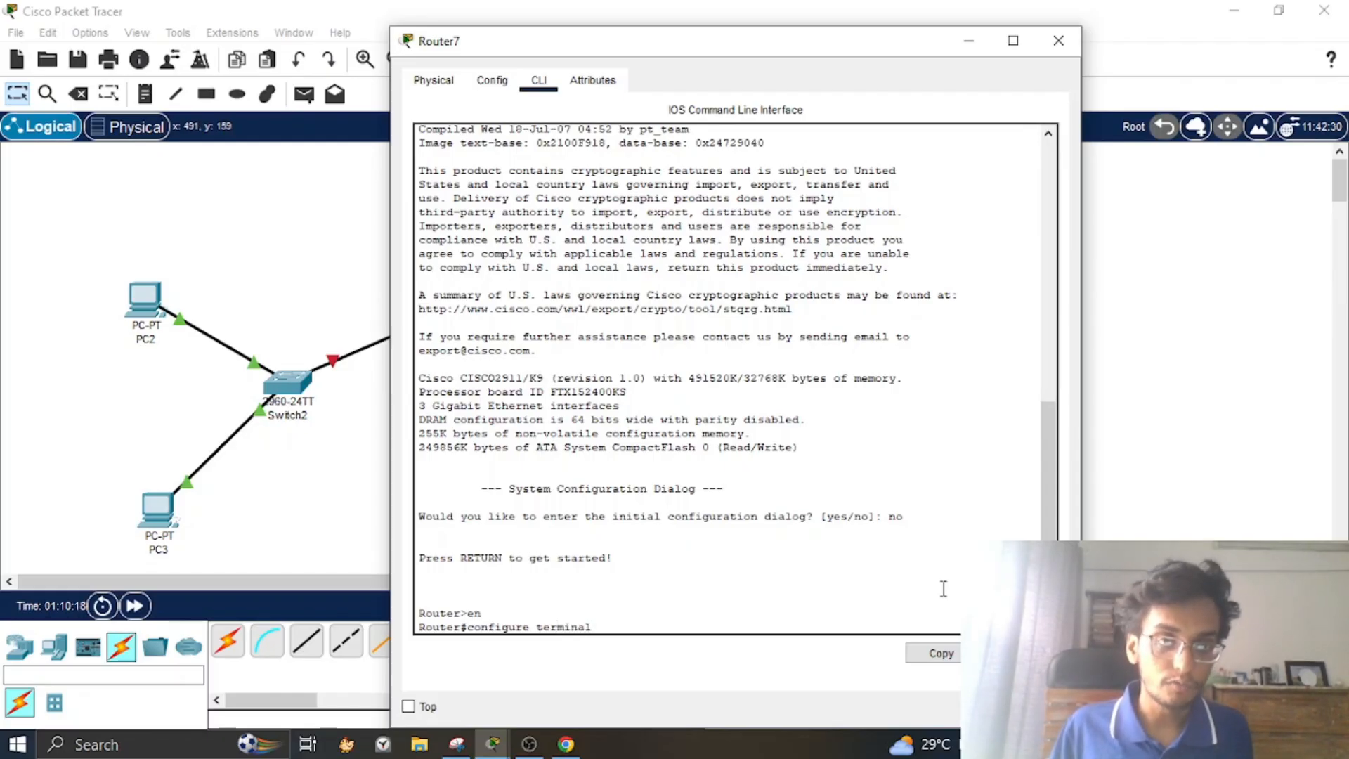
key("Return")
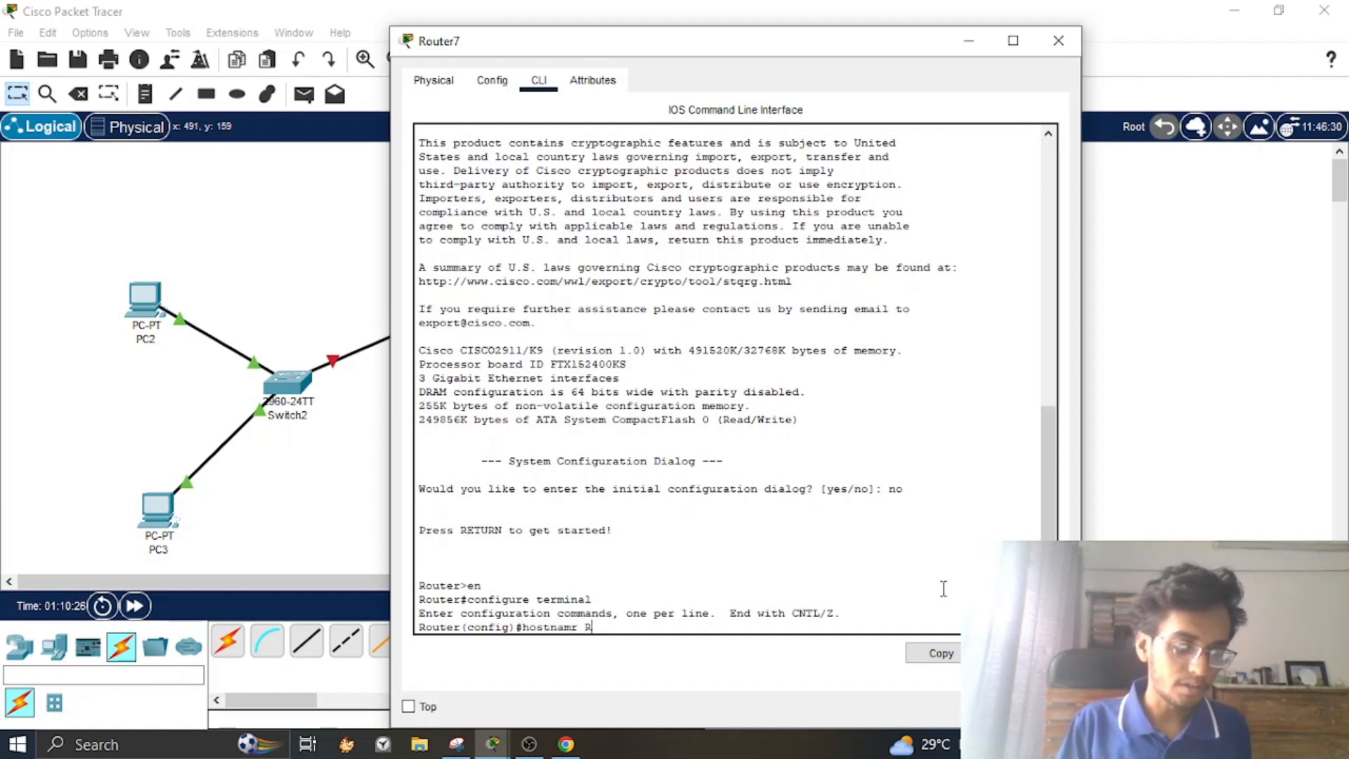
Step: Set the router's hostname to R1, correcting the misspelled hostname command before running it
type("1")
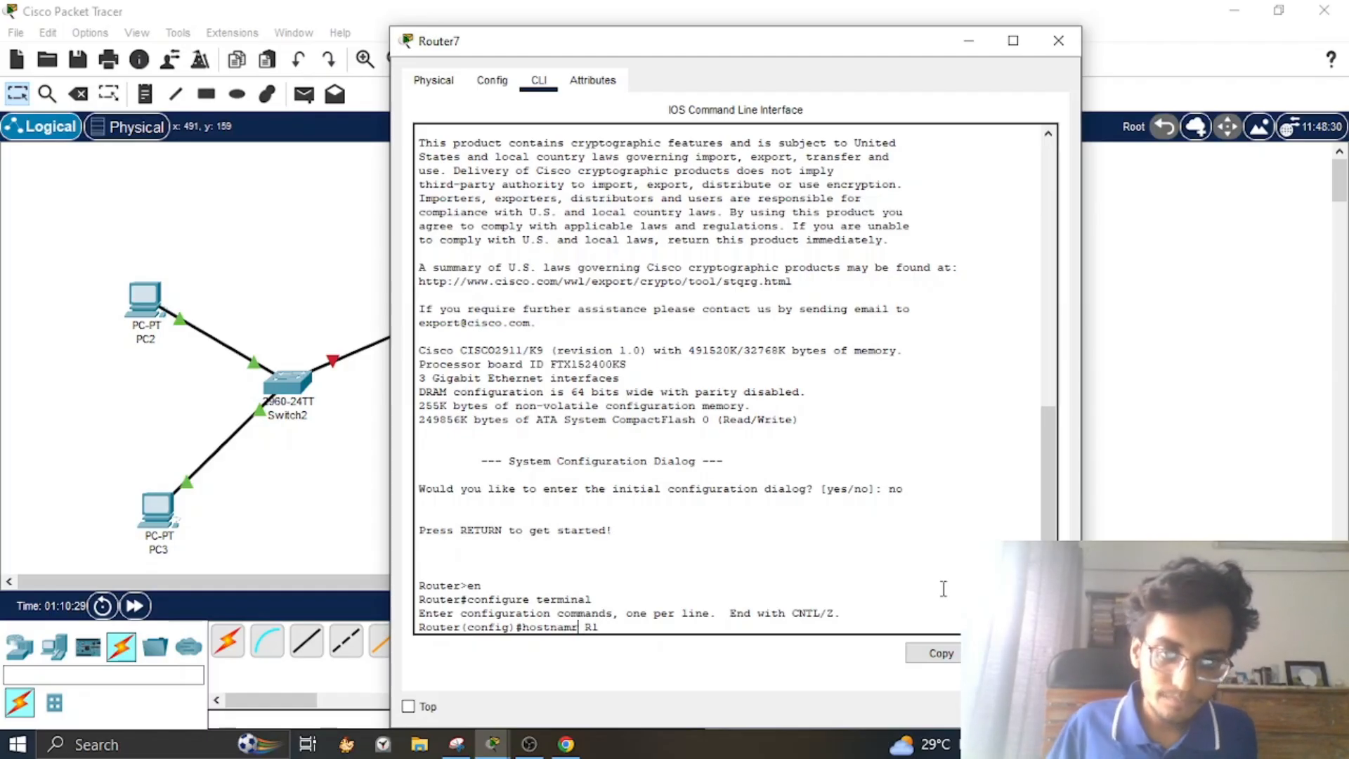
type("e")
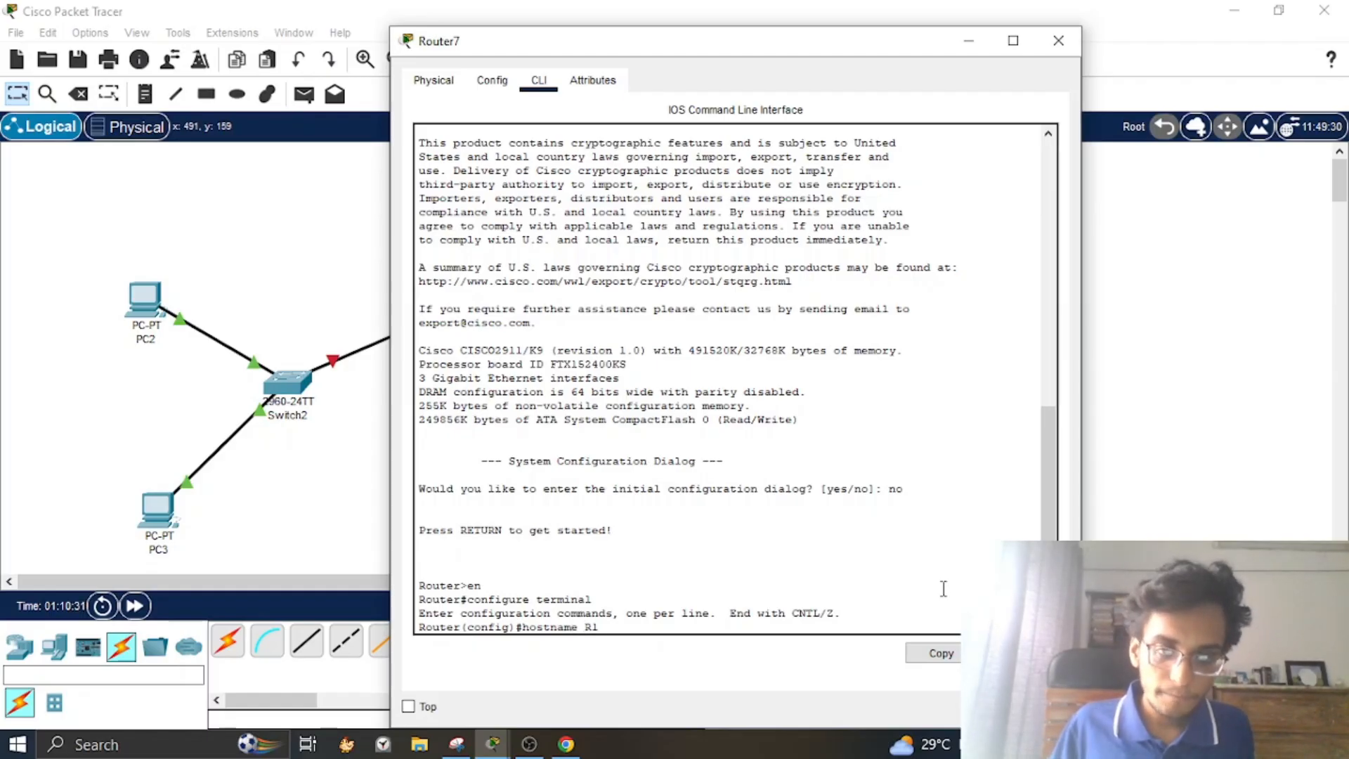
key("Return")
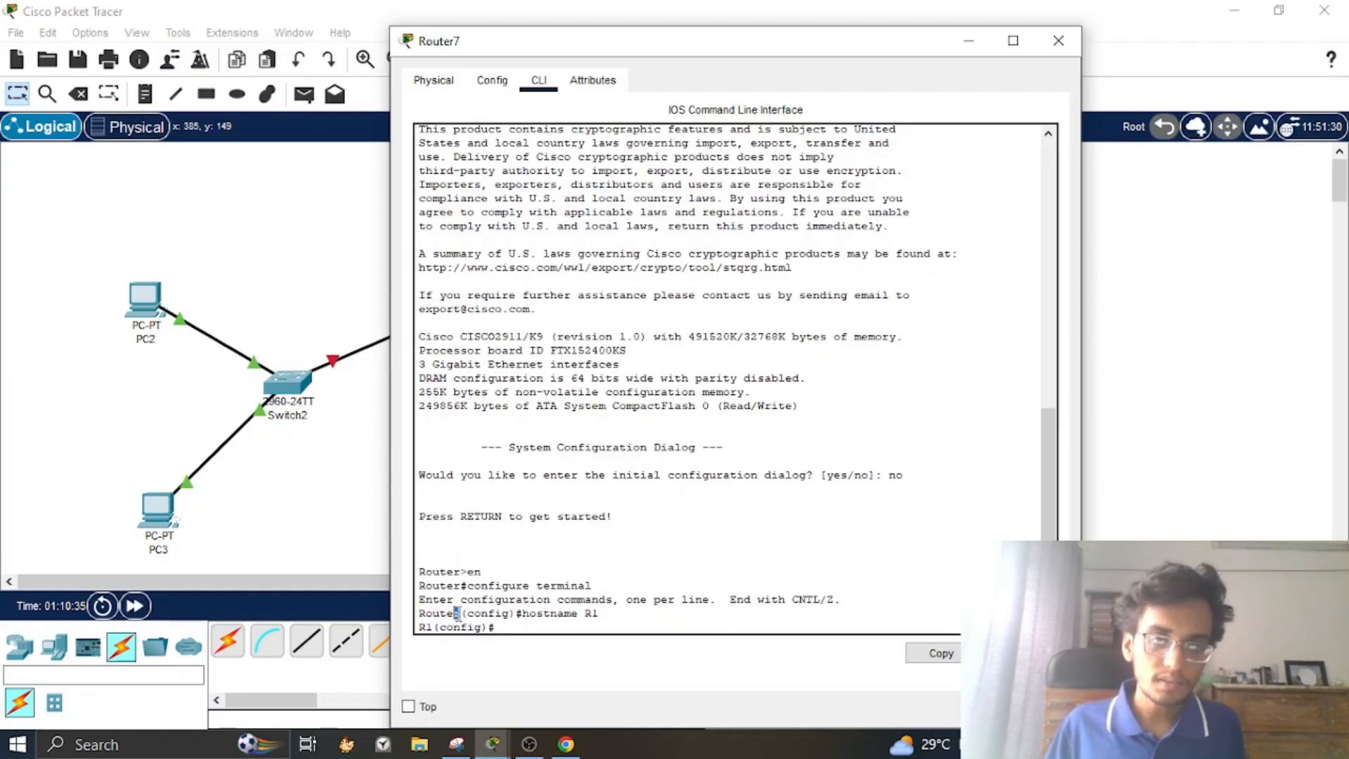
left_click_drag(456, 613, 420, 613)
left_click(421, 627)
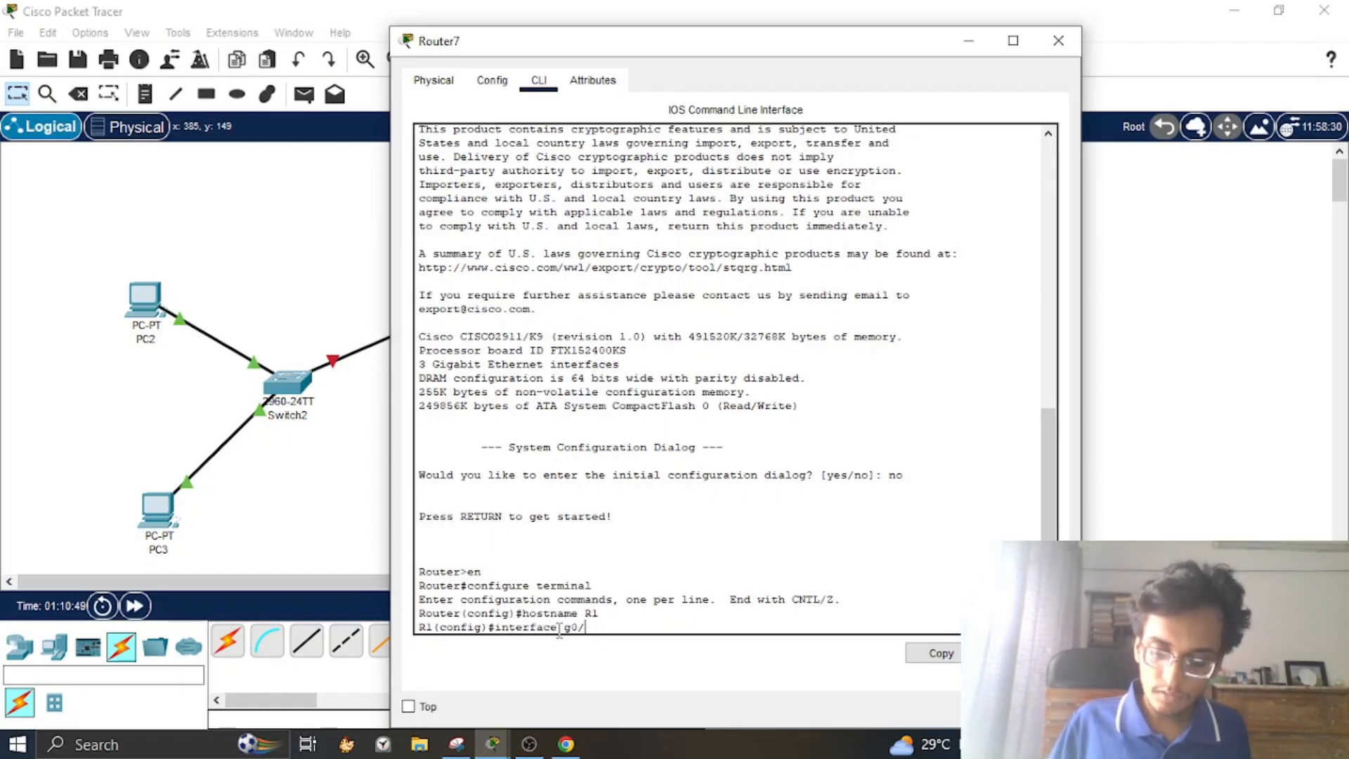
Step: Enter configuration of interface g0/0 on R1 and begin its ip address command, moving the window aside to reveal the topology
key("Return")
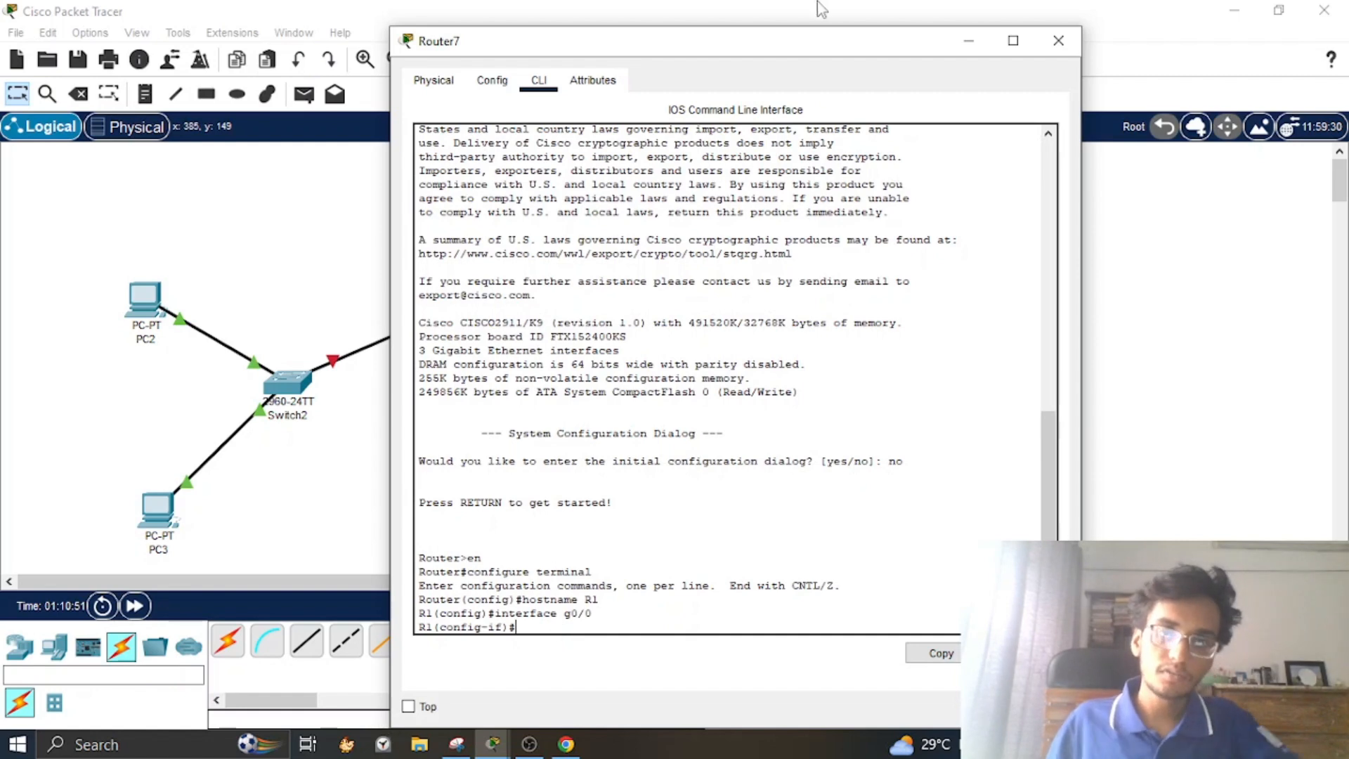
left_click_drag(798, 36, 989, 35)
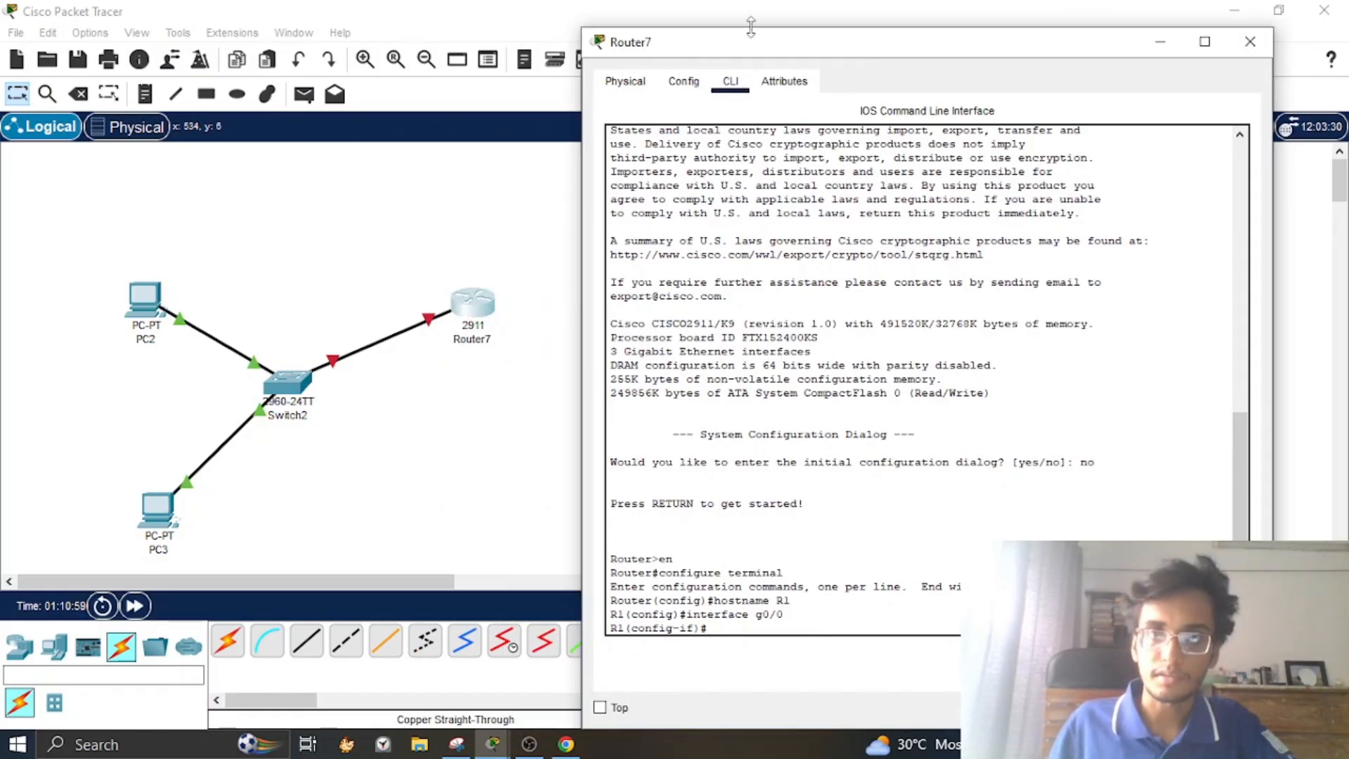
left_click_drag(755, 53, 586, 46)
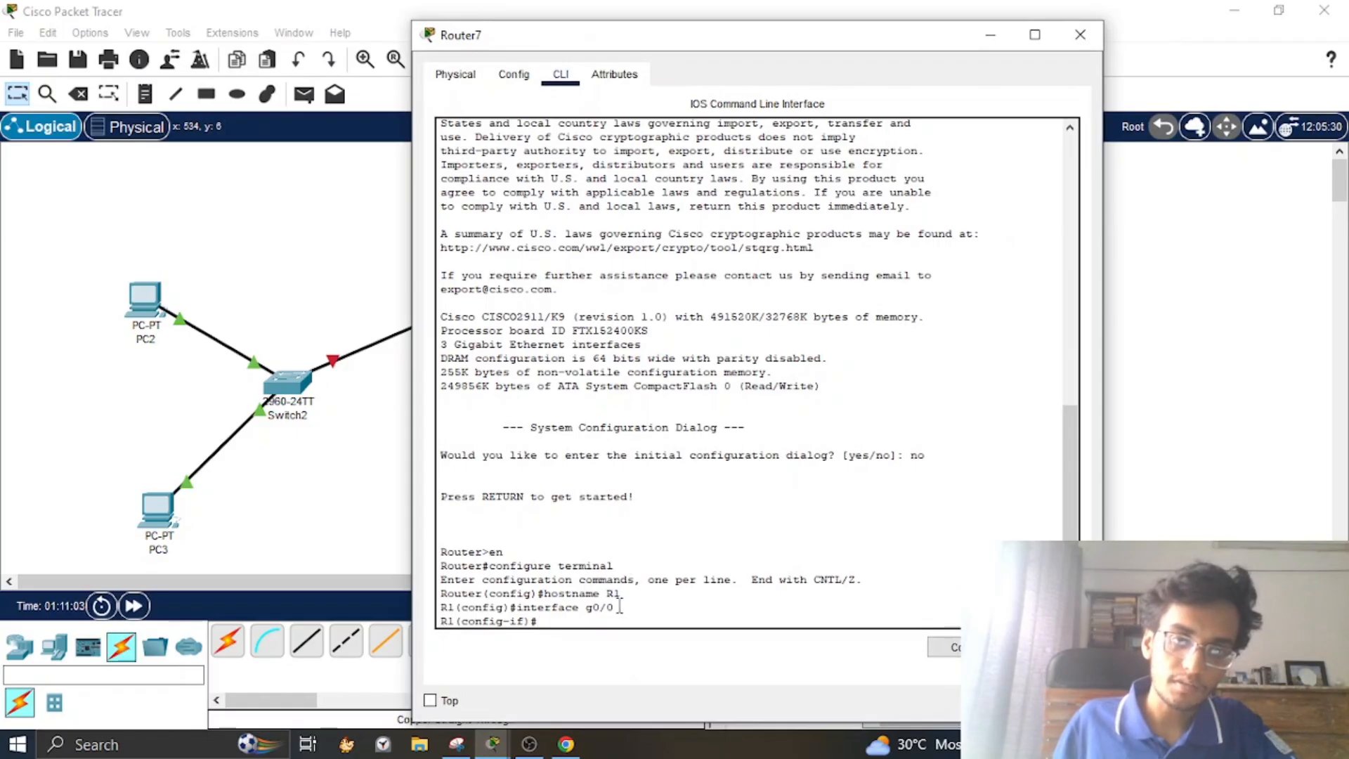
left_click_drag(645, 33, 628, 21)
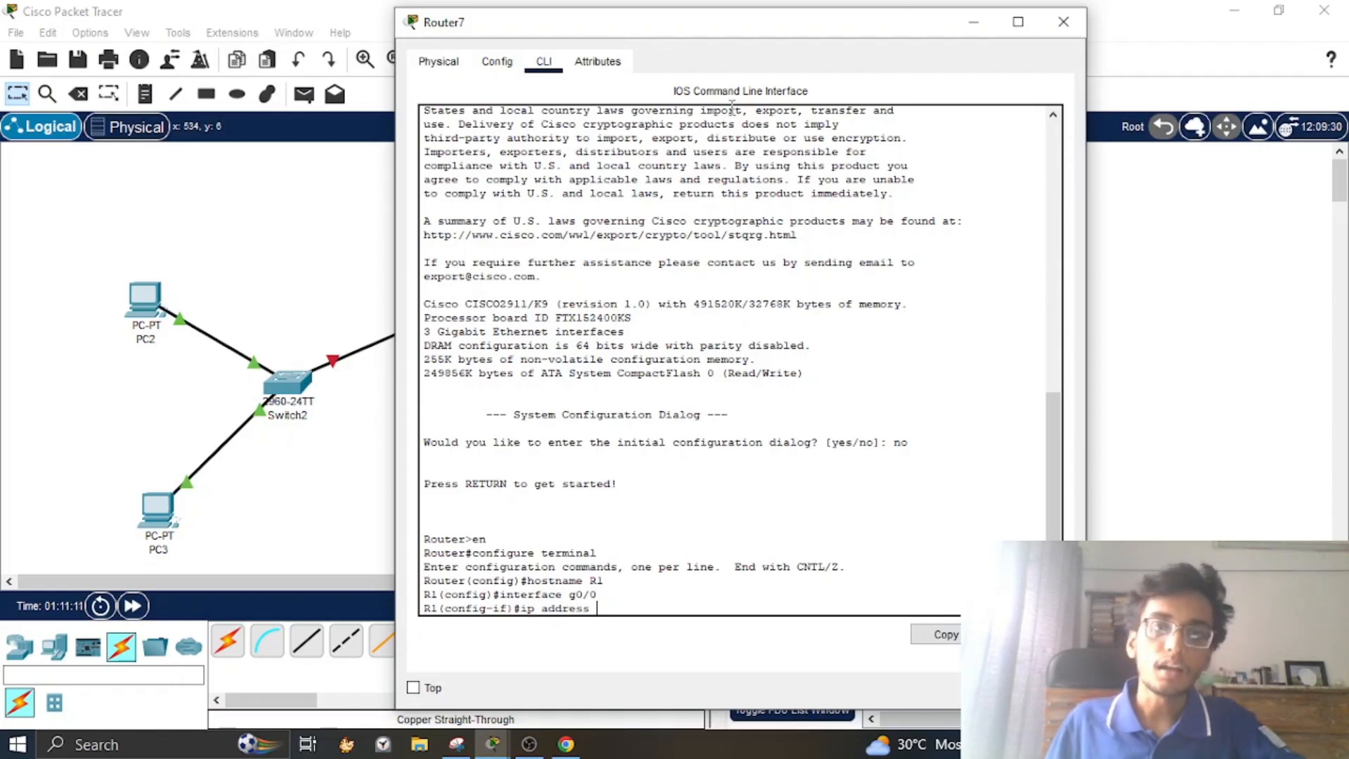
left_click_drag(634, 27, 829, 24)
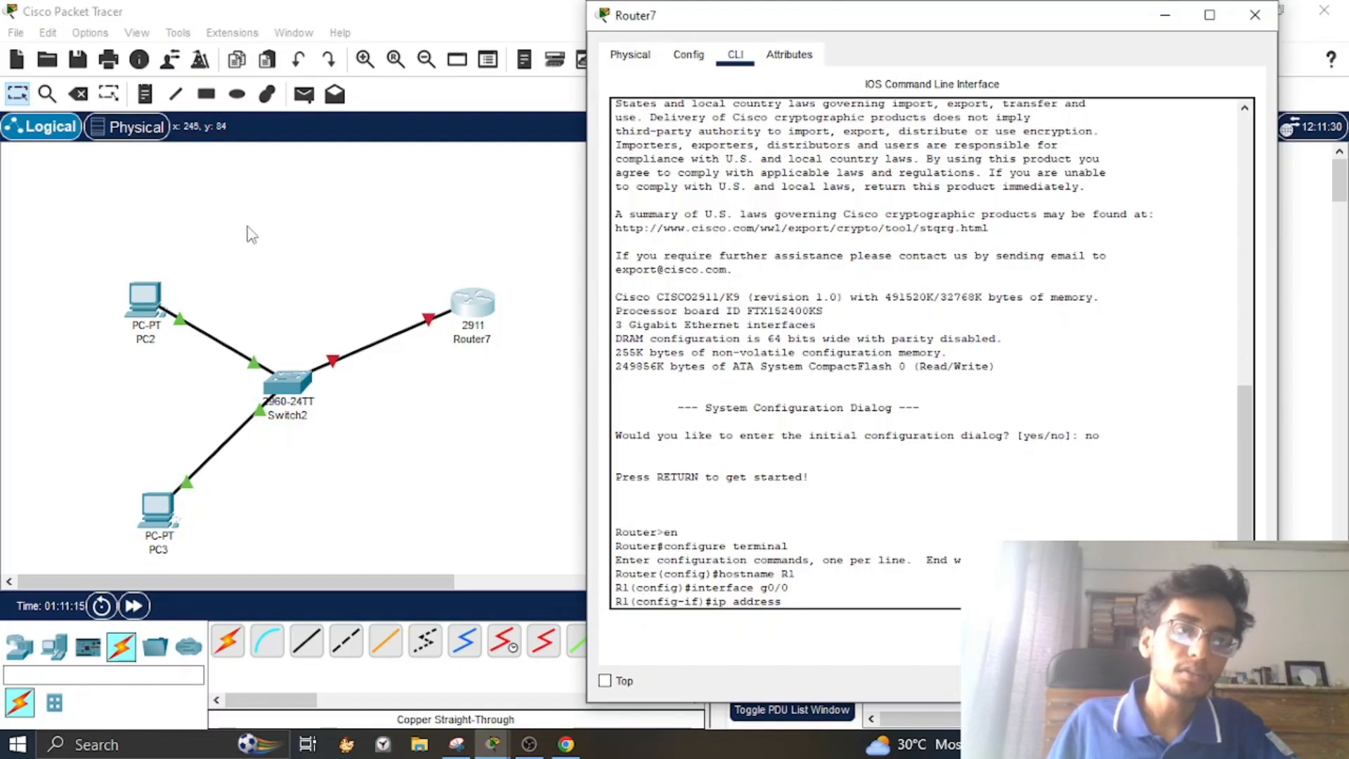
Step: Open PC2's IP configuration to check its default gateway, then close the window
left_click(145, 311)
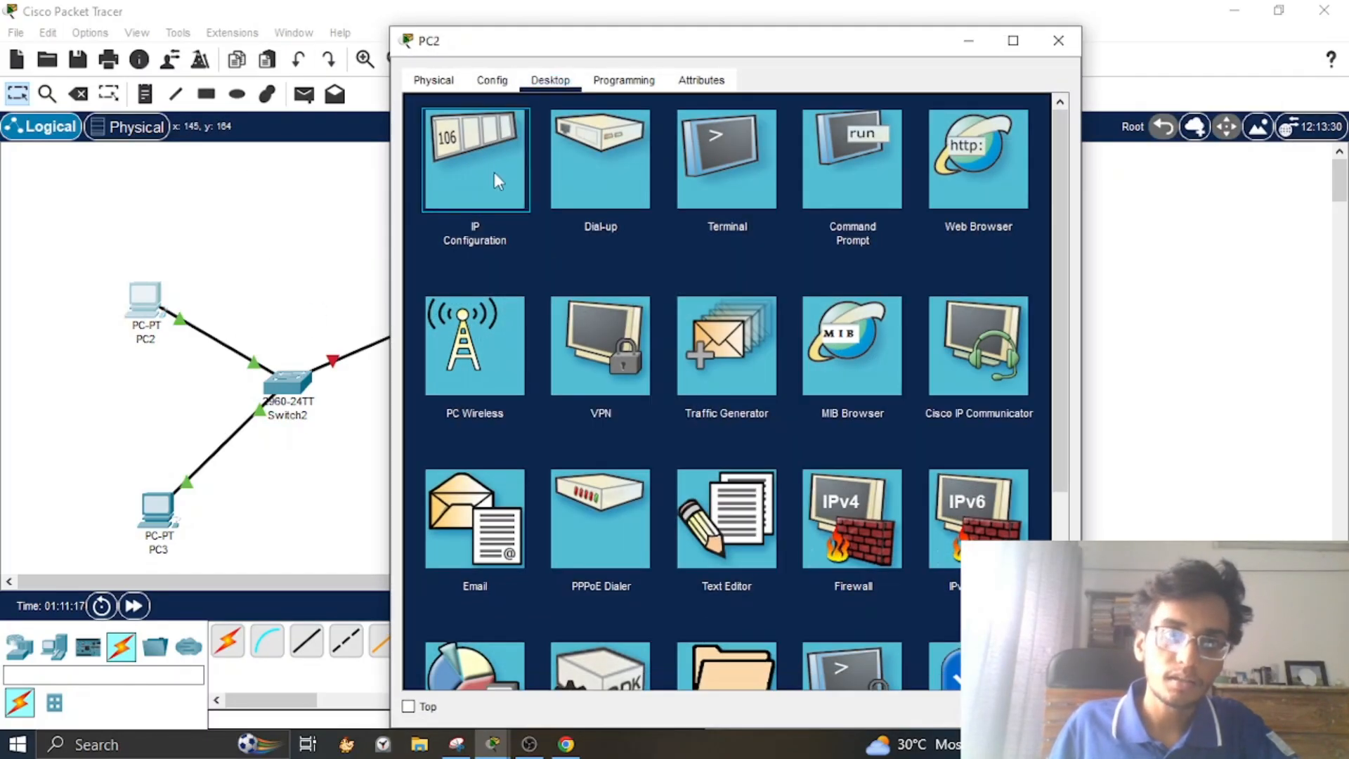
left_click(494, 176)
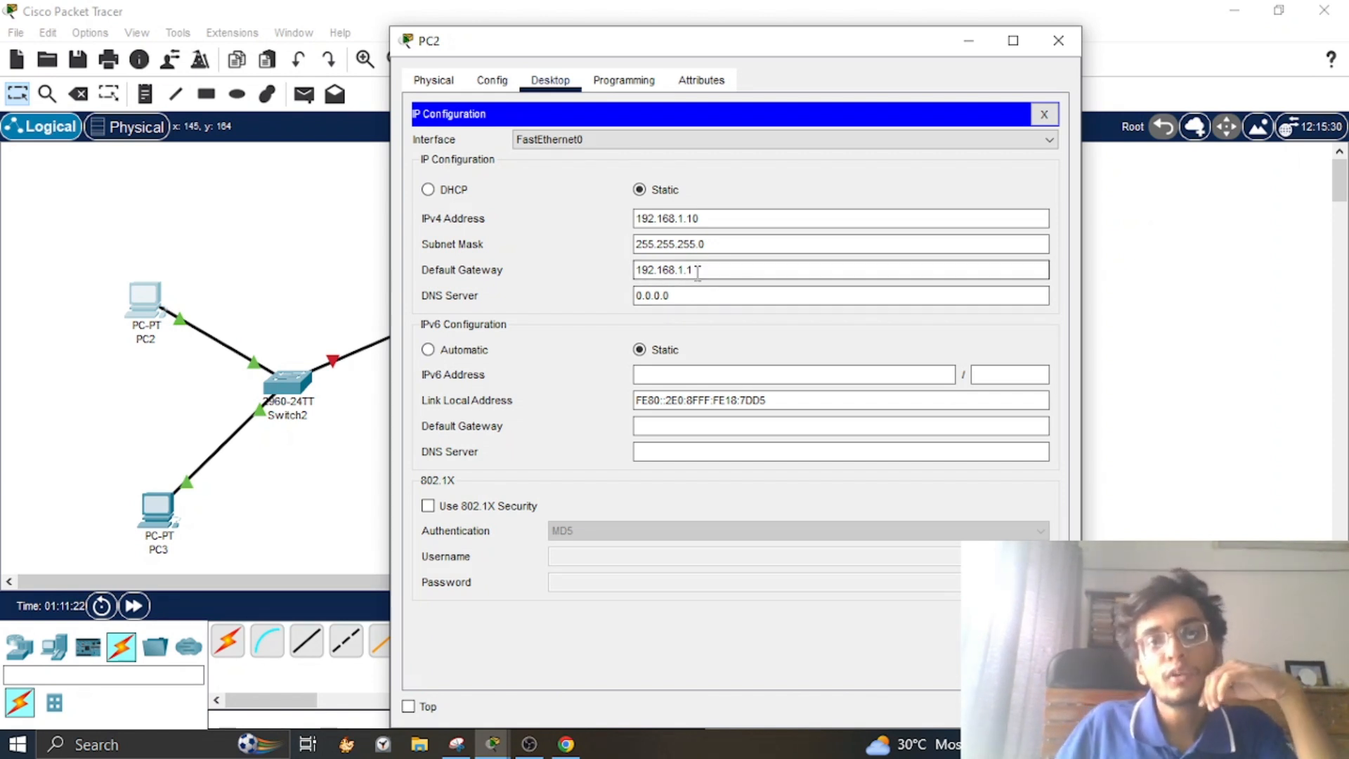
left_click_drag(718, 37, 976, 92)
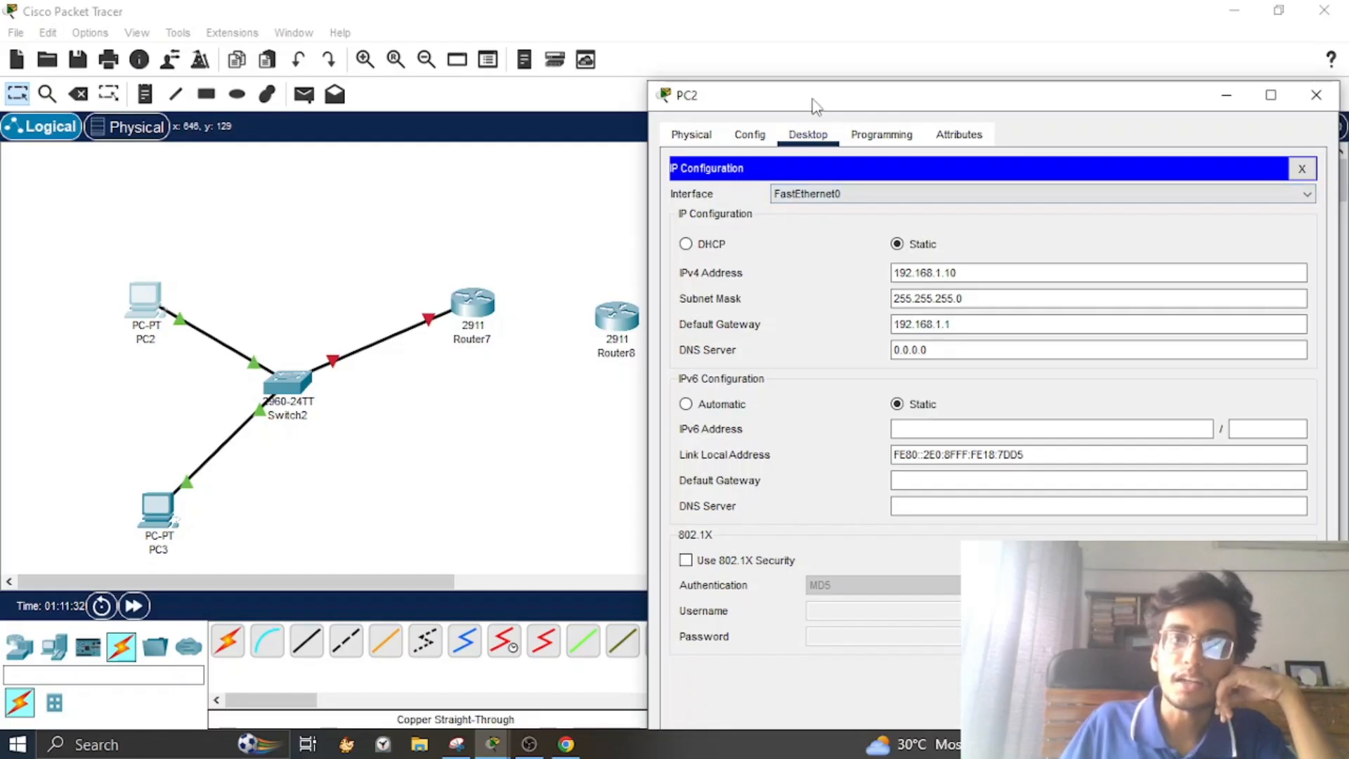
left_click_drag(815, 98, 637, 57)
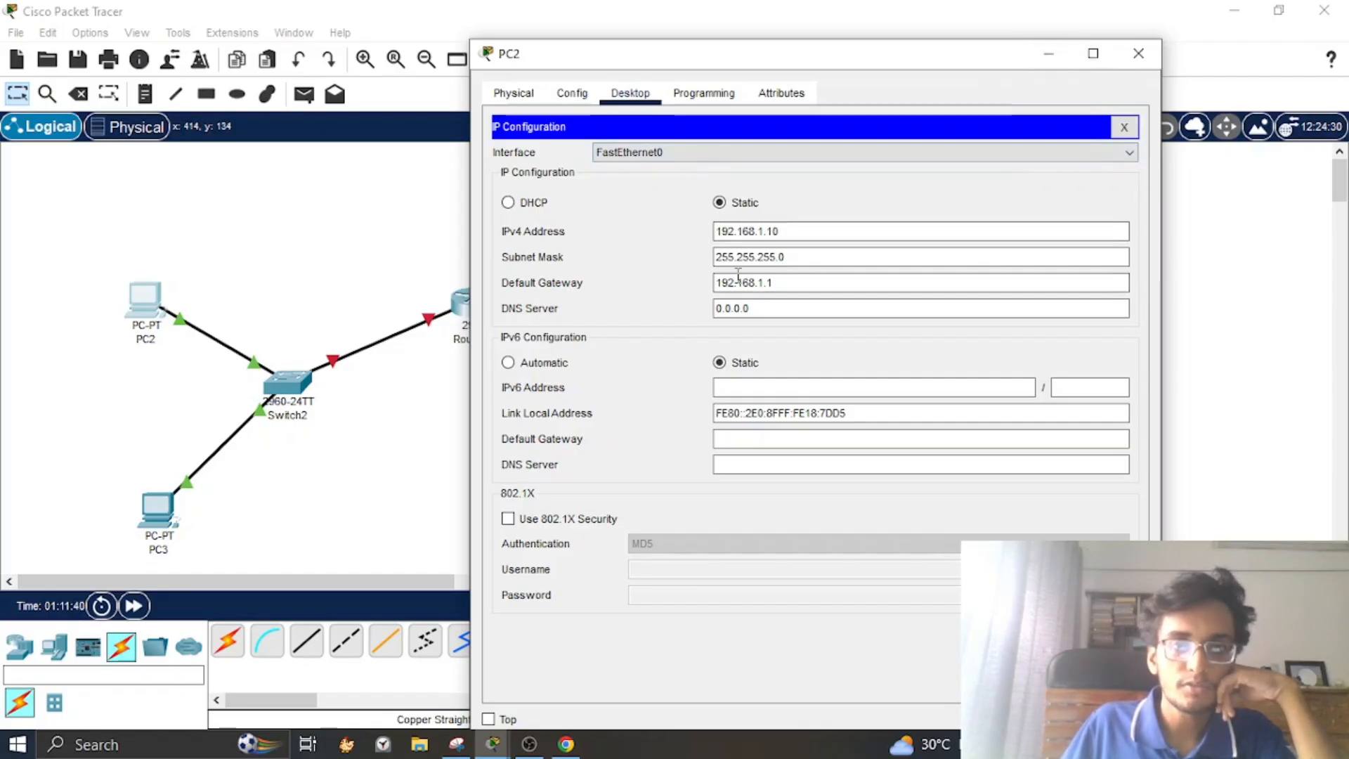
left_click_drag(772, 283, 712, 285)
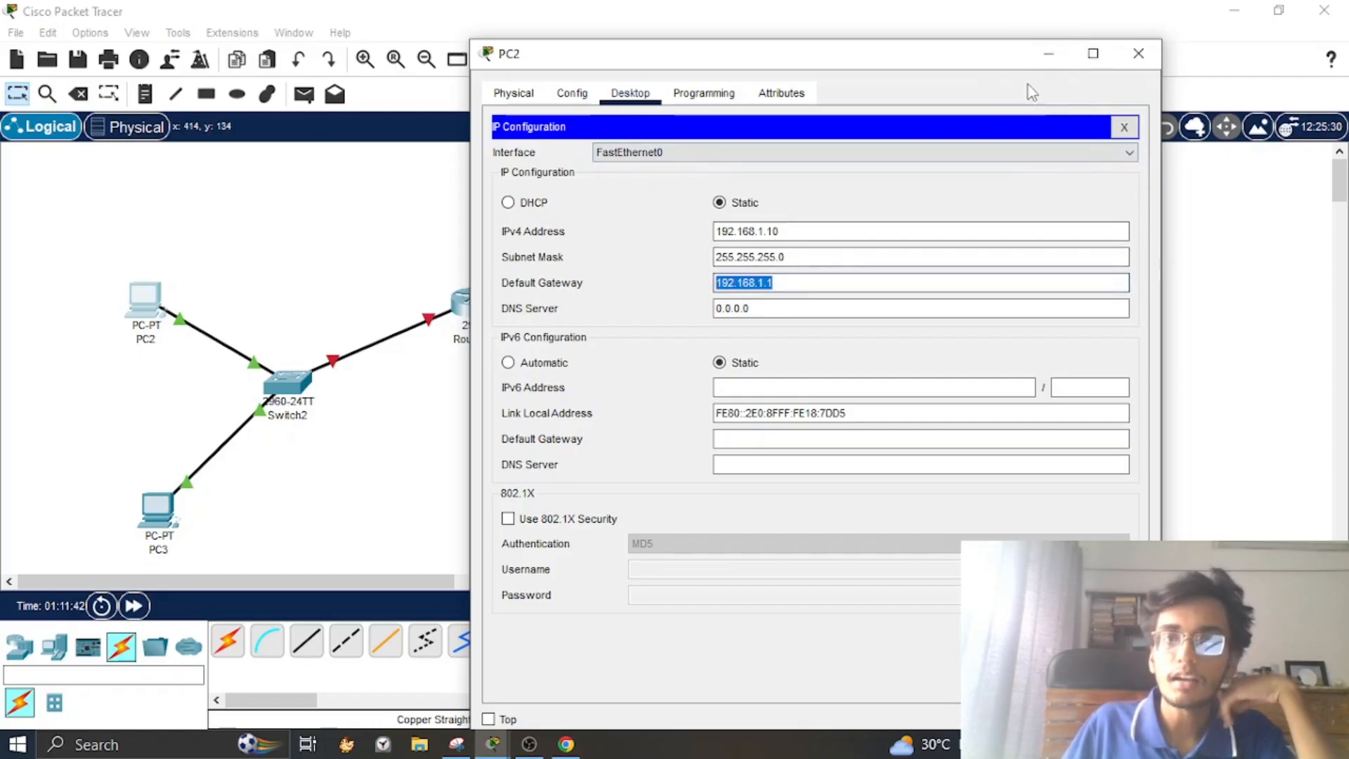
left_click(1138, 53)
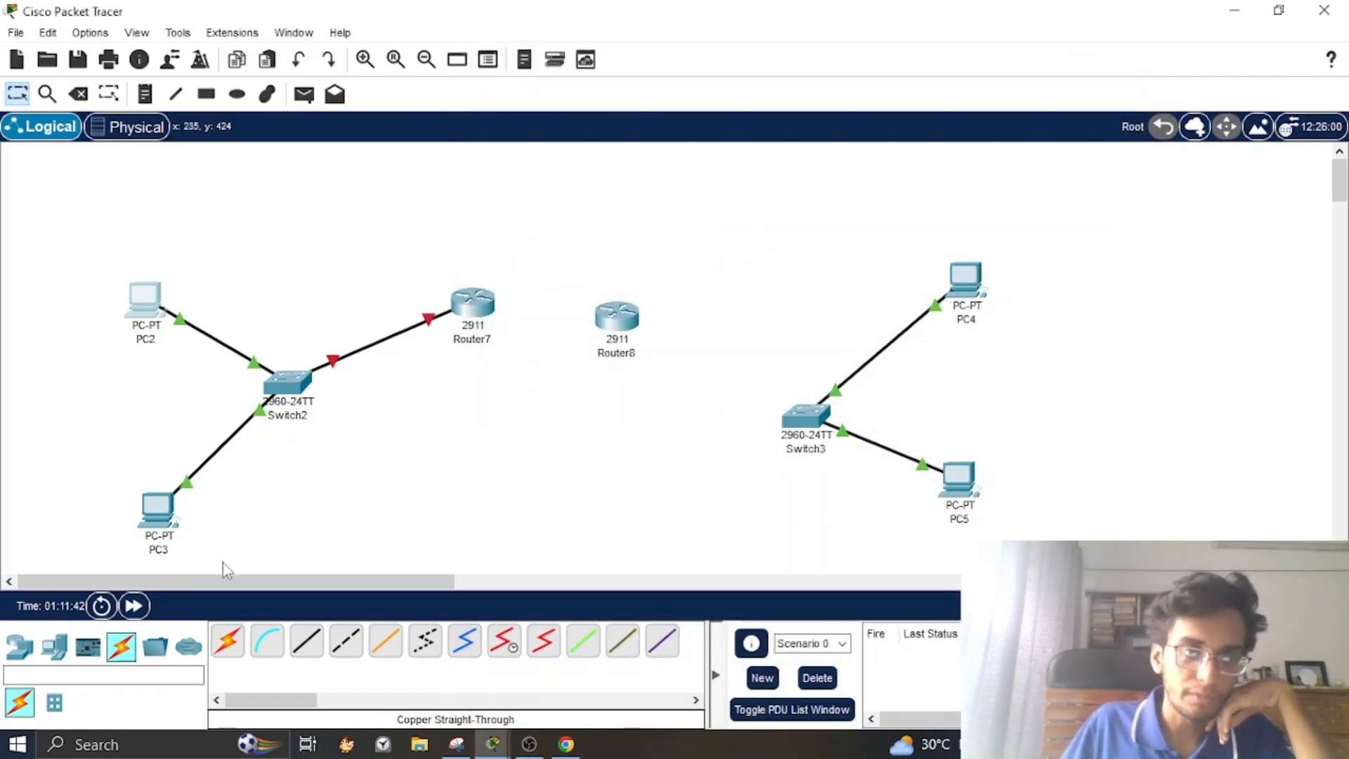
Step: Check the default gateway in PC3's IP configuration and close the window
left_click(174, 522)
left_click(441, 197)
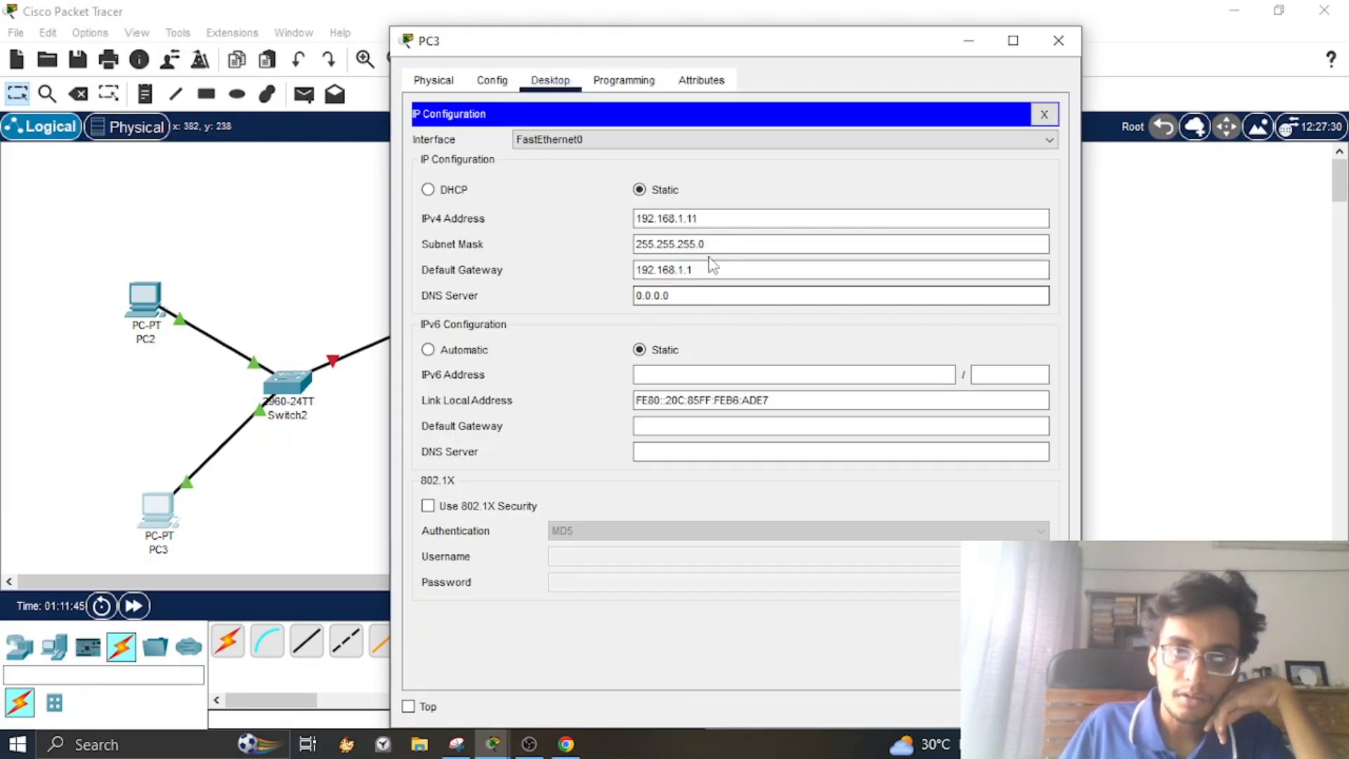
left_click_drag(634, 270, 695, 270)
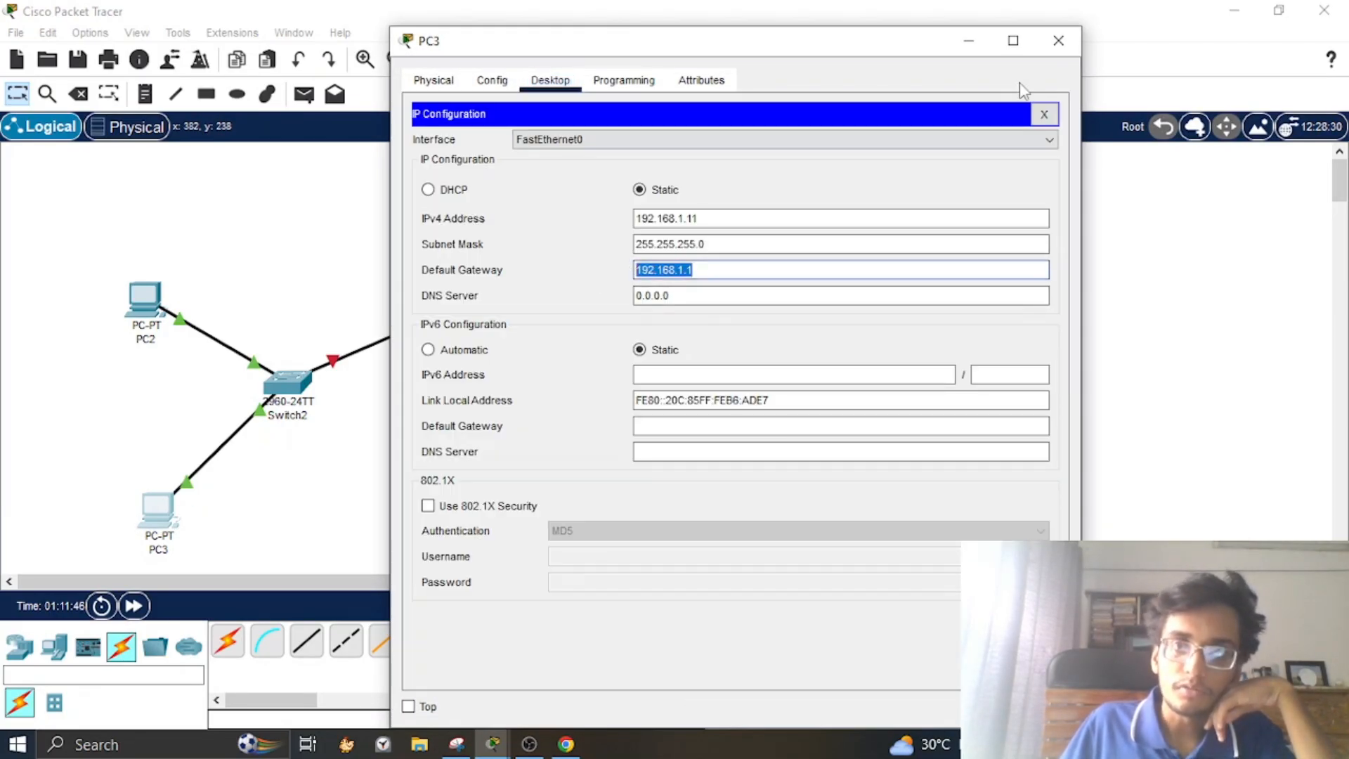
left_click(1057, 40)
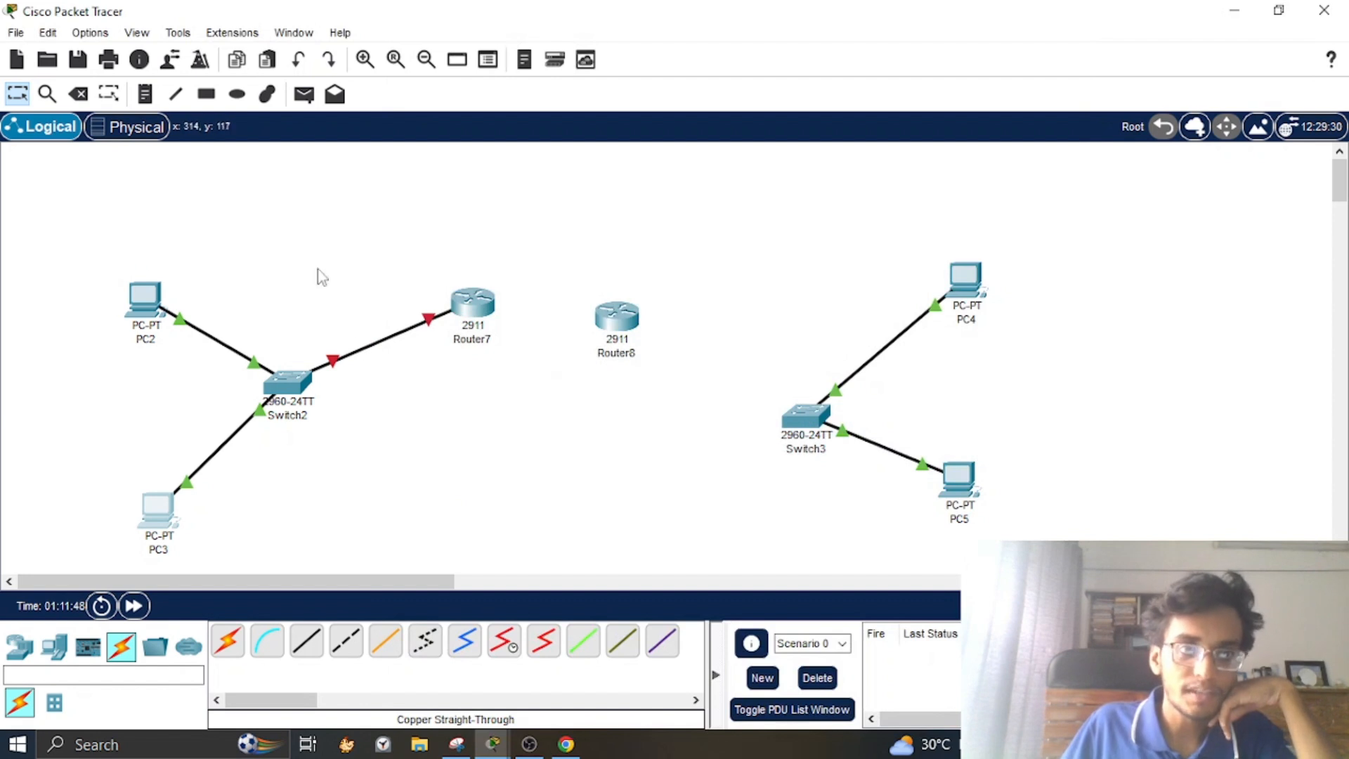
Step: Return to Router7's command line and assign 192.168.1.1 with mask 255.255.255.0 to interface g0/0
left_click(491, 306)
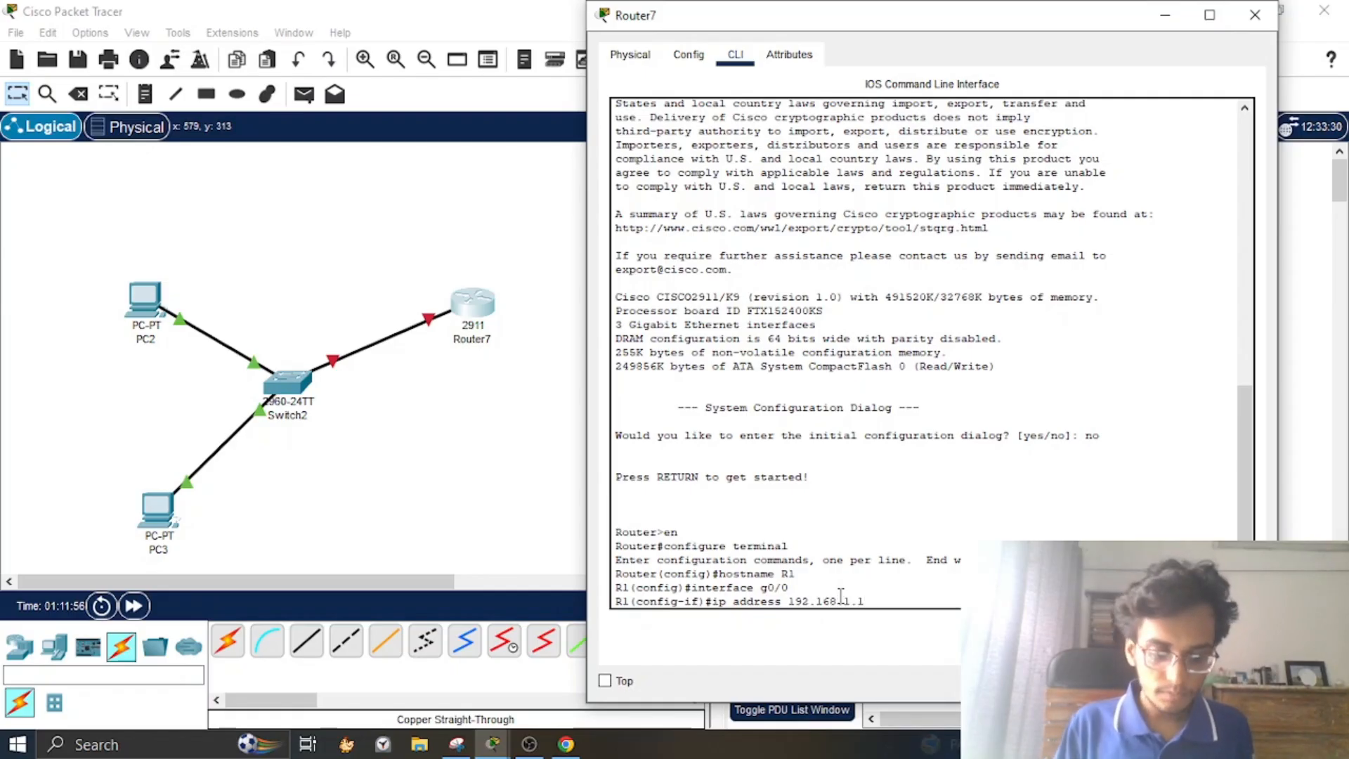
type("255.255.2")
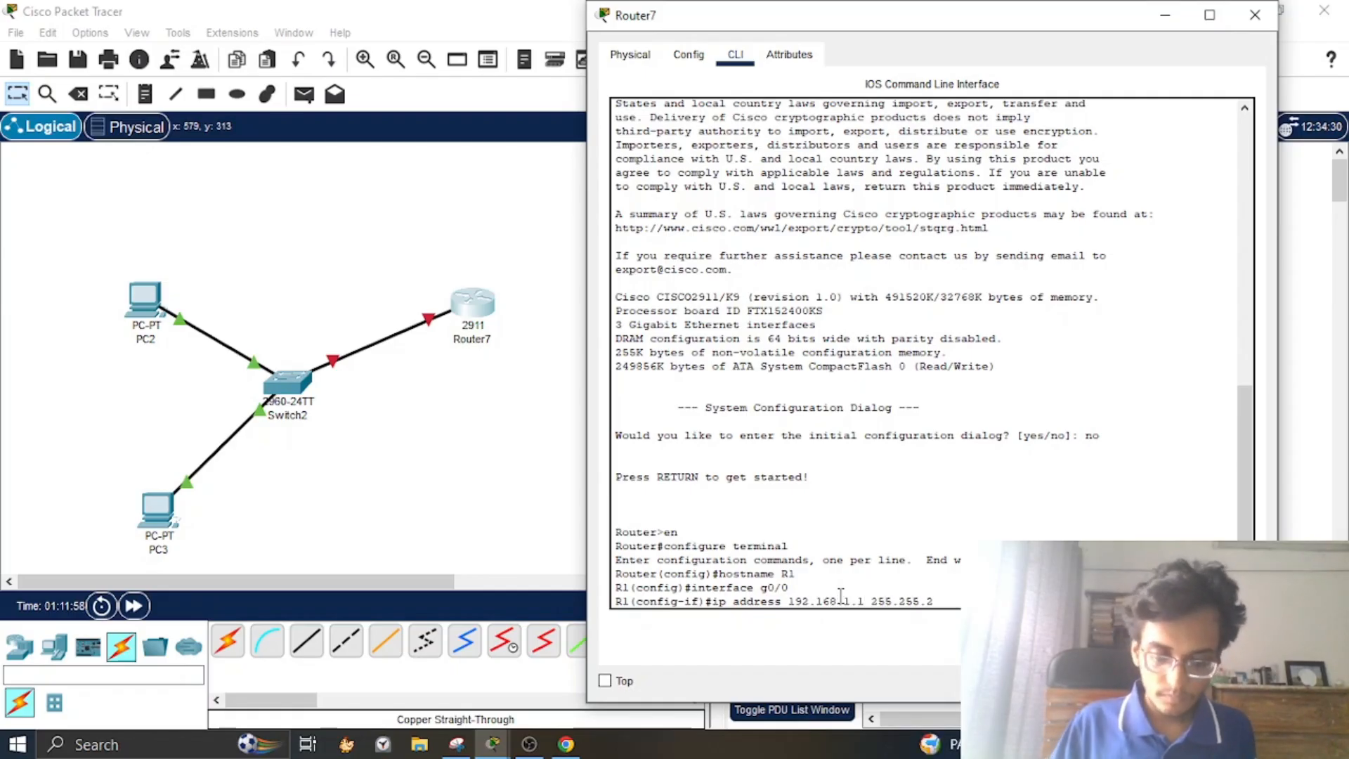
type("55.0")
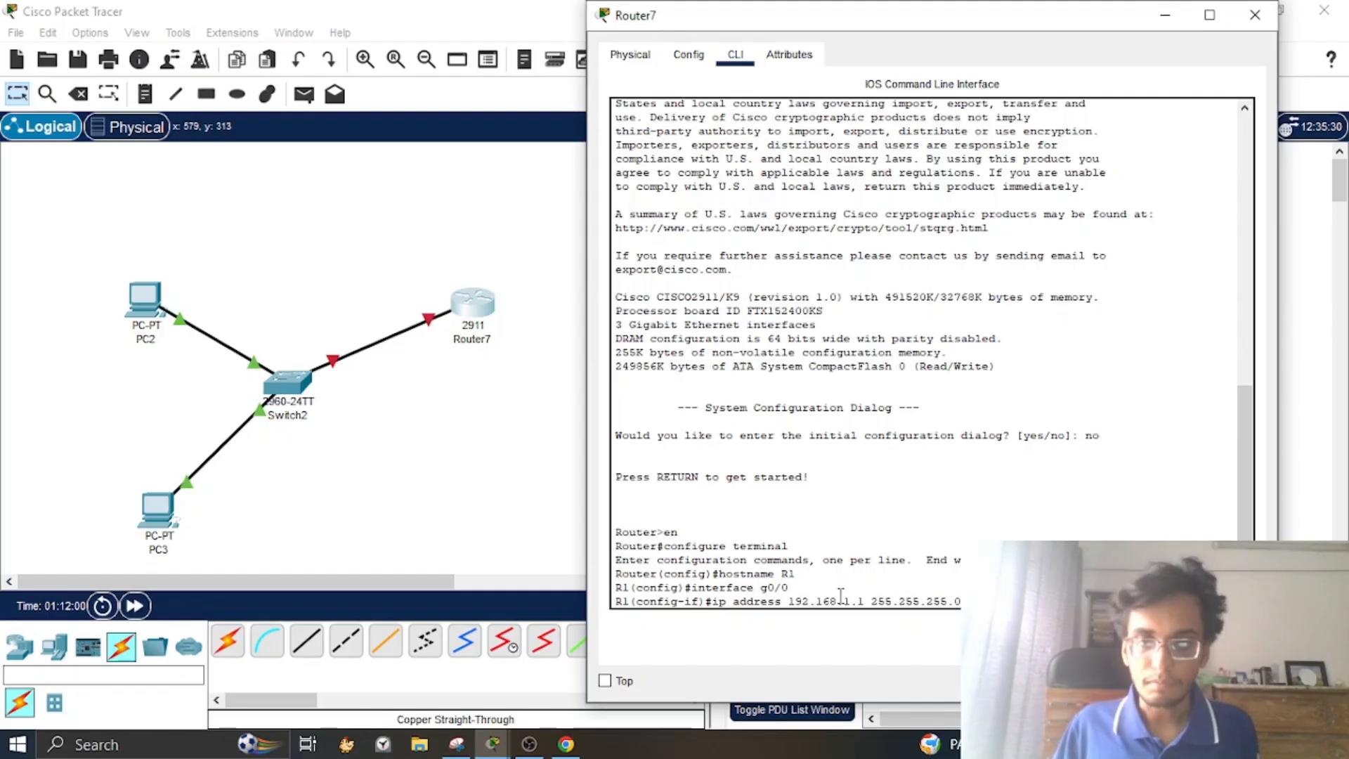
key("Return")
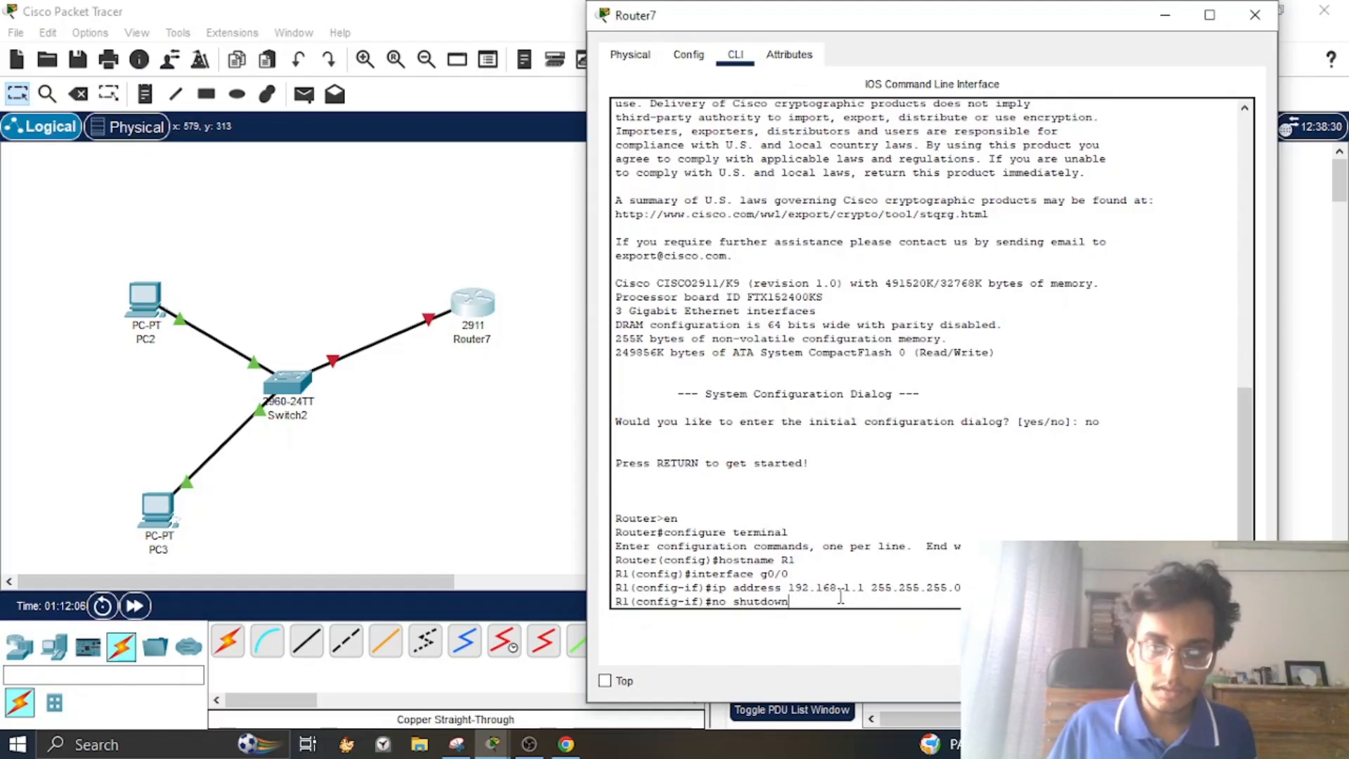
Step: Enable R1's g0/0 interface with no shutdown, then move the console aside and minimize it to reveal the topology
type("no shutdown")
key("Return")
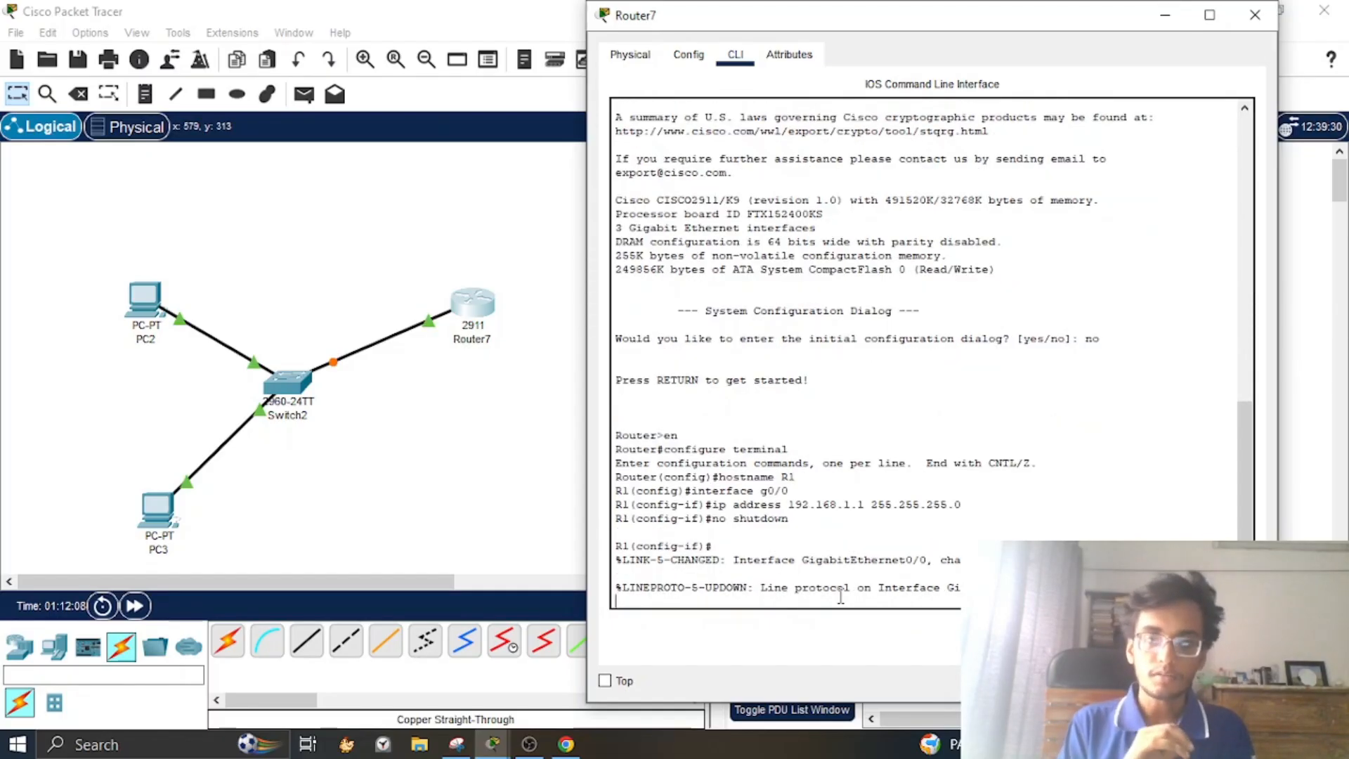
key("Return")
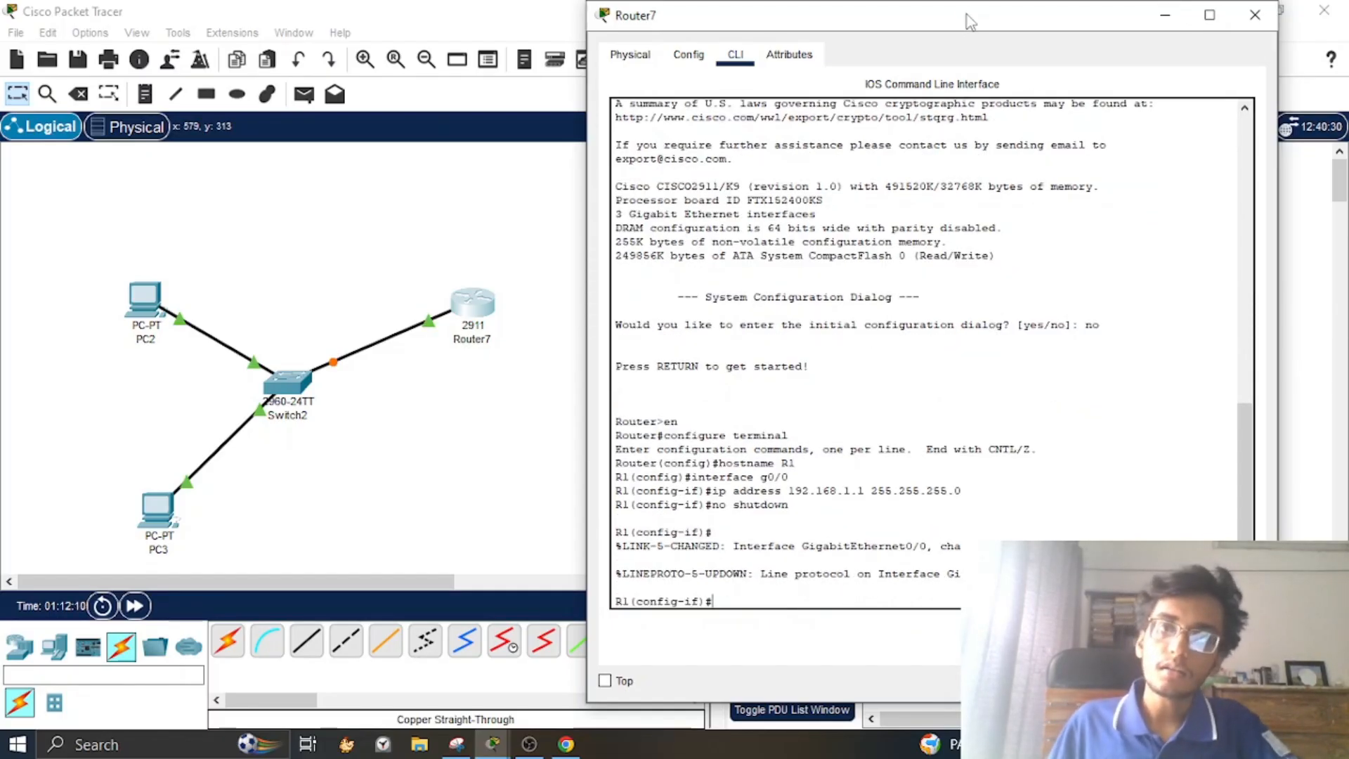
left_click_drag(968, 23, 1192, 85)
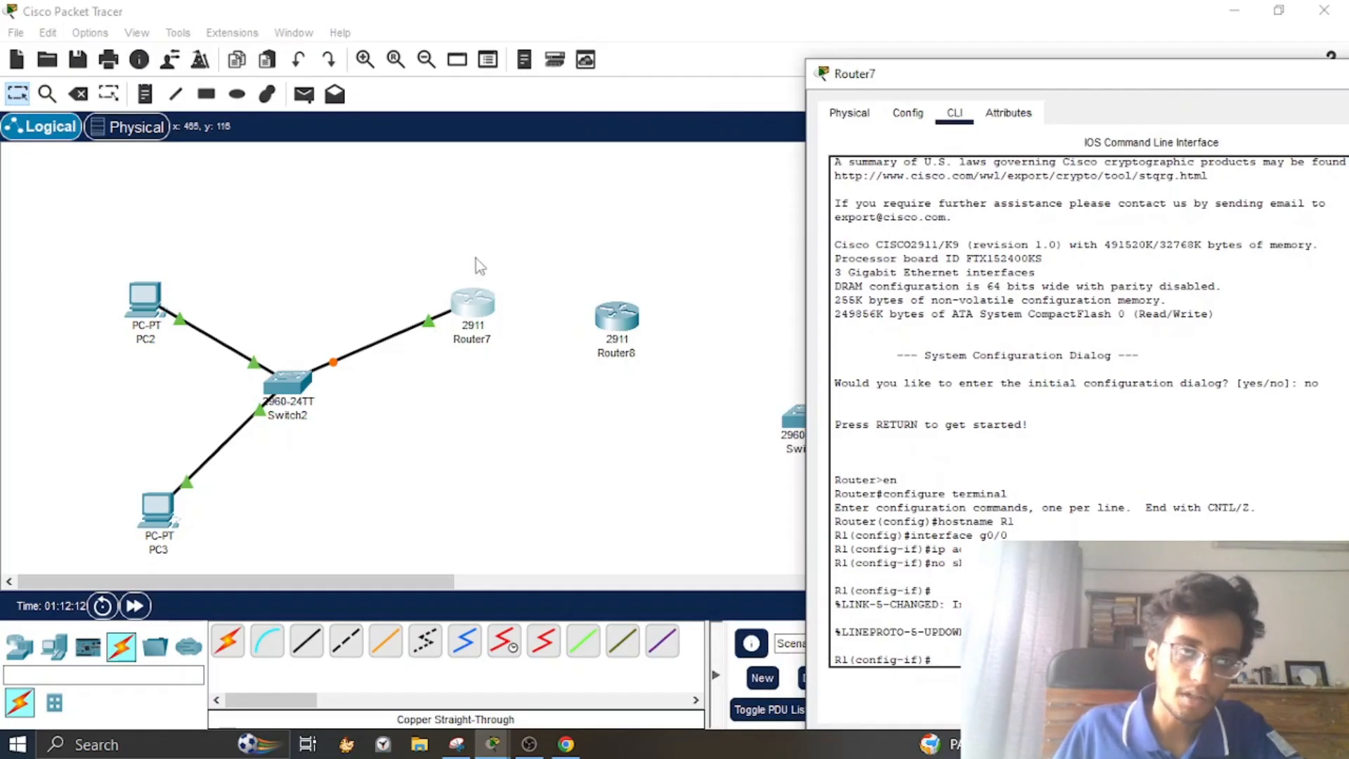
left_click_drag(1036, 77, 474, 69)
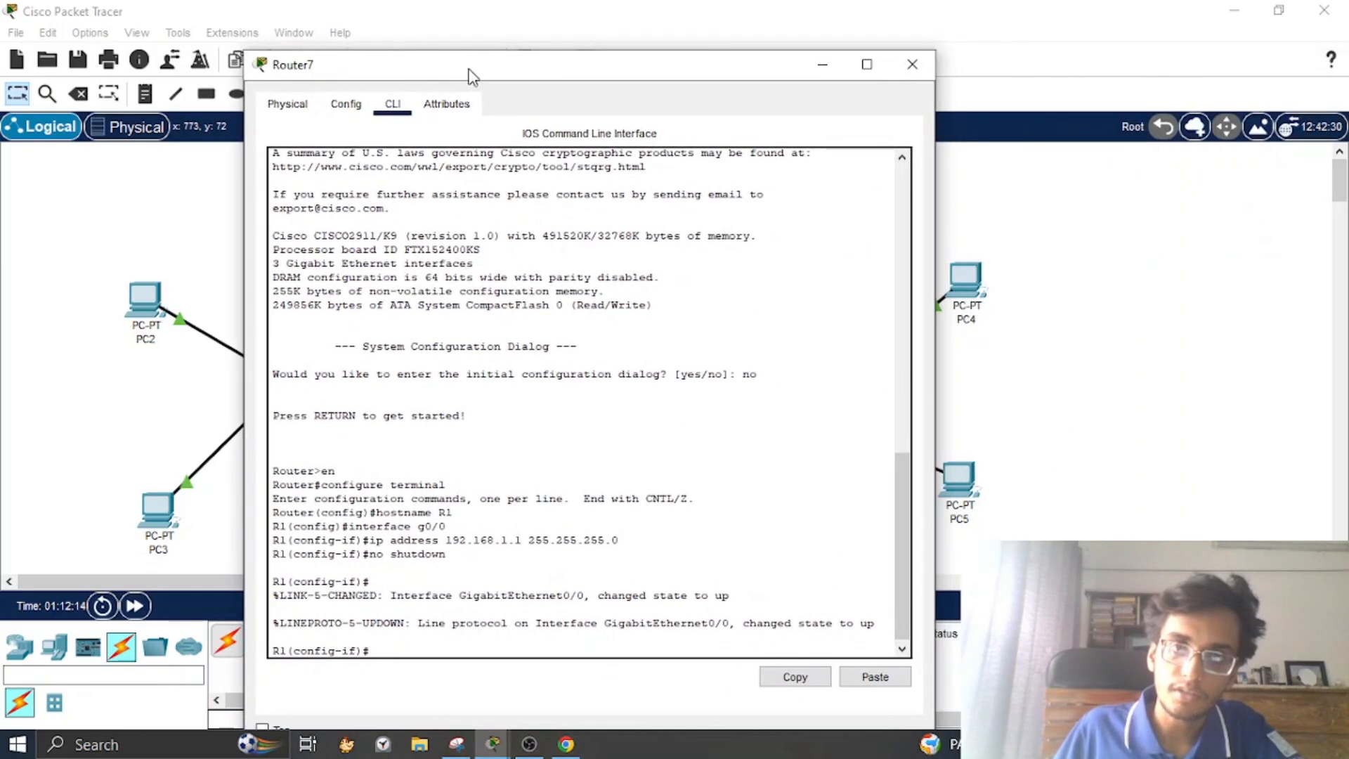
left_click(832, 70)
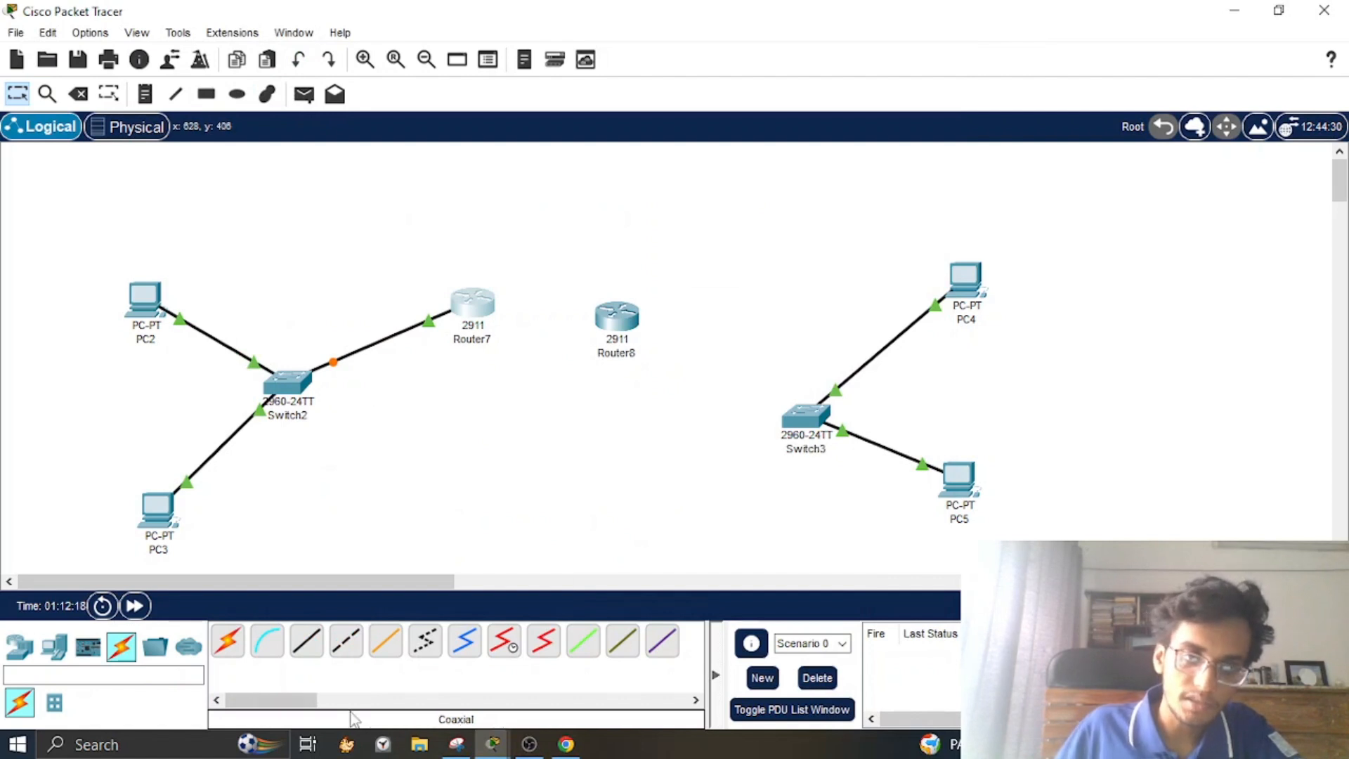
Step: Connect Router8's GigabitEthernet0/0 to Switch3 with a copper straight-through cable
left_click(306, 640)
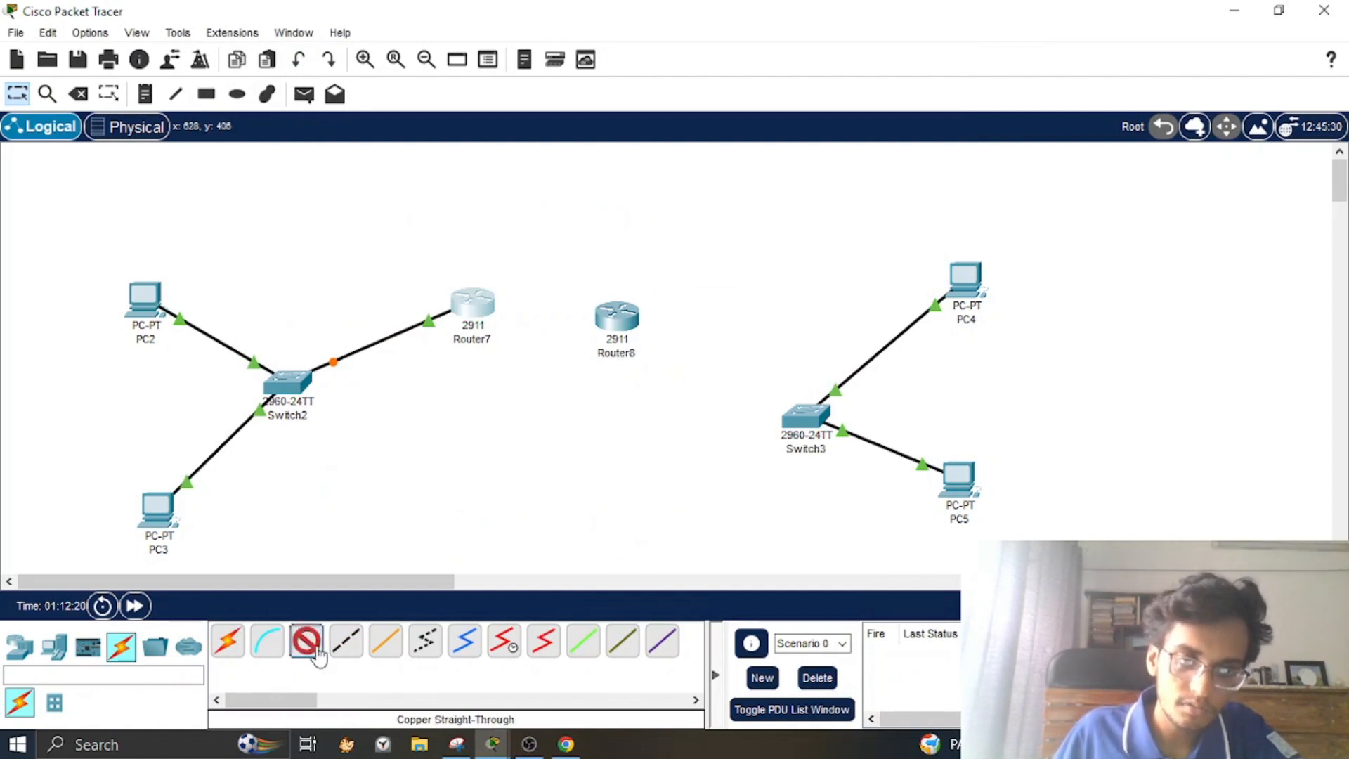
left_click(625, 325)
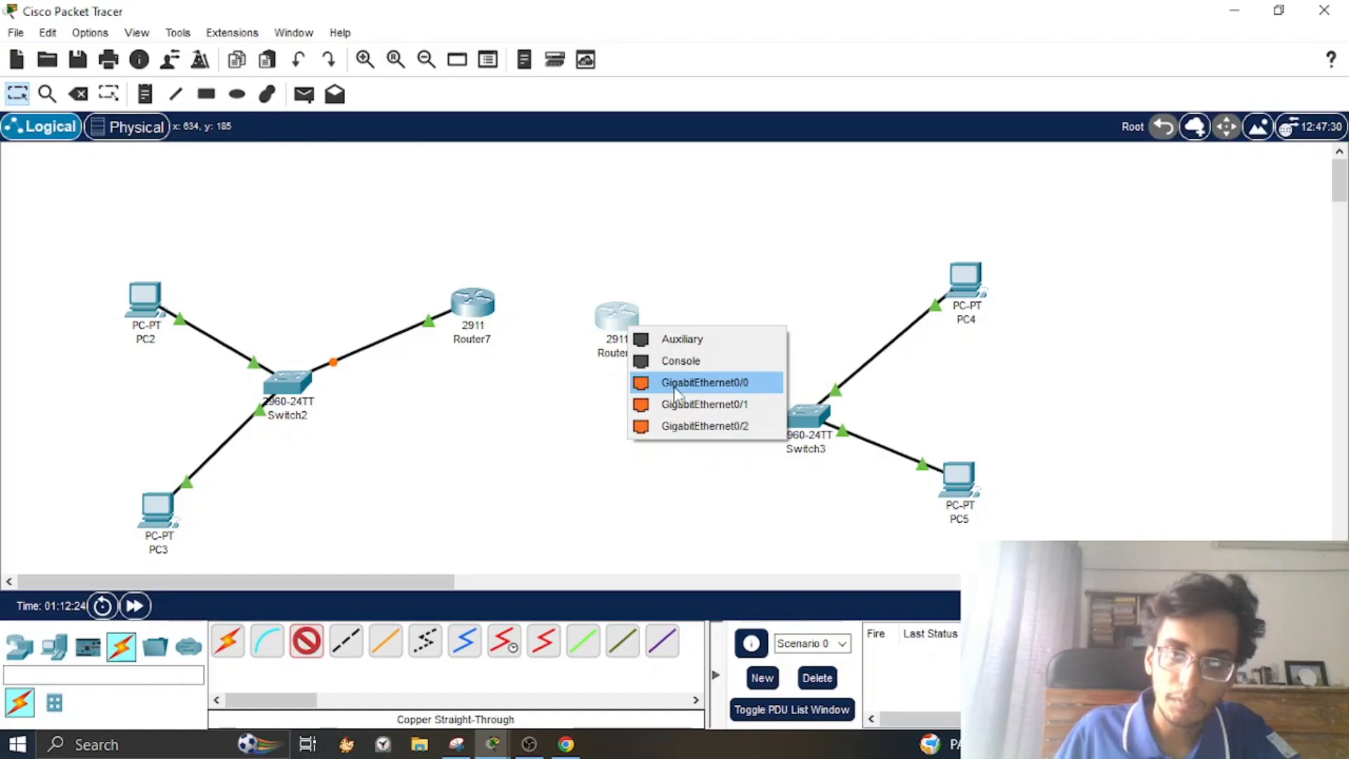
left_click(673, 386)
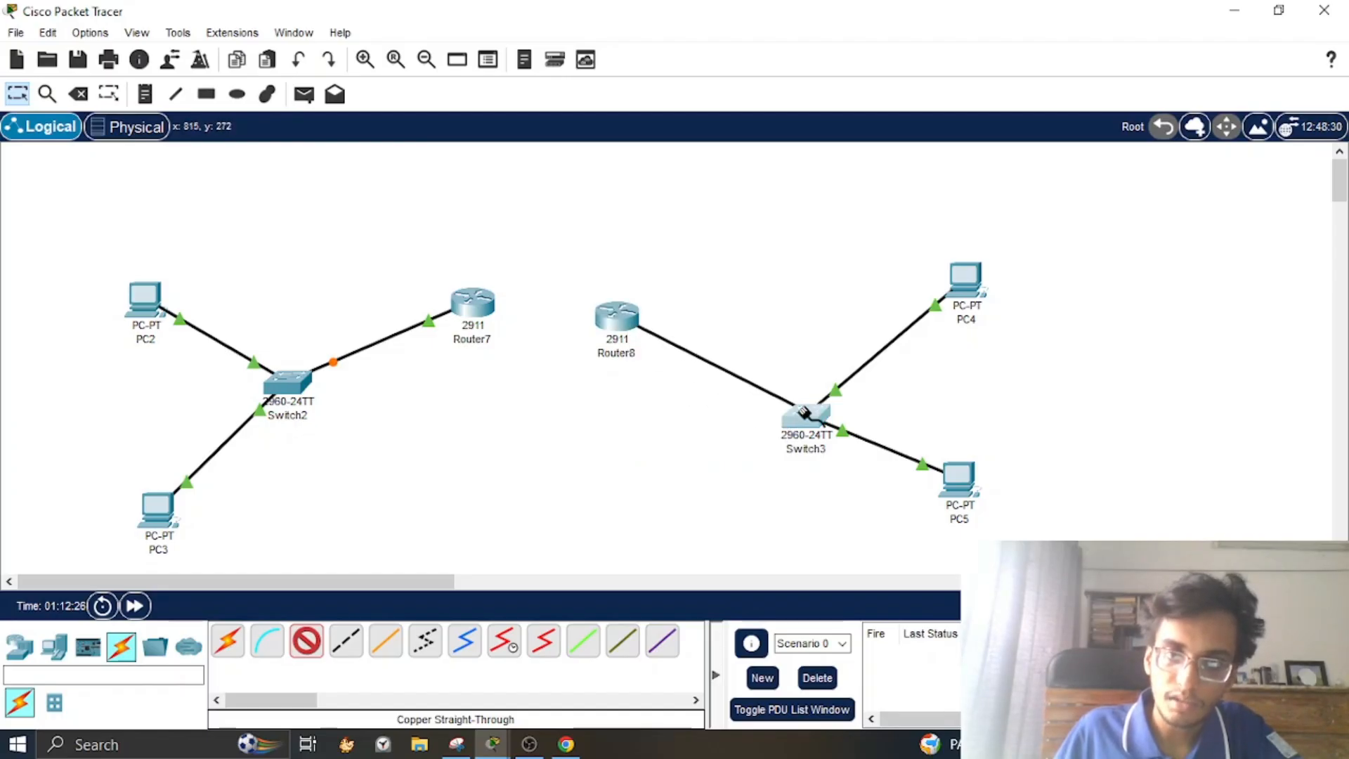
left_click(805, 413)
left_click(883, 513)
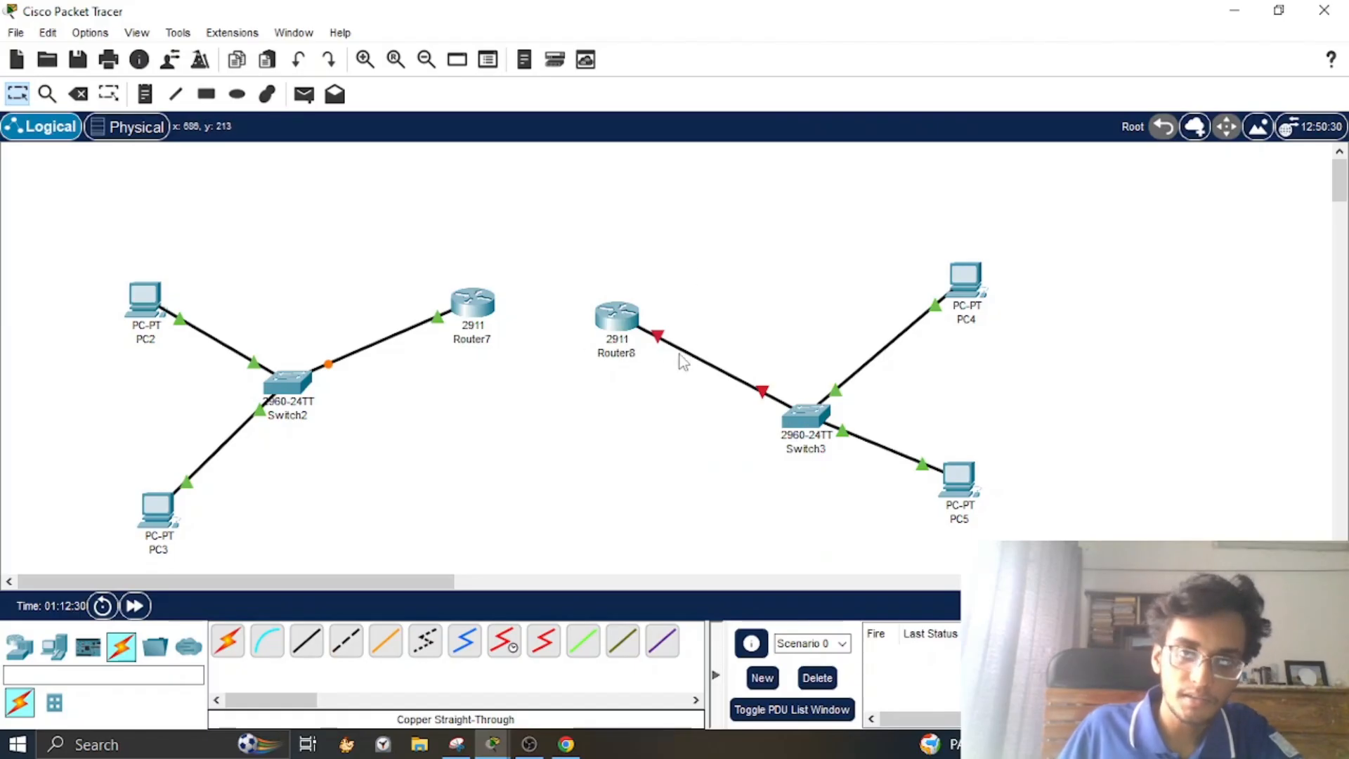
Step: Open Router8's command line and decline the initial configuration dialog with no
left_click(622, 325)
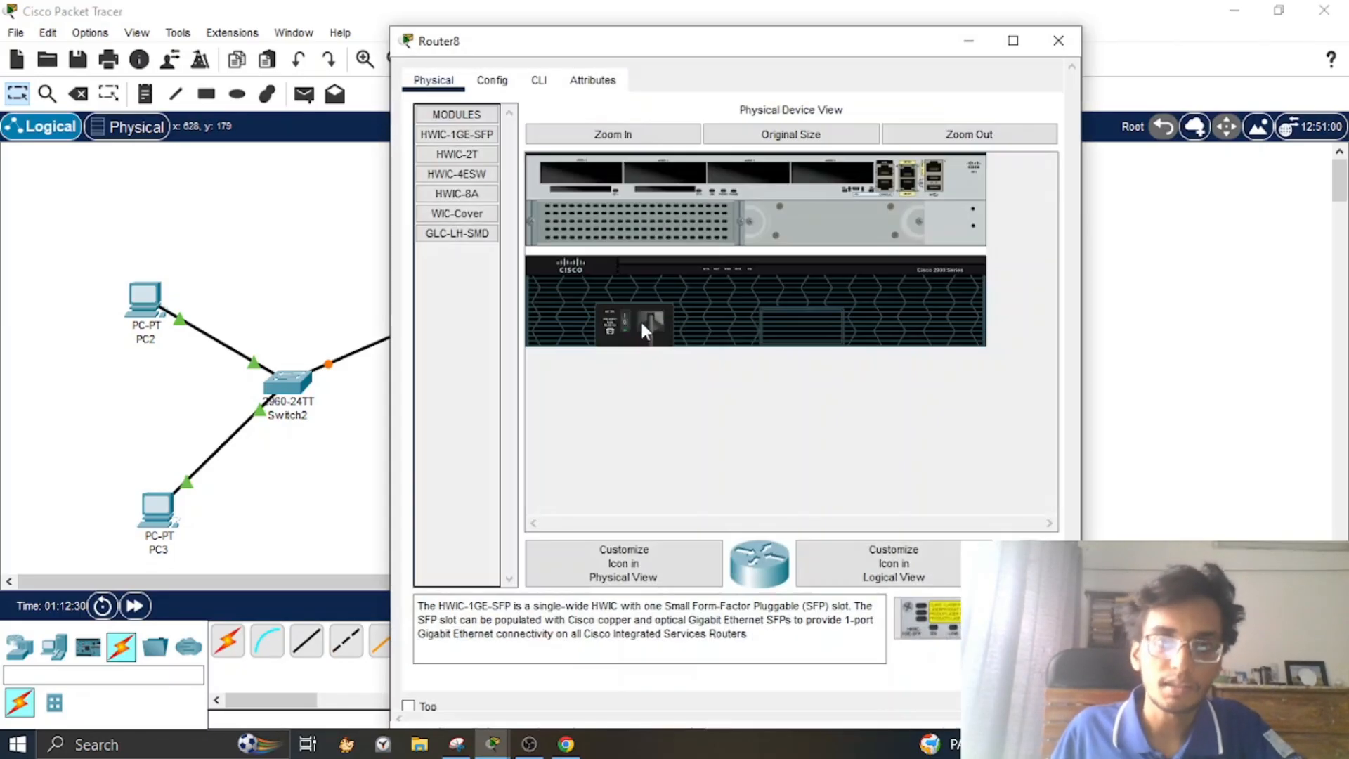
left_click(539, 80)
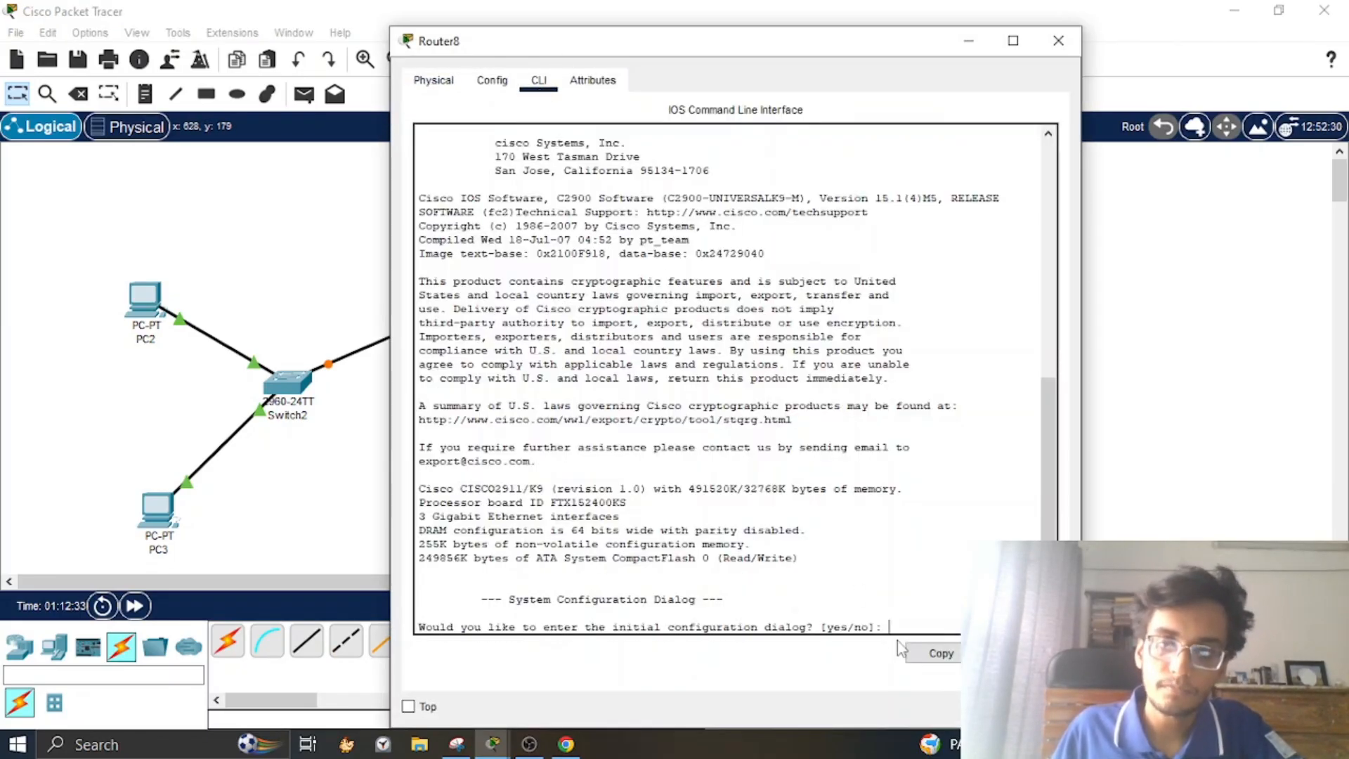
type("no")
key("Return")
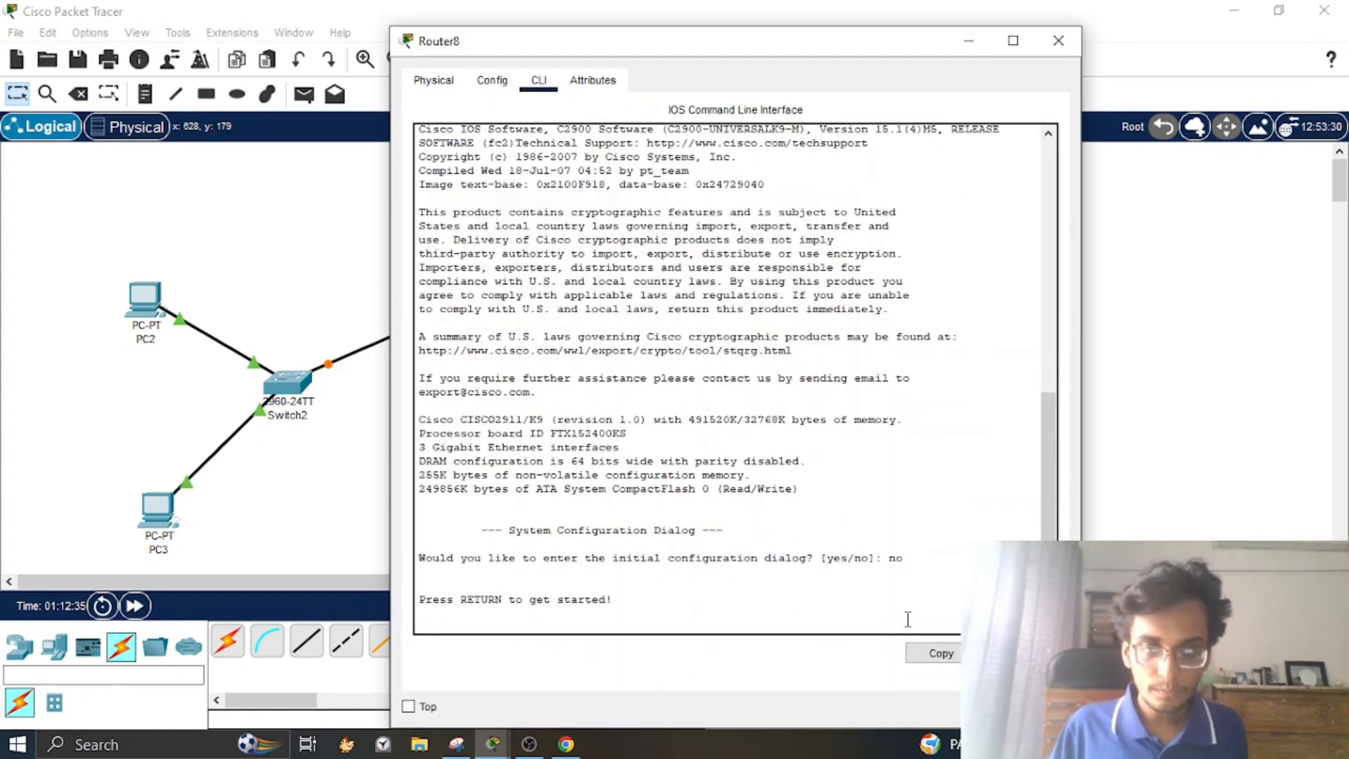
key("Return")
Step: Enter privileged mode and global configuration on Router8, retyping the misspelled configure terminal command, and set the hostname to R2
type("er>e")
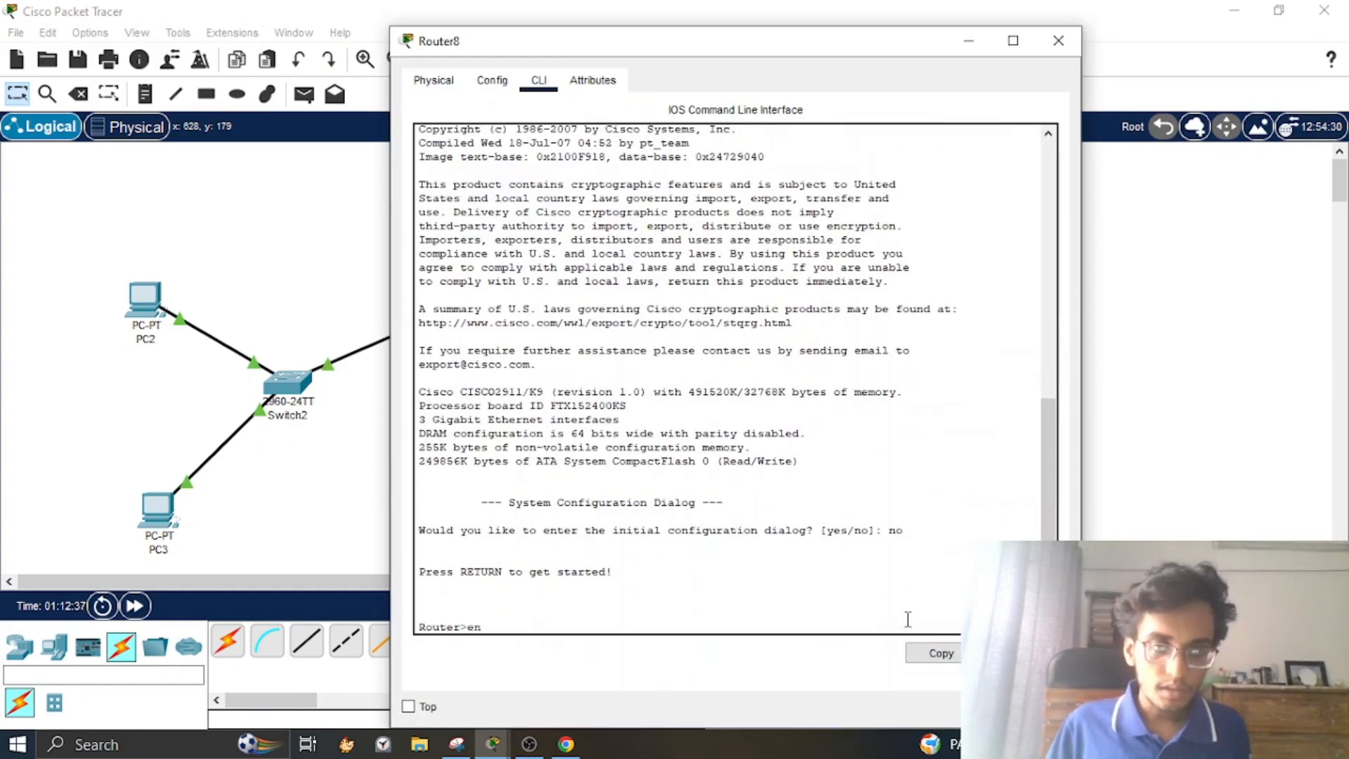
type("n")
key("Return")
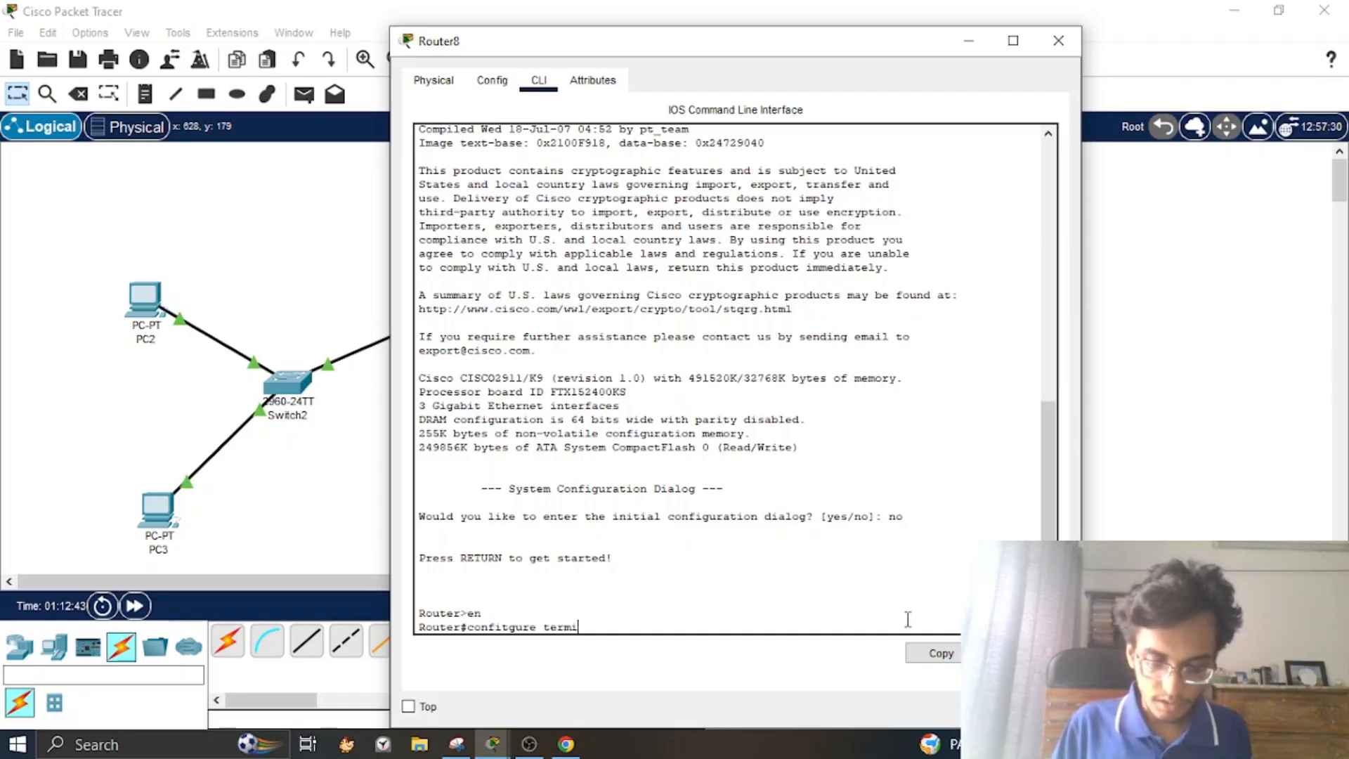
key("Return")
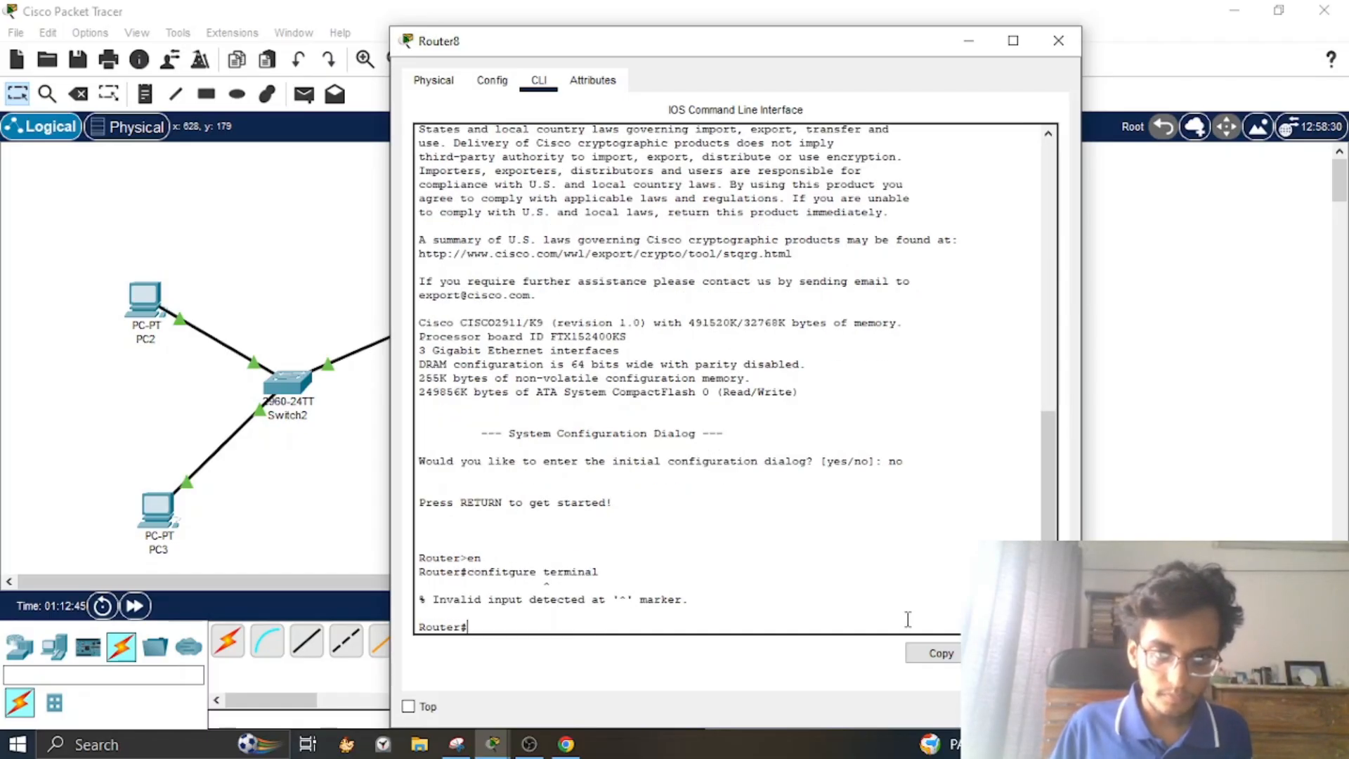
type("confi")
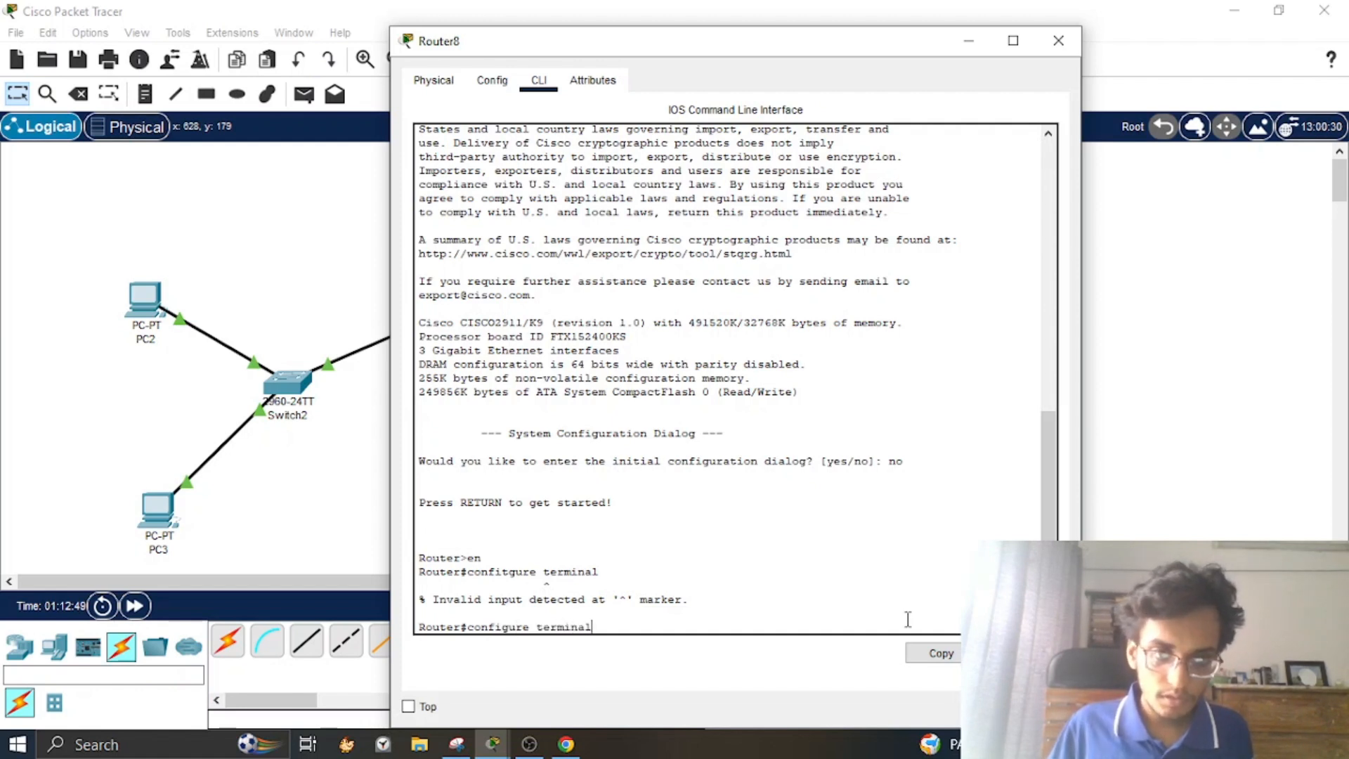
type("gure terminal")
key("Return")
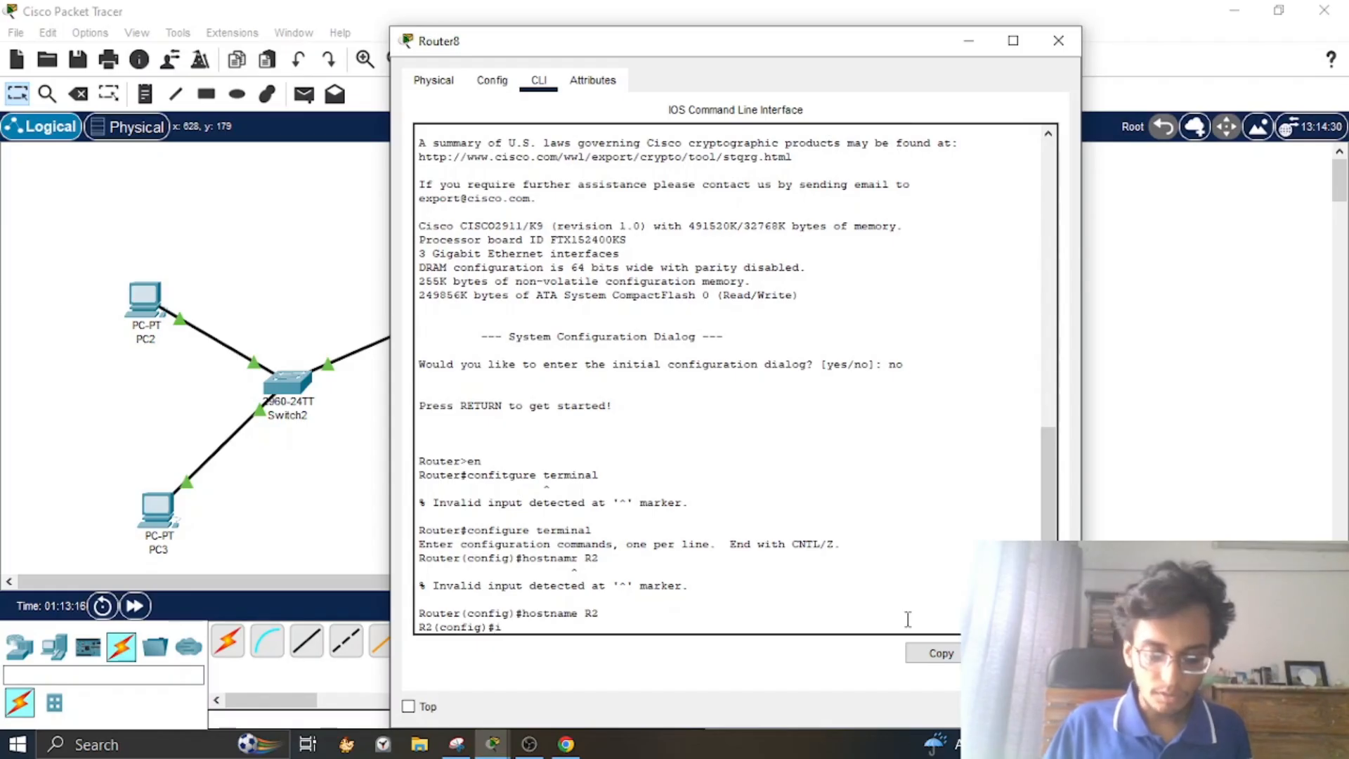
Step: Enter configuration of interface g0/0 on R2 and begin its ip address command, then minimize the window
type("nterface g0/0")
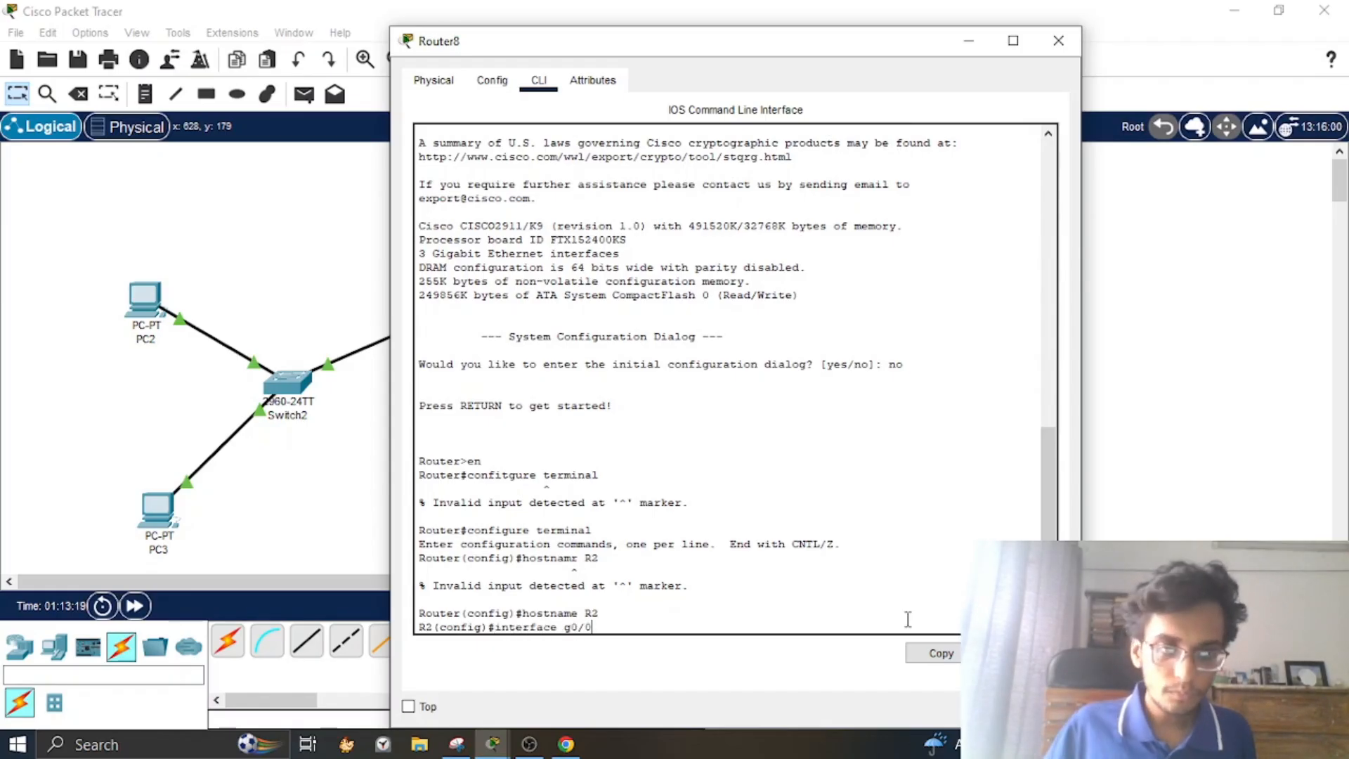
key("Return")
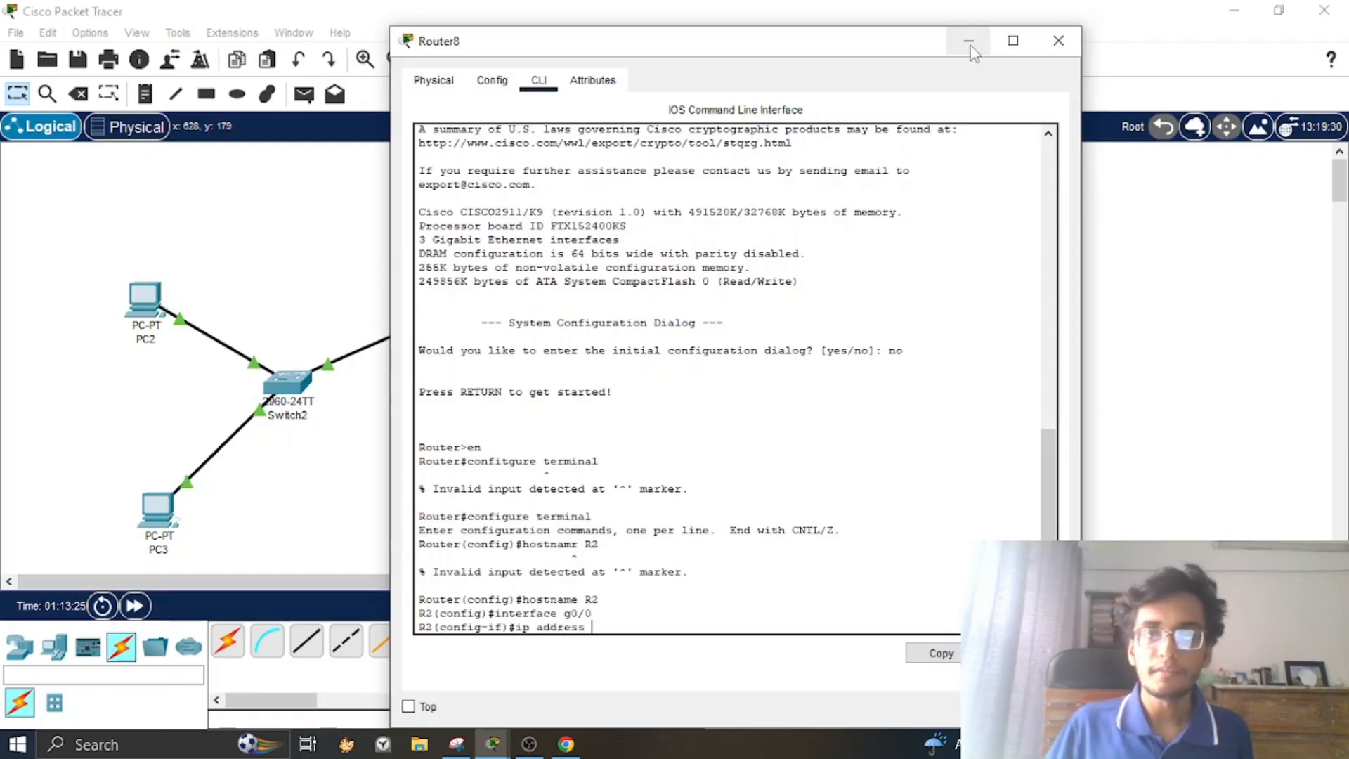
left_click_drag(870, 40, 626, 51)
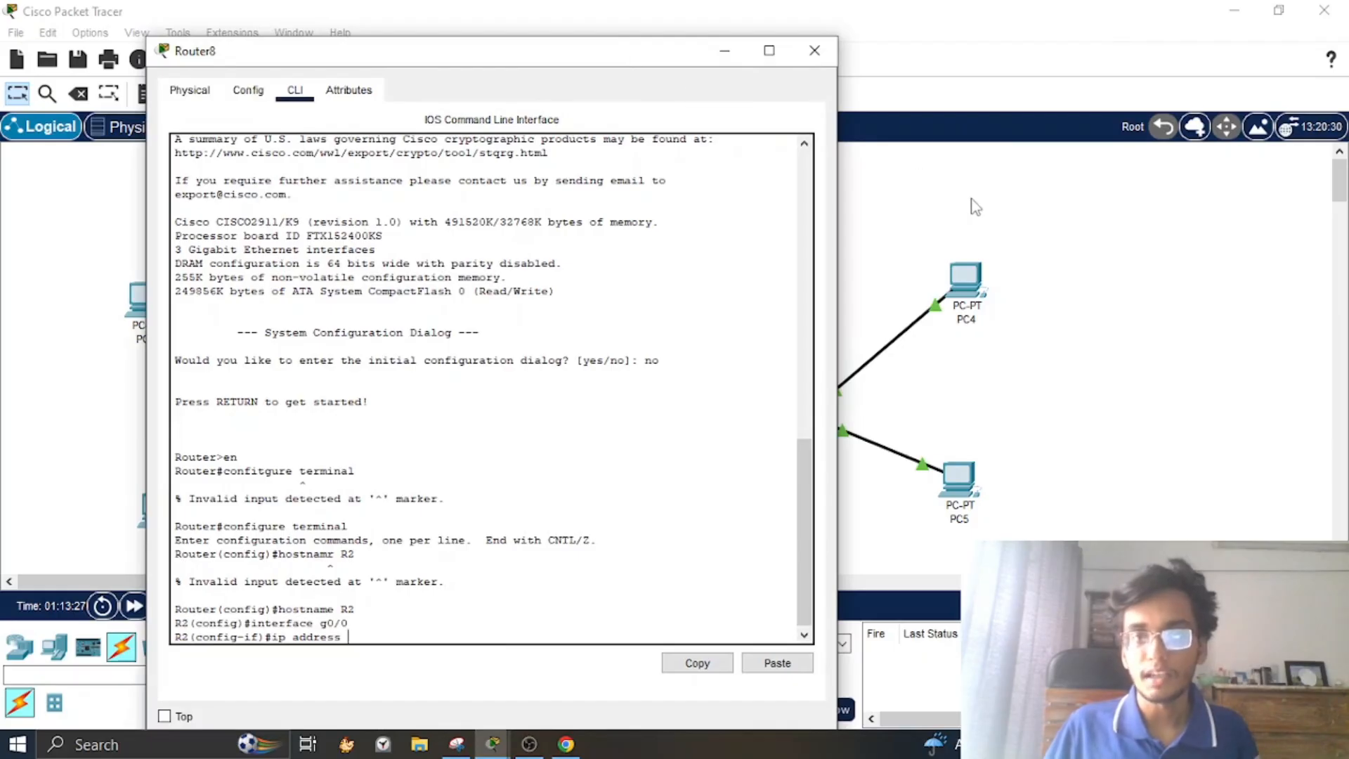
left_click(724, 51)
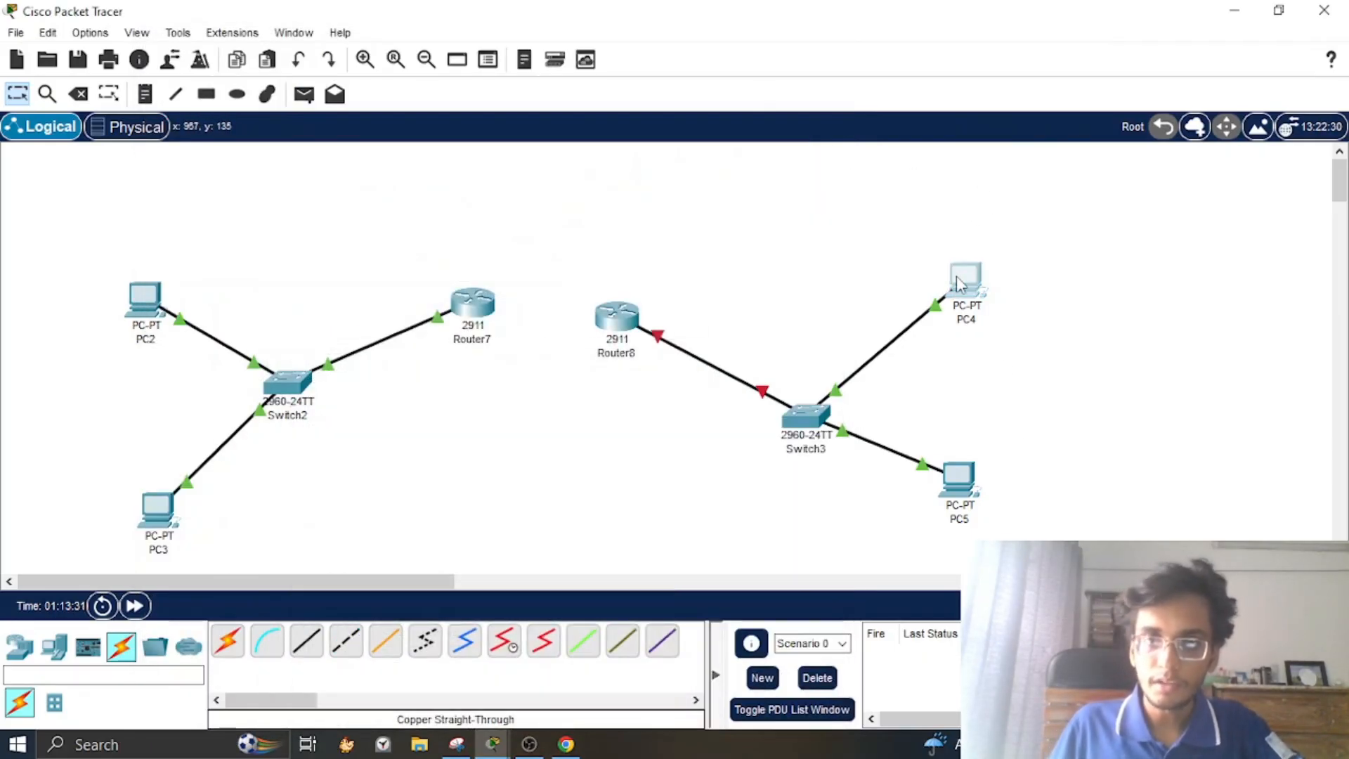
Step: Check the default gateway in PC4's IP configuration and close the window
left_click(959, 283)
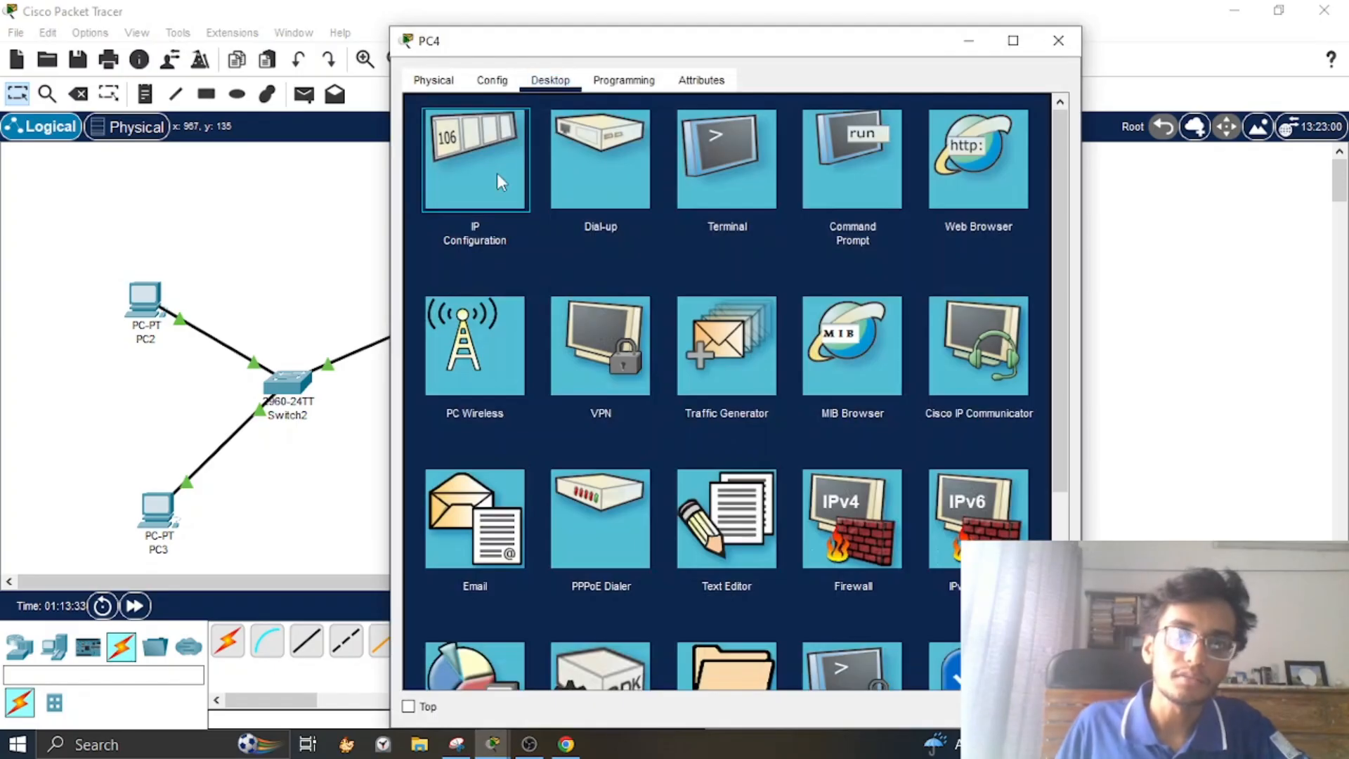
left_click(496, 173)
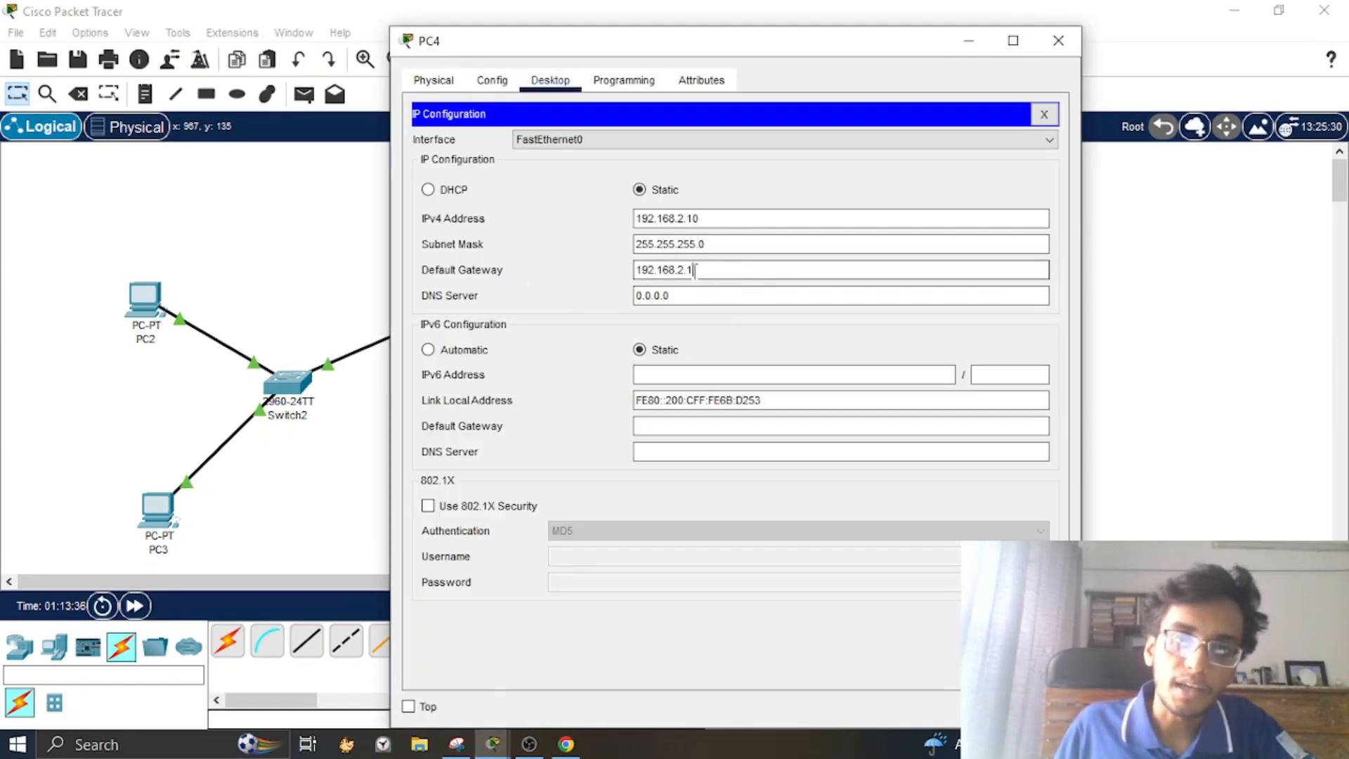
left_click_drag(695, 271, 610, 272)
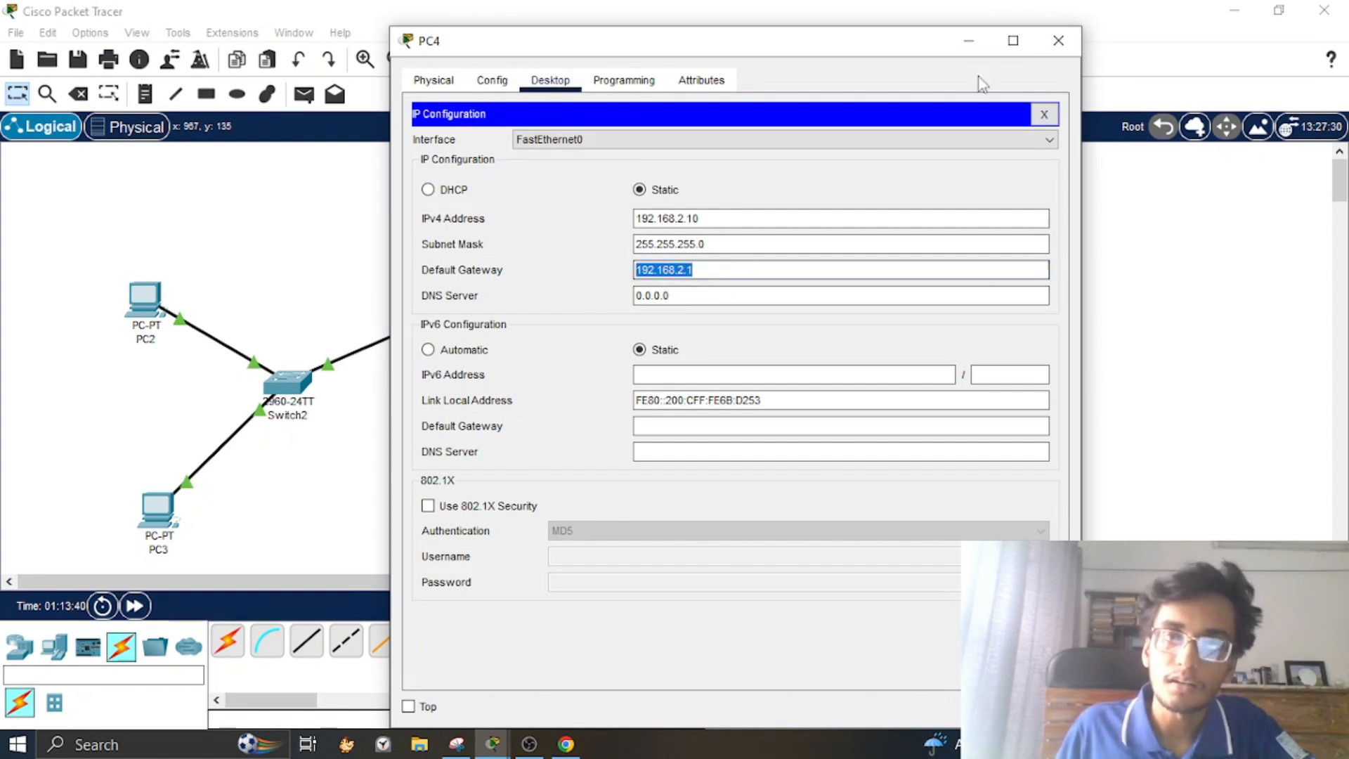
left_click(1058, 40)
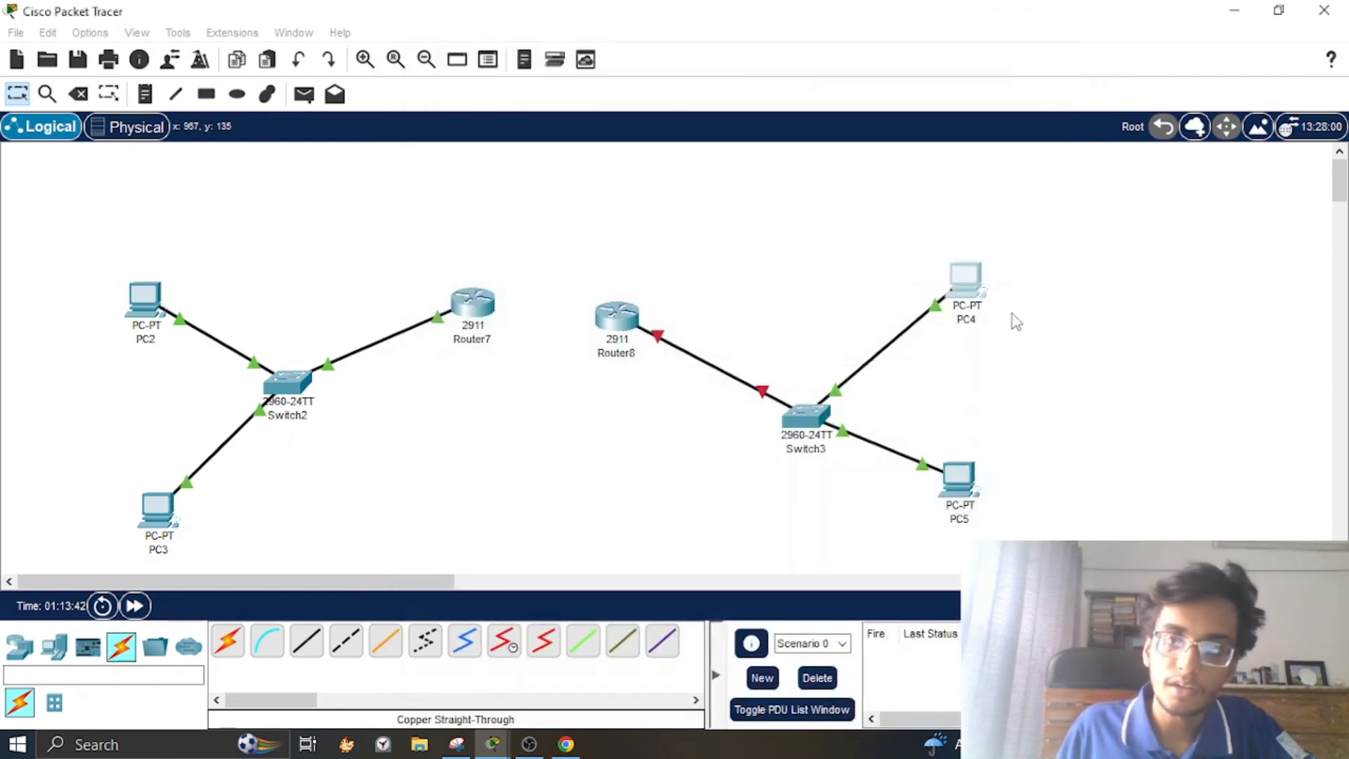
Step: Open PC5's IP configuration to check its gateway setting, then close the window
left_click(969, 485)
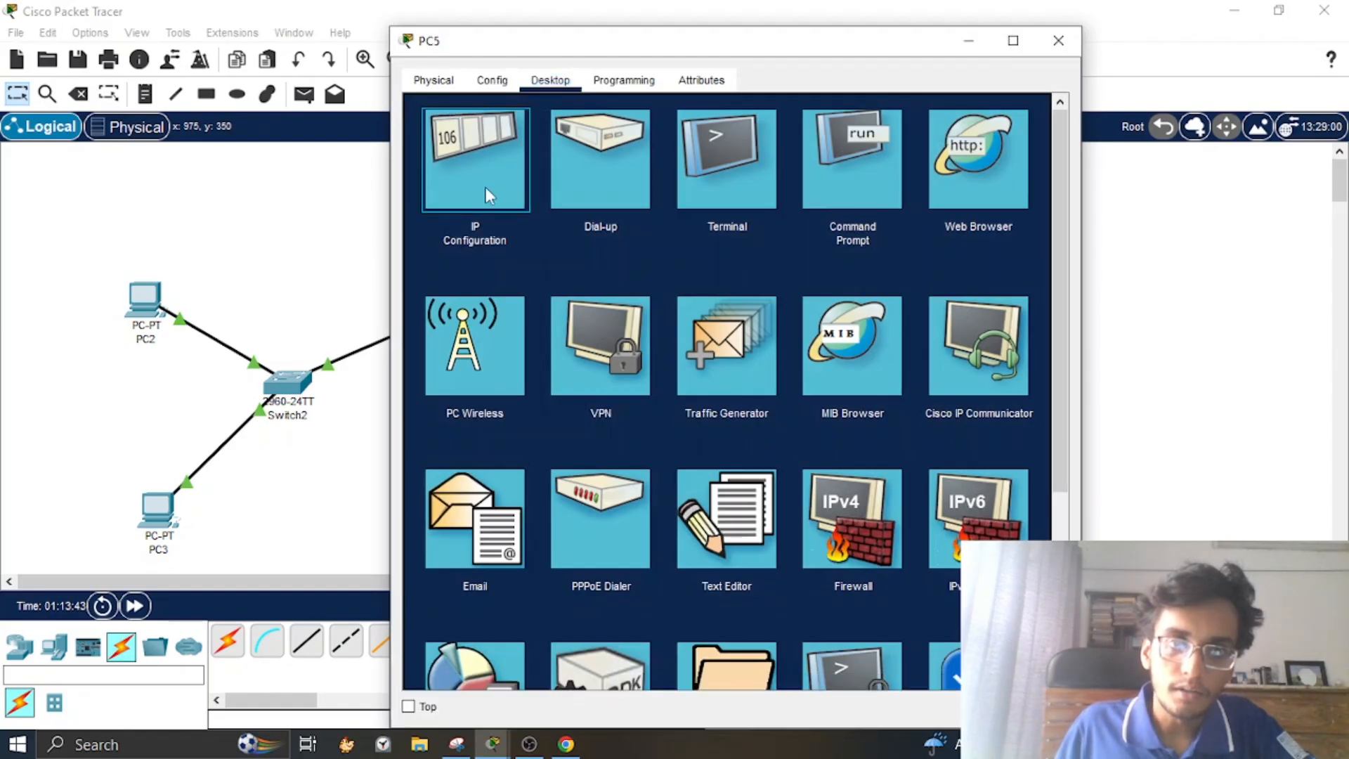
left_click(486, 186)
left_click(1058, 40)
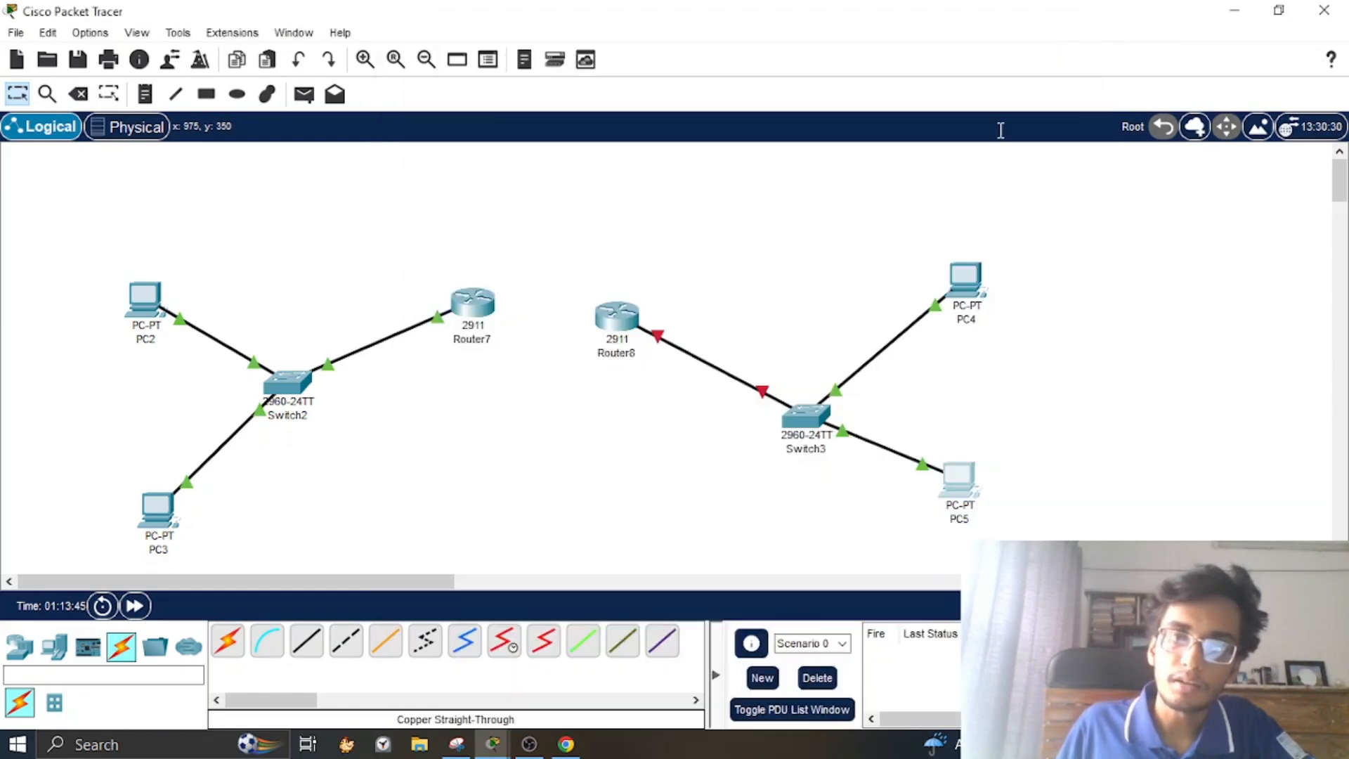
Step: Return to Router8's command line and assign 192.168.2.1 with mask 255.255.255.0 to interface g0/0
left_click(622, 326)
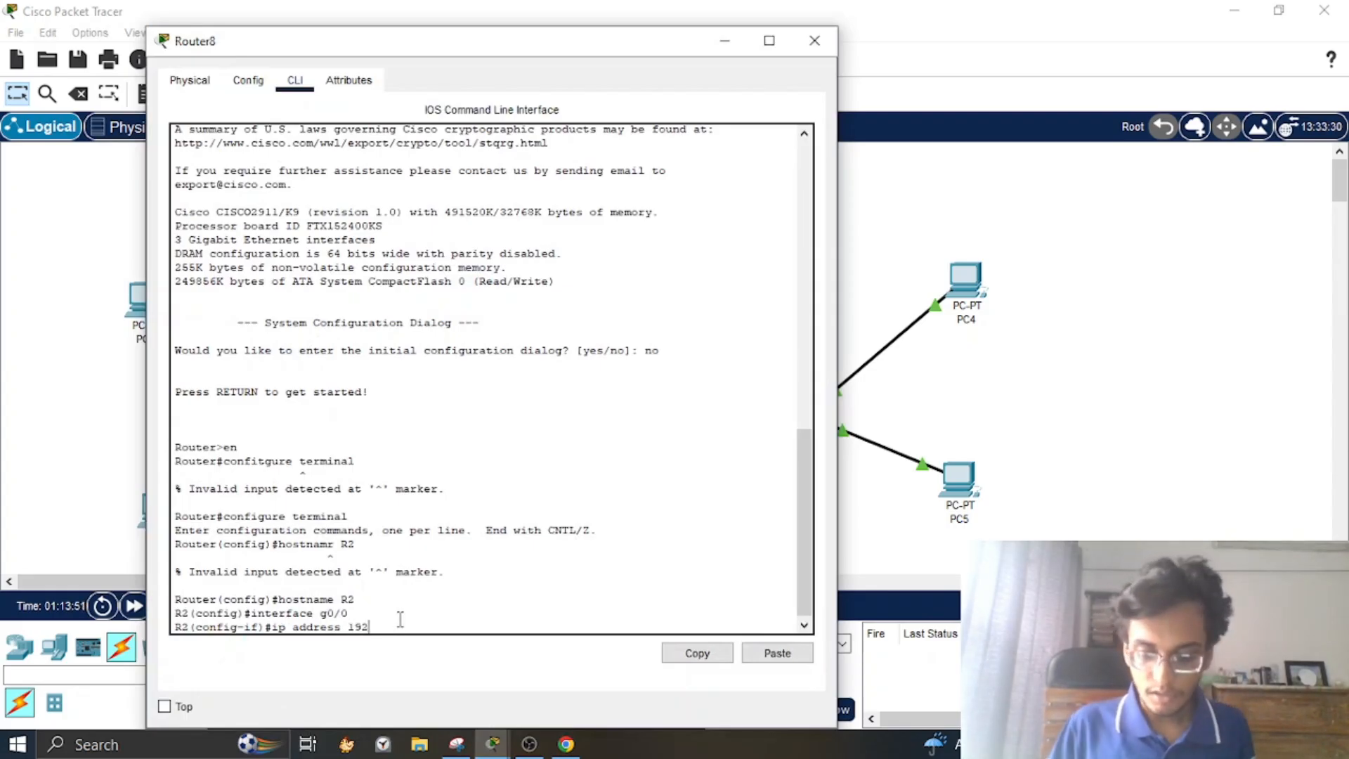
type("2.1 255.255.255.0")
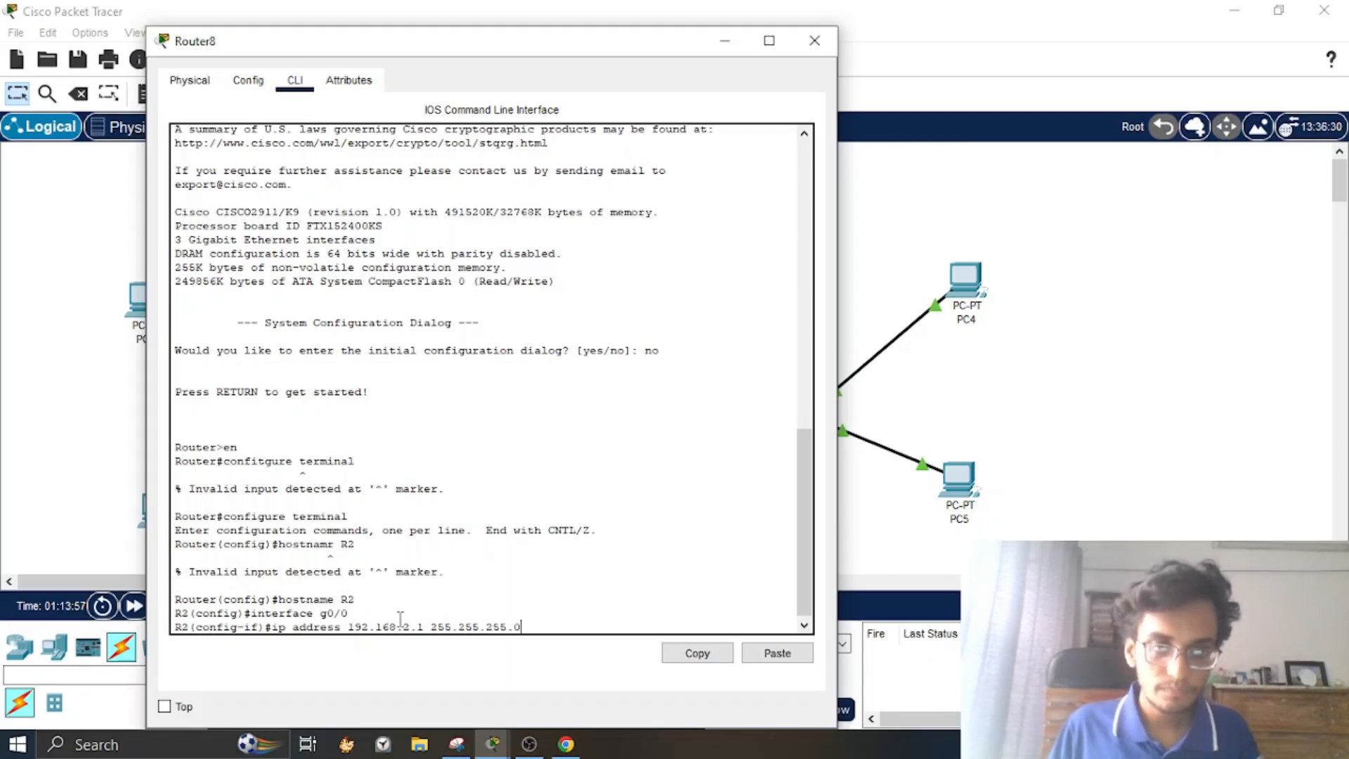
key("Return")
Step: Enable interface g0/0 on R2 with the no shutdown command, then close Router8's window
type("nfig-if)#n")
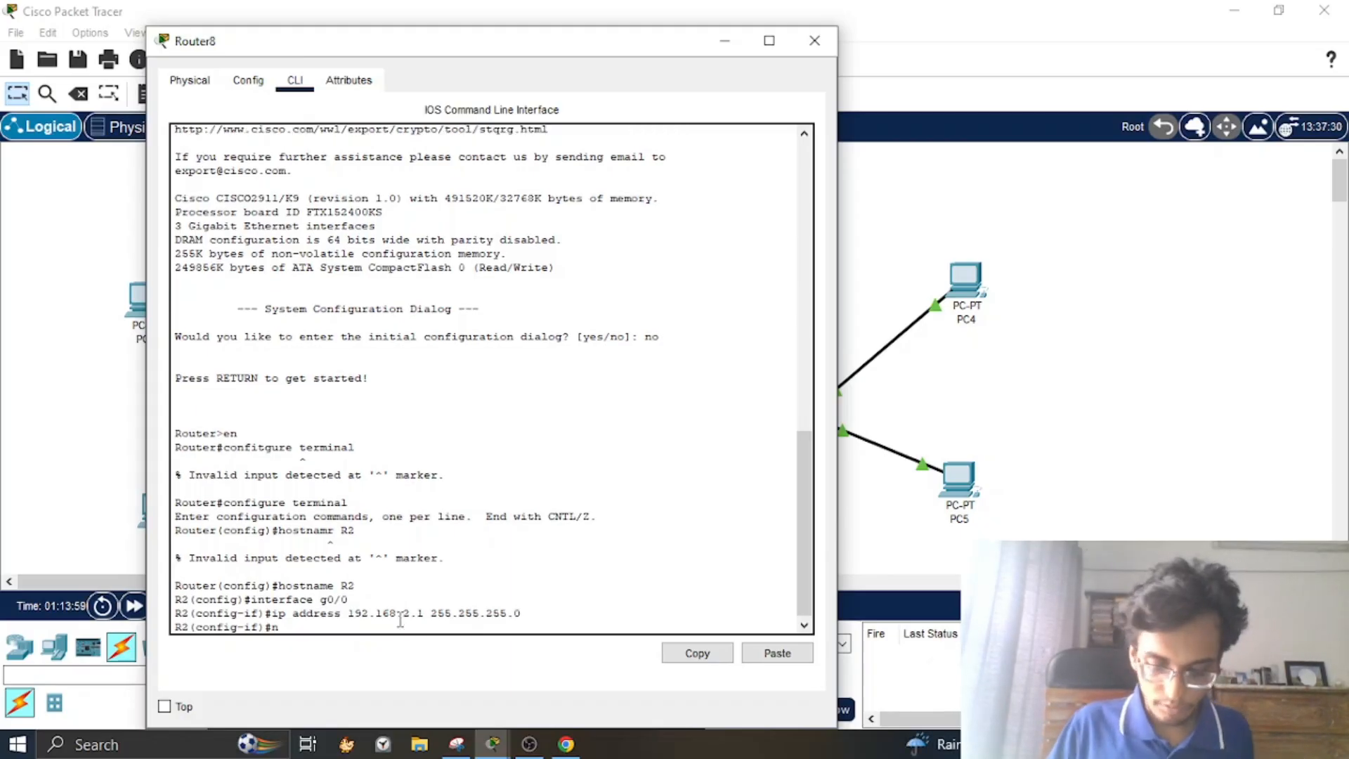
type("o sht")
key("BackSpace")
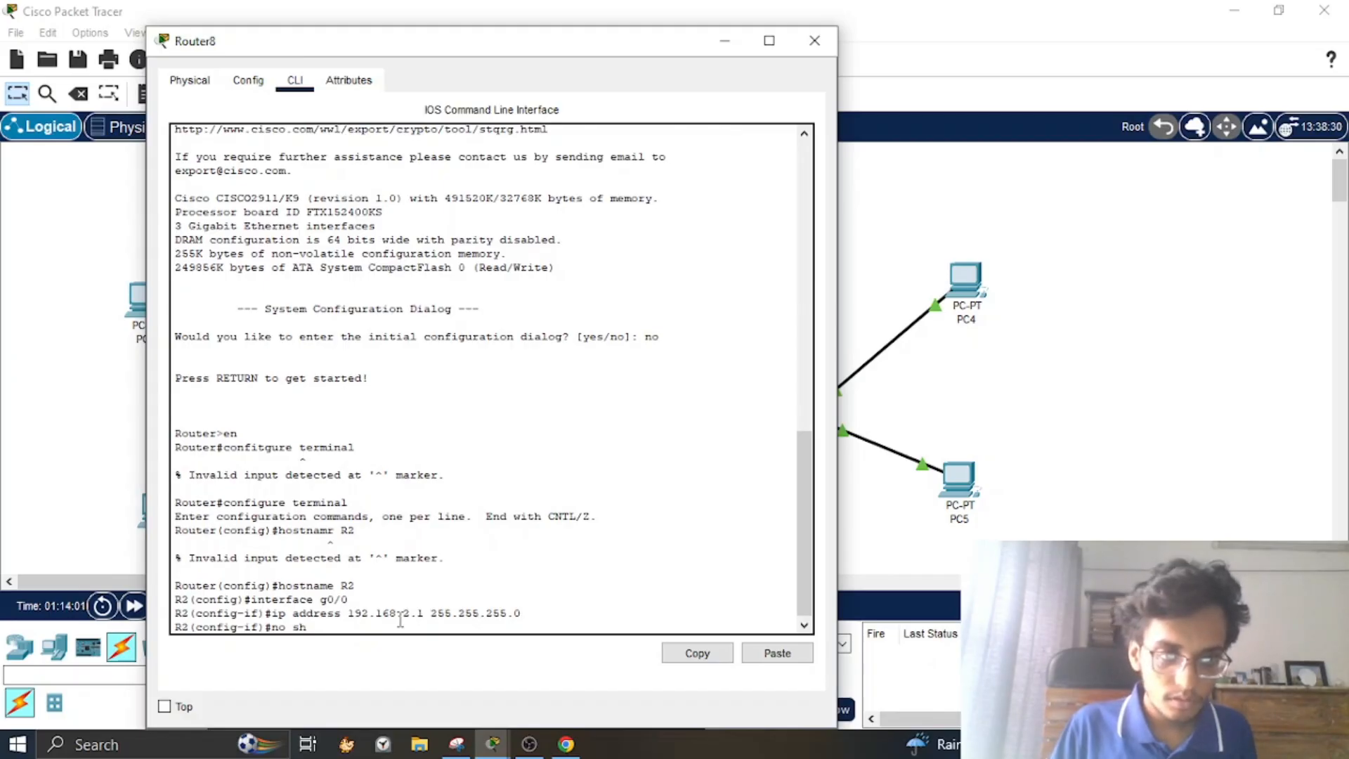
type("utdown")
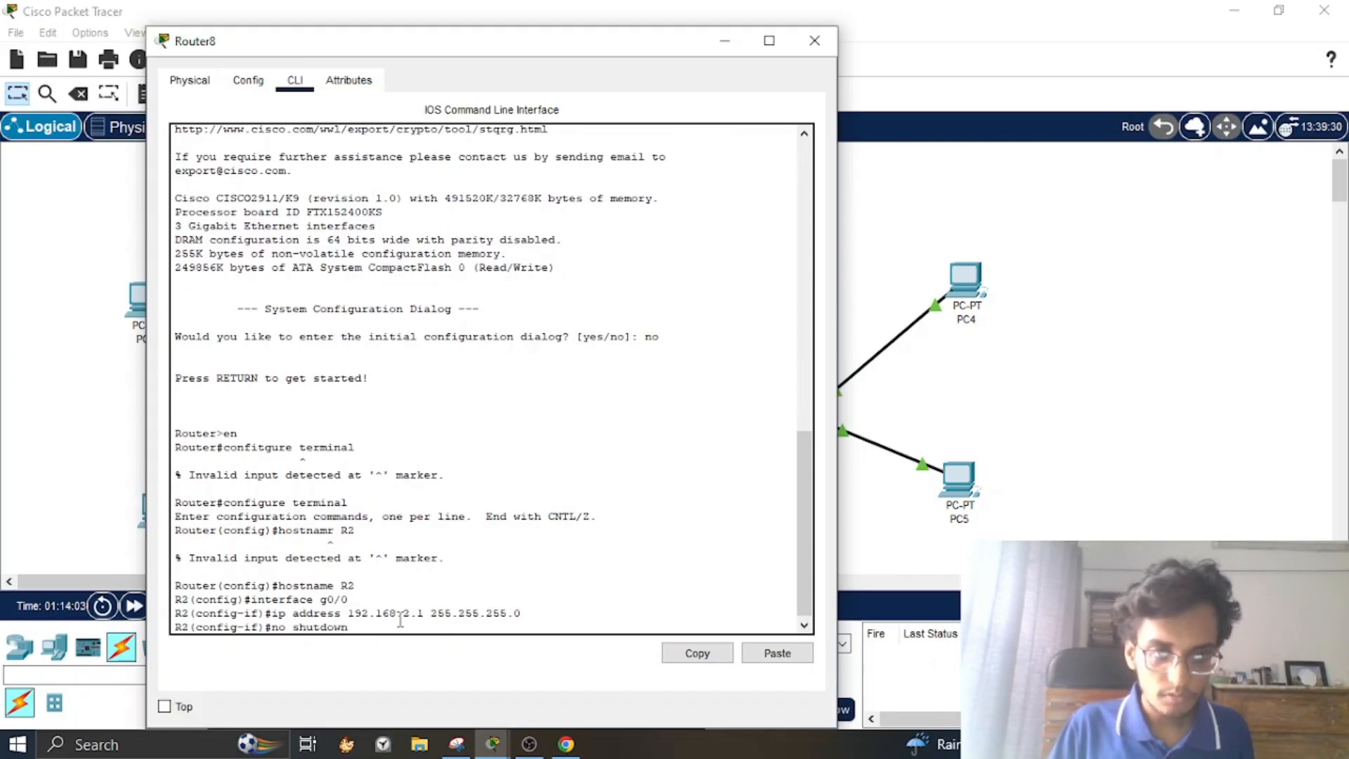
key("Return")
key("Return")
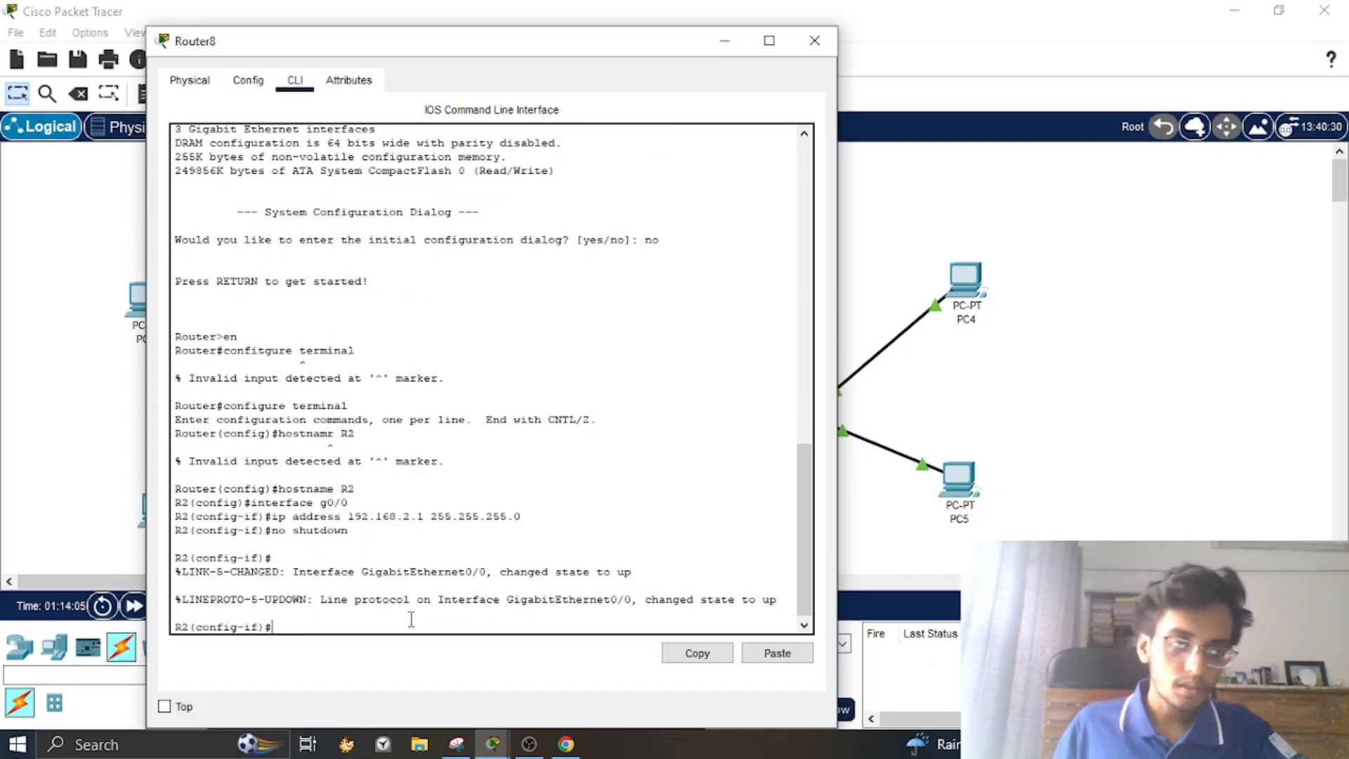
left_click(814, 40)
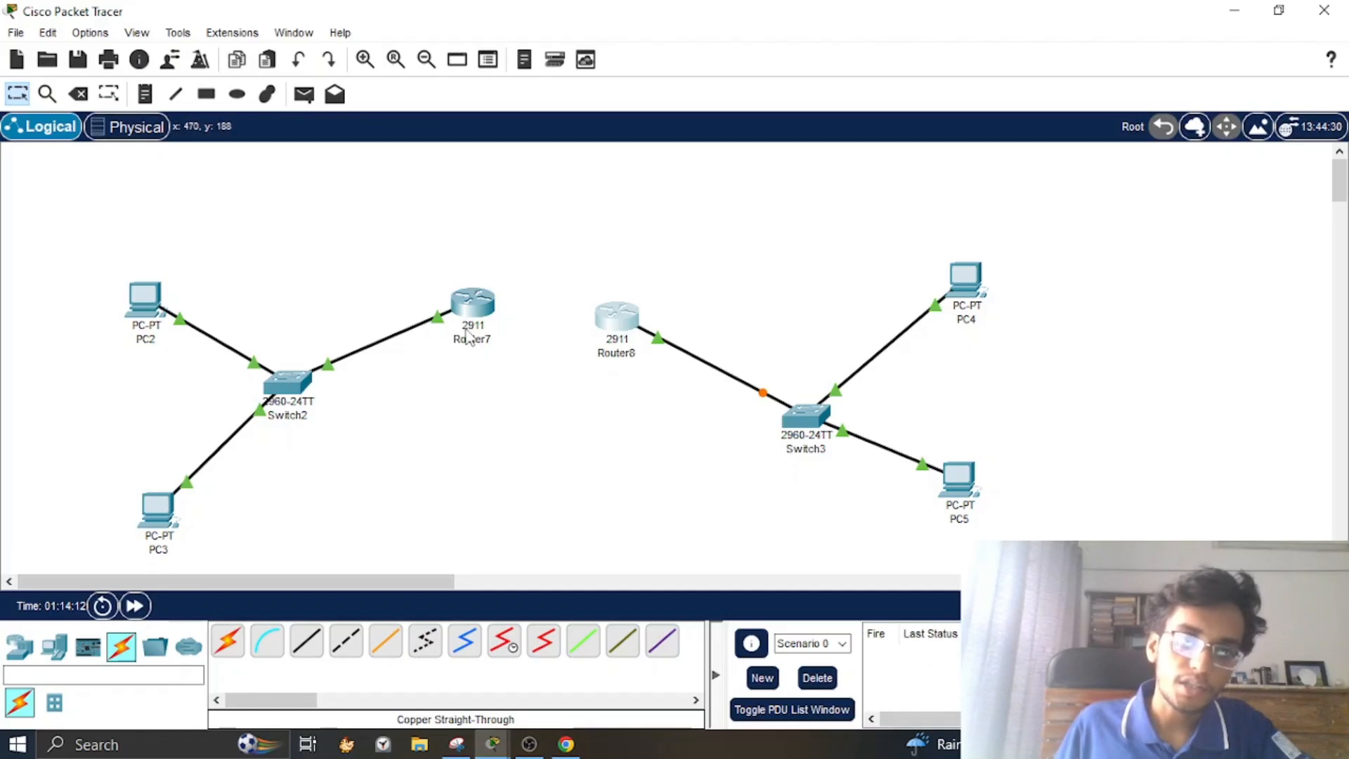
Step: Leave g0/0 interface configuration on Router7, begin an interface command, and move its window aside to uncover both routers
left_click(473, 306)
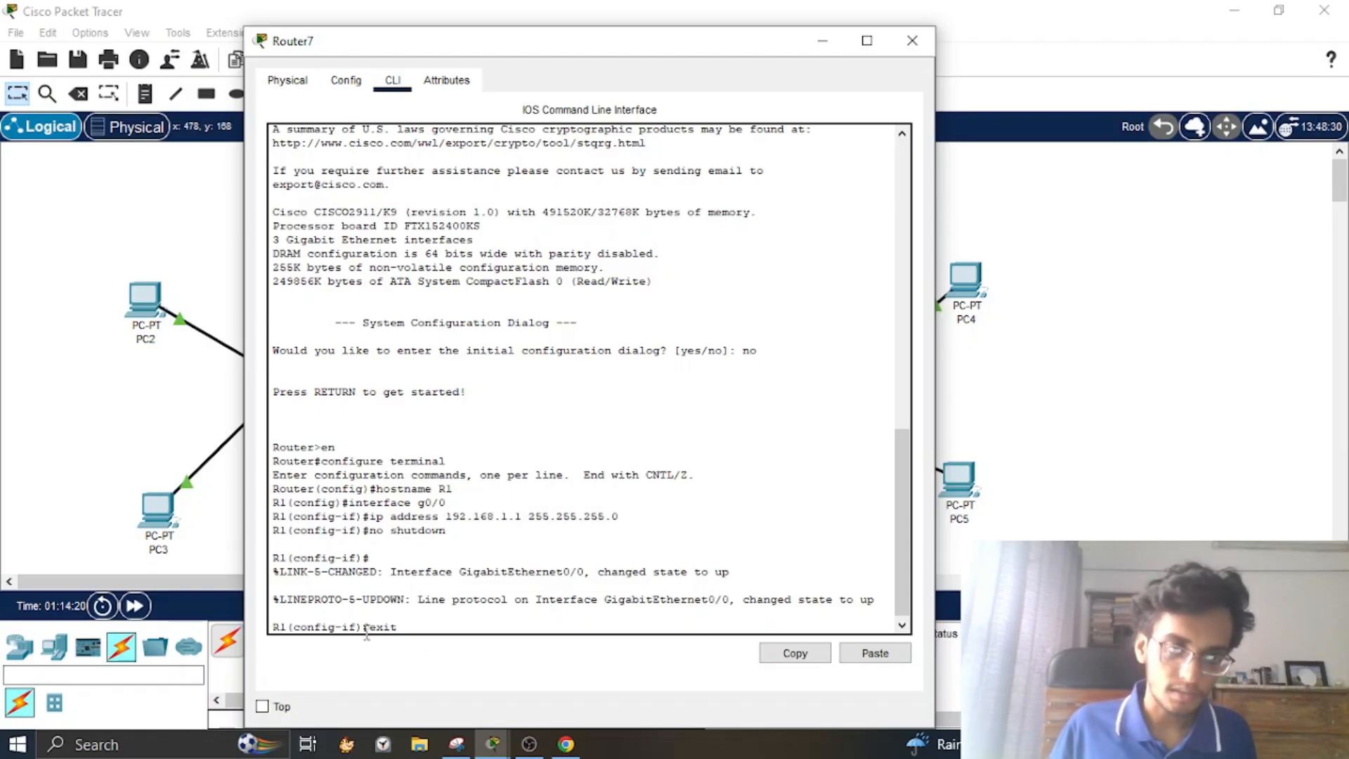
left_click_drag(364, 626, 270, 622)
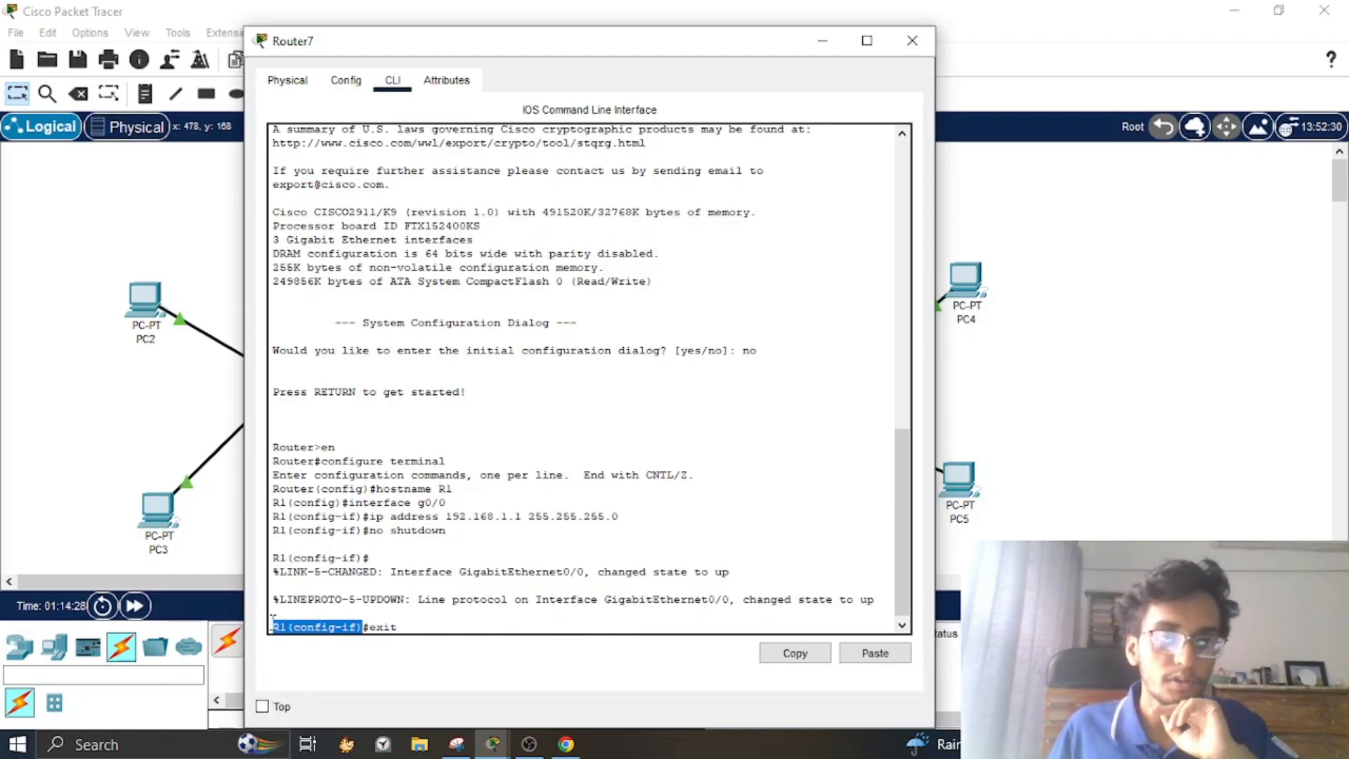
left_click(418, 625)
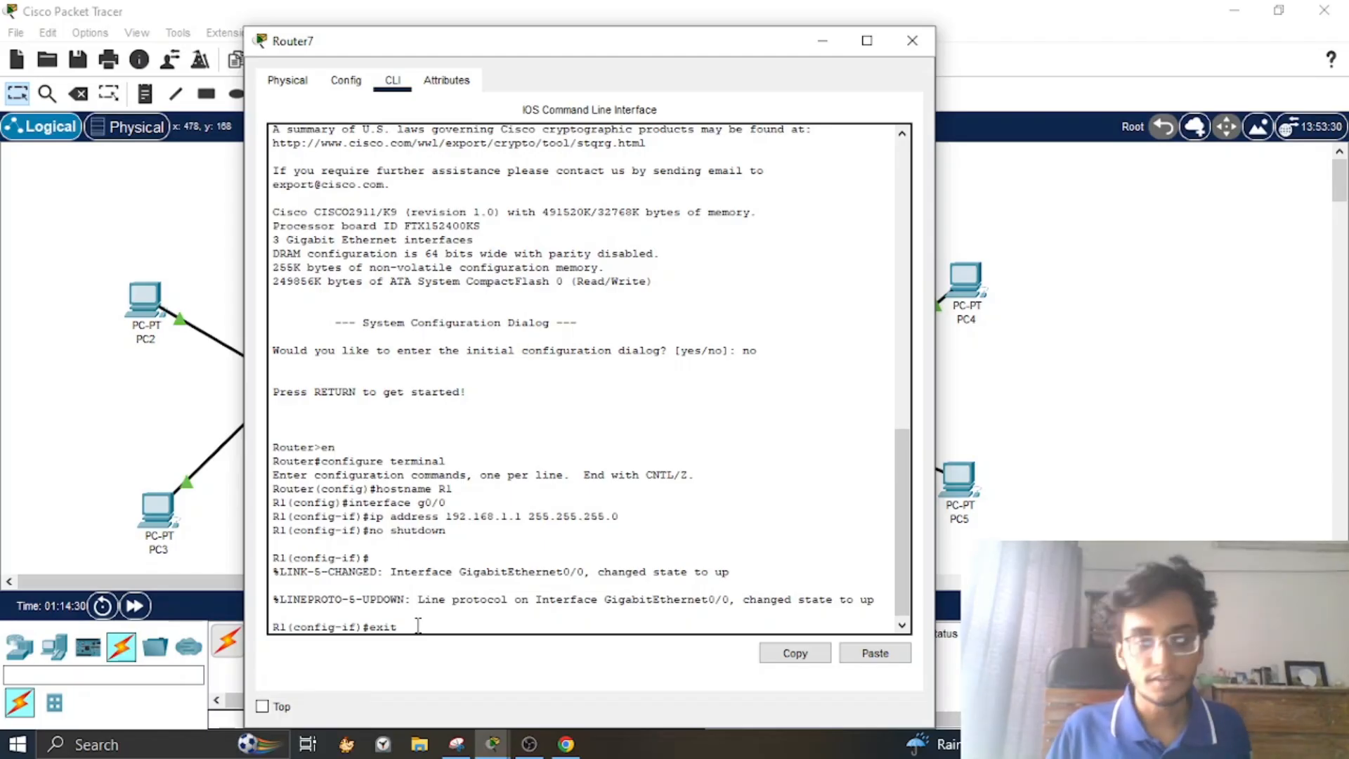
key("Return")
mouse_move(355, 626)
left_mouse_down()
mouse_move(254, 632)
mouse_move(370, 644)
mouse_move(369, 624)
left_mouse_up()
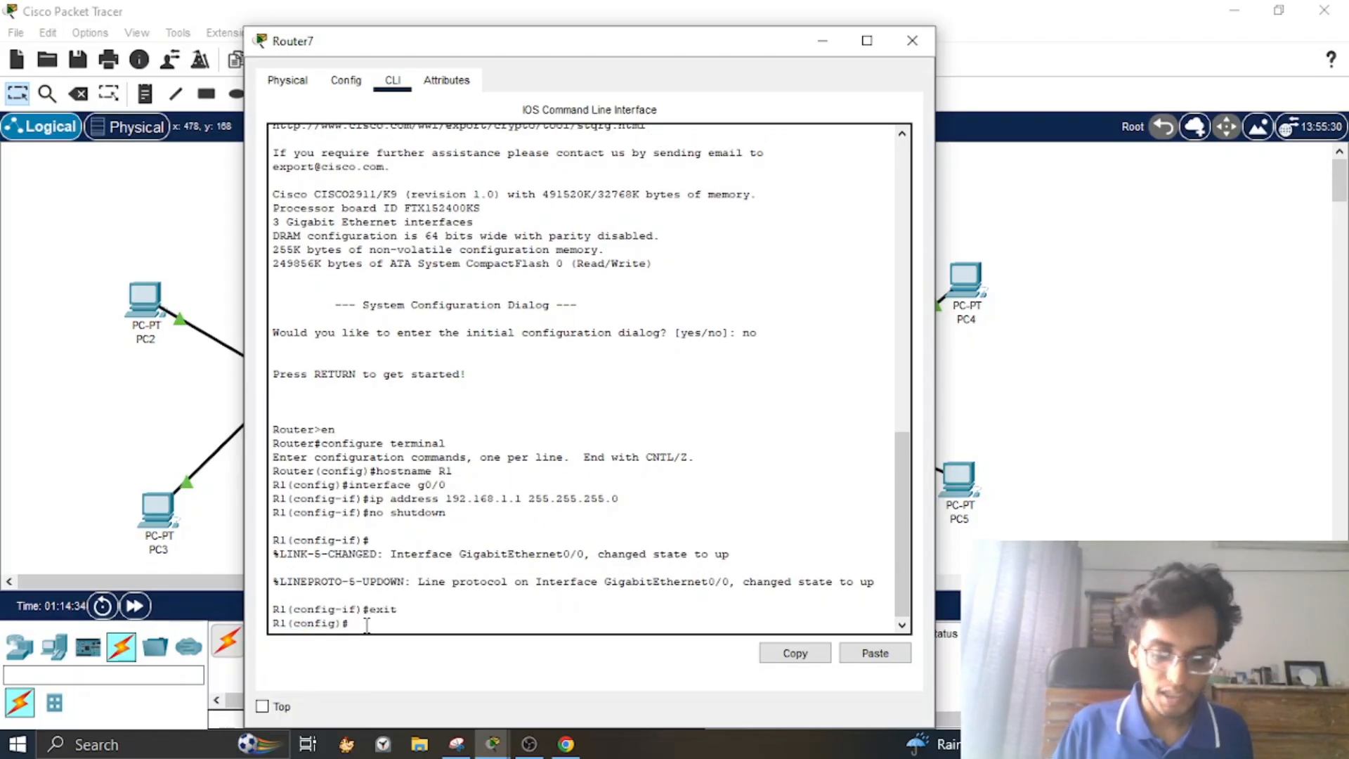
type("interfac")
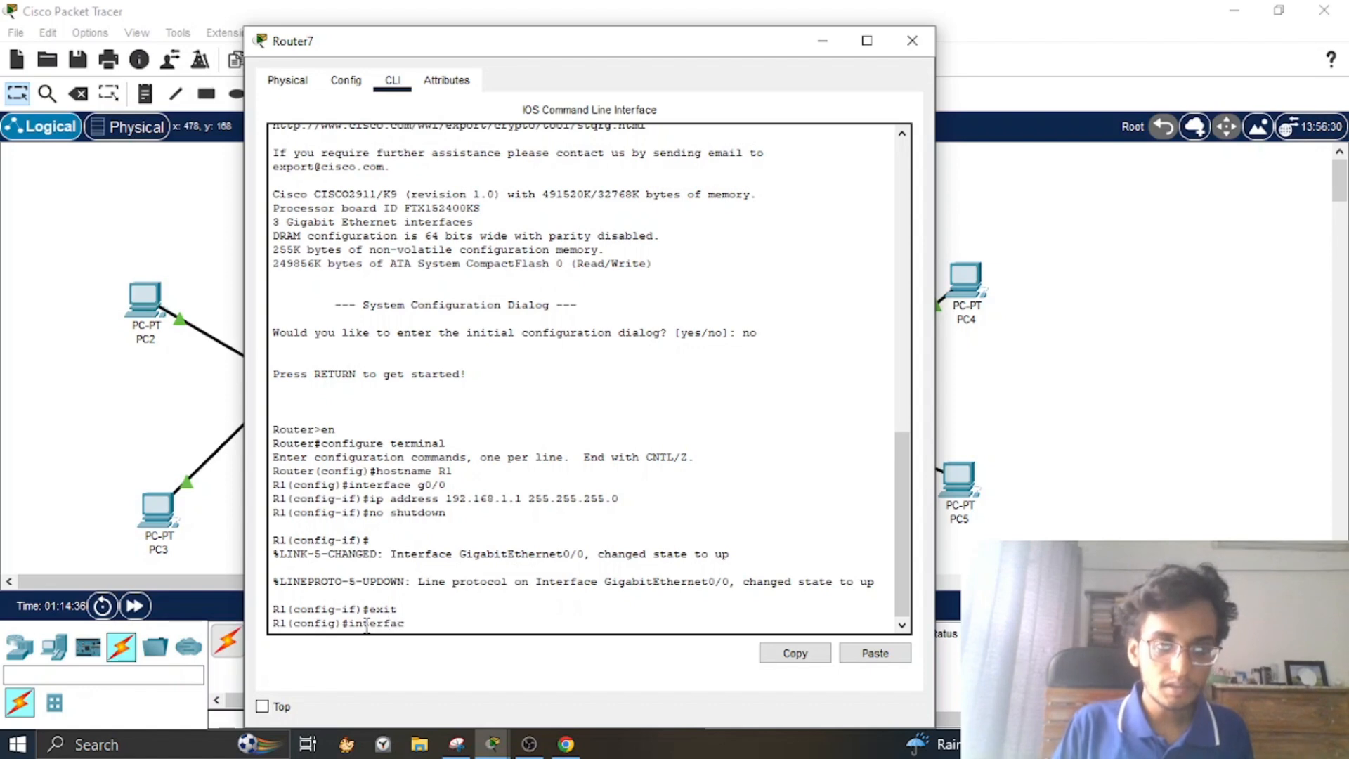
type("e")
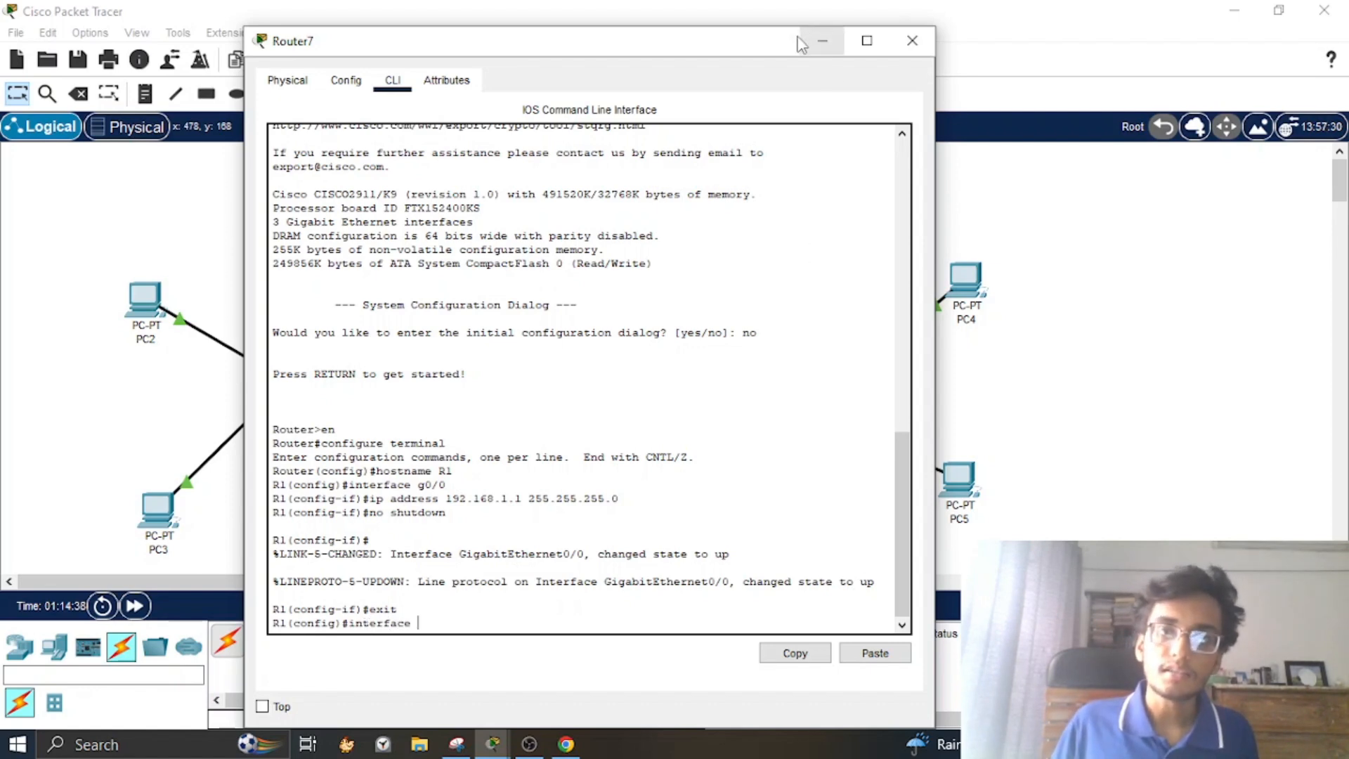
left_click_drag(755, 42, 1289, 134)
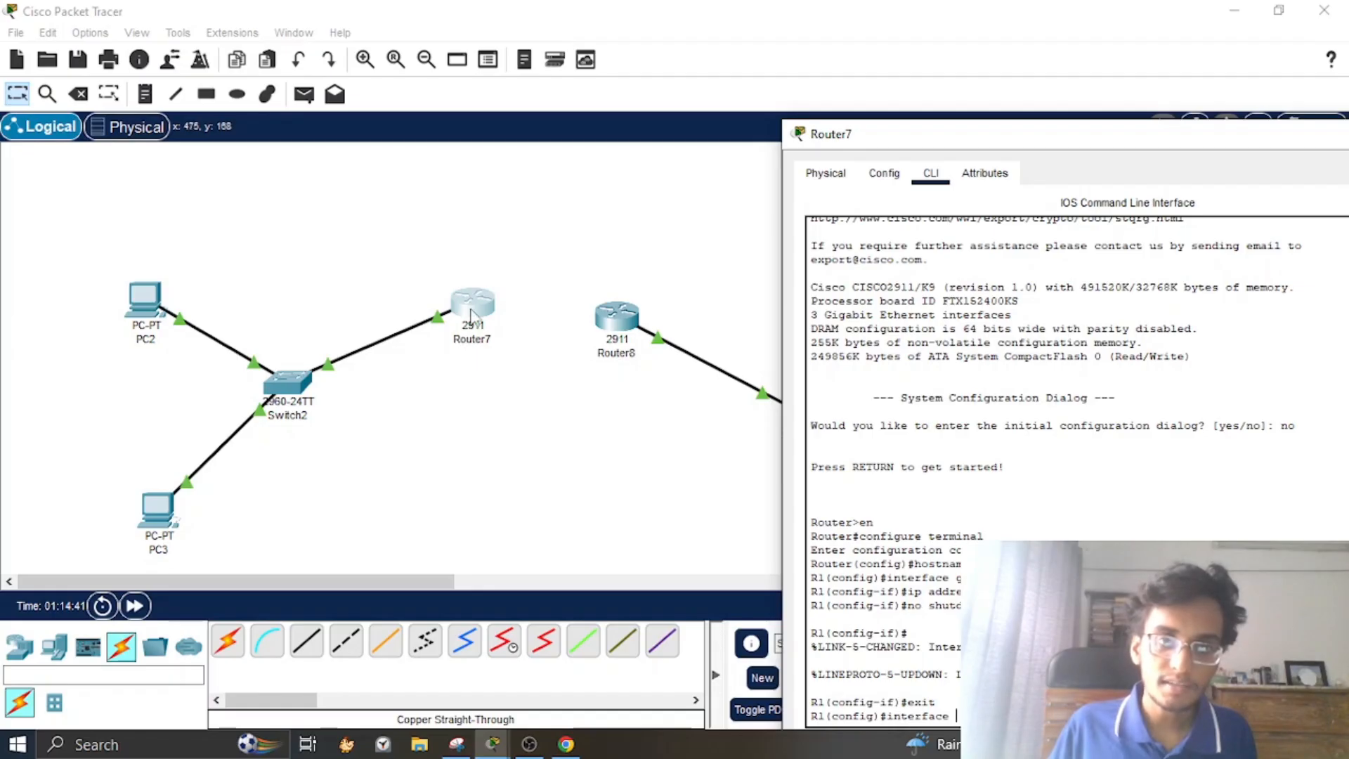
Step: Connect Router7's GigabitEthernet0/1 to Router8's GigabitEthernet0/1 with a copper cross-over cable
left_click(345, 640)
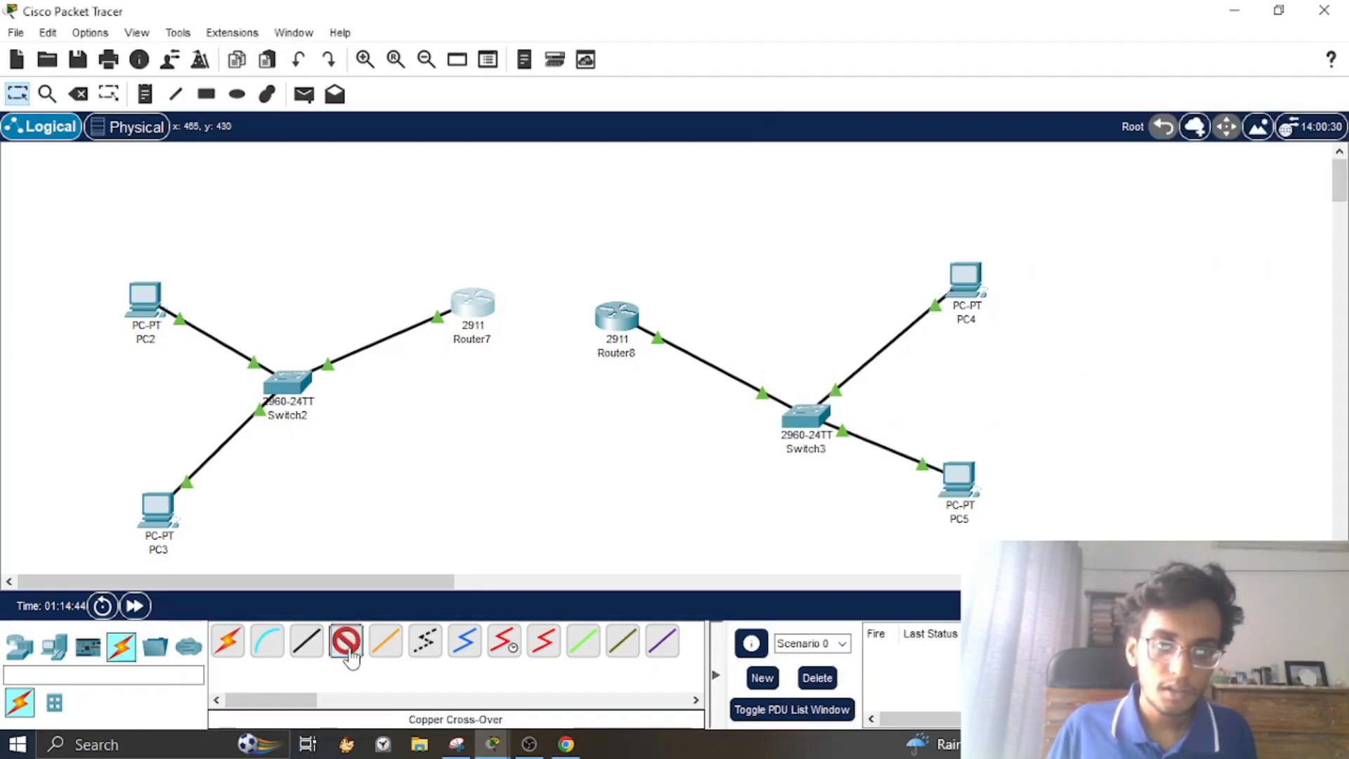
left_click(474, 306)
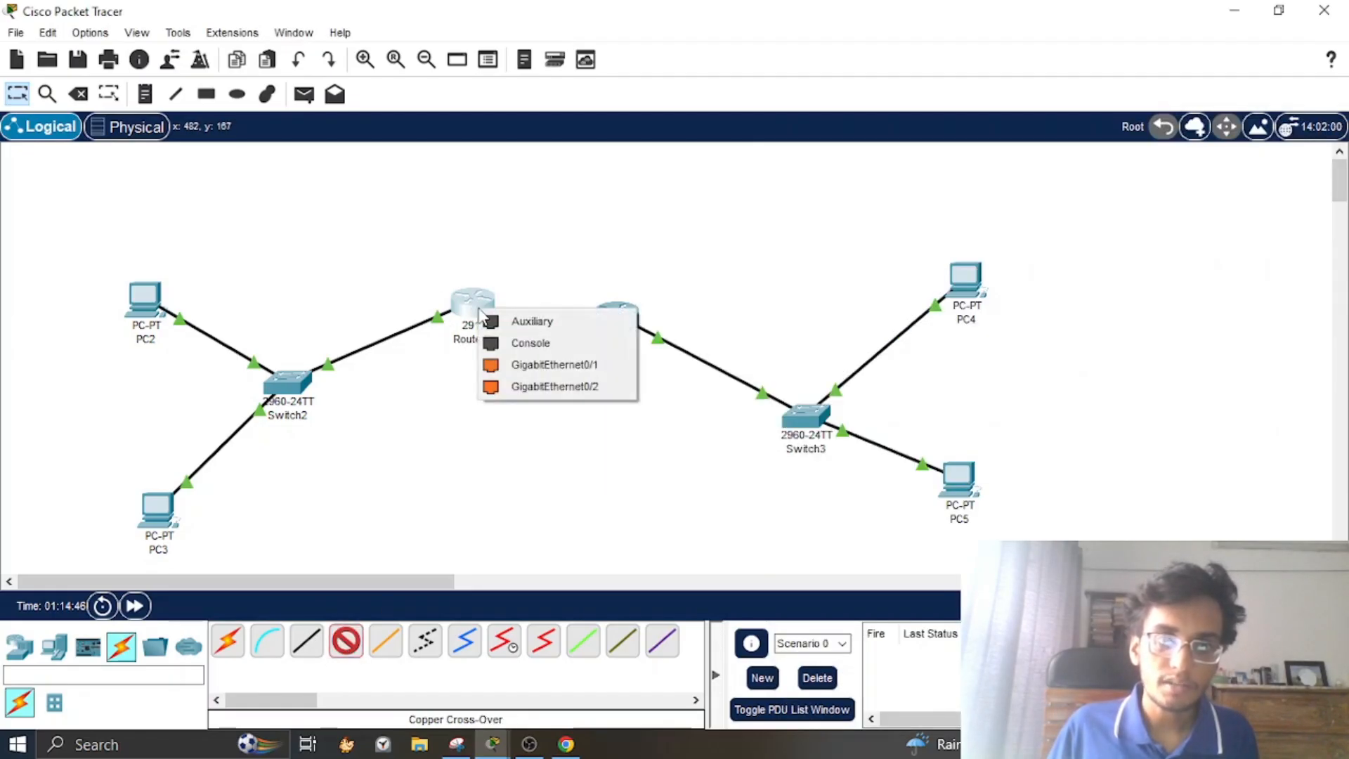
left_click(529, 369)
left_click(629, 317)
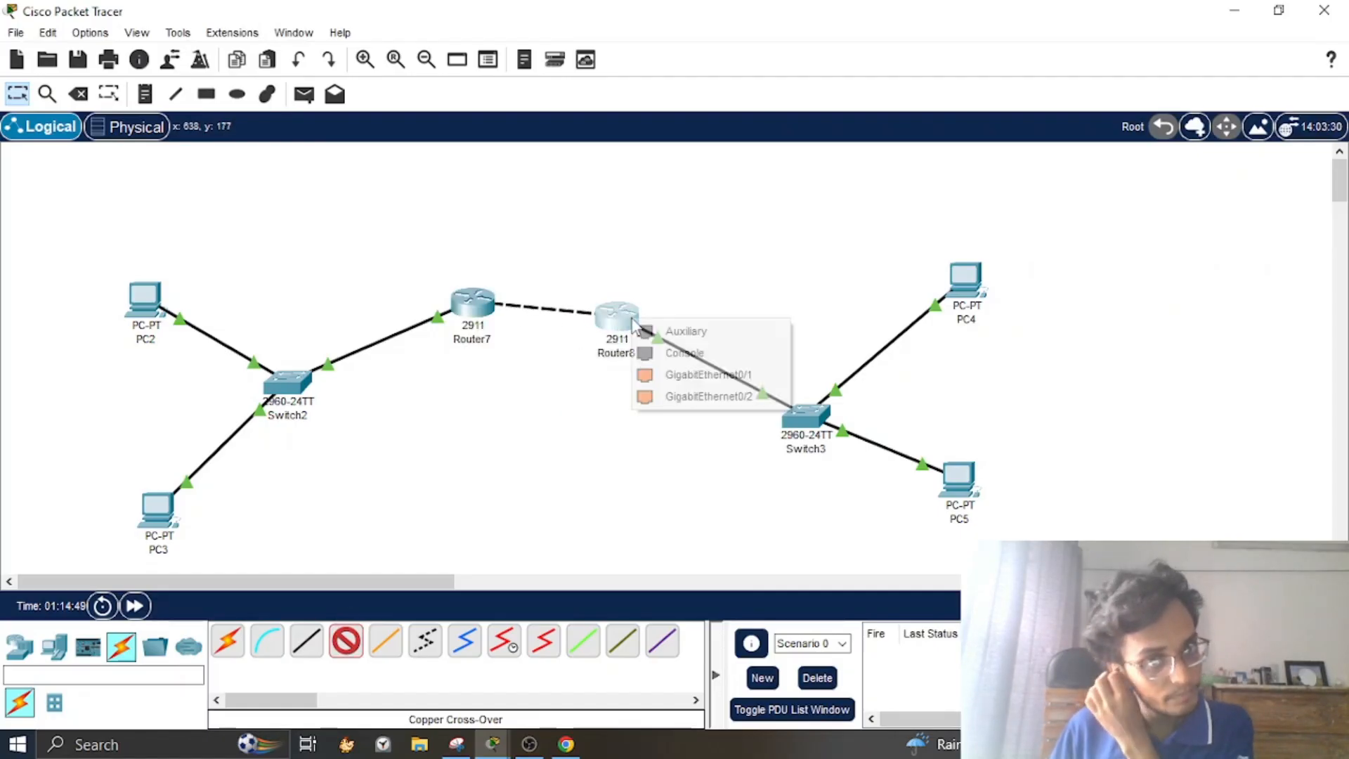
left_click(648, 376)
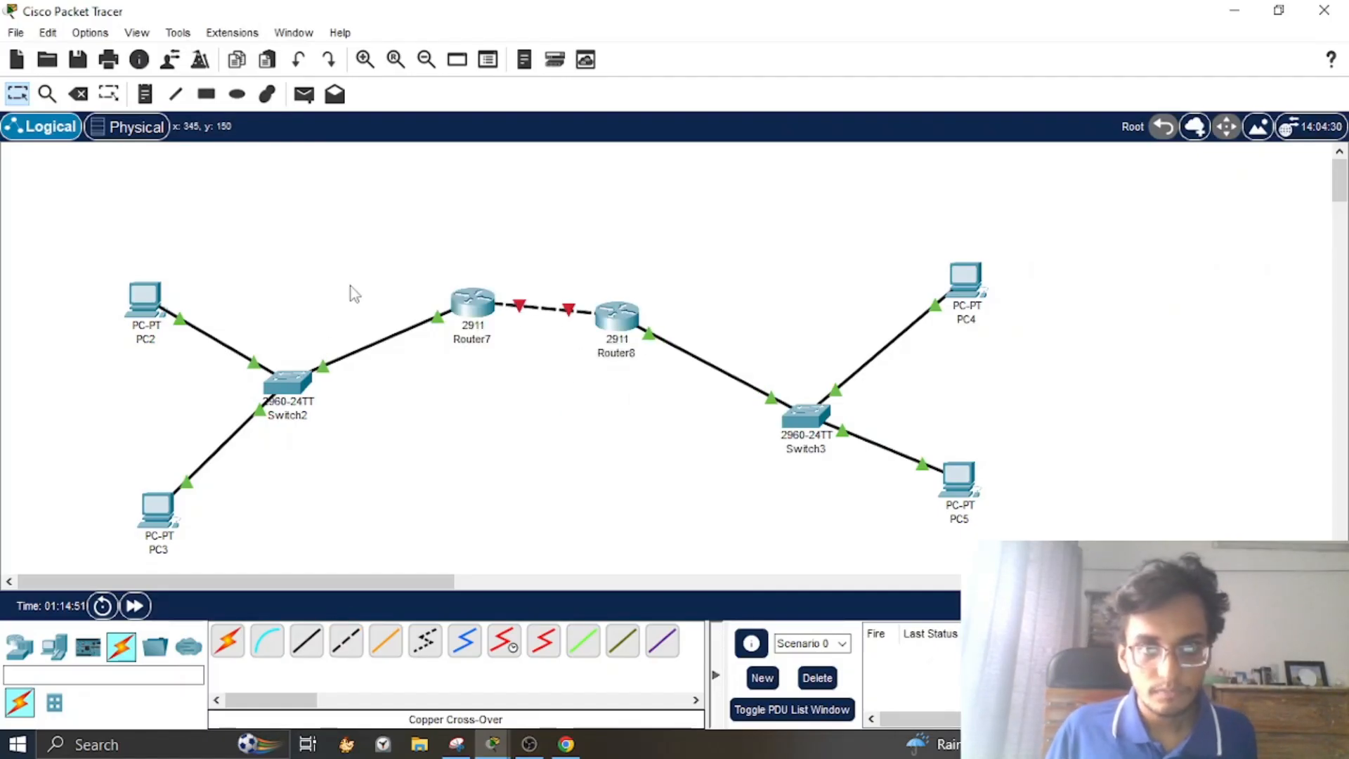
Step: Return to Router7's command line and enter configuration of interface g0/1
left_click(475, 306)
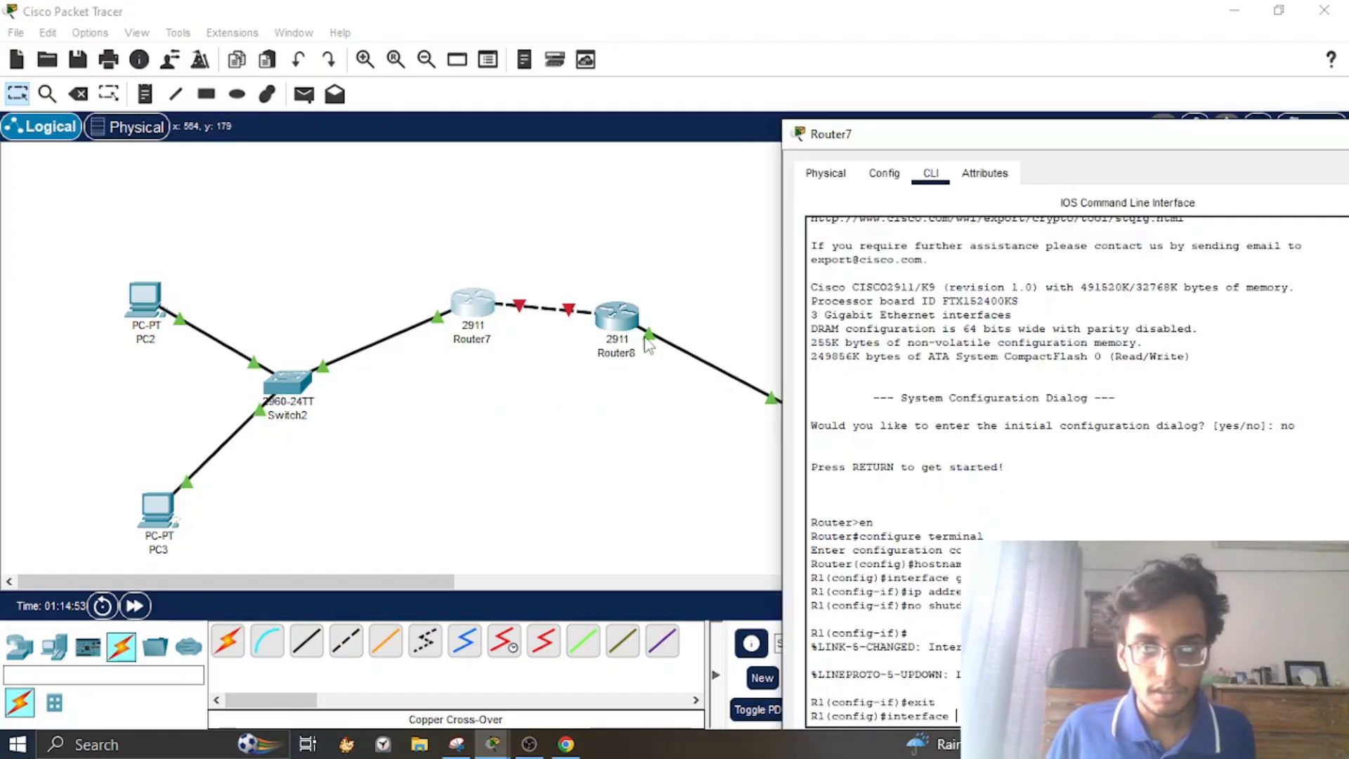
left_click_drag(1081, 141, 669, 55)
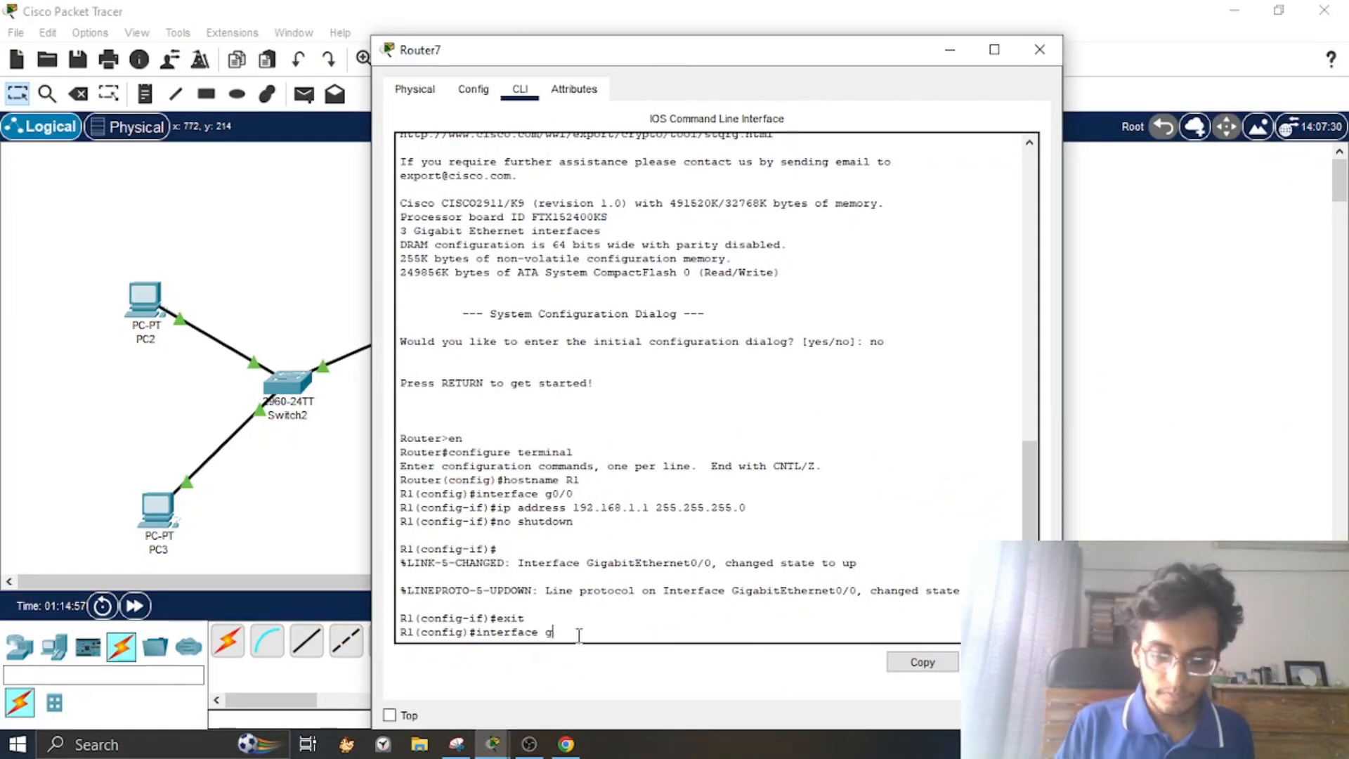
type("0/1")
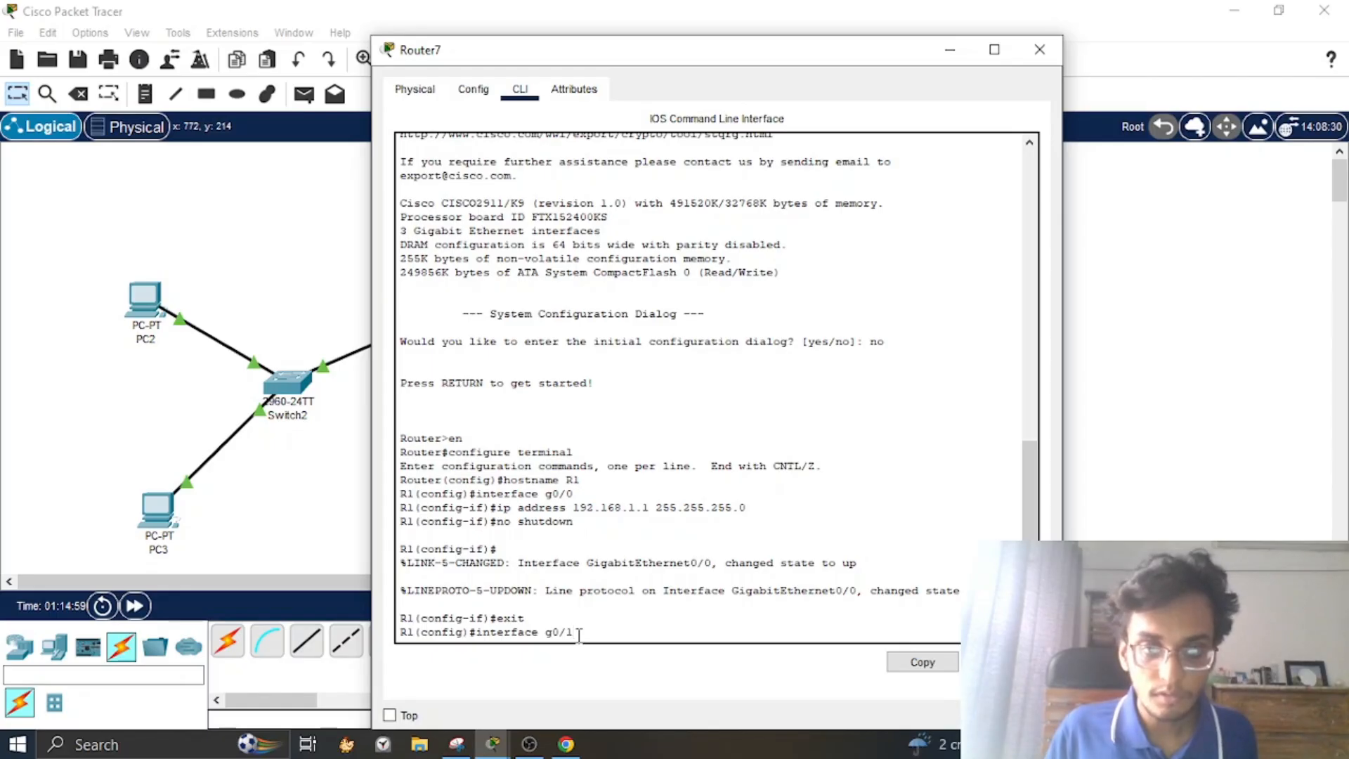
key("Return")
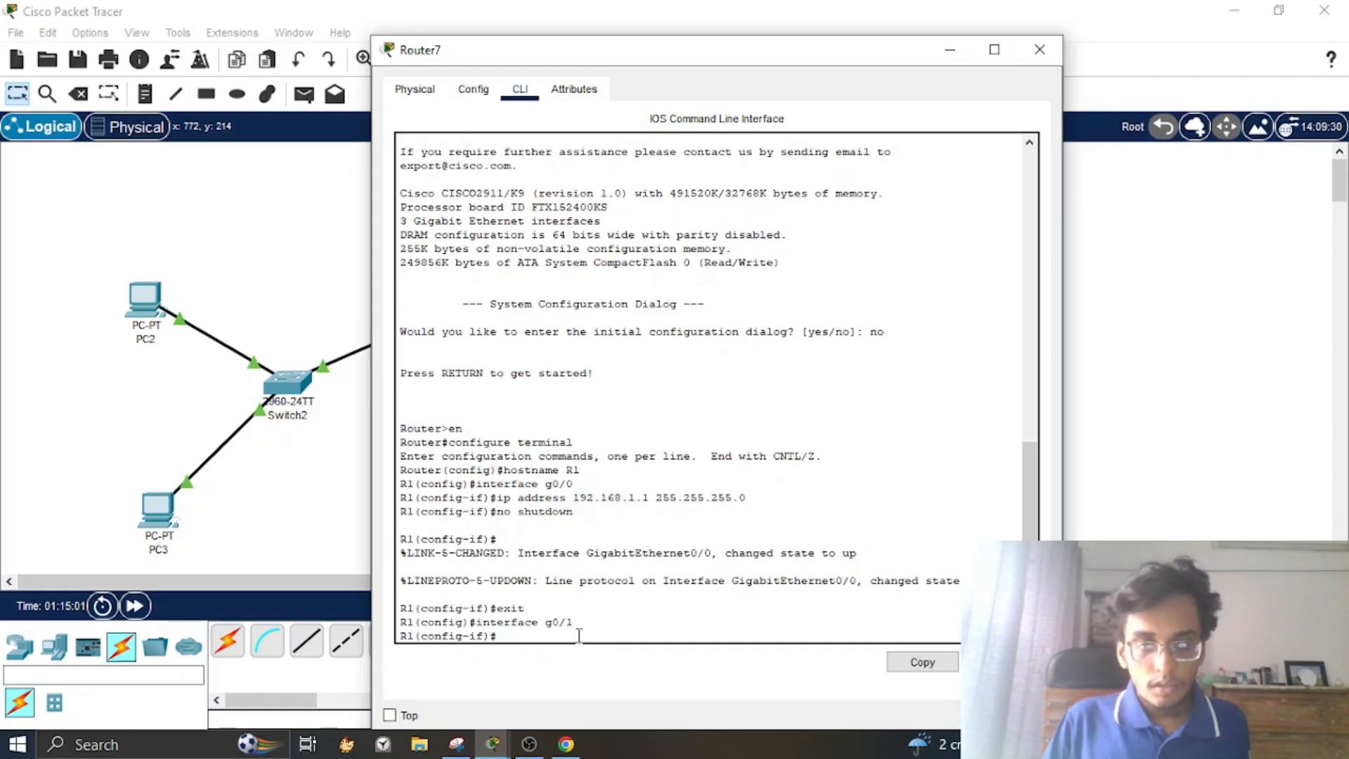
Step: Write the ip address command for R1's g0/1 with address 100.0.0.1 and mask 255.255.255.252
type("ip address ")
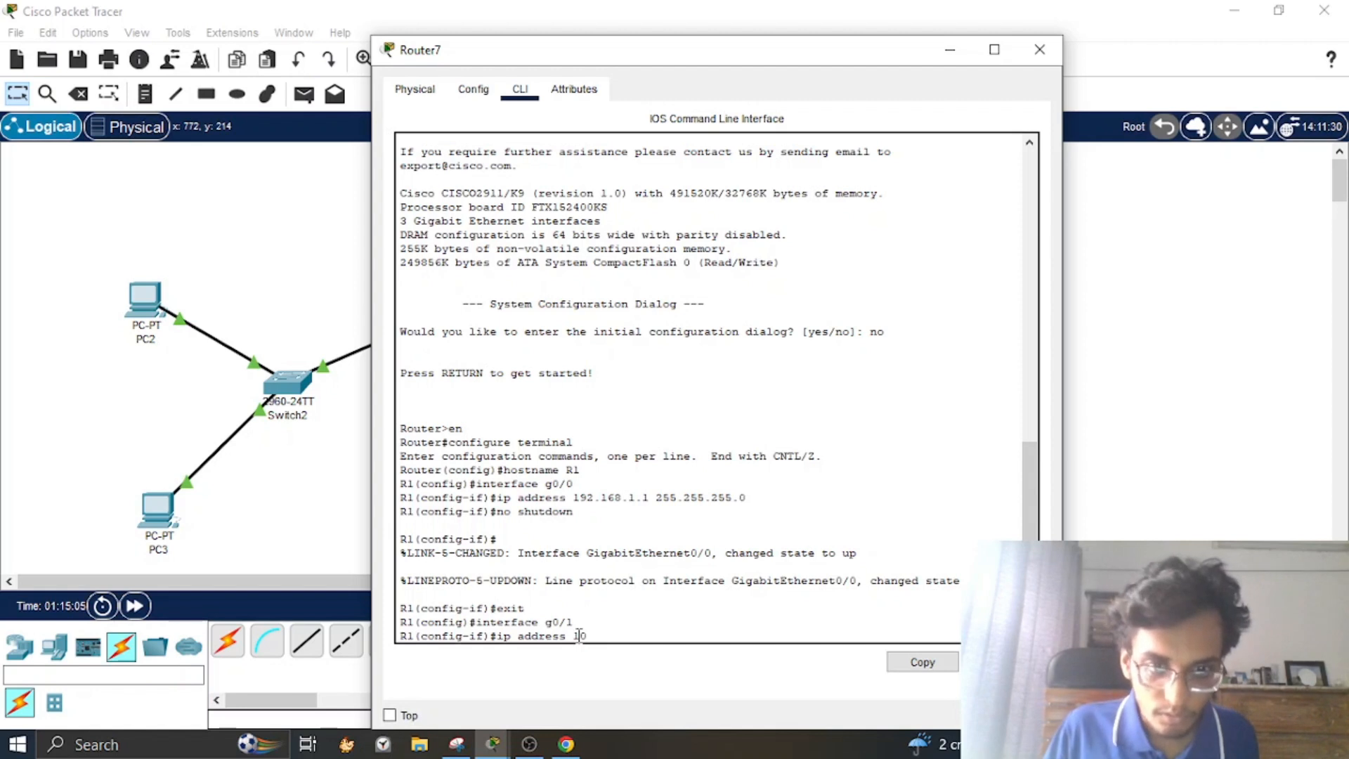
type("10")
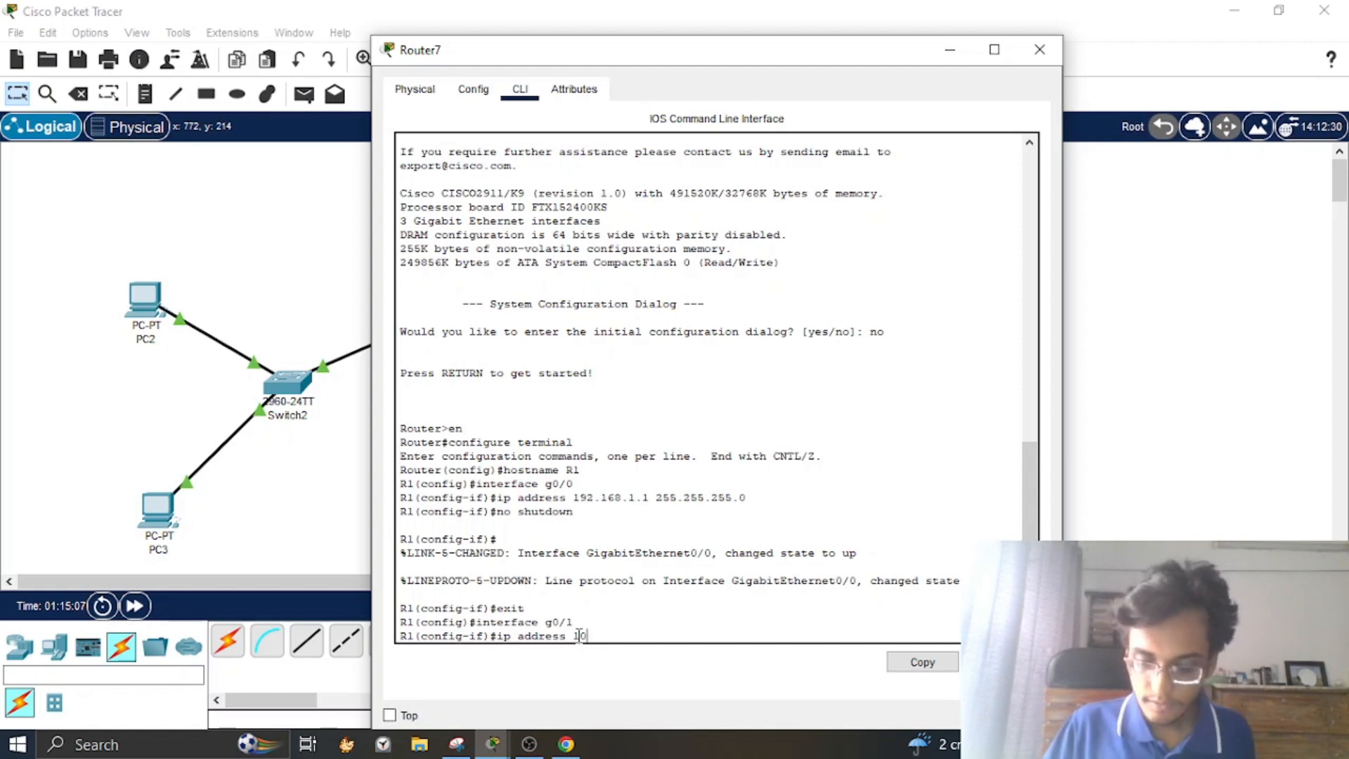
type("0.0.0.1")
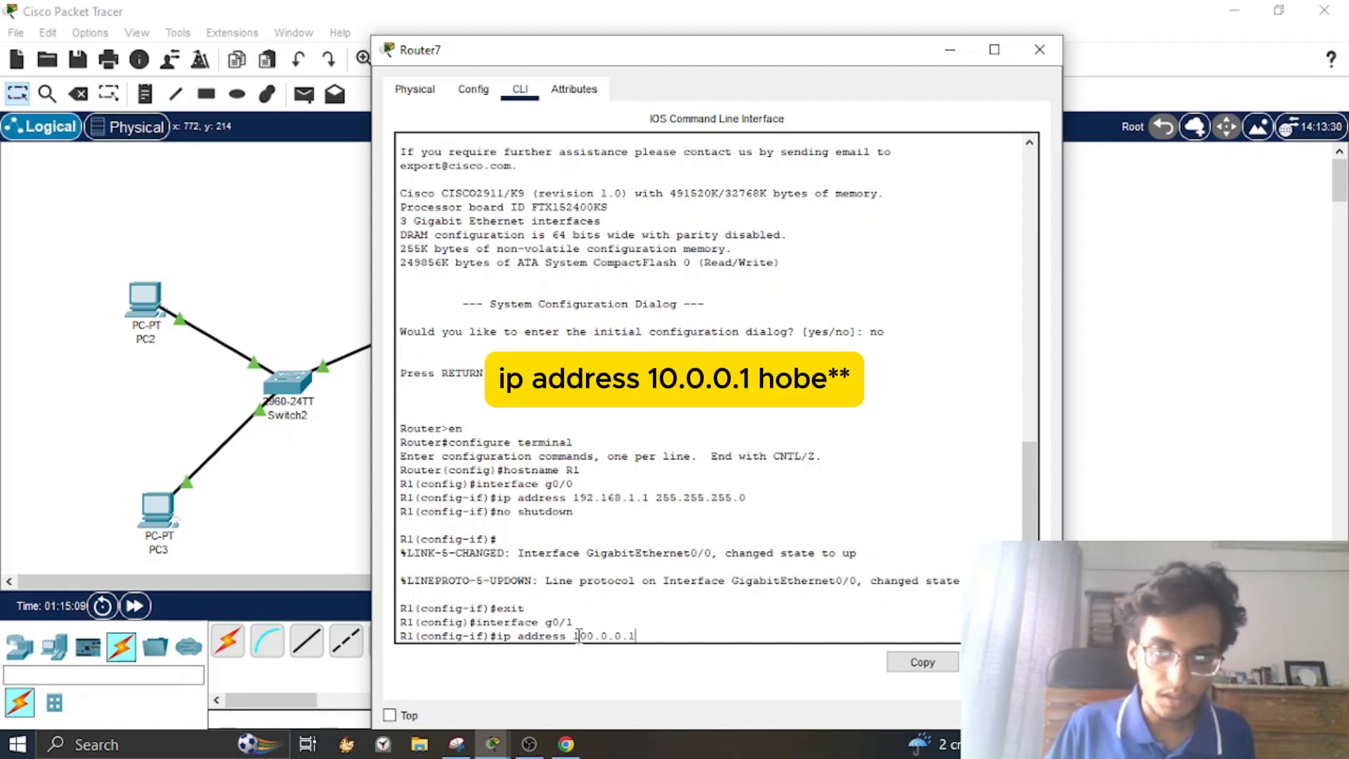
type(" 255.25")
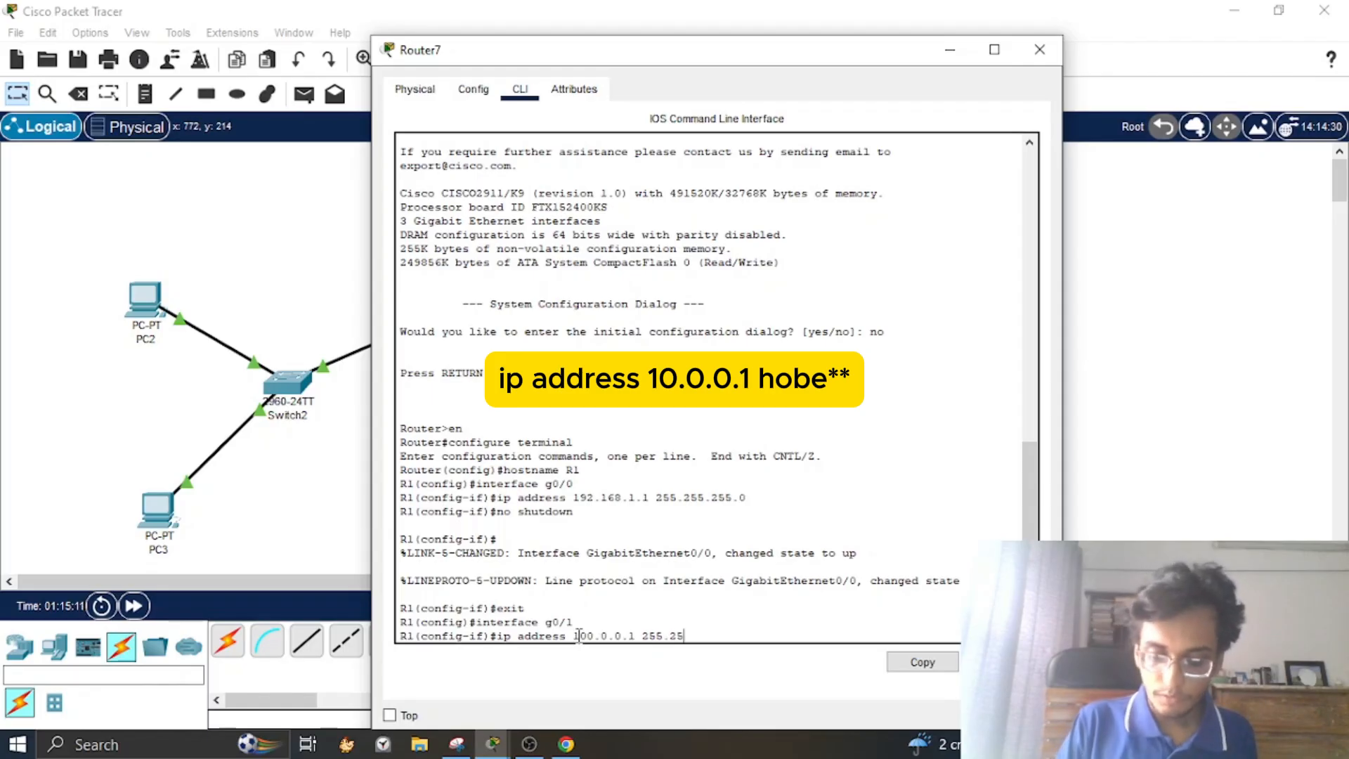
type("5.255.")
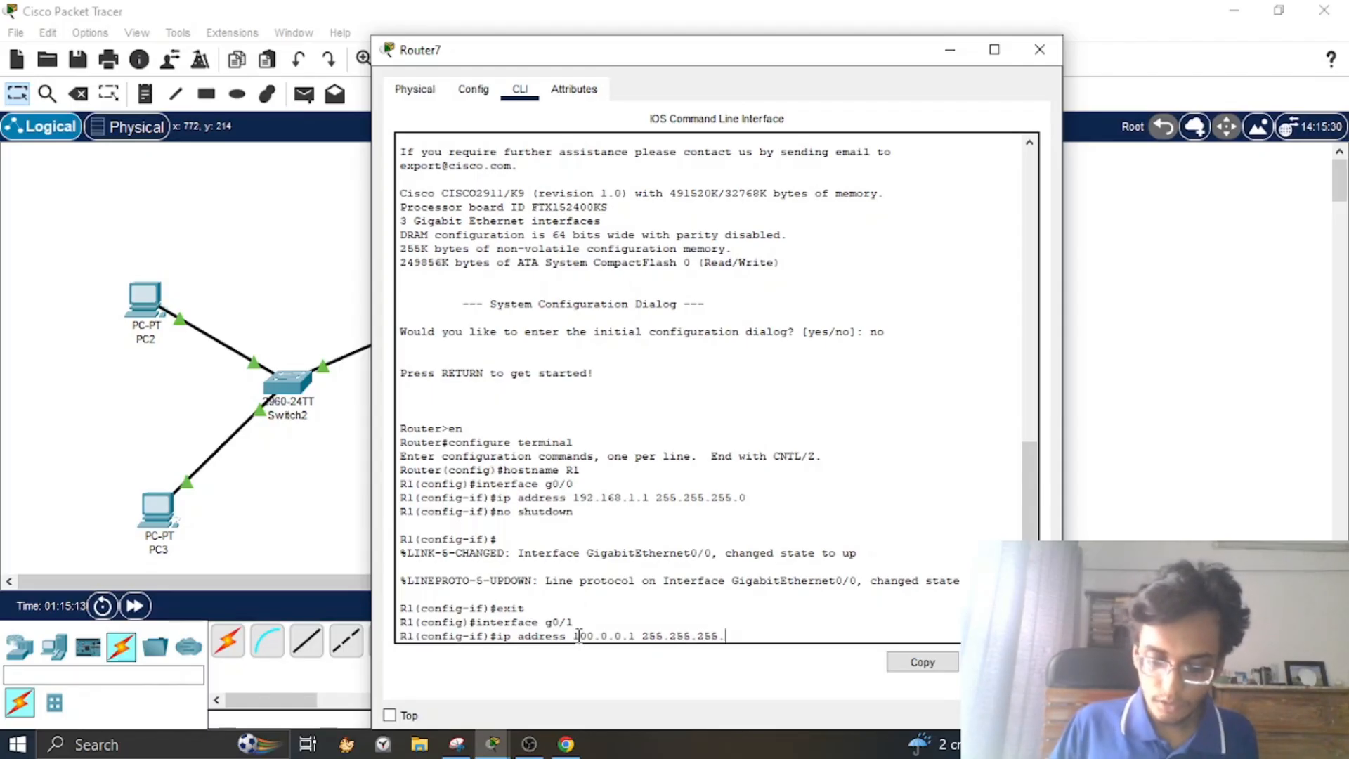
type("252")
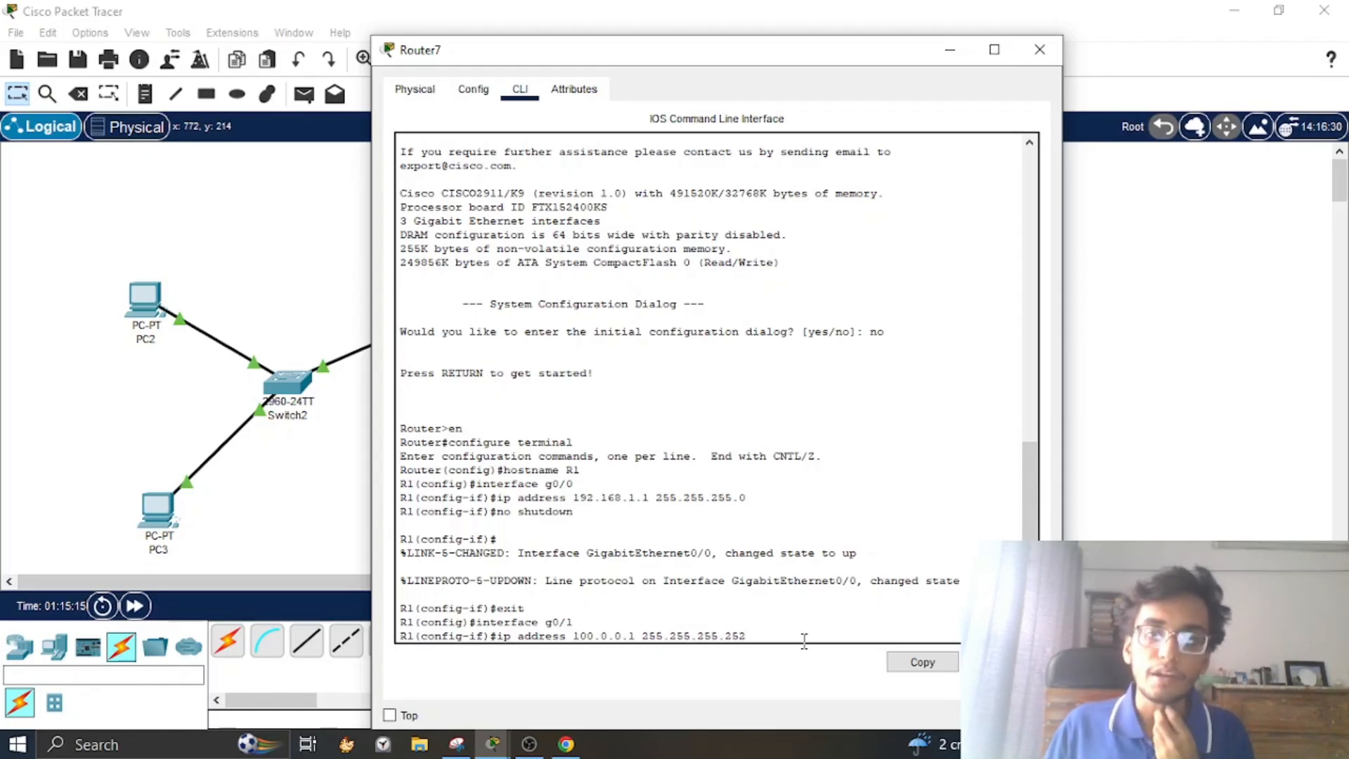
Step: Examine the subnet mask in R1's g0/1 address command and compare it with the mask used on g0/0
left_click_drag(746, 636, 717, 636)
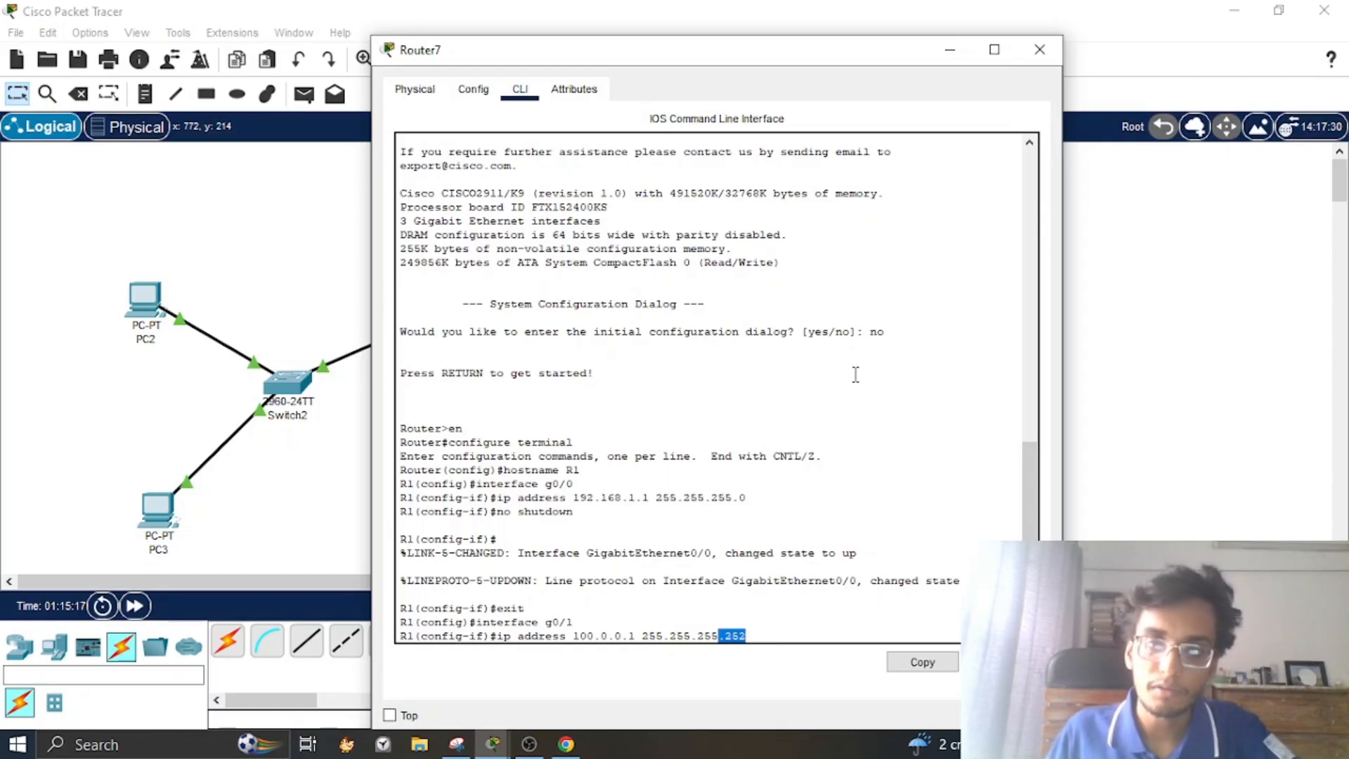
left_click_drag(773, 509, 739, 490)
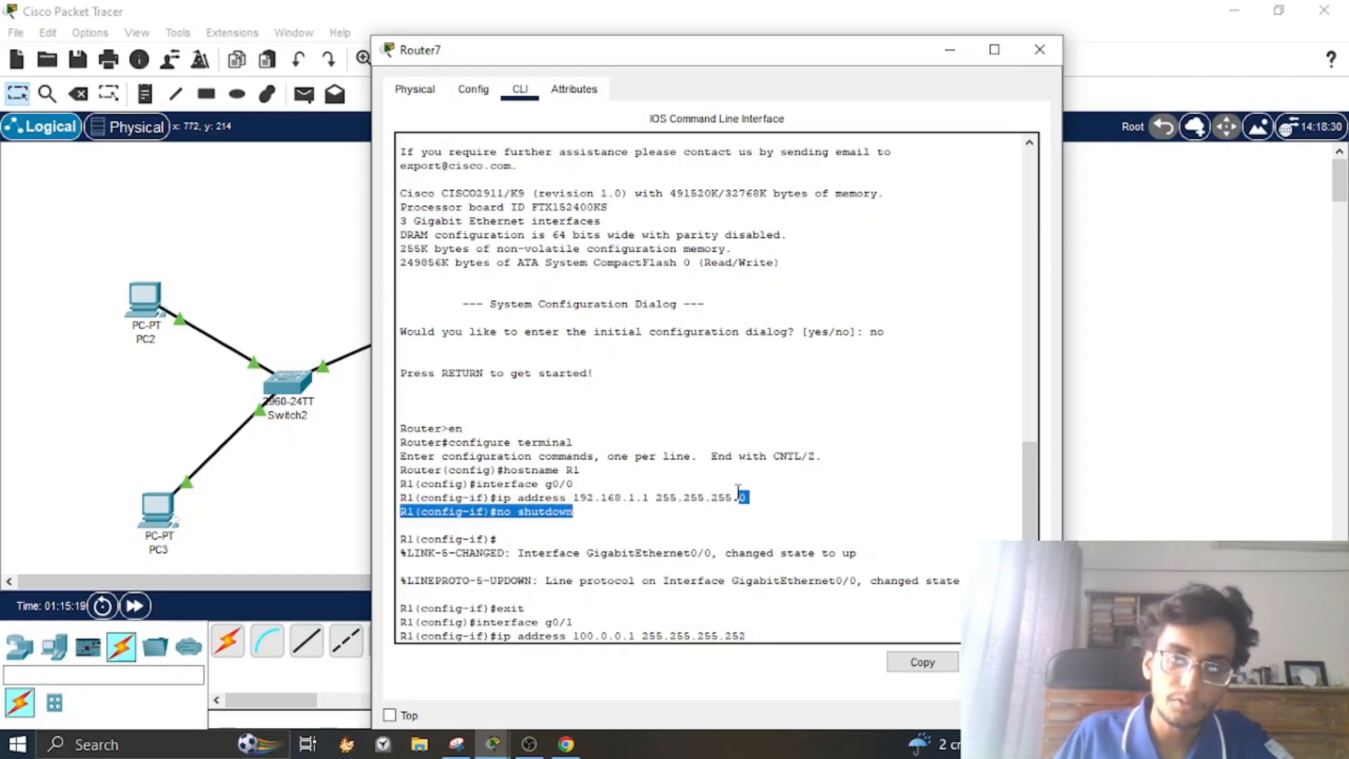
left_click_drag(747, 636, 718, 635)
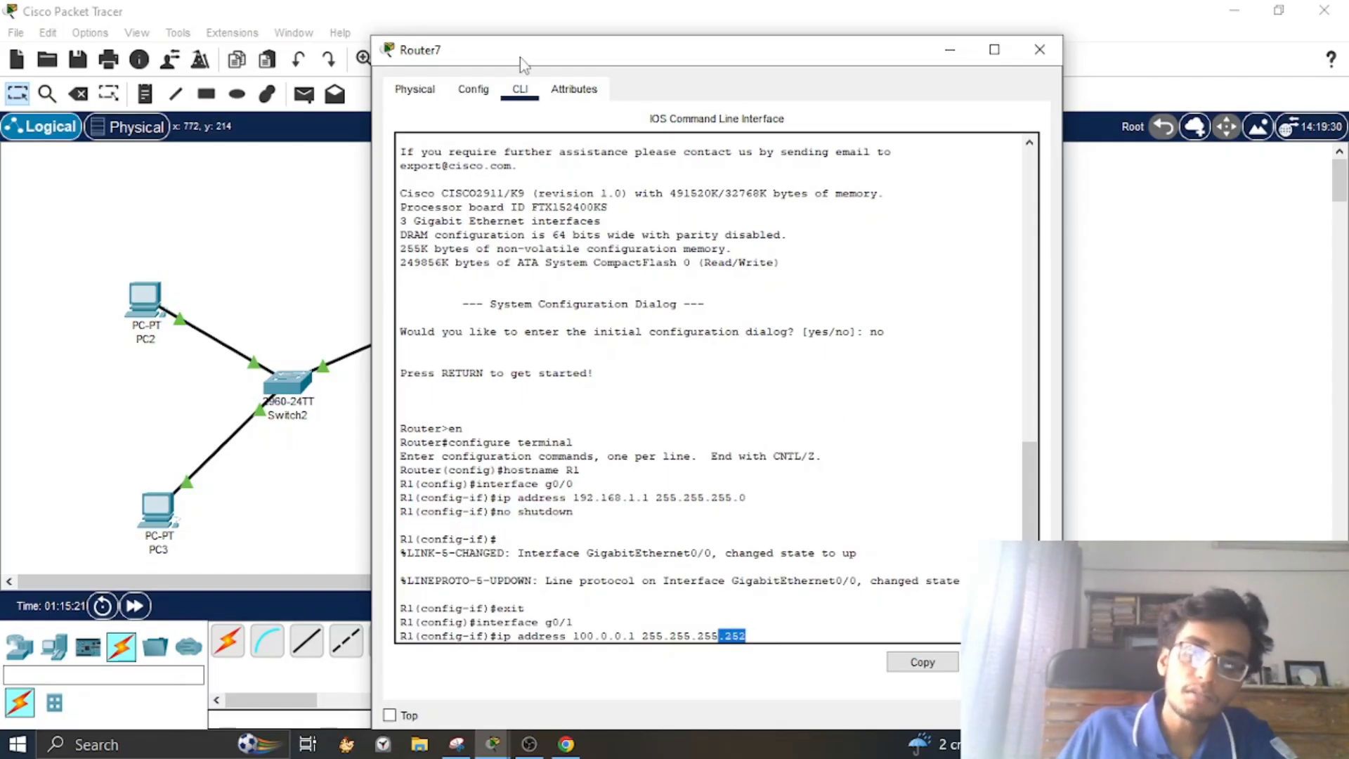
left_click_drag(593, 52, 672, 87)
left_click_drag(874, 643, 849, 587)
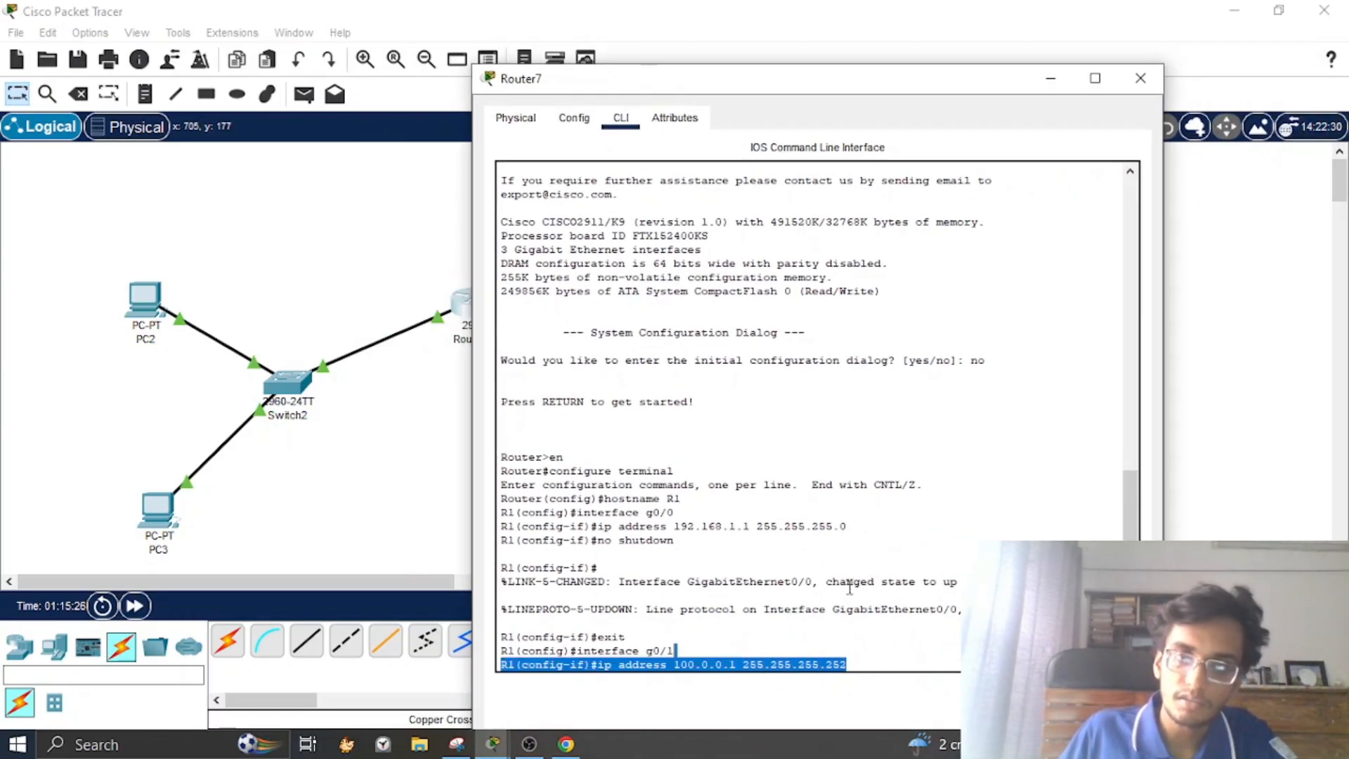
left_click_drag(800, 89, 660, 65)
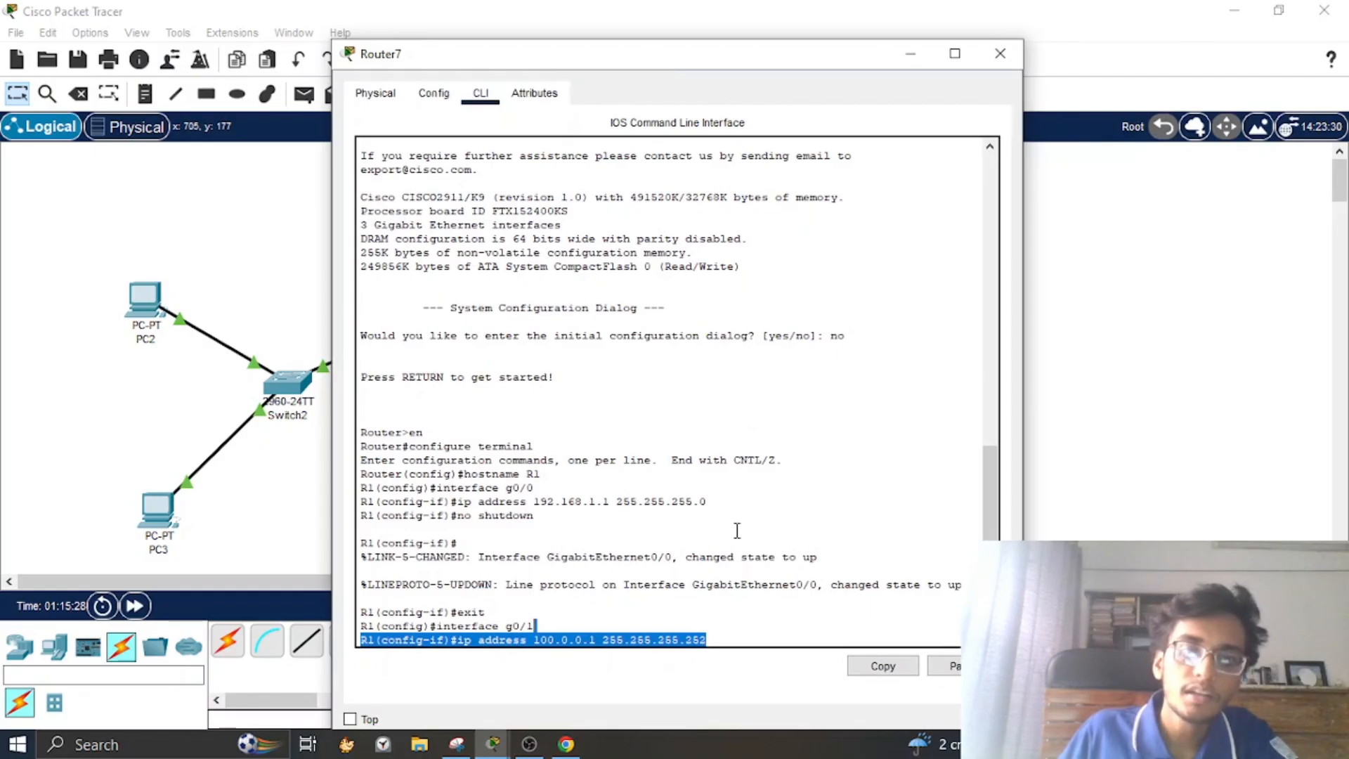
left_click(538, 625)
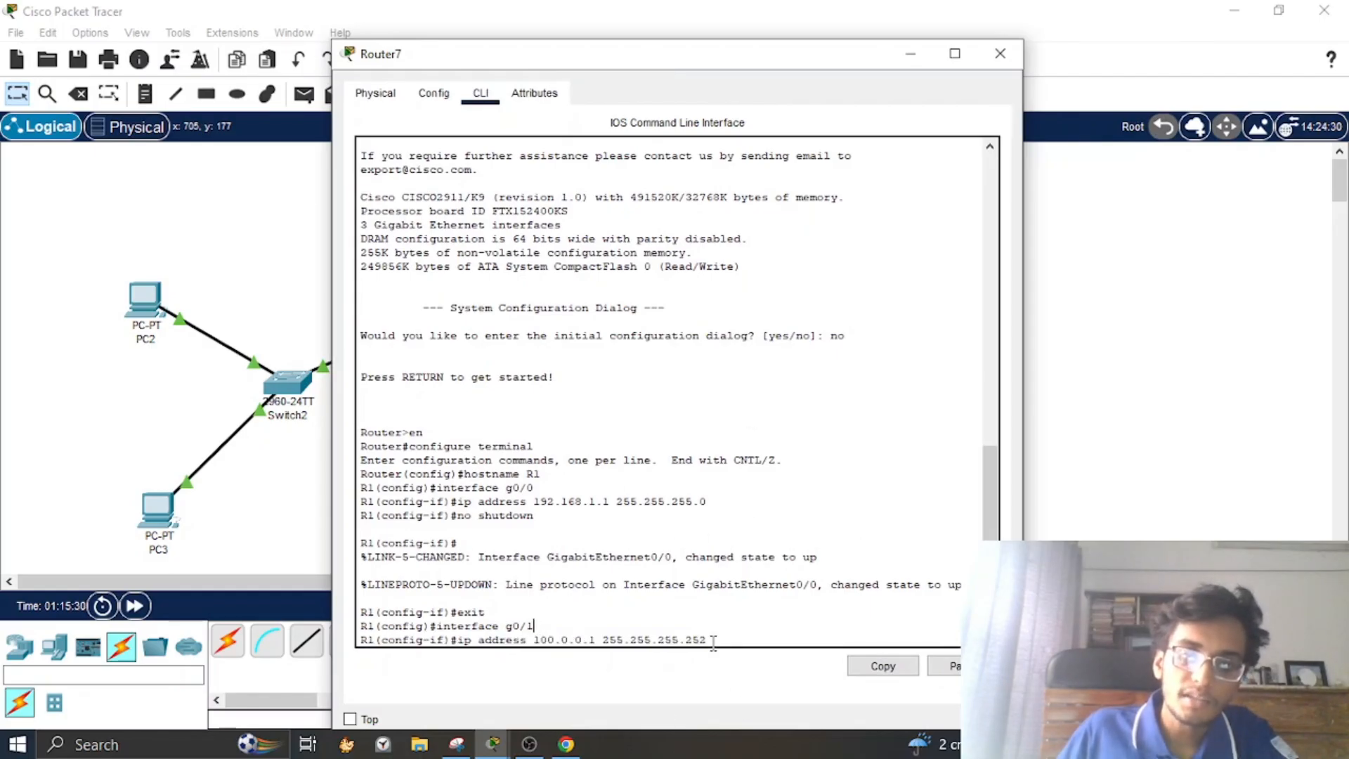
left_click_drag(707, 641, 687, 640)
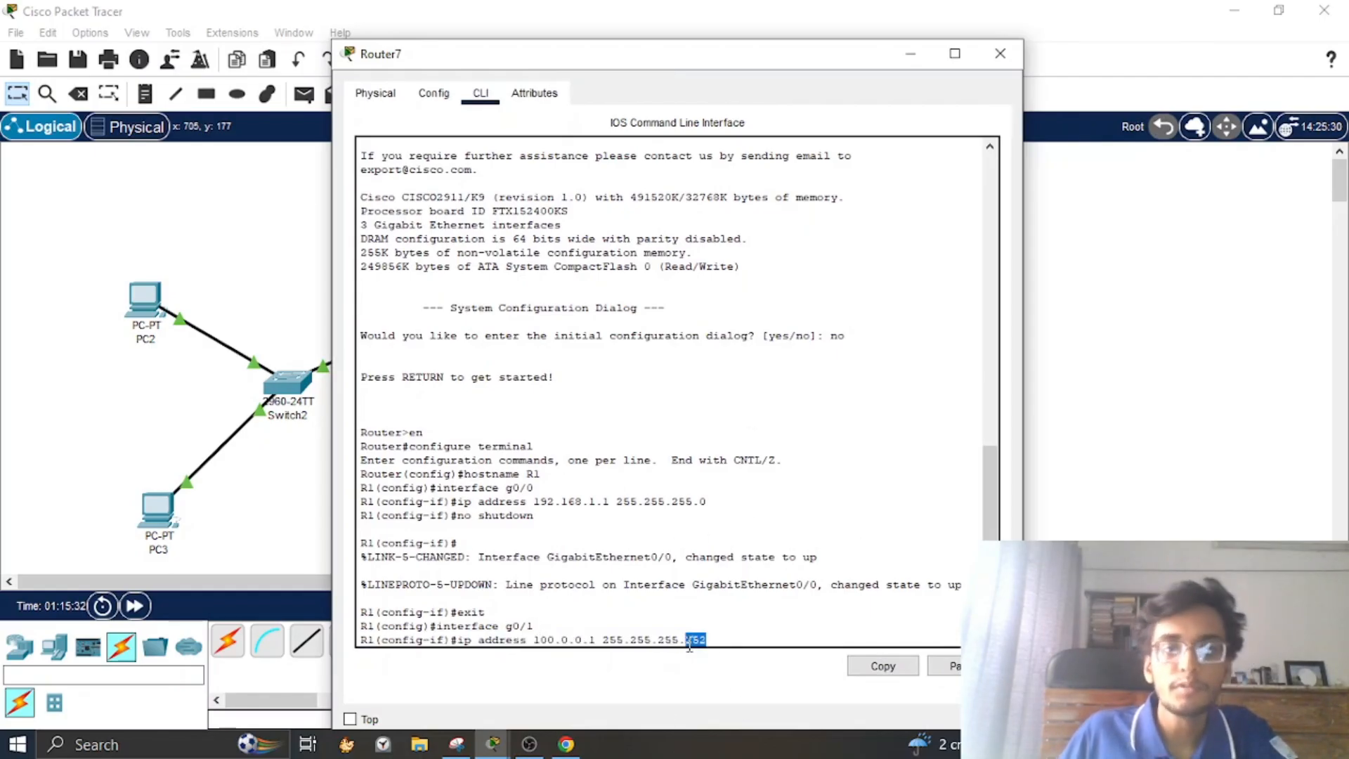
left_click(737, 641)
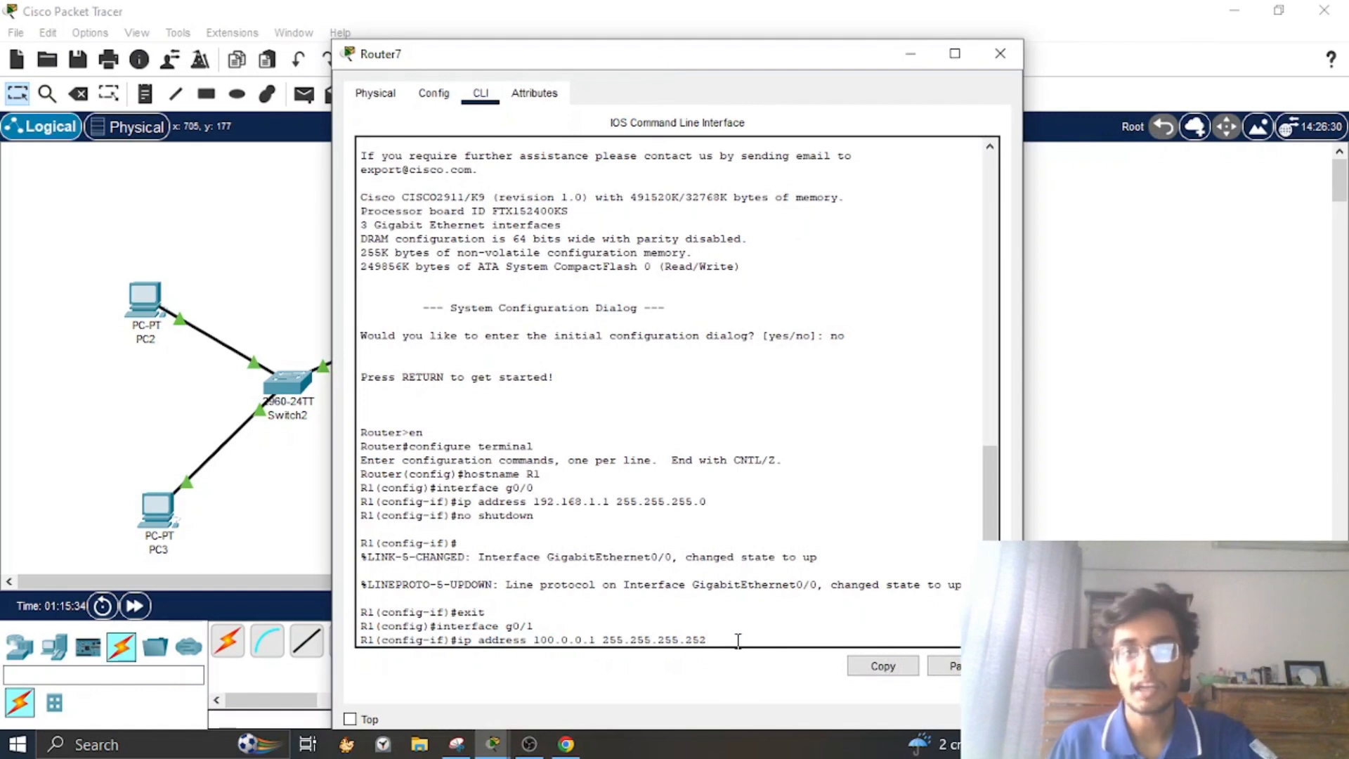
left_click_drag(737, 641, 605, 642)
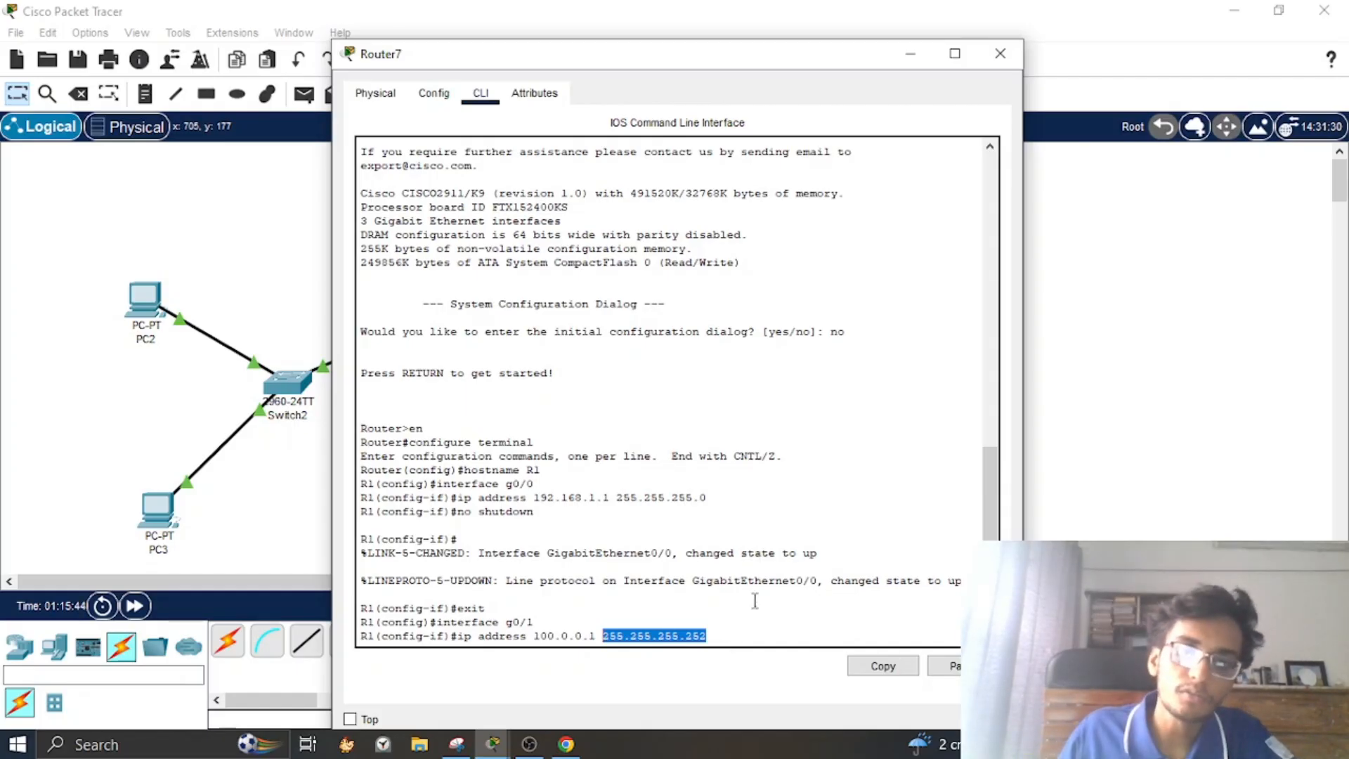
Step: Review the mask in R1's g0/1 address command, and apply address 100.0.0.1 with mask 255.255.255.252
left_click_drag(669, 70, 735, 62)
left_click(777, 631)
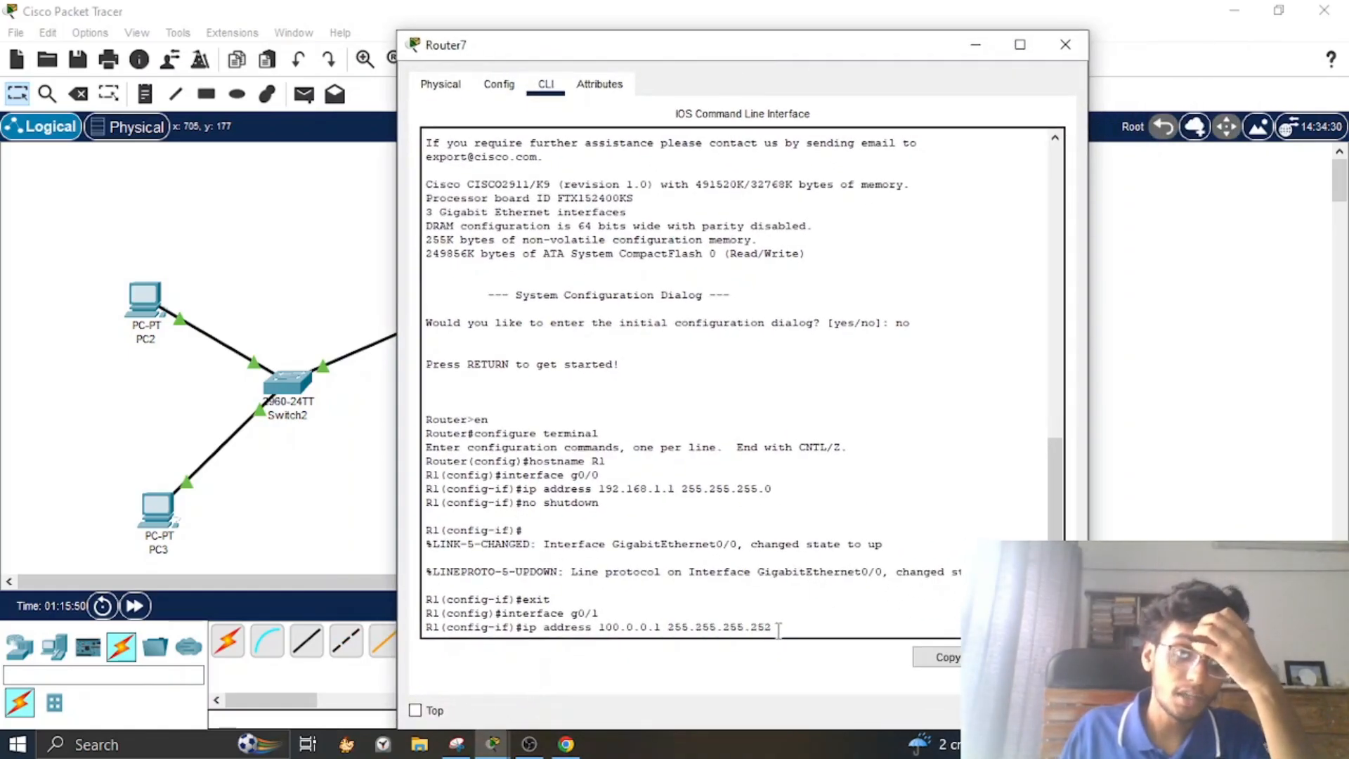
left_click_drag(772, 627, 745, 628)
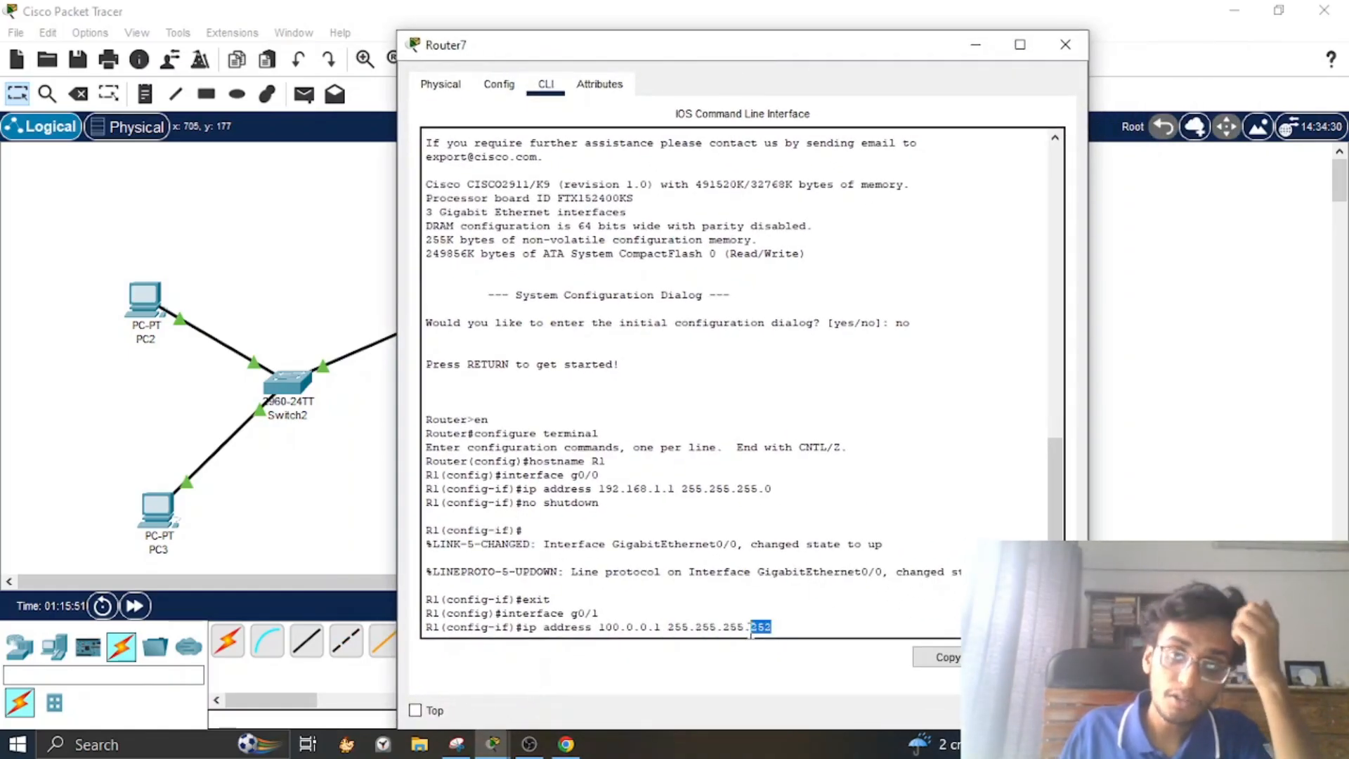
left_click(817, 631)
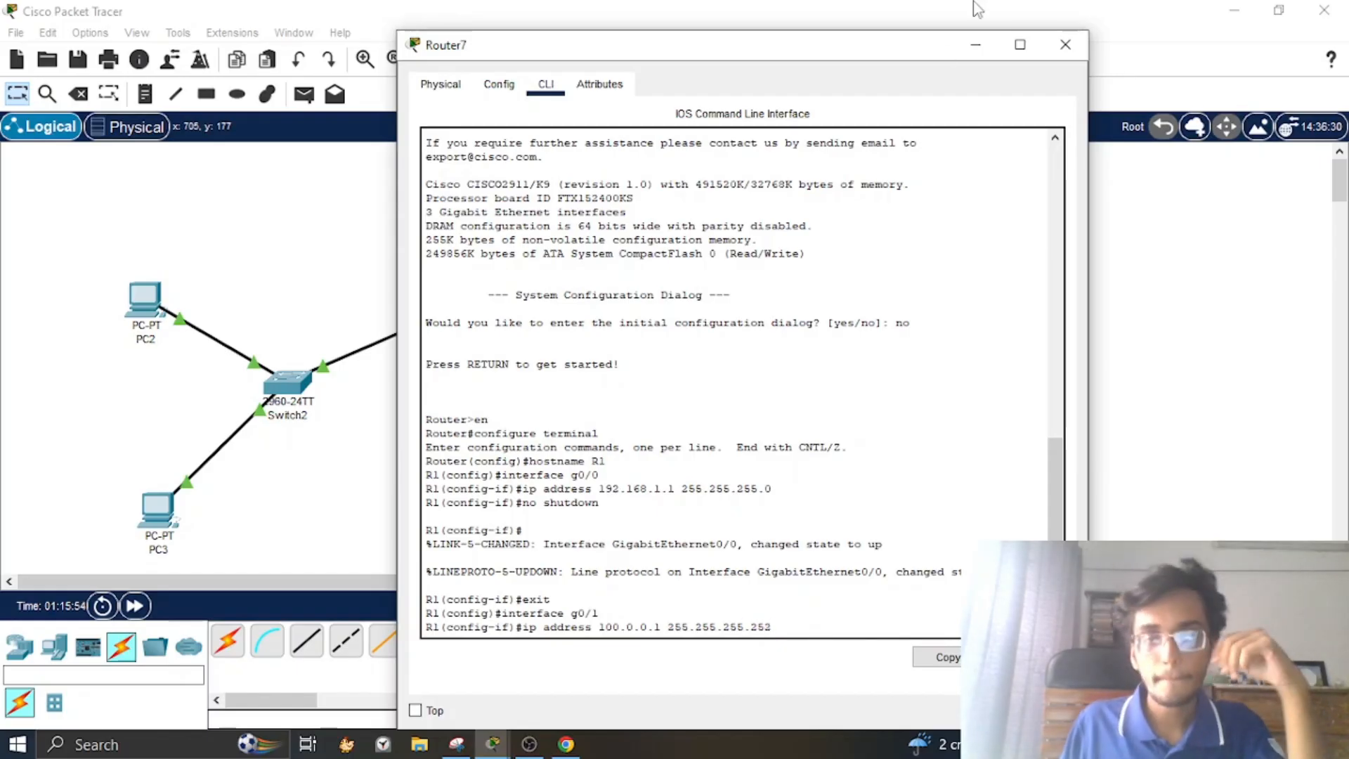
key("Return")
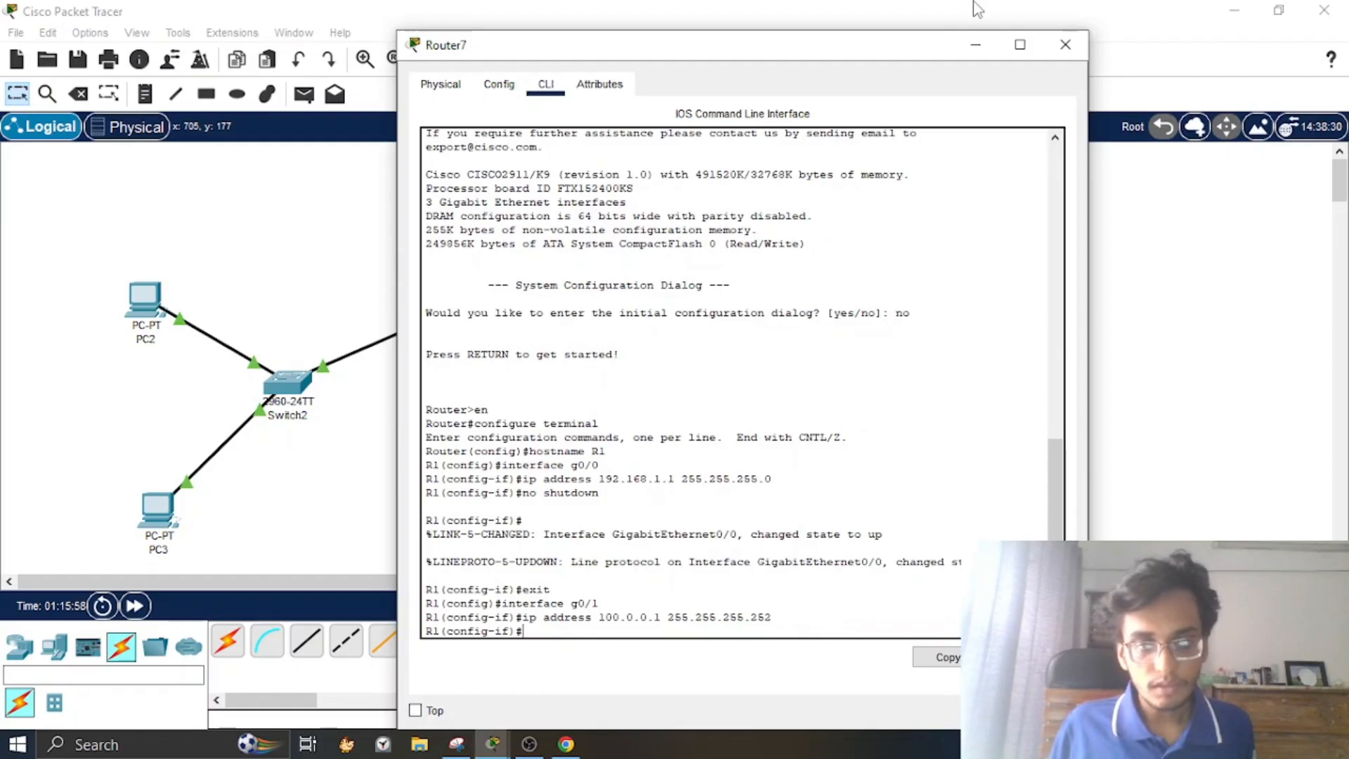
Step: Enable R1's g0/1 interface with no shutdown and close Router7's window
type("no shut")
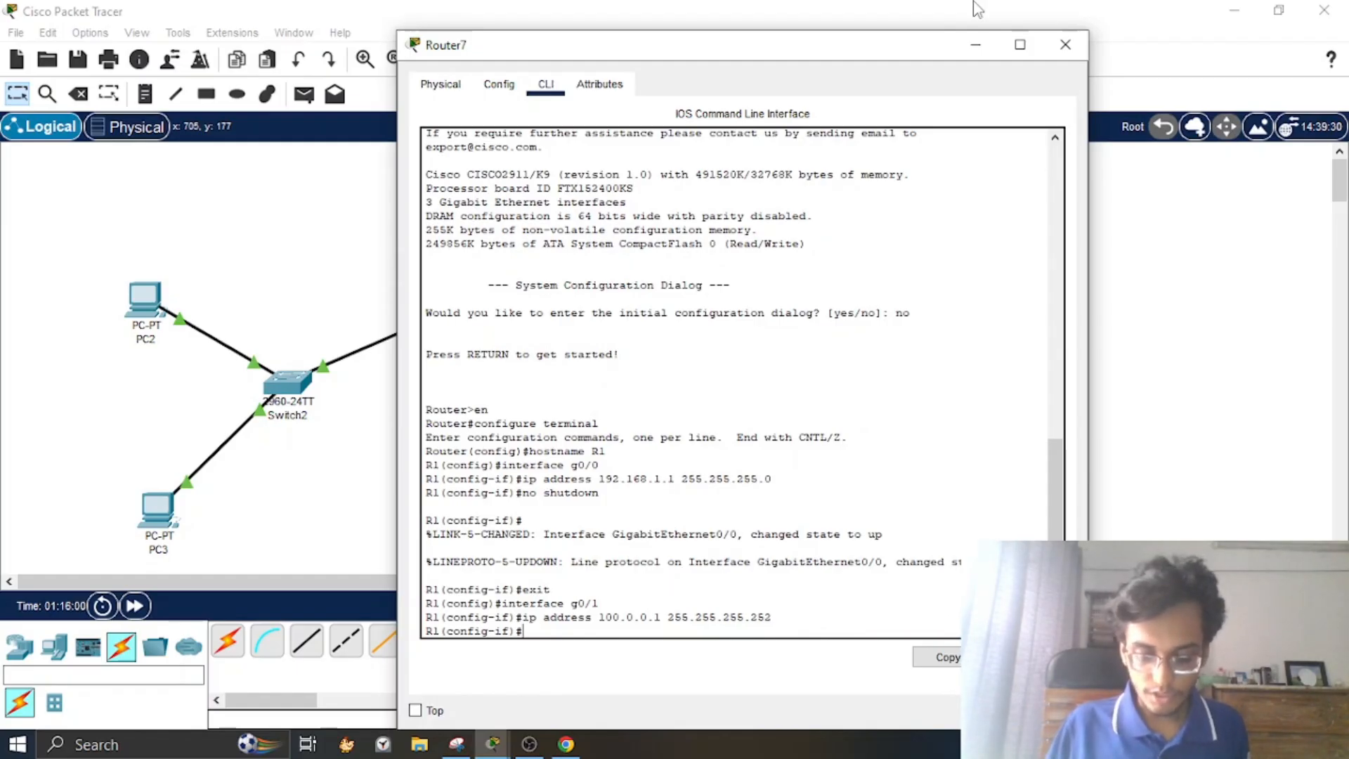
type("d")
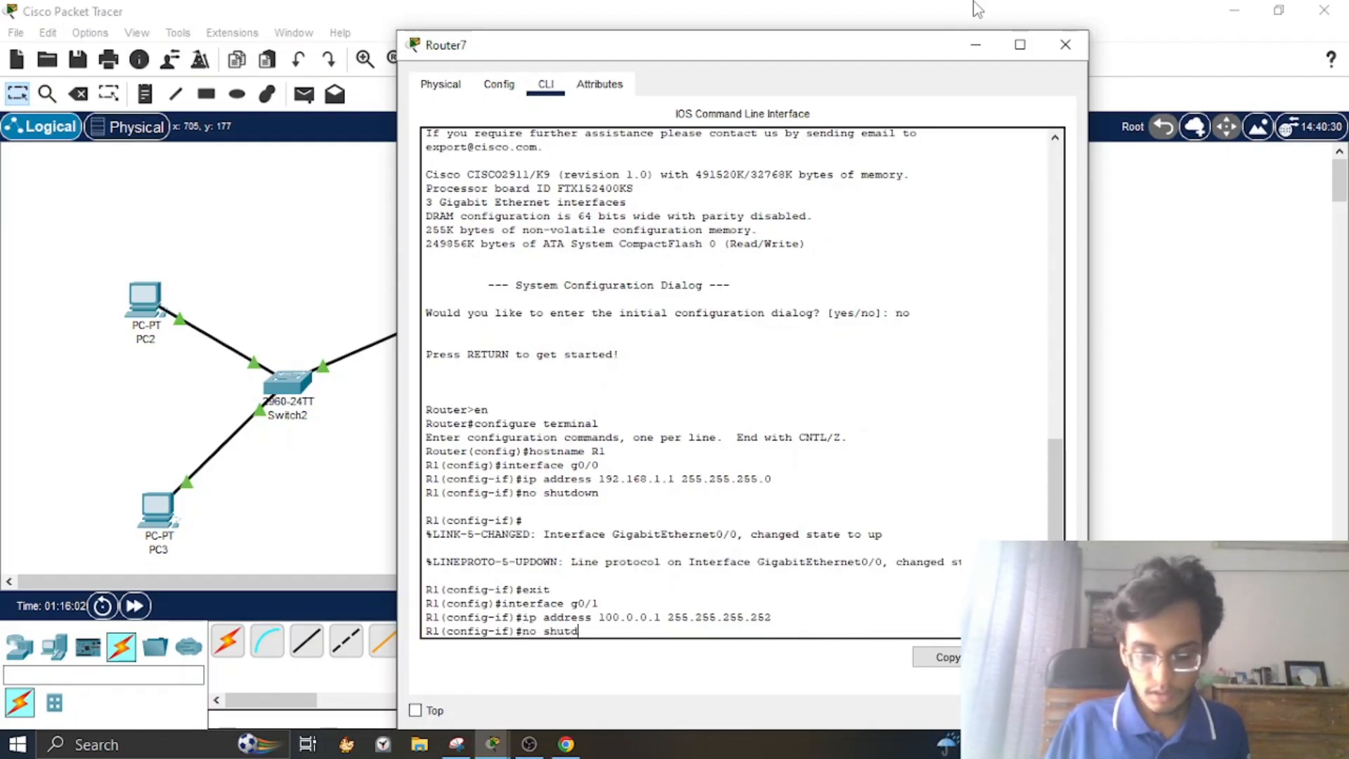
type("own")
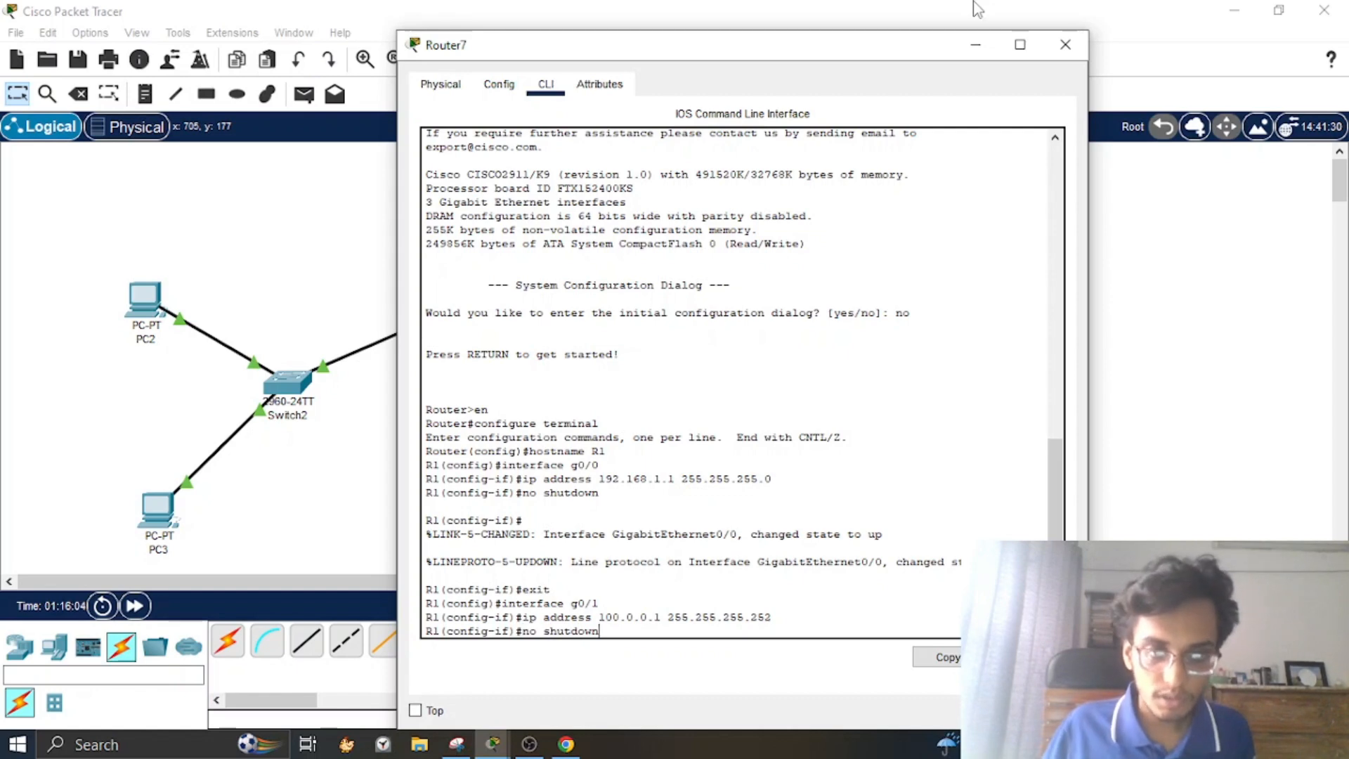
key("Return")
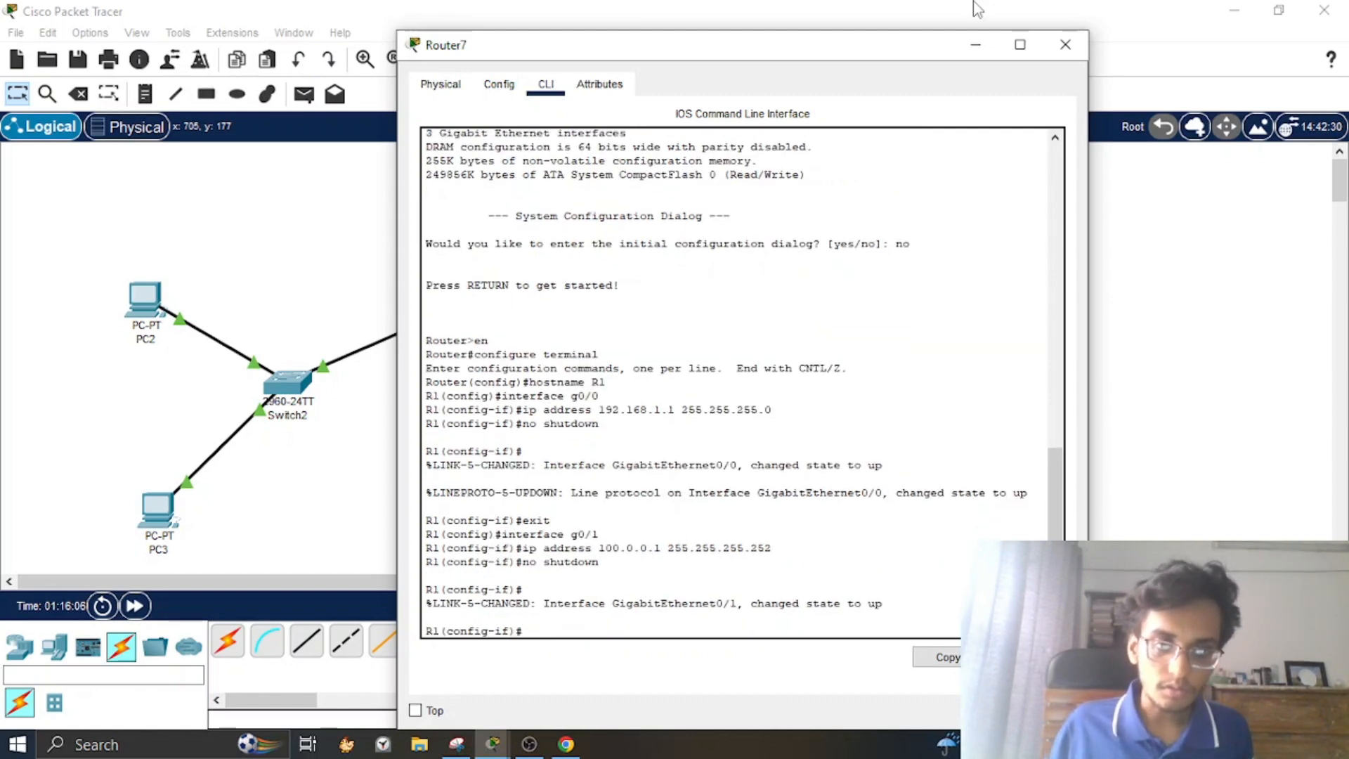
left_click(1065, 45)
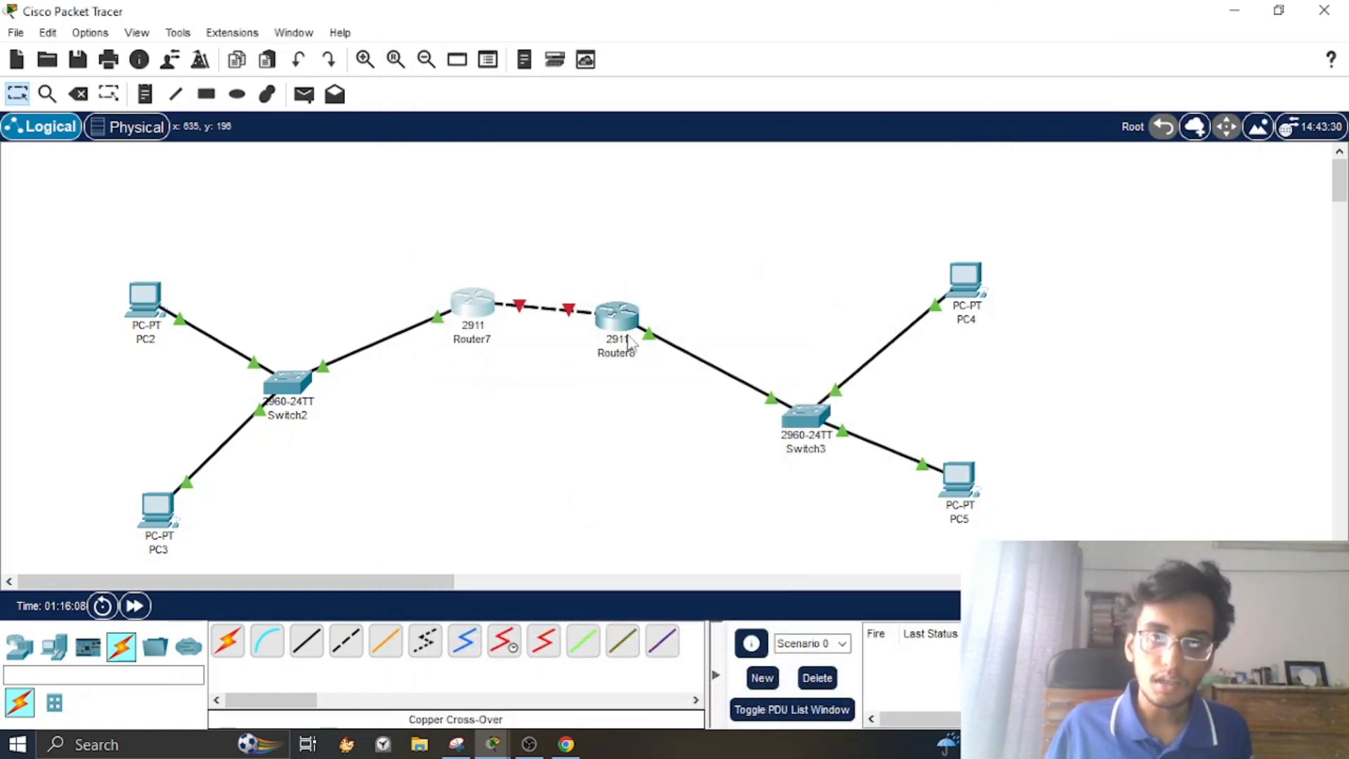
Step: On Router8's command line, exit the g0/0 configuration and enter configuration of interface g0/1
left_click(627, 324)
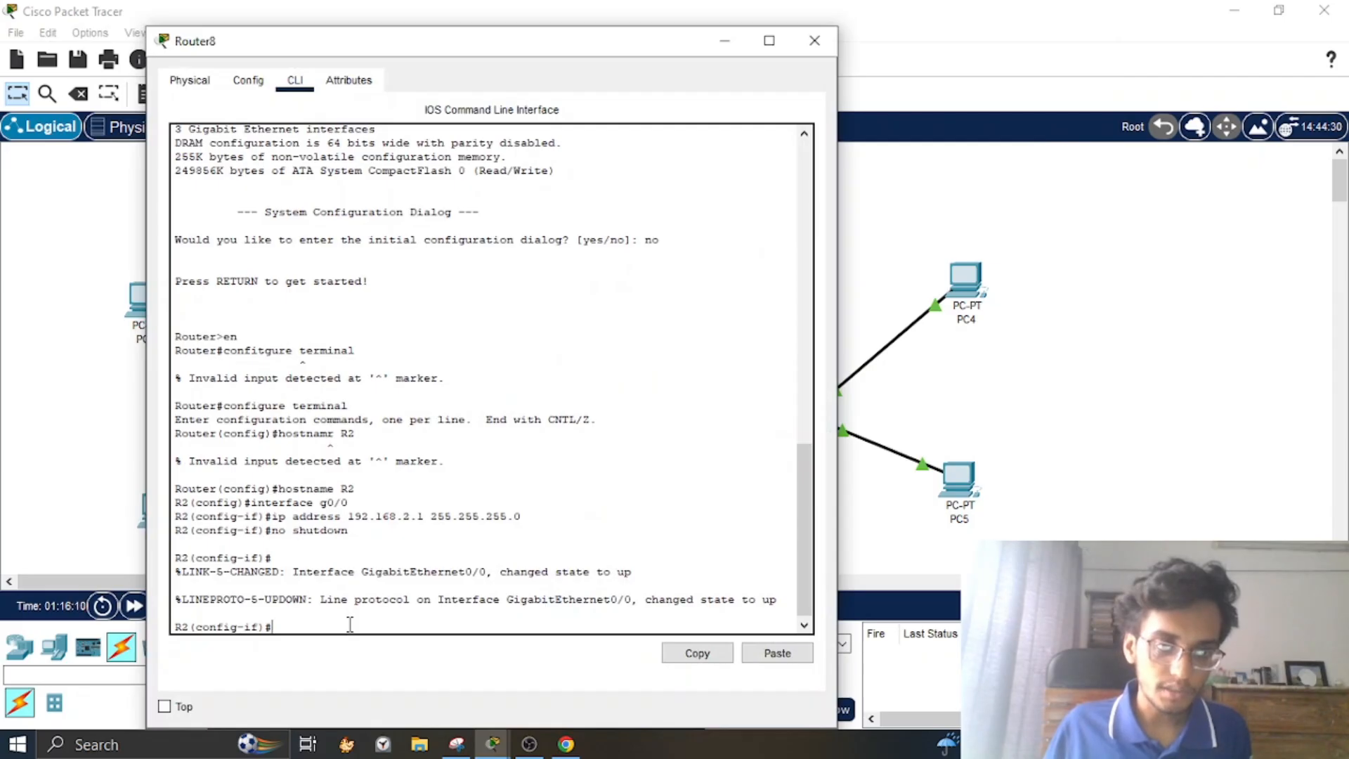
type("ei")
key("BackSpace")
type("xit")
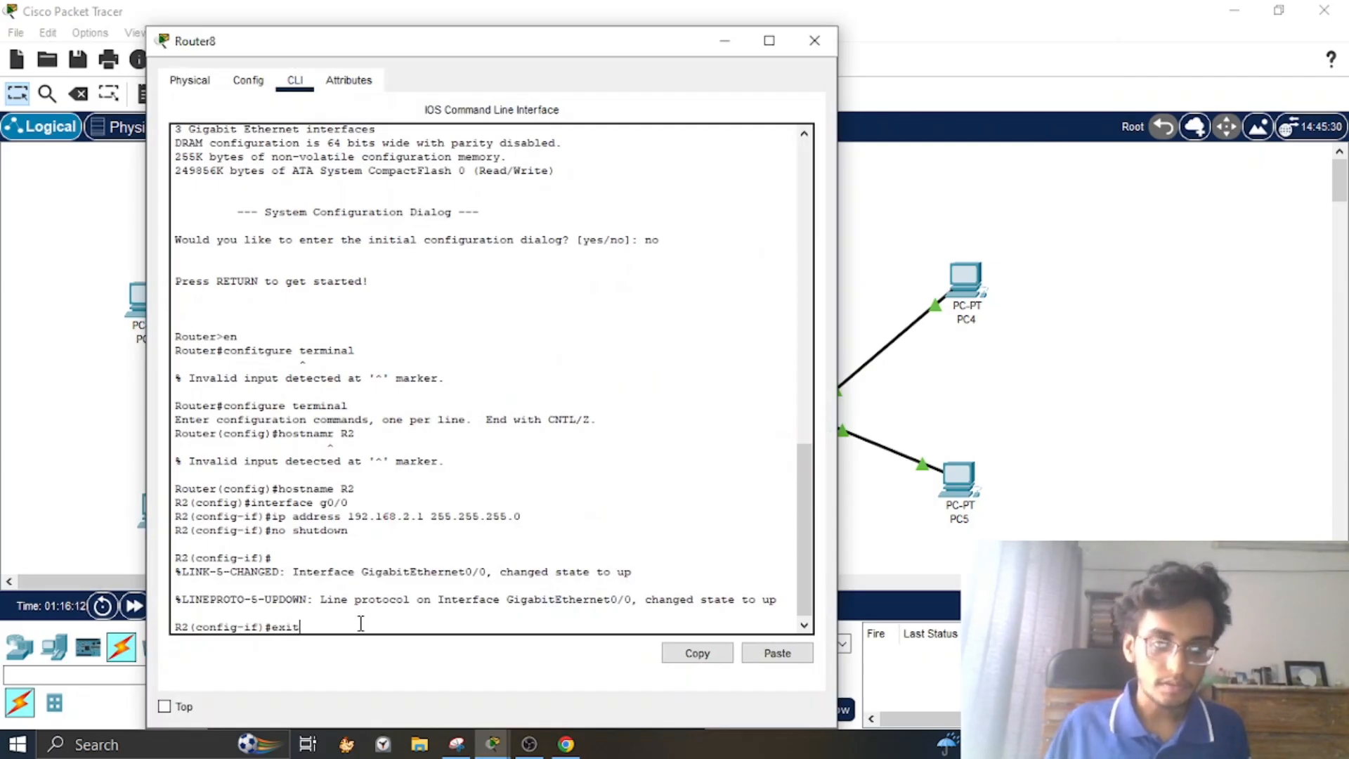
key("Return")
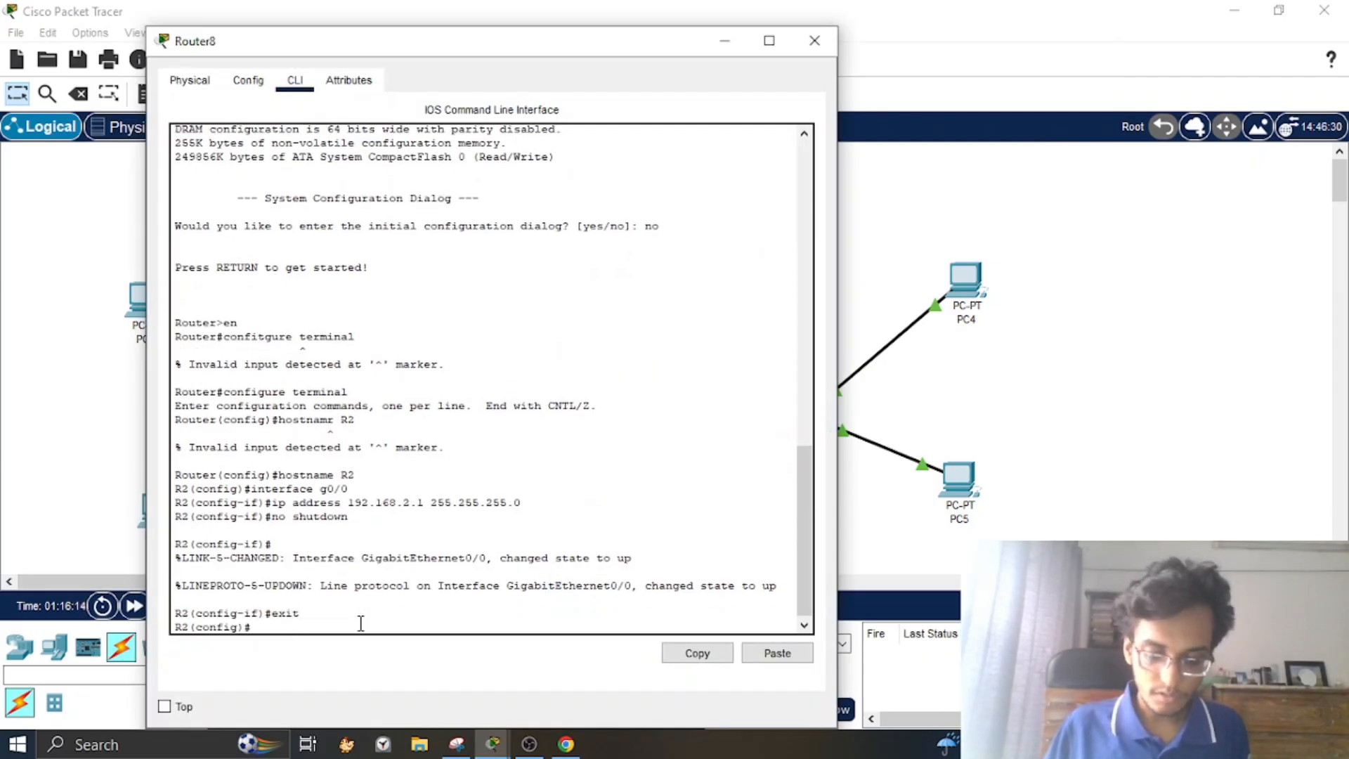
type("inter")
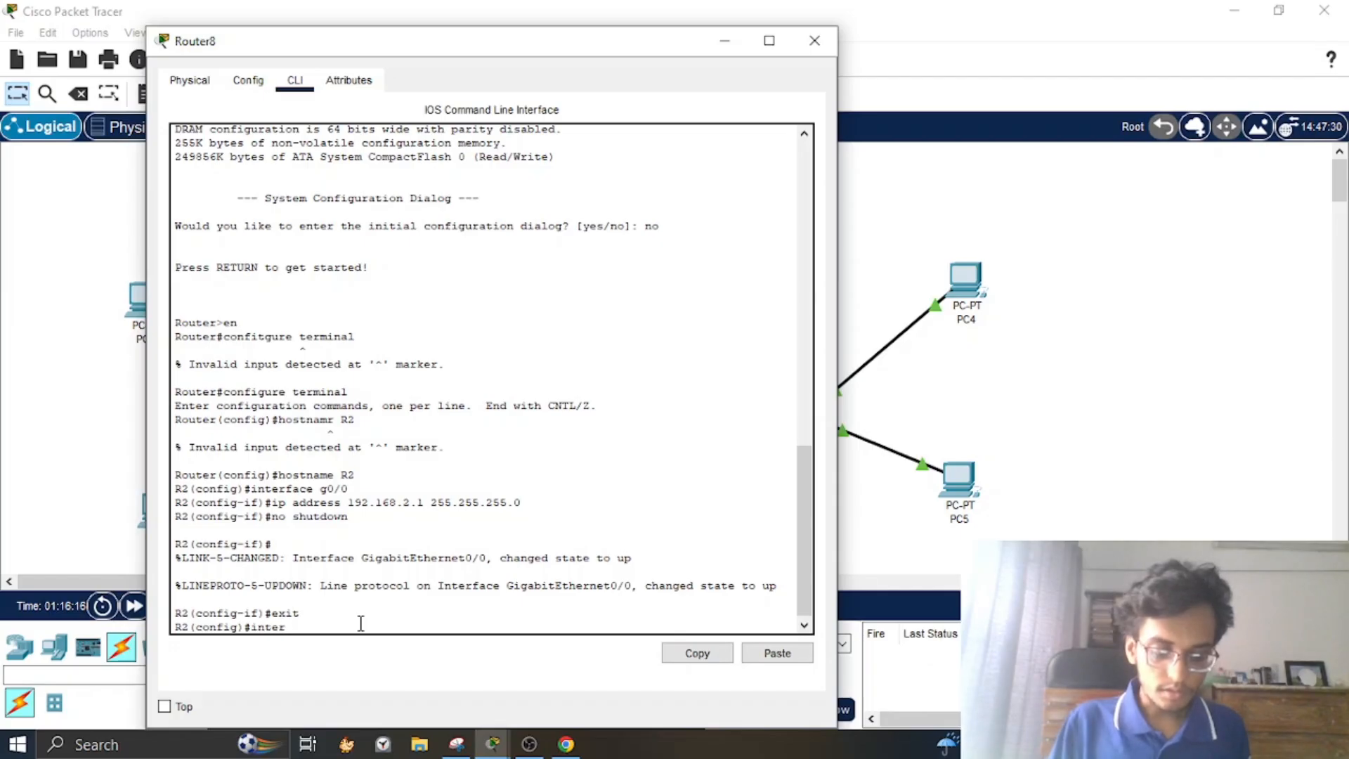
type("face g0")
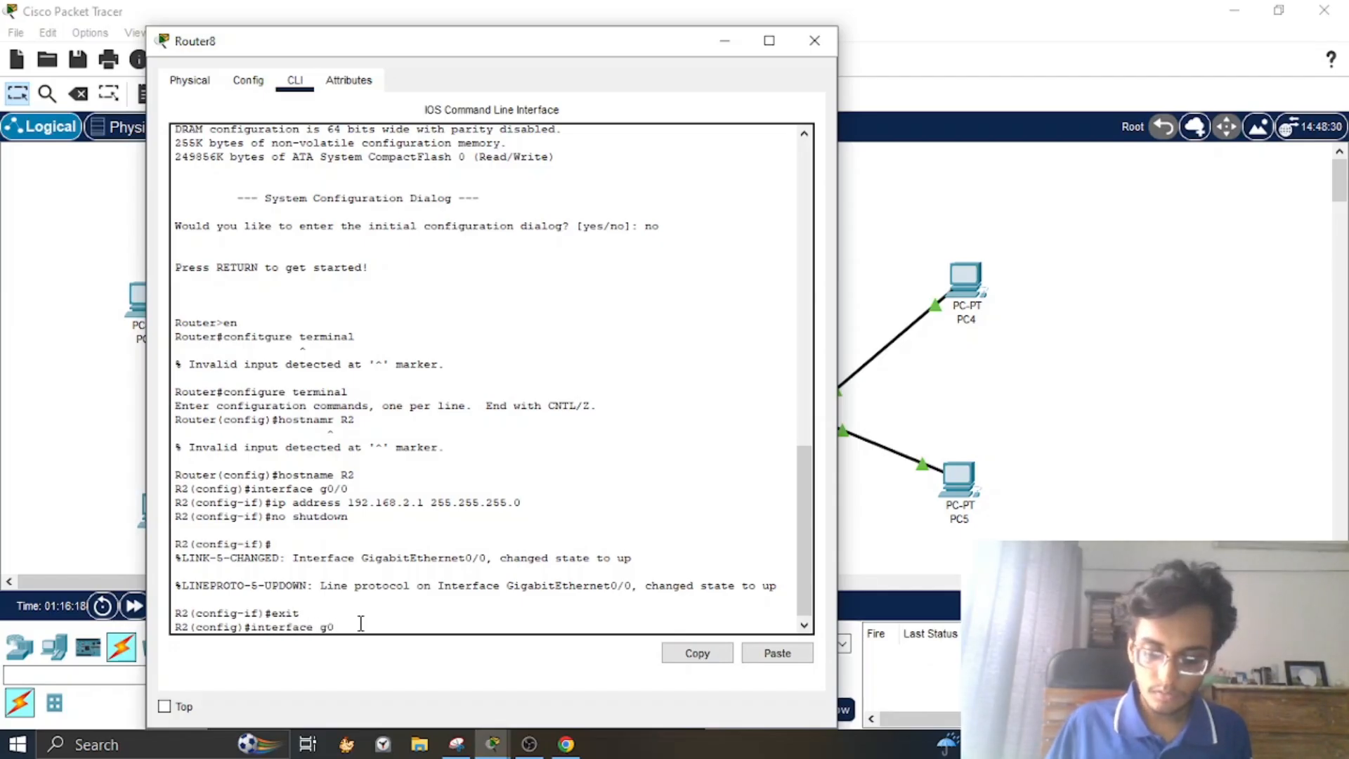
type("/1")
key("Return")
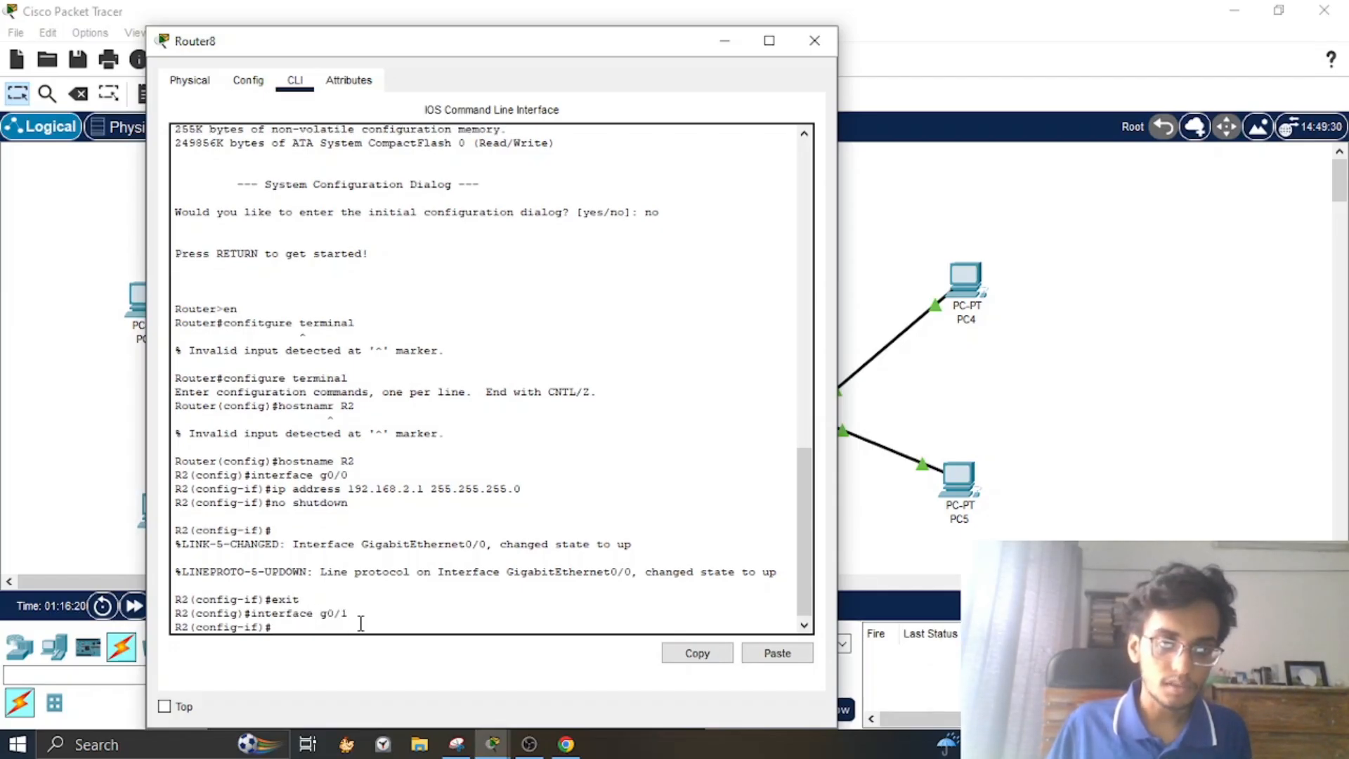
Step: Assign R2's g0/1 the IP address 10.0.0.2 with mask 255.255.255.252
type("ip")
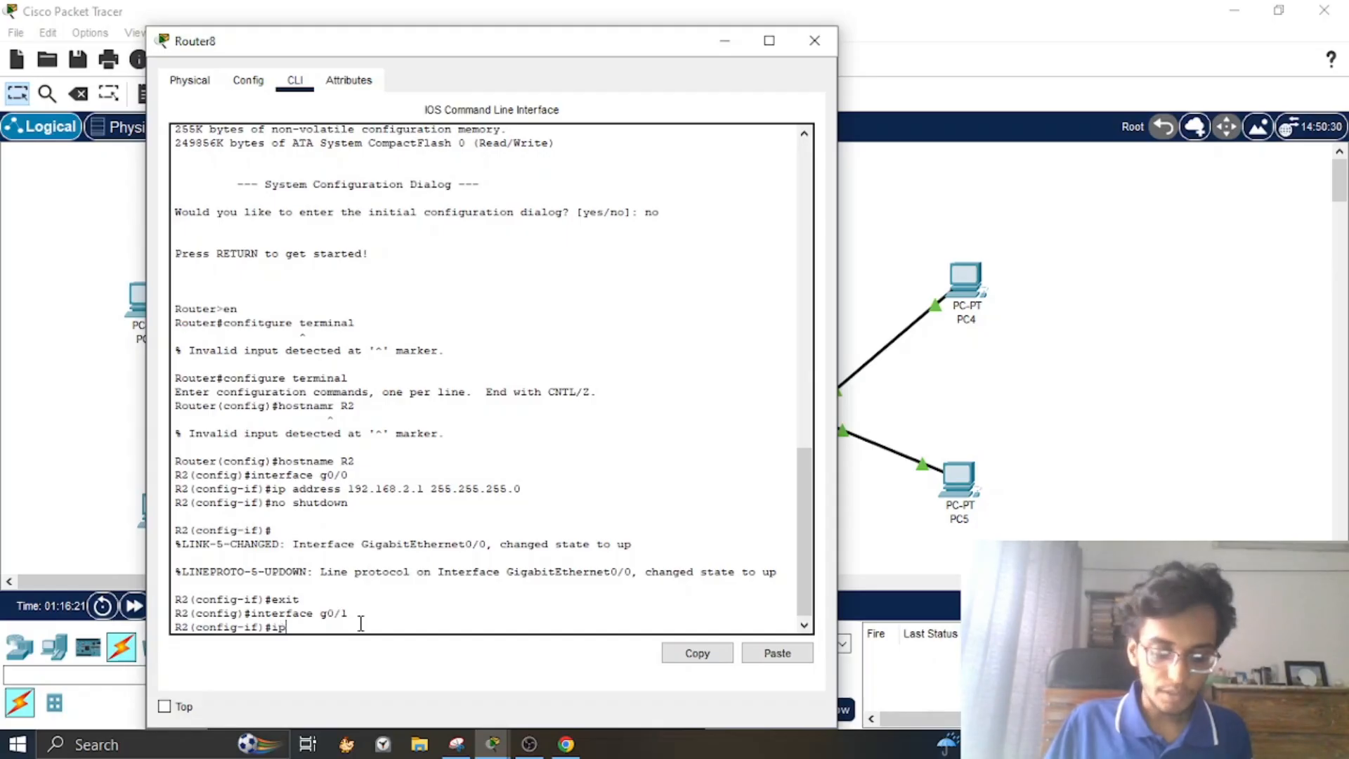
type(" address 10.0.0.2")
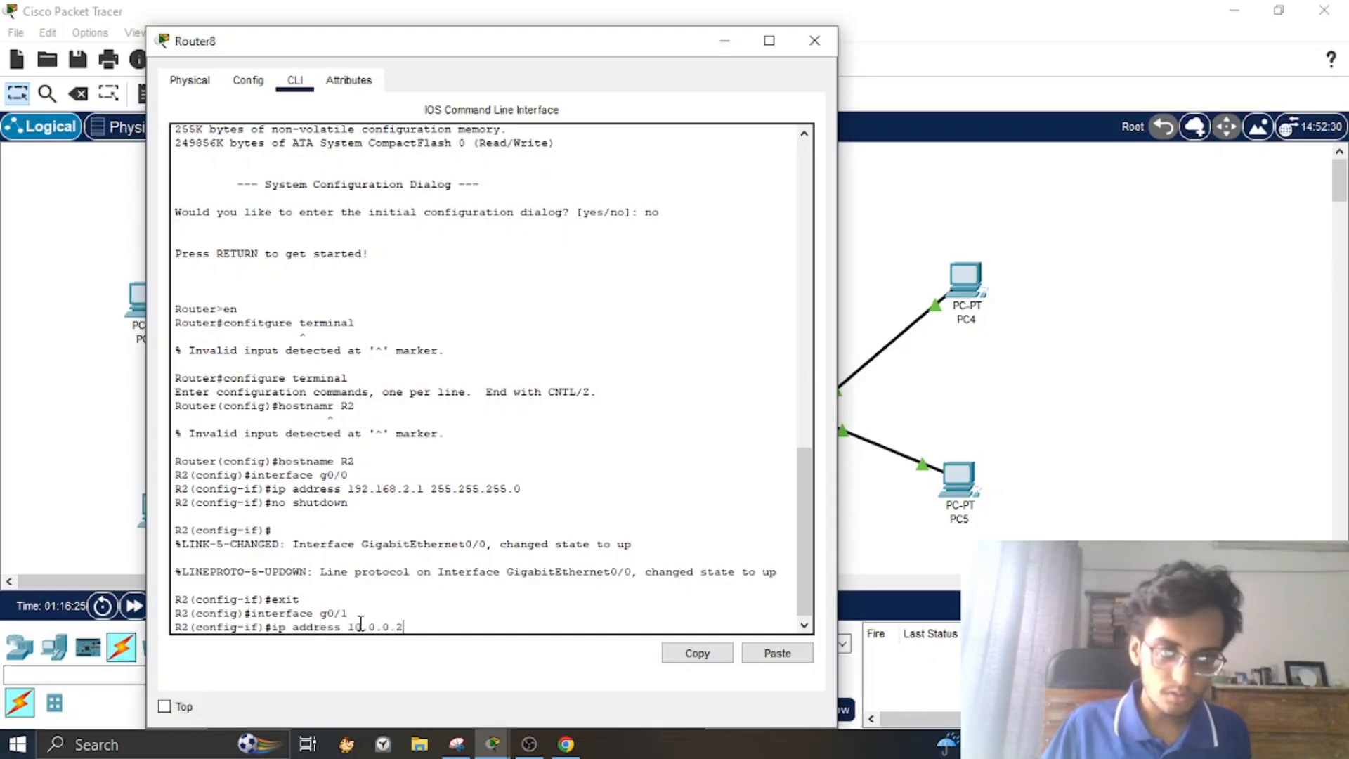
type(" 255.2")
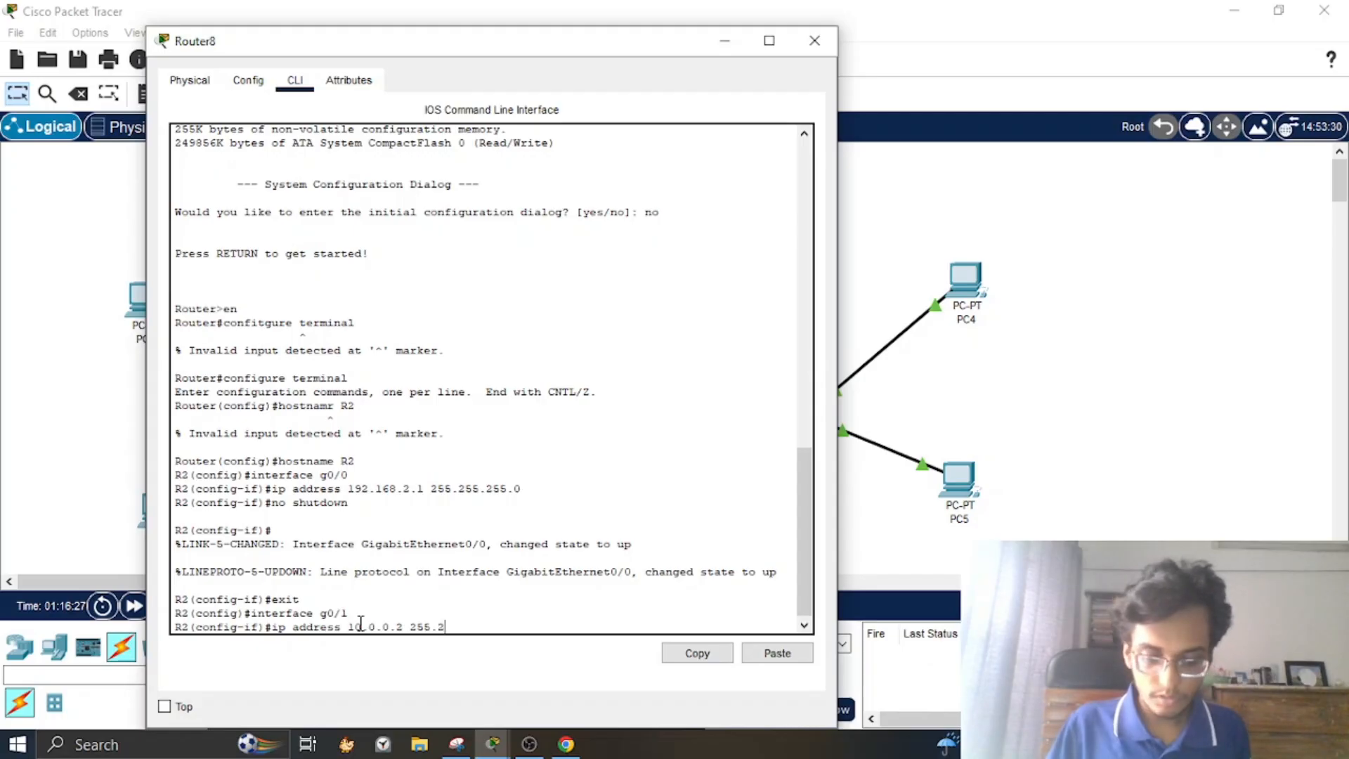
type("55.255.")
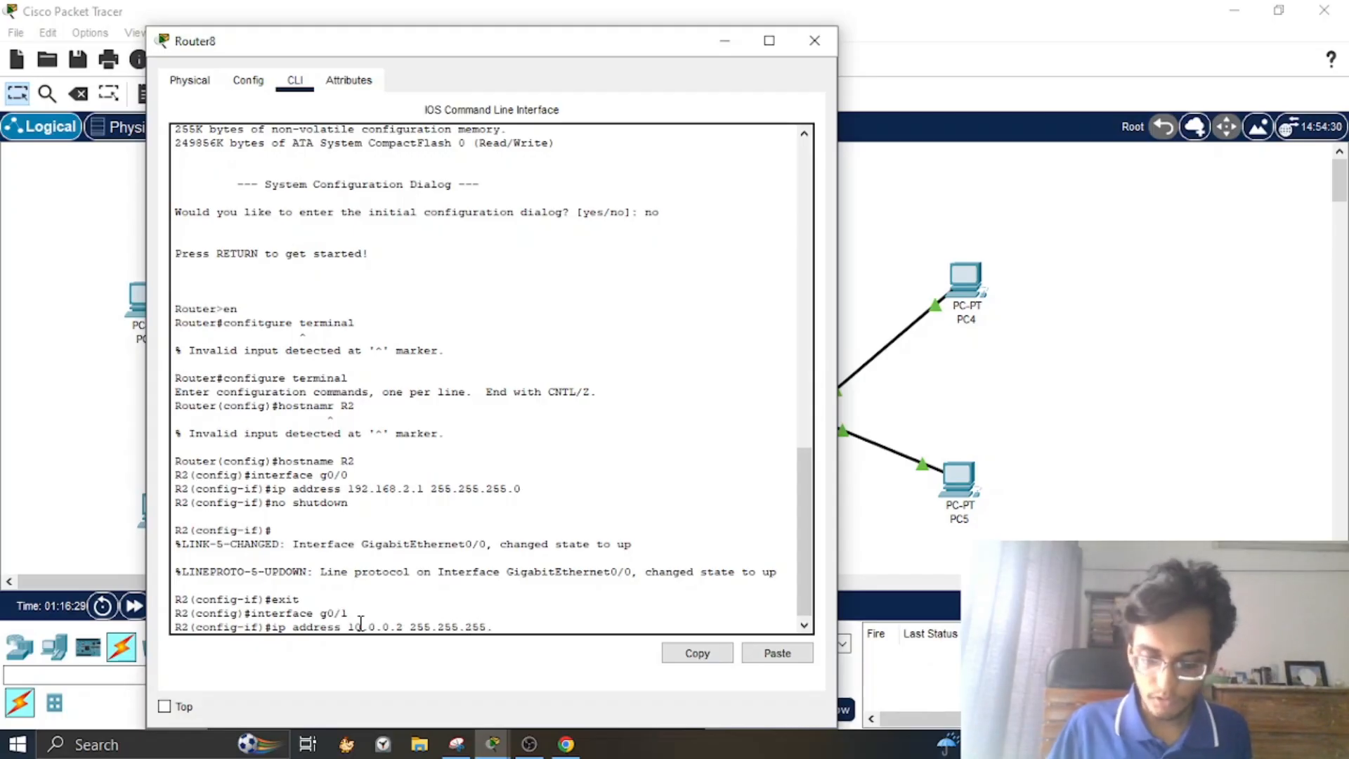
type("252")
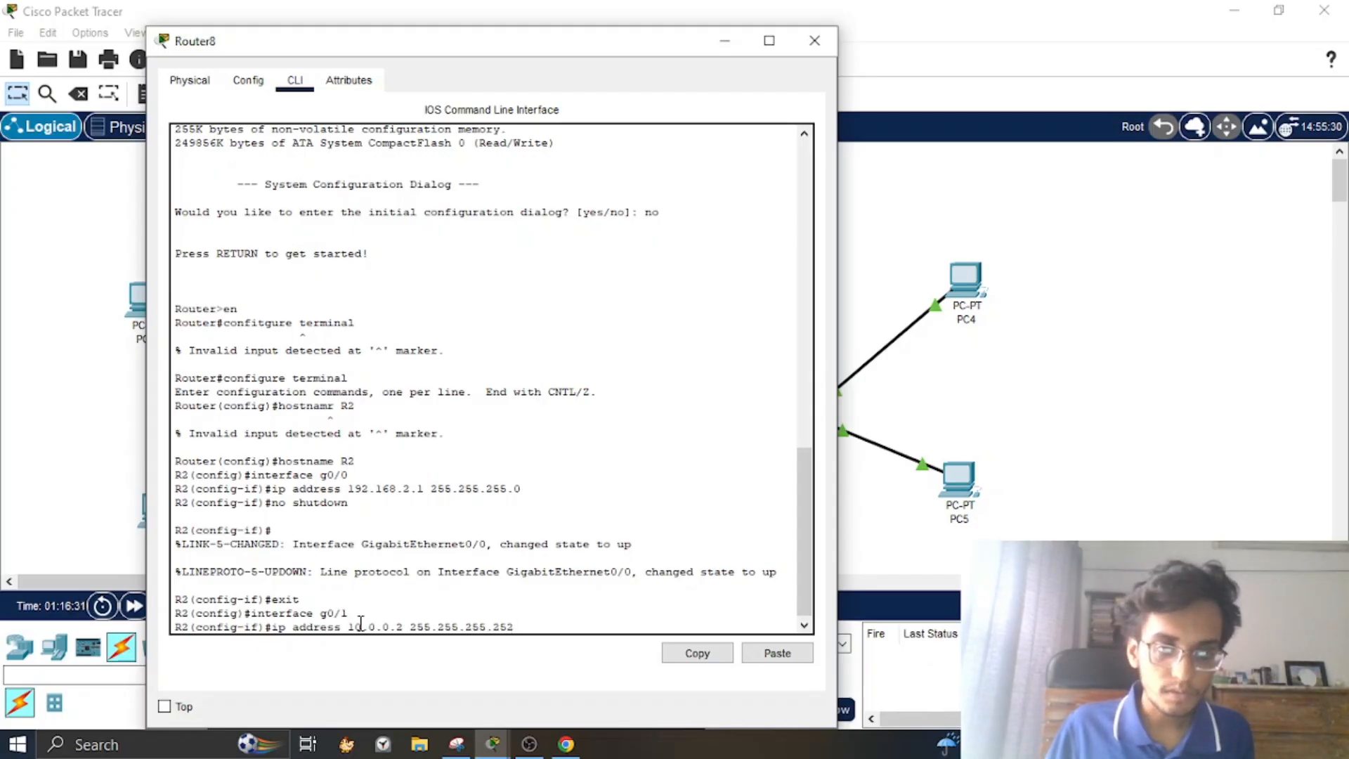
key("Return")
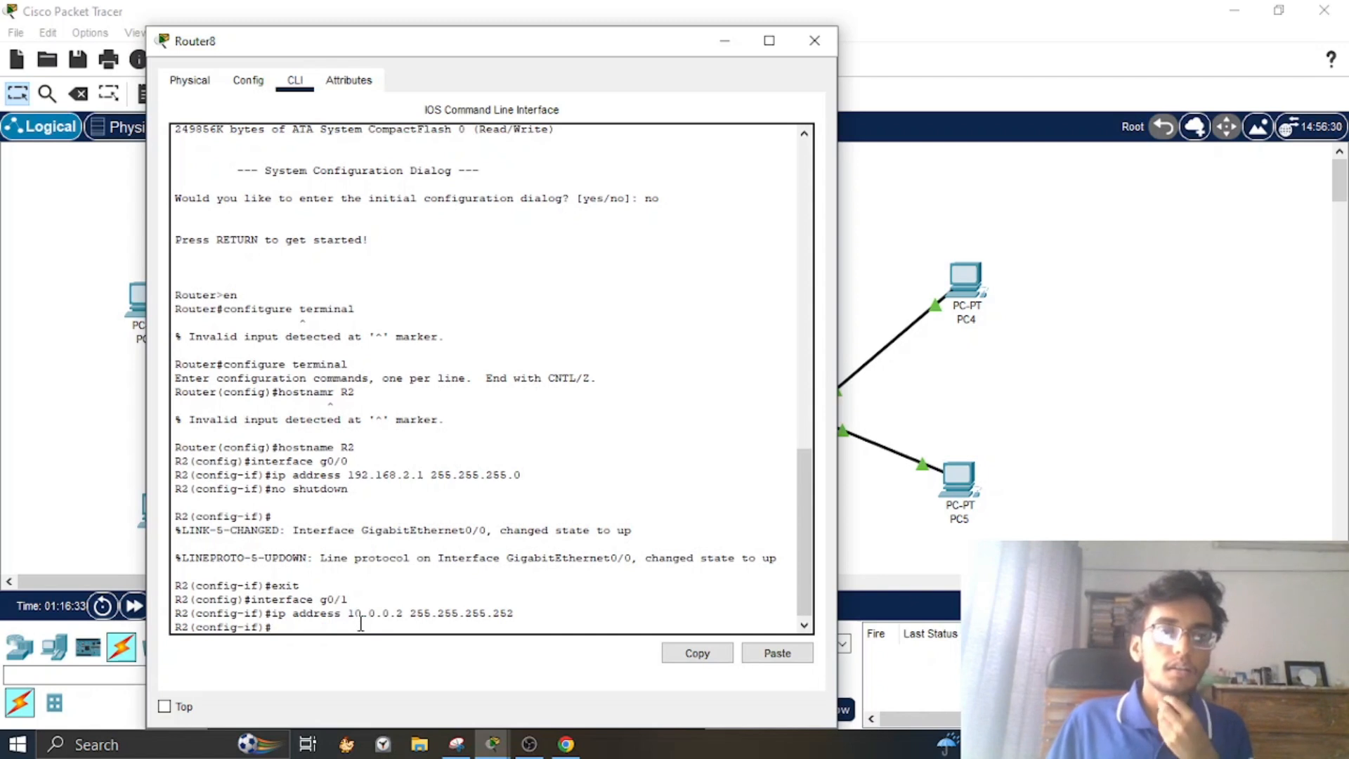
Step: Enable R2's g0/1 interface with no shutdown and close Router8's window
type("n")
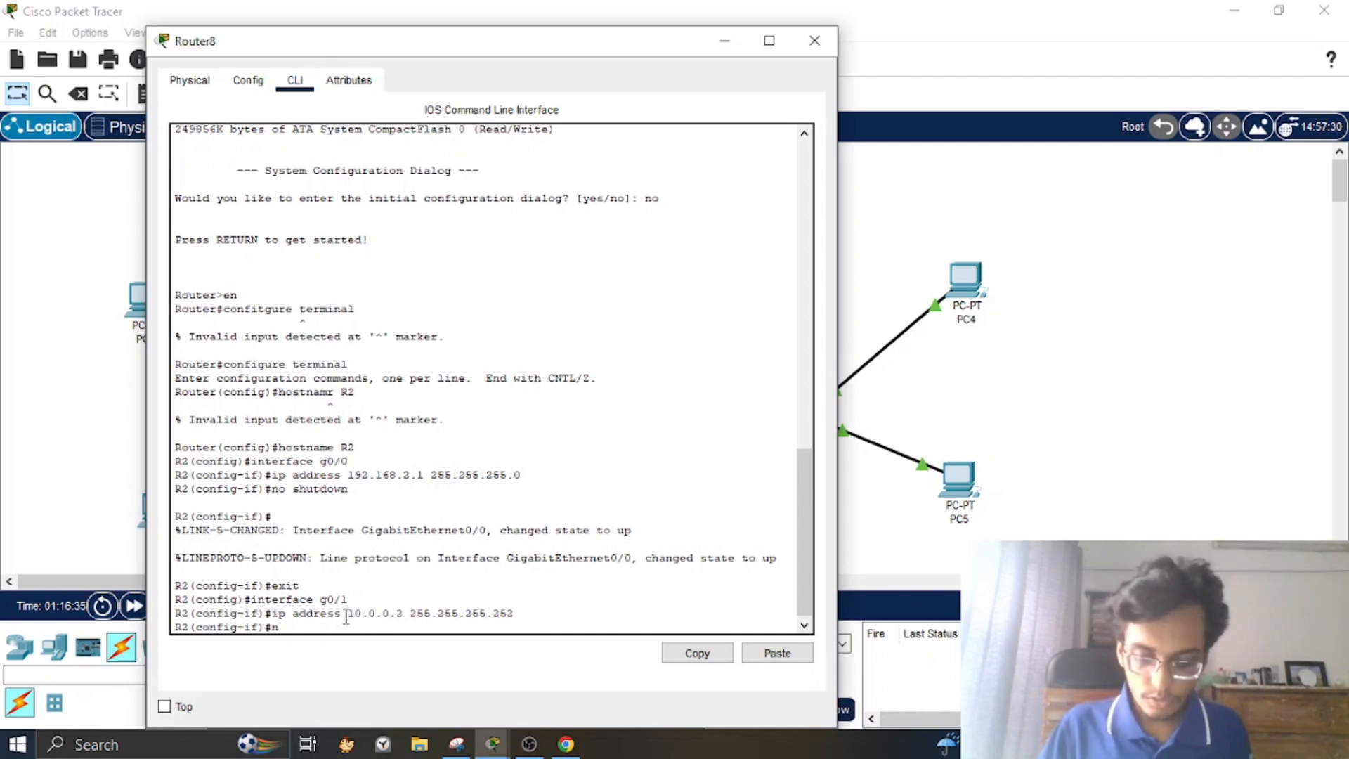
type("o shutdown")
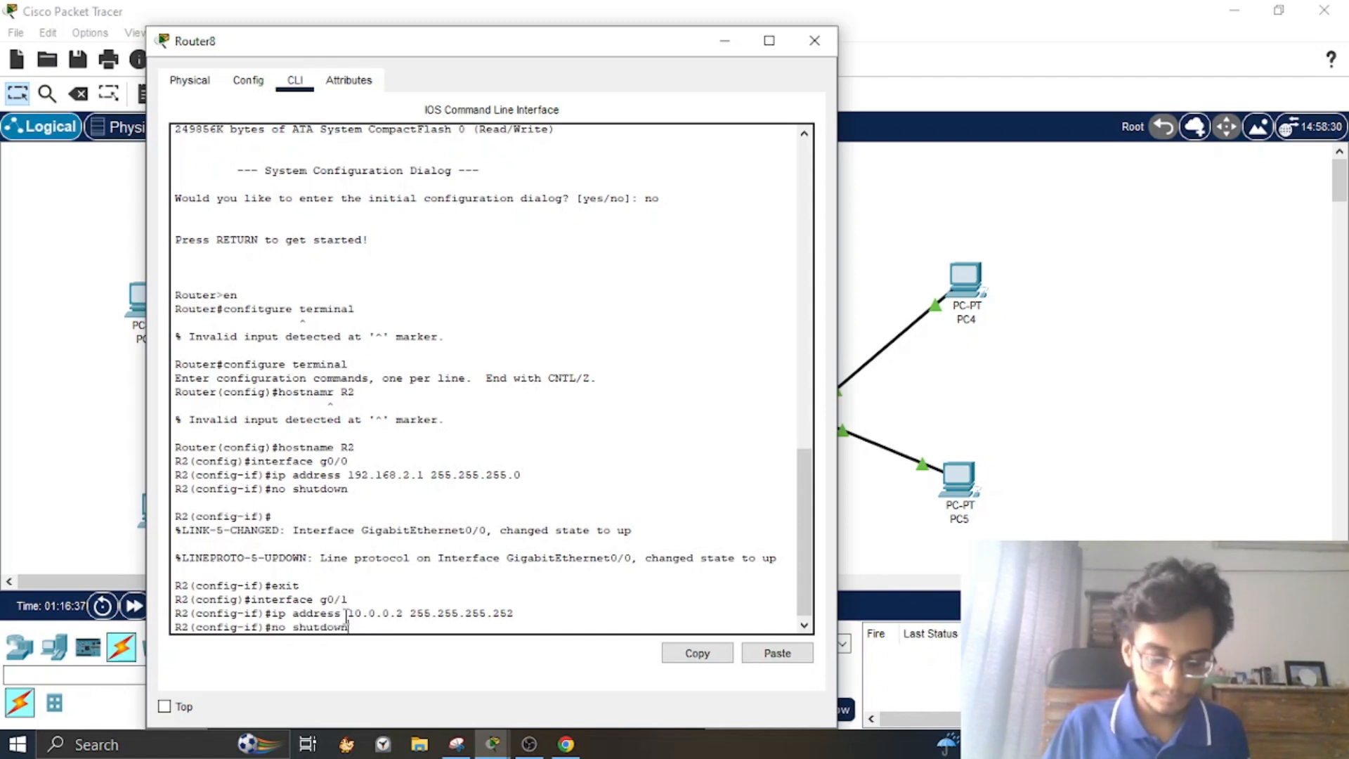
key("Return")
key("Return")
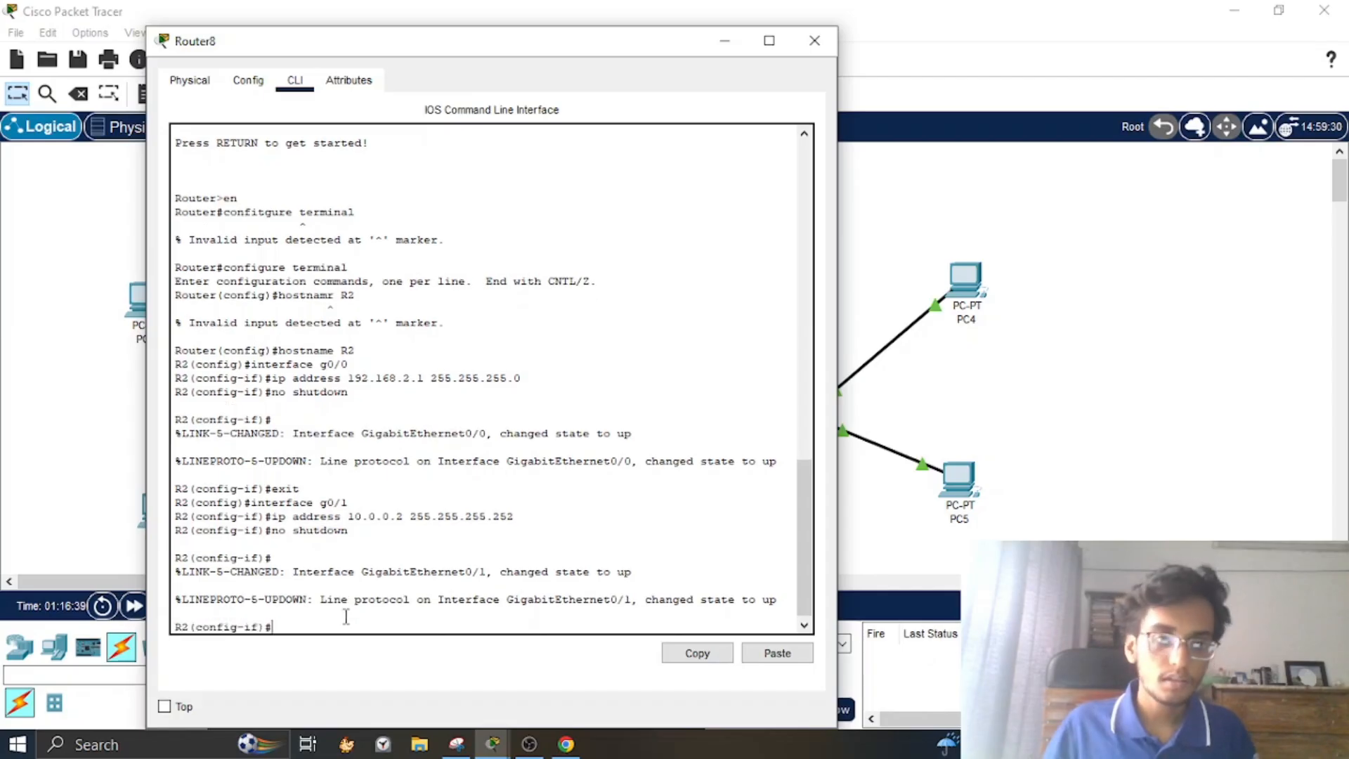
left_click(814, 40)
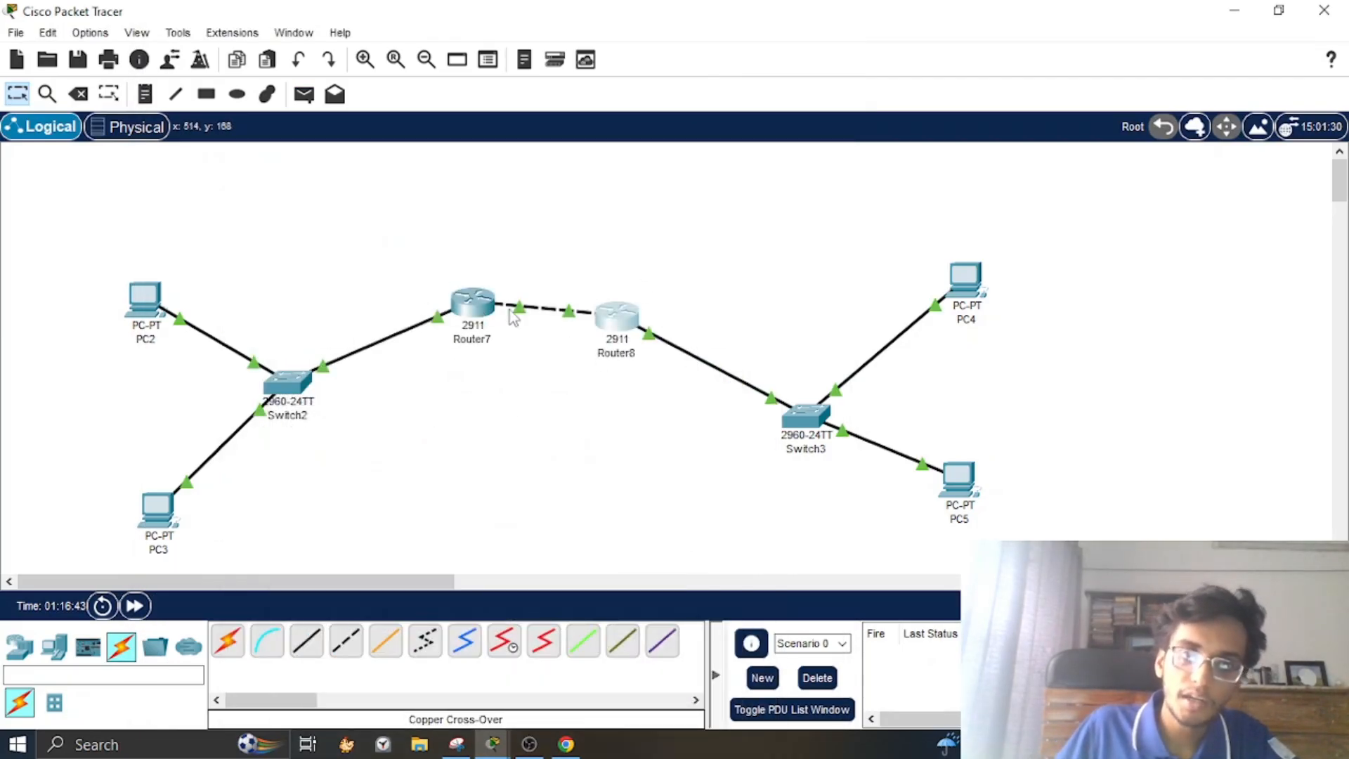
Step: Reopen Router7's command line and exit interface configuration back to R1's global configuration mode
left_click(465, 312)
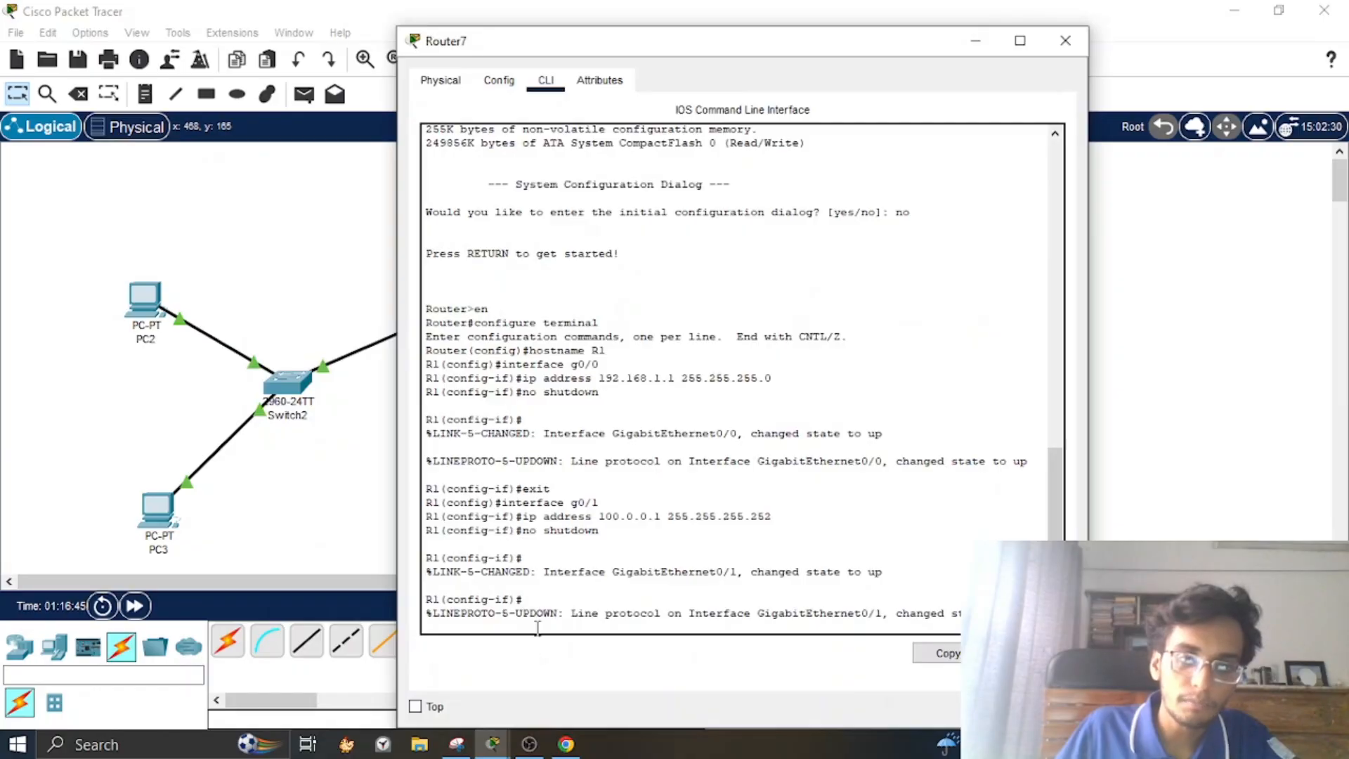
key("Return")
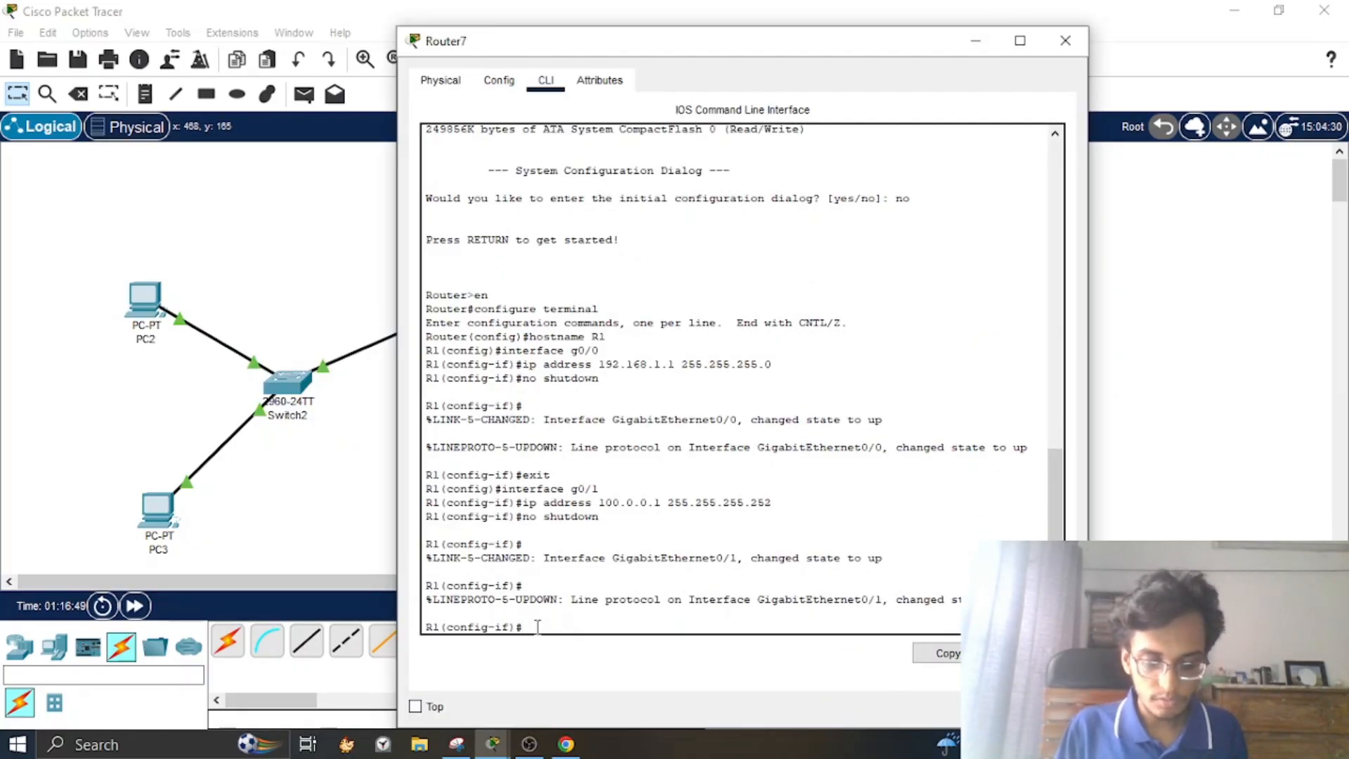
type("exit")
key("Return")
Step: Write a static route command on R1 for network 192.168.1.0 with mask 255.255.255.0 and next hop 10.0.0.2
type("ig)#i")
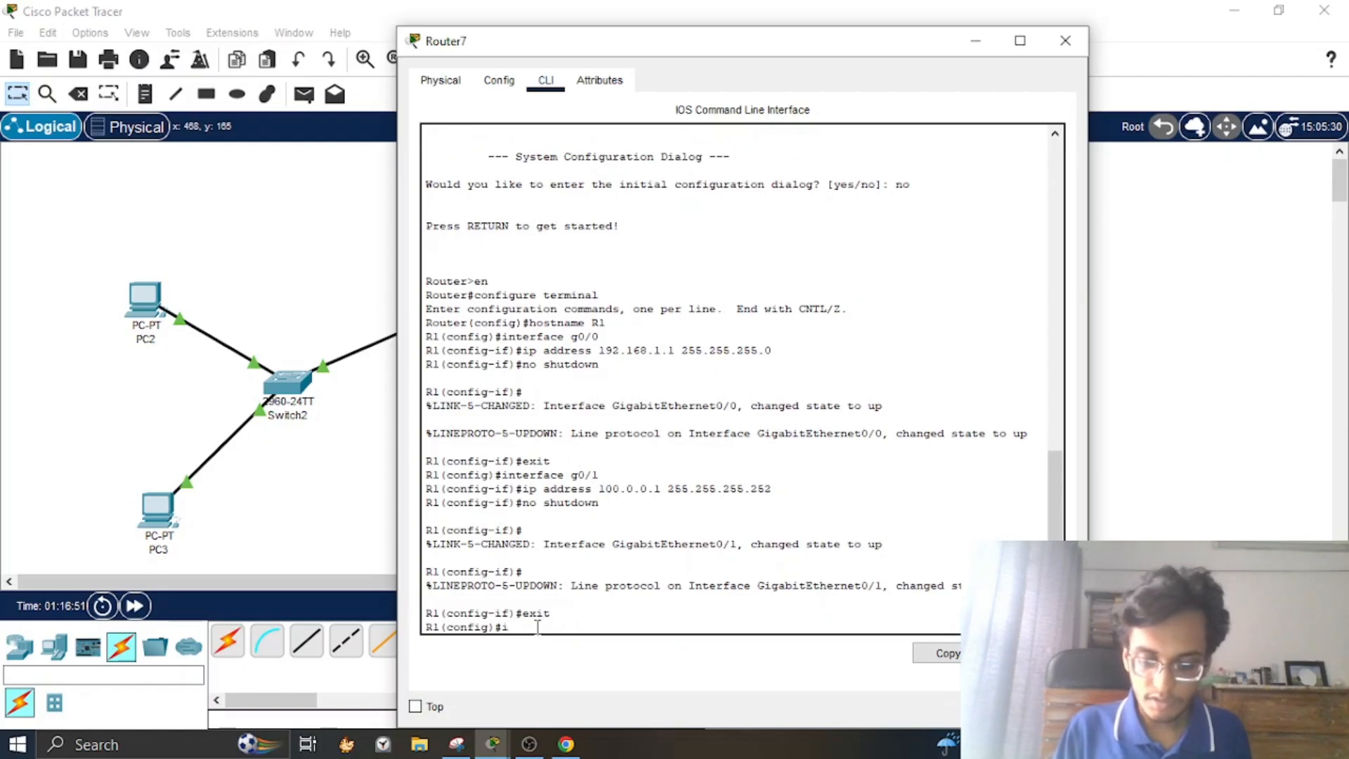
type("p ro")
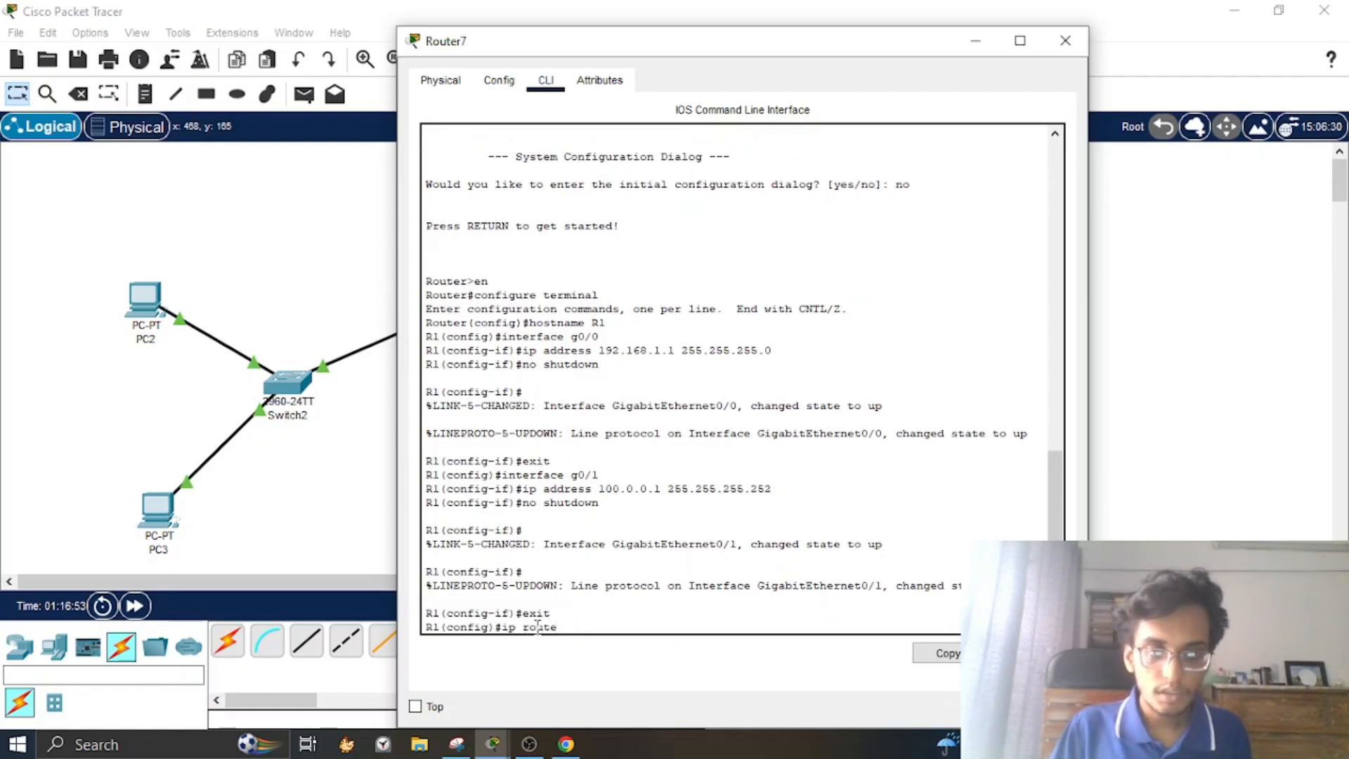
type("ute 1")
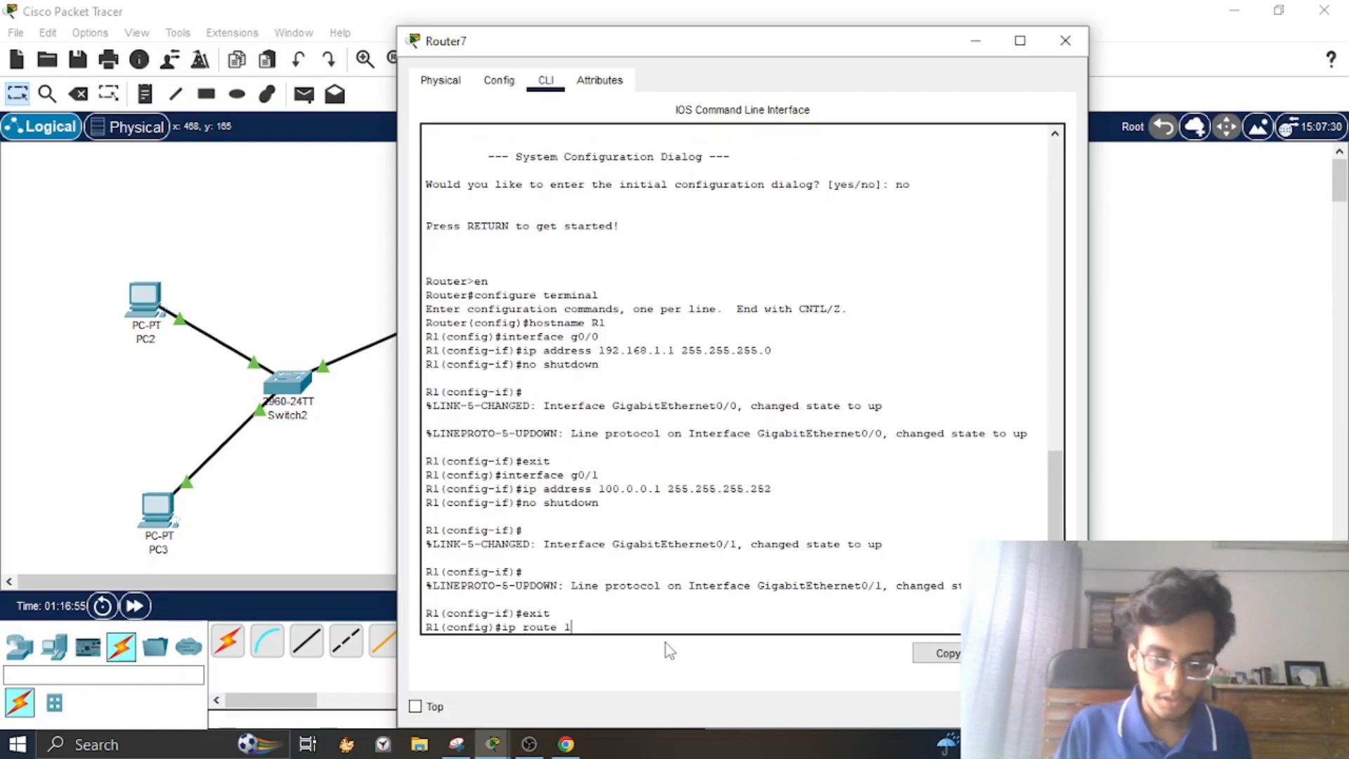
type("92.168")
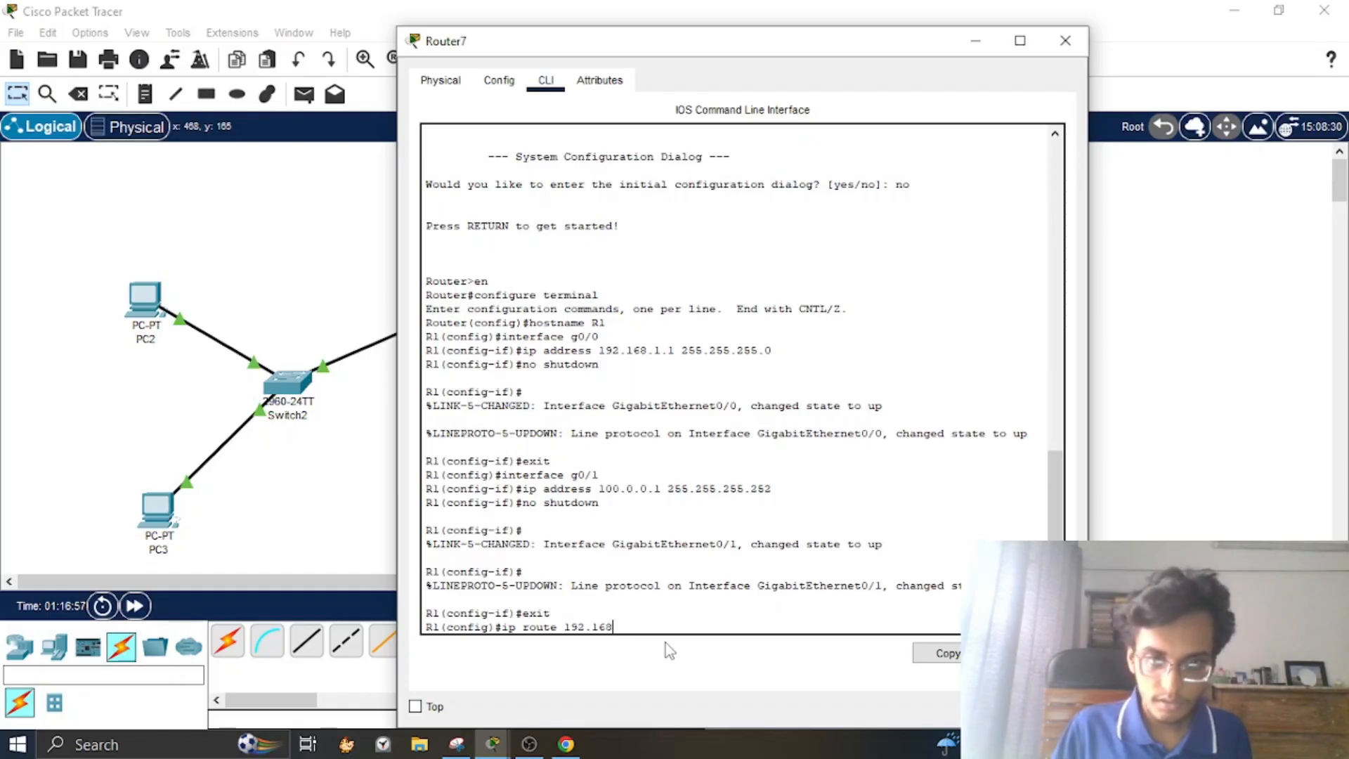
type(".1.1")
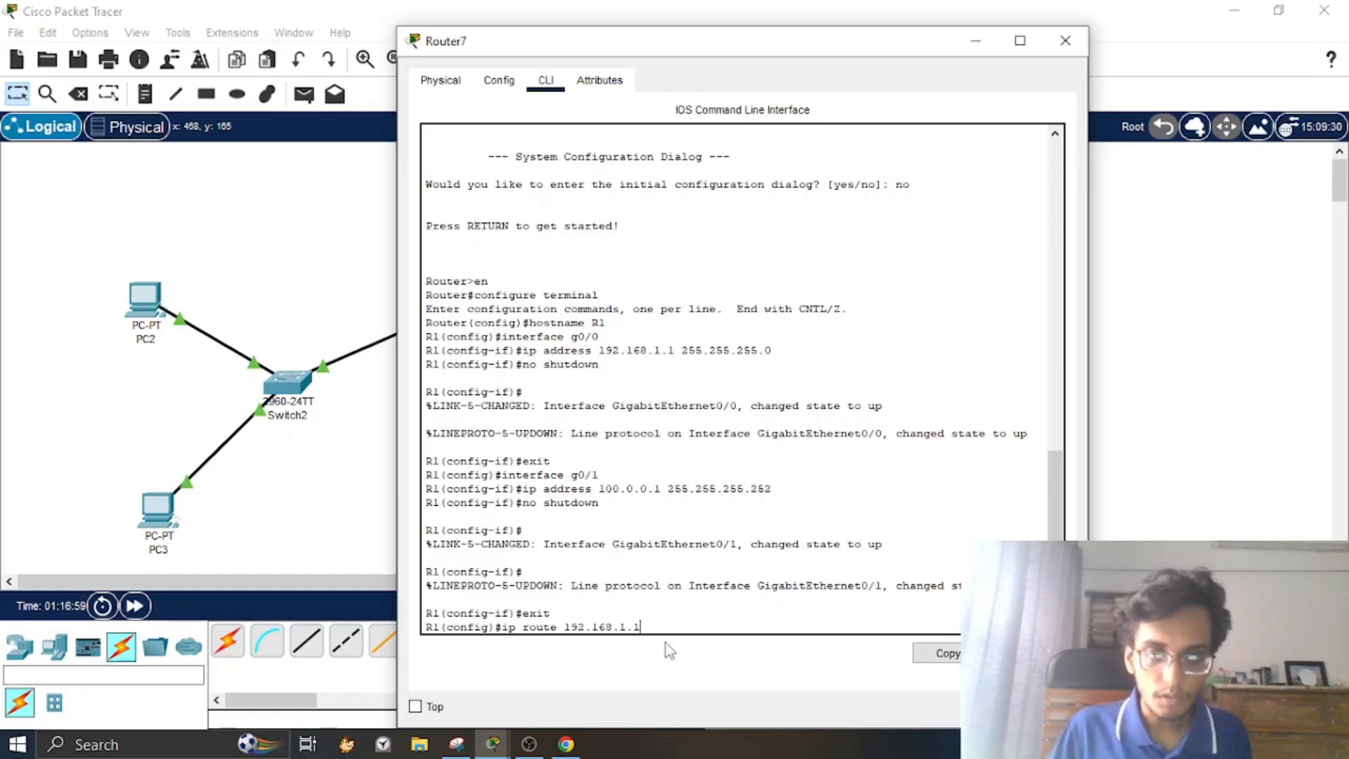
key("BackSpace")
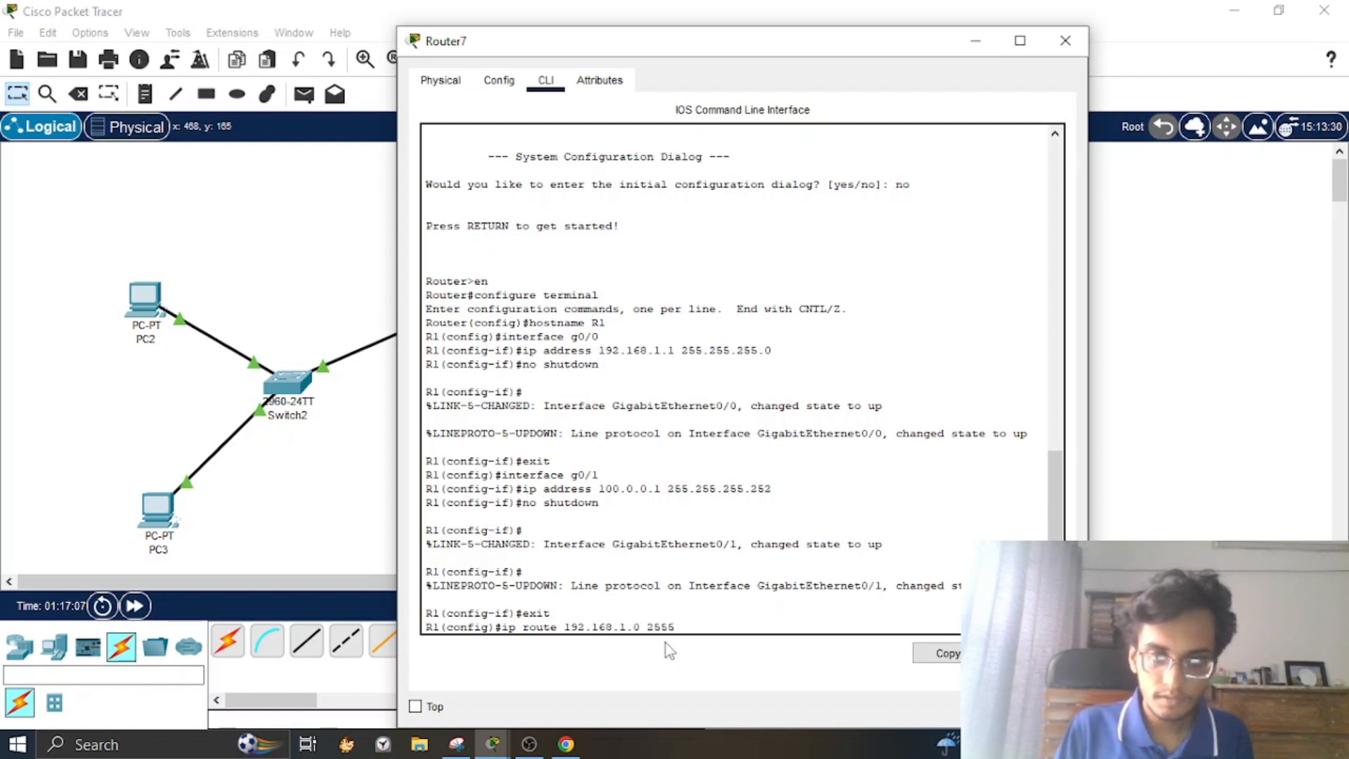
key("BackSpace")
type(".255.")
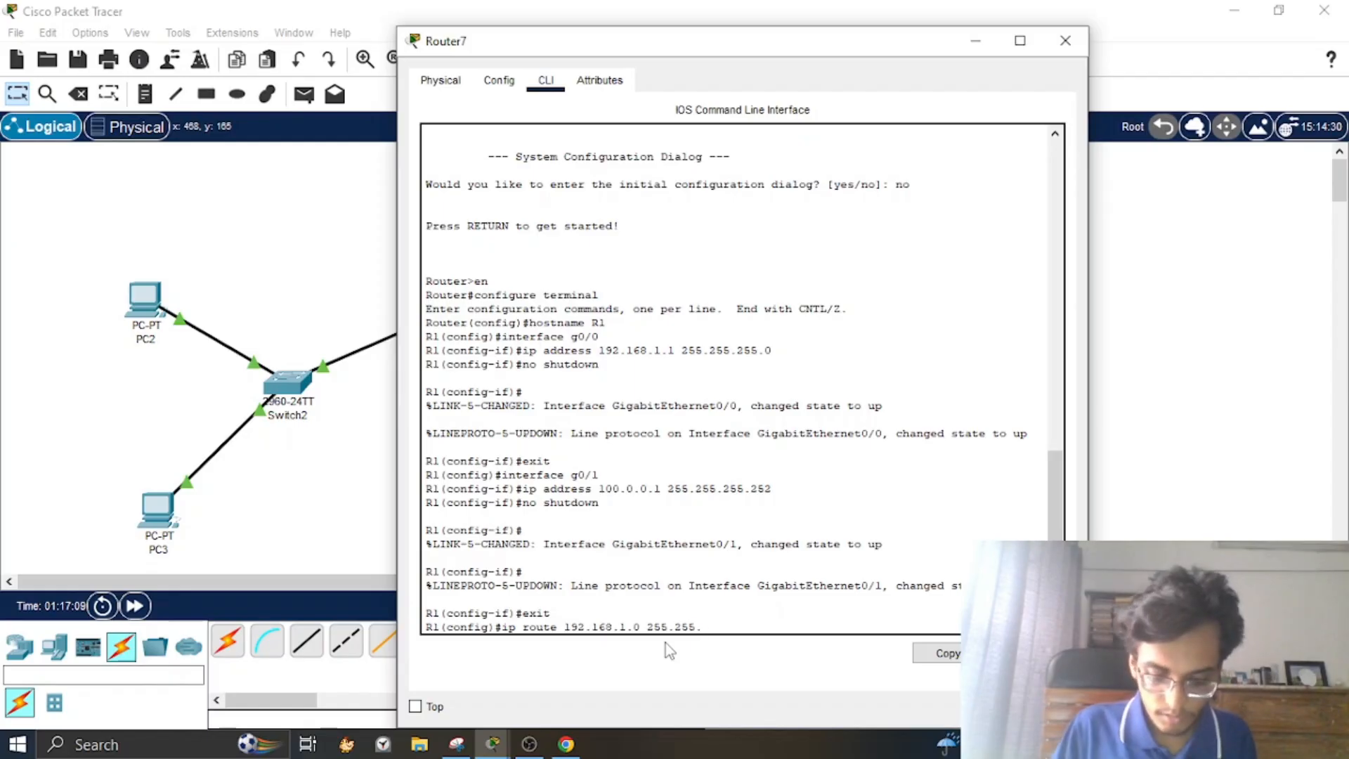
type("255.0 ")
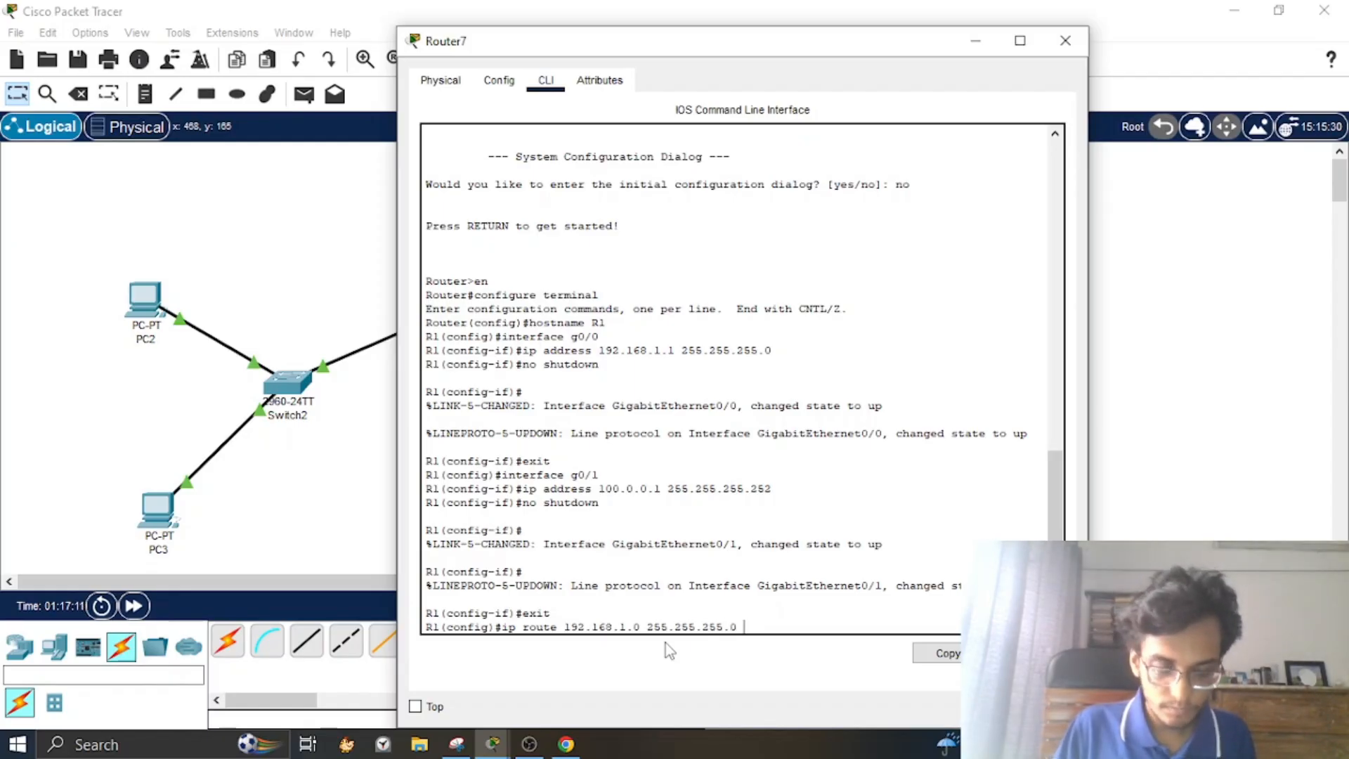
type("10.")
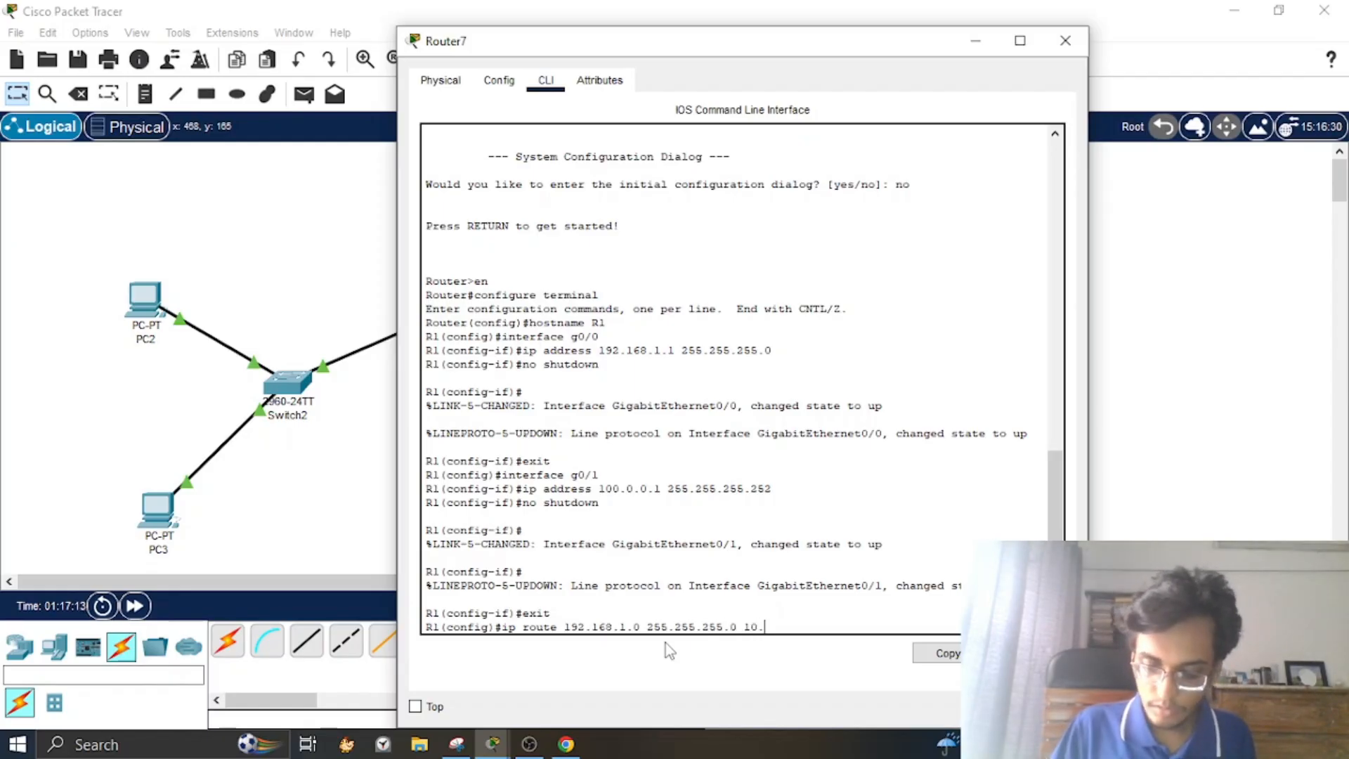
type("0.0.2")
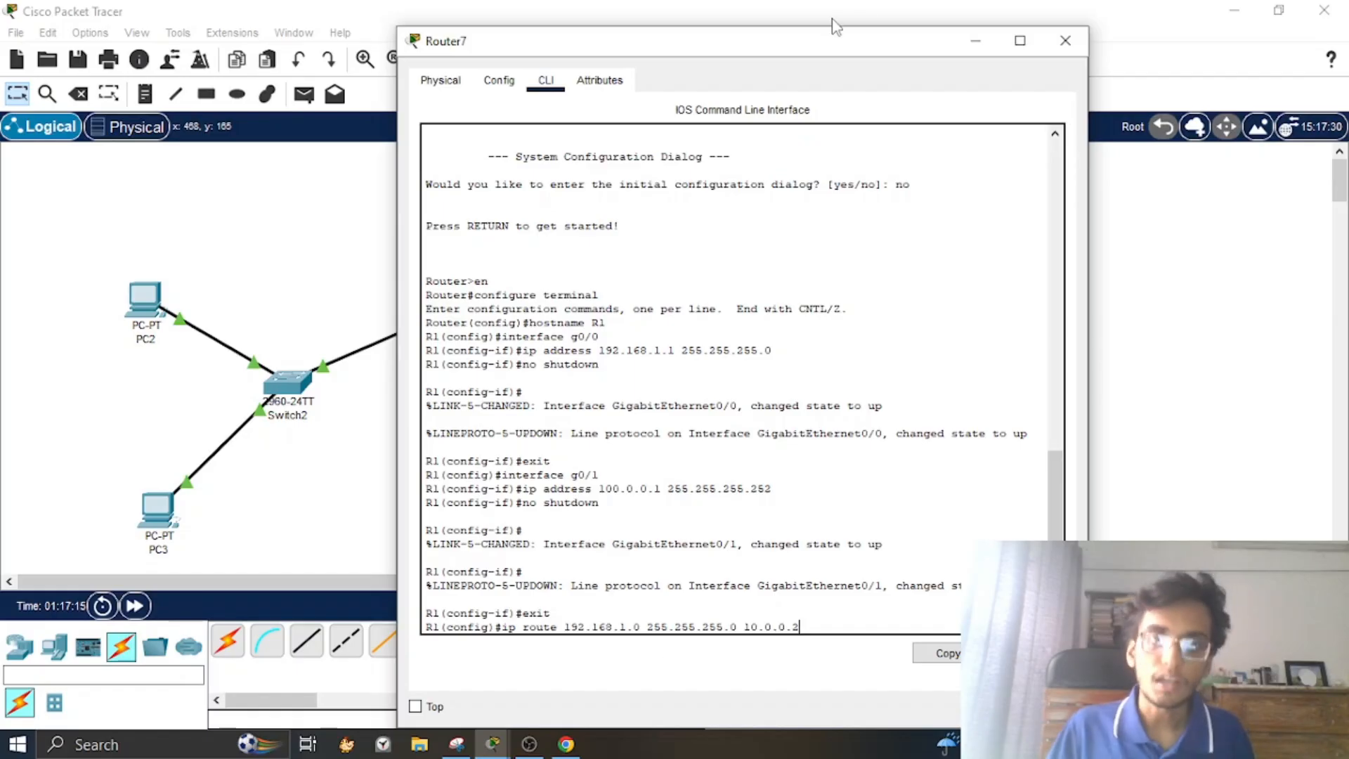
Step: Compare the destination network and mask in R1's pending route command with the router and PC topology
left_click_drag(788, 52, 1155, 102)
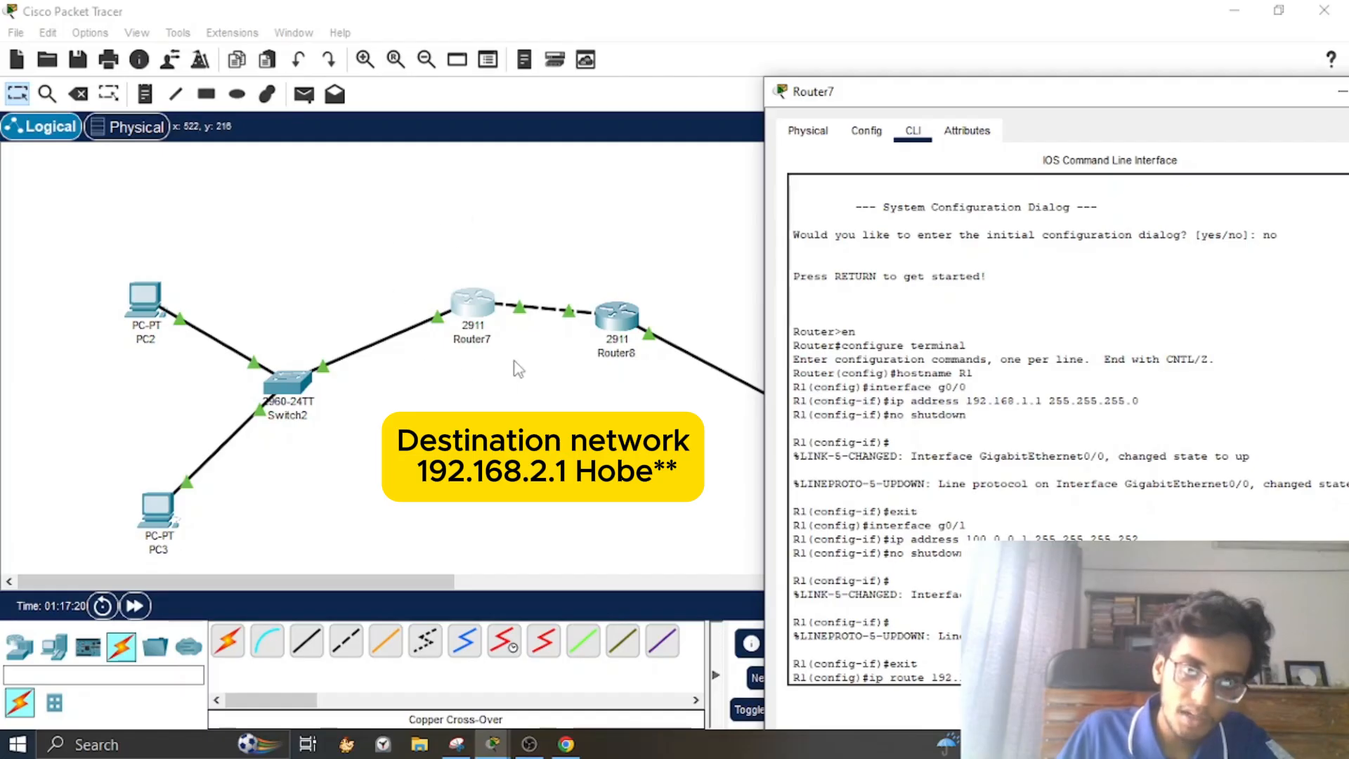
left_click_drag(934, 98, 829, 578)
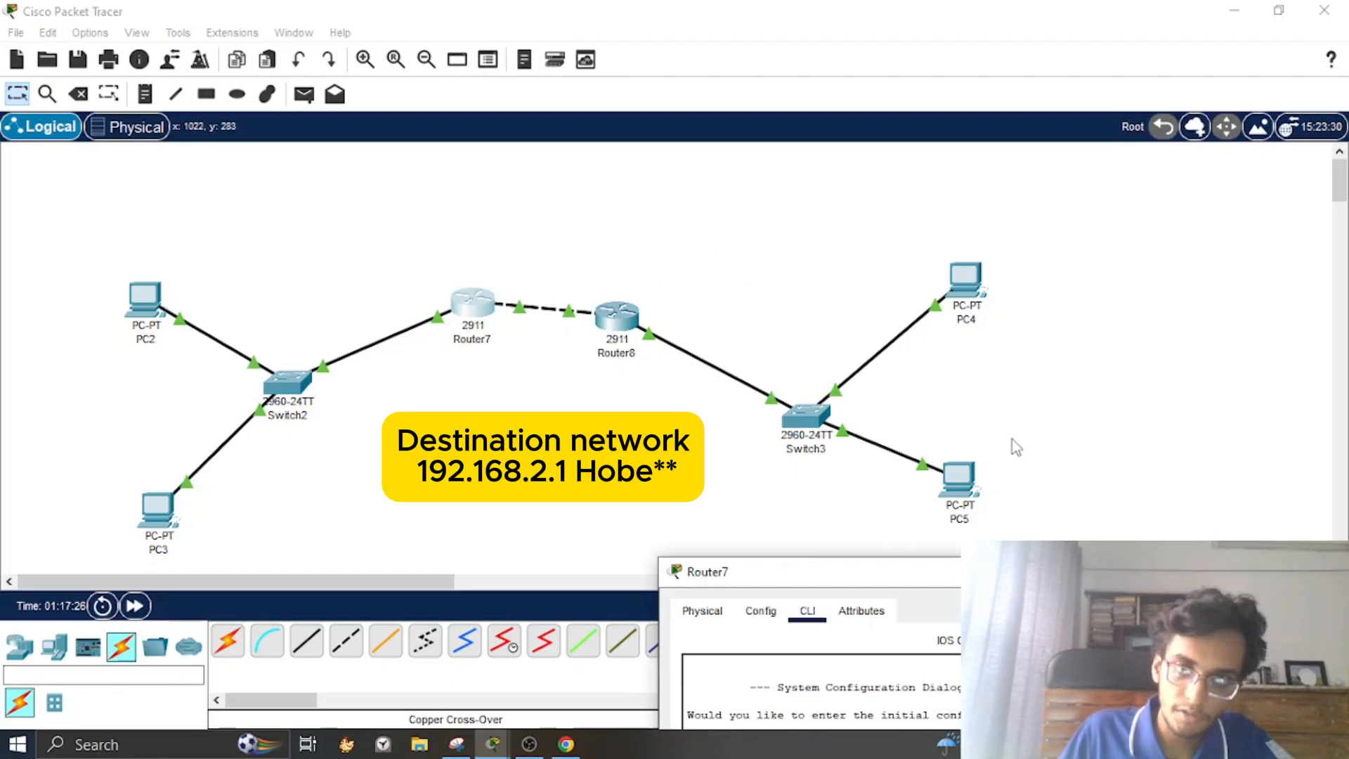
left_click_drag(865, 573, 885, 78)
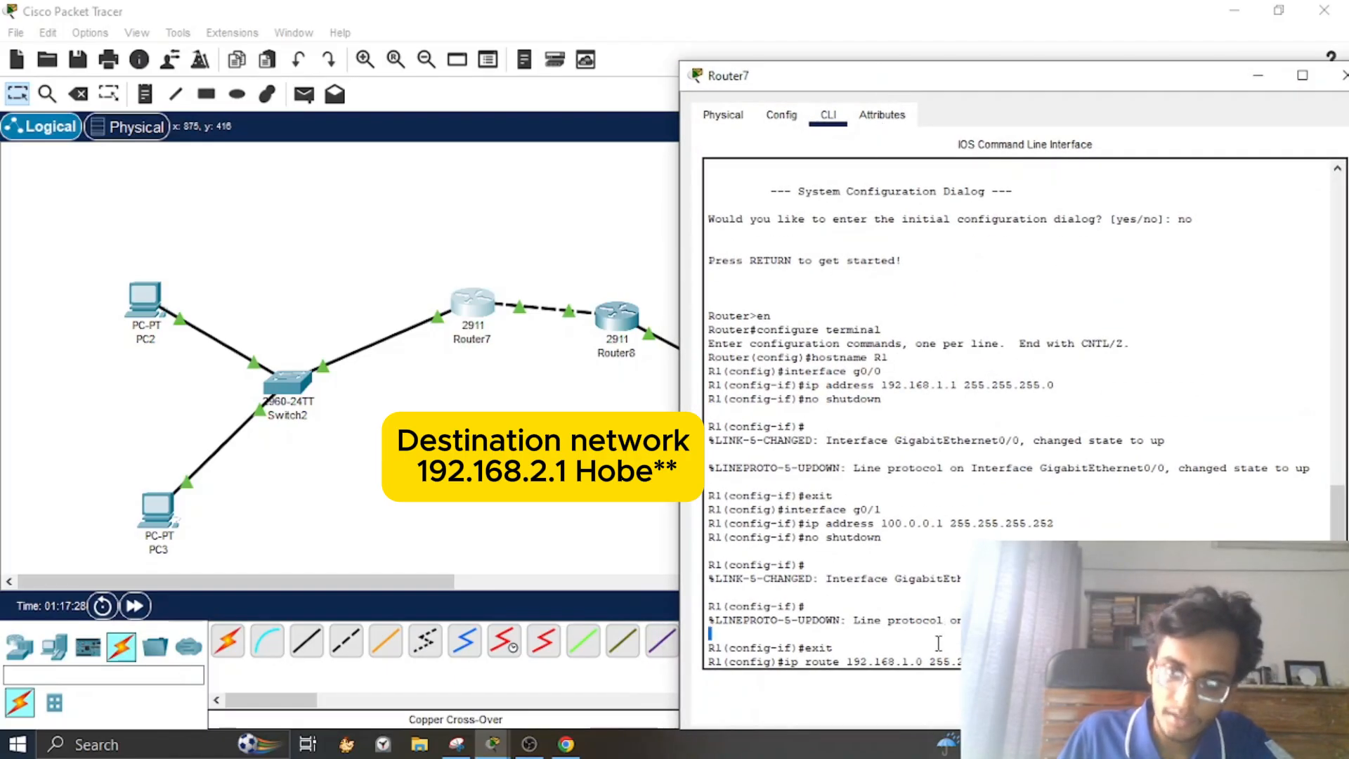
left_click_drag(939, 646, 851, 669)
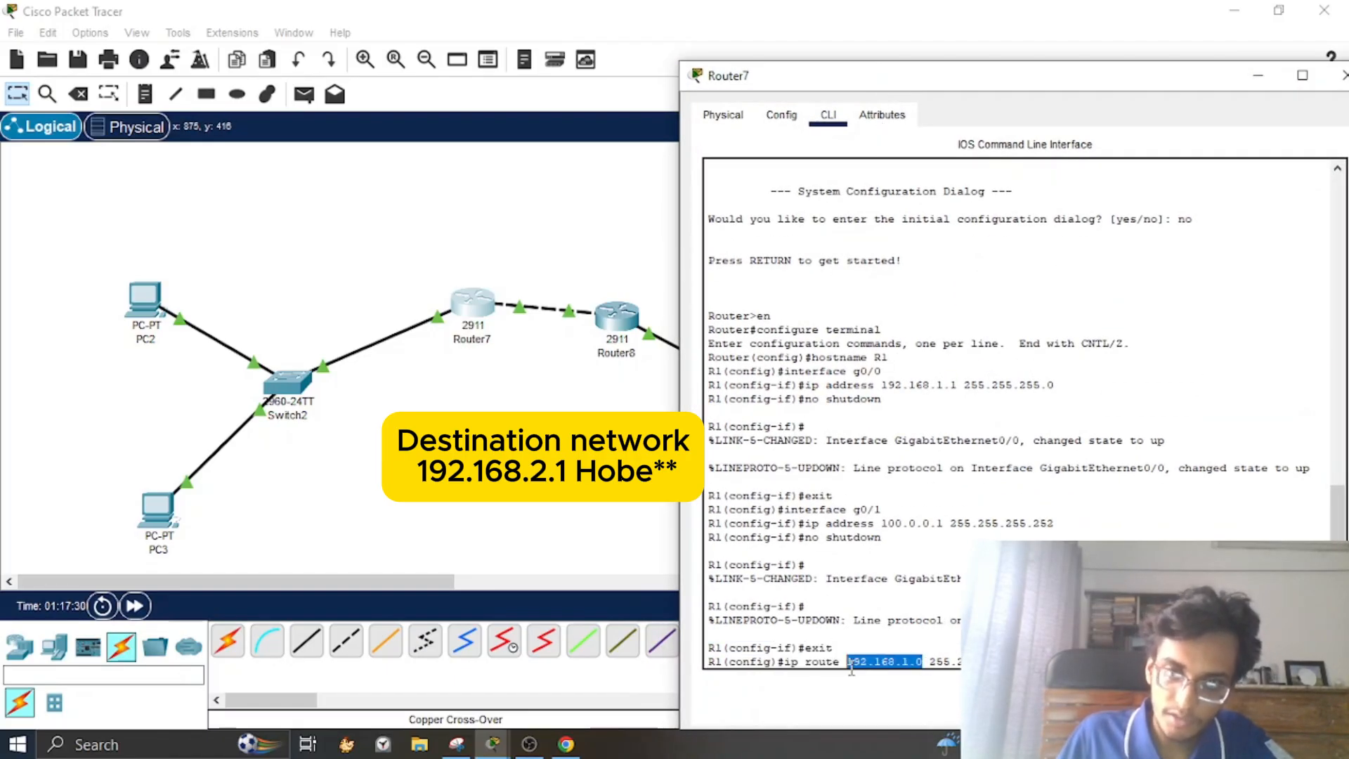
left_click_drag(1019, 663, 920, 664)
left_click_drag(1006, 84, 1134, 112)
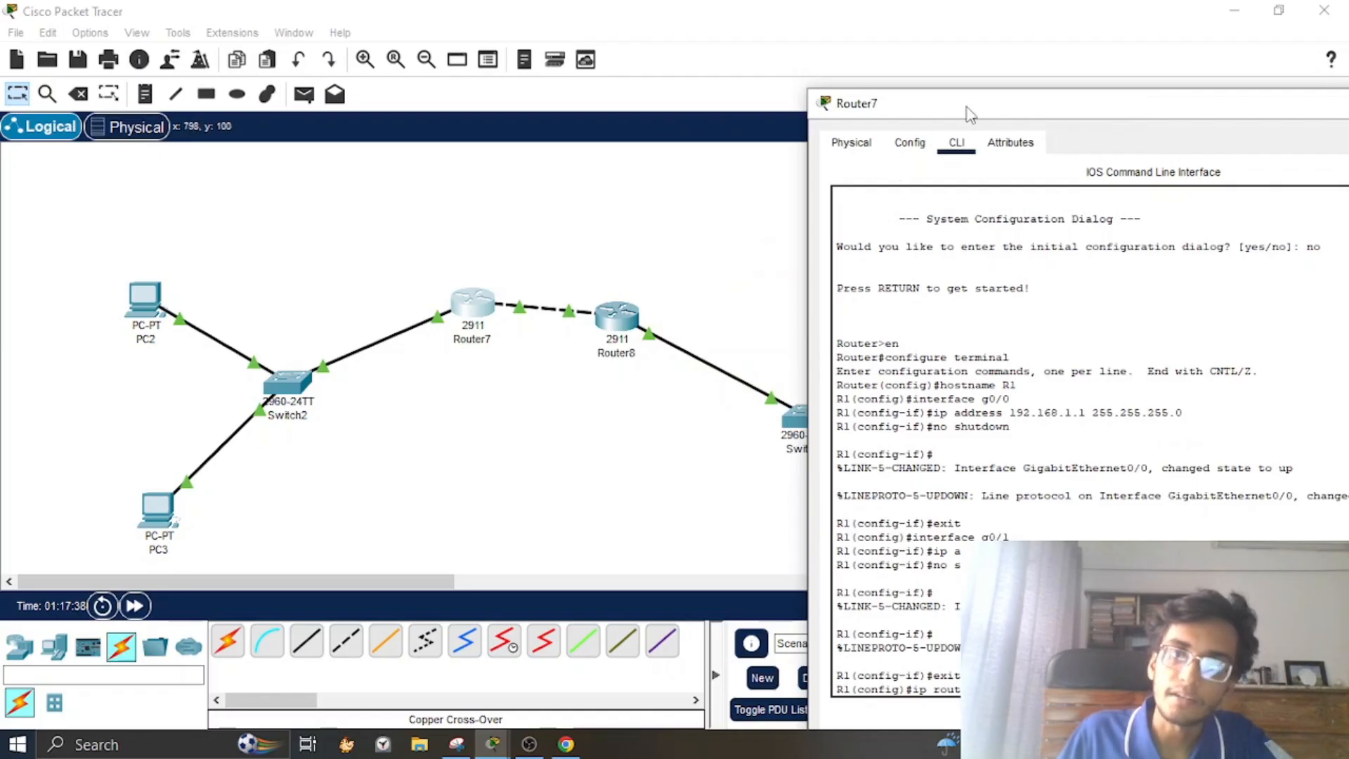
left_click_drag(971, 112, 766, 24)
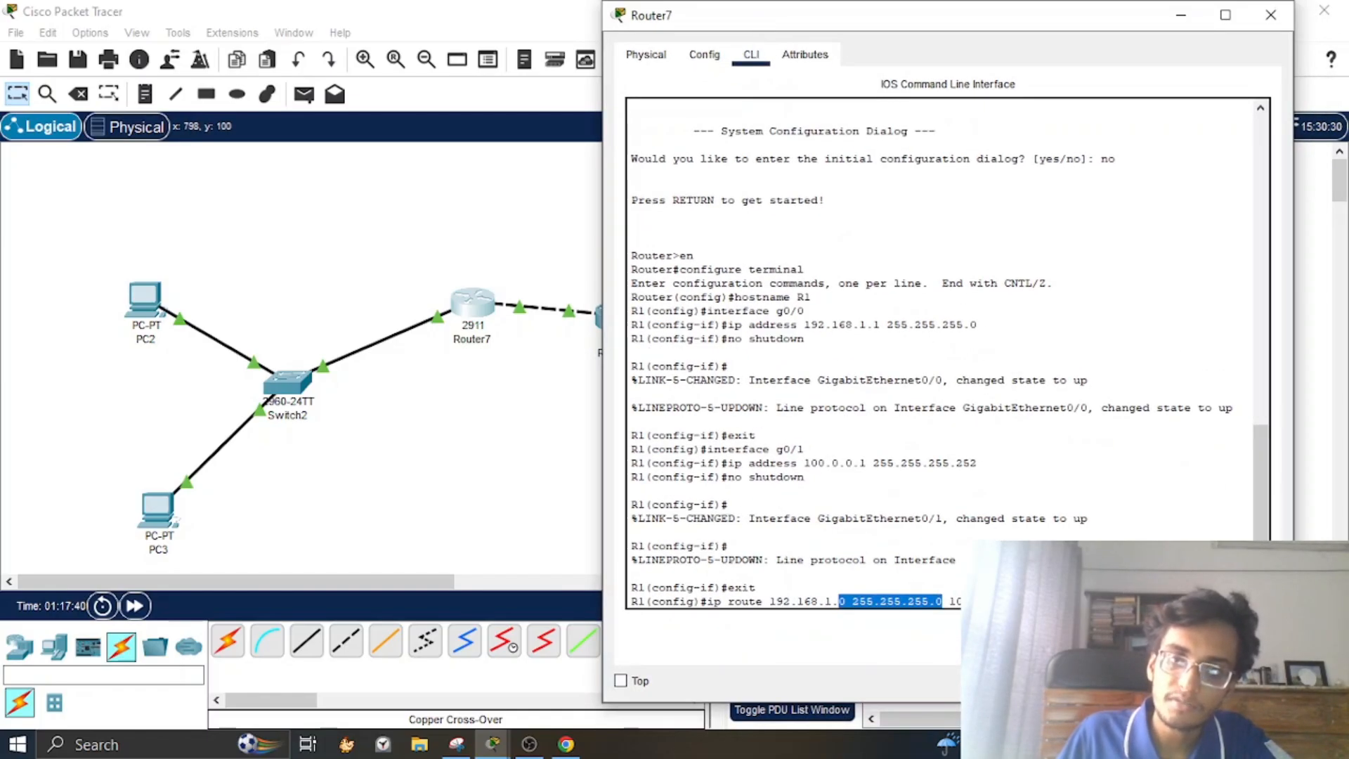
Step: Submit the pending static route command on R1 and minimize Router7's window
left_click(941, 601)
key("Return")
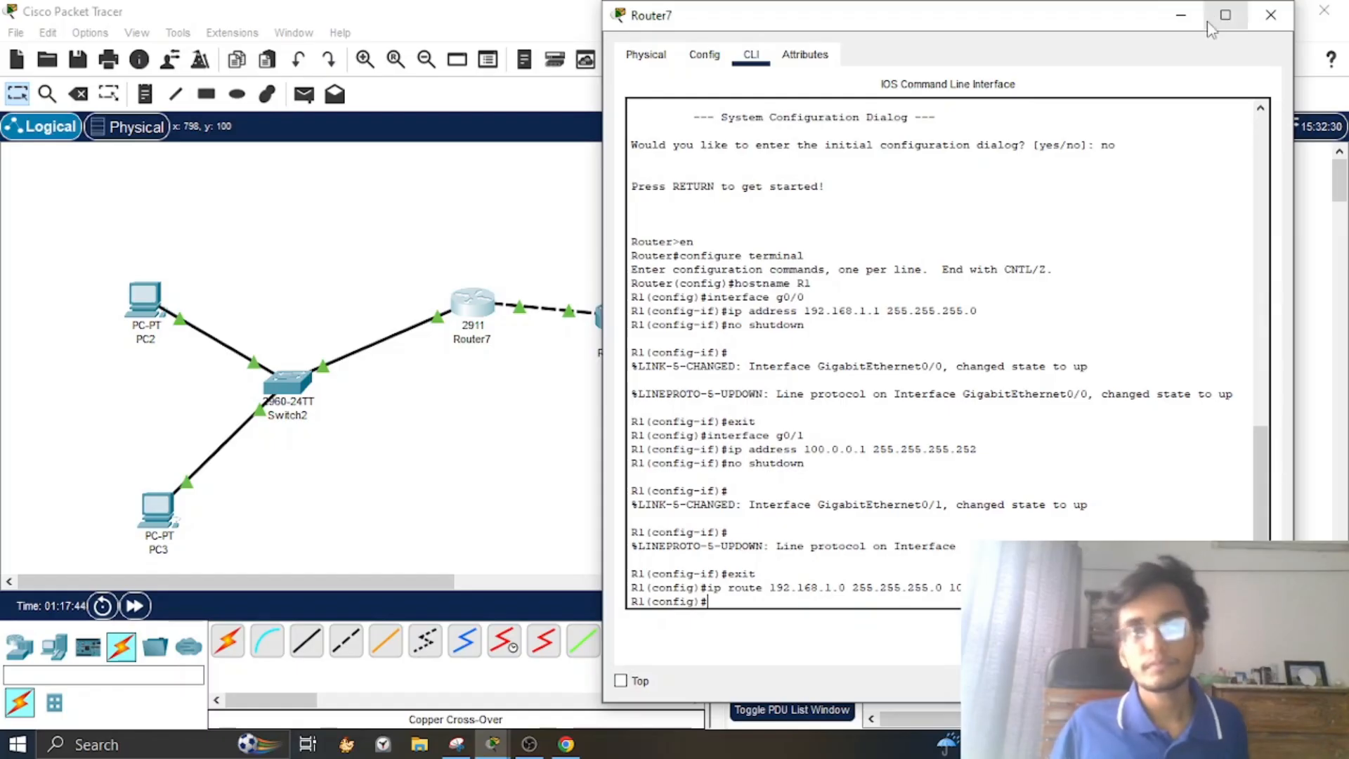
double_click(1059, 17)
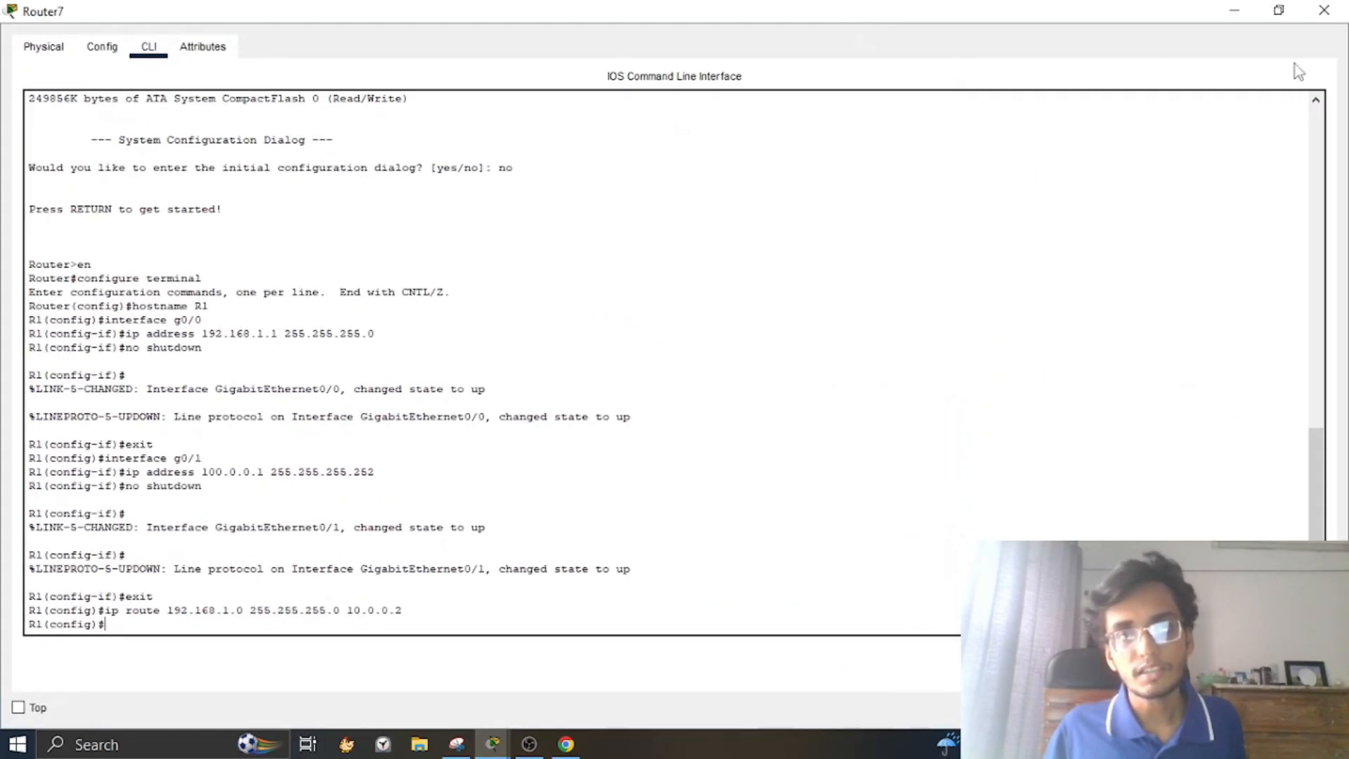
left_click(1234, 14)
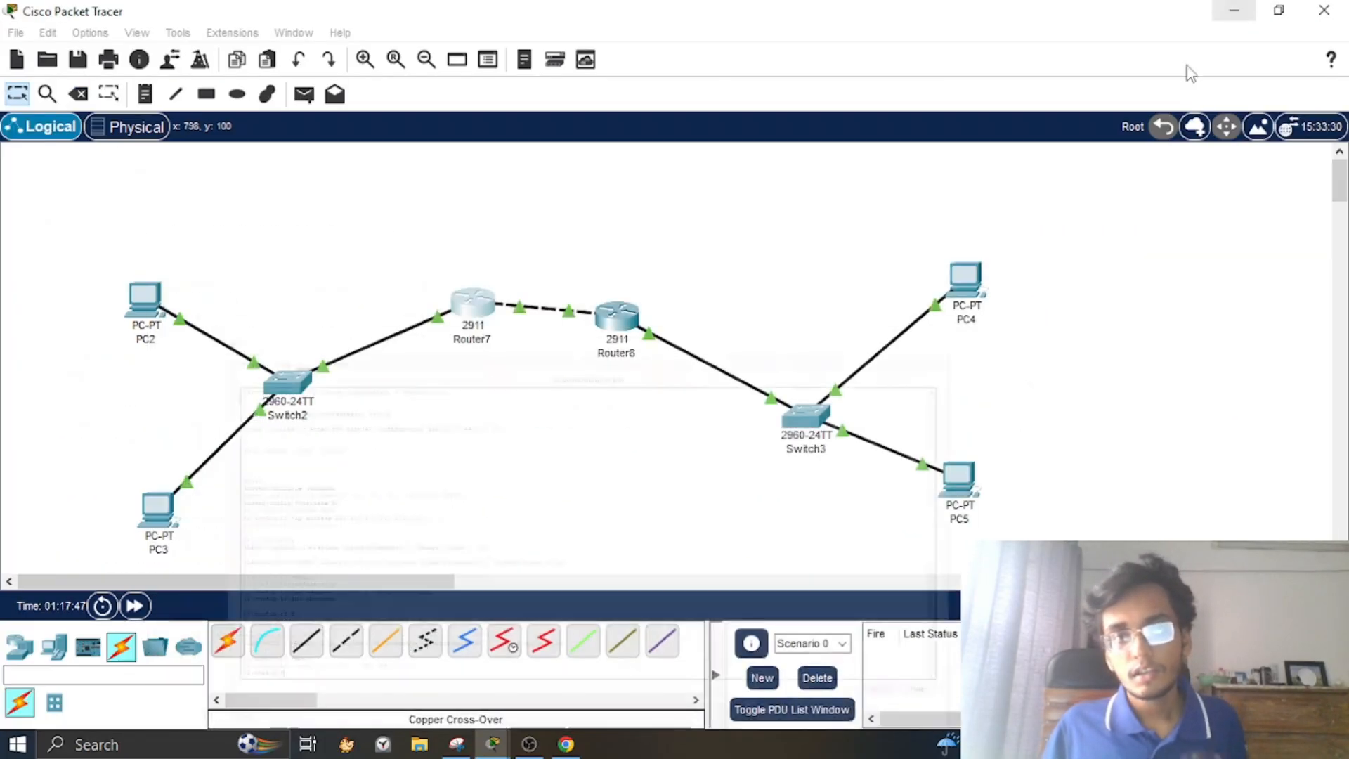
Step: Open Router8's command line and exit interface configuration back to R2's global configuration mode
left_click(628, 316)
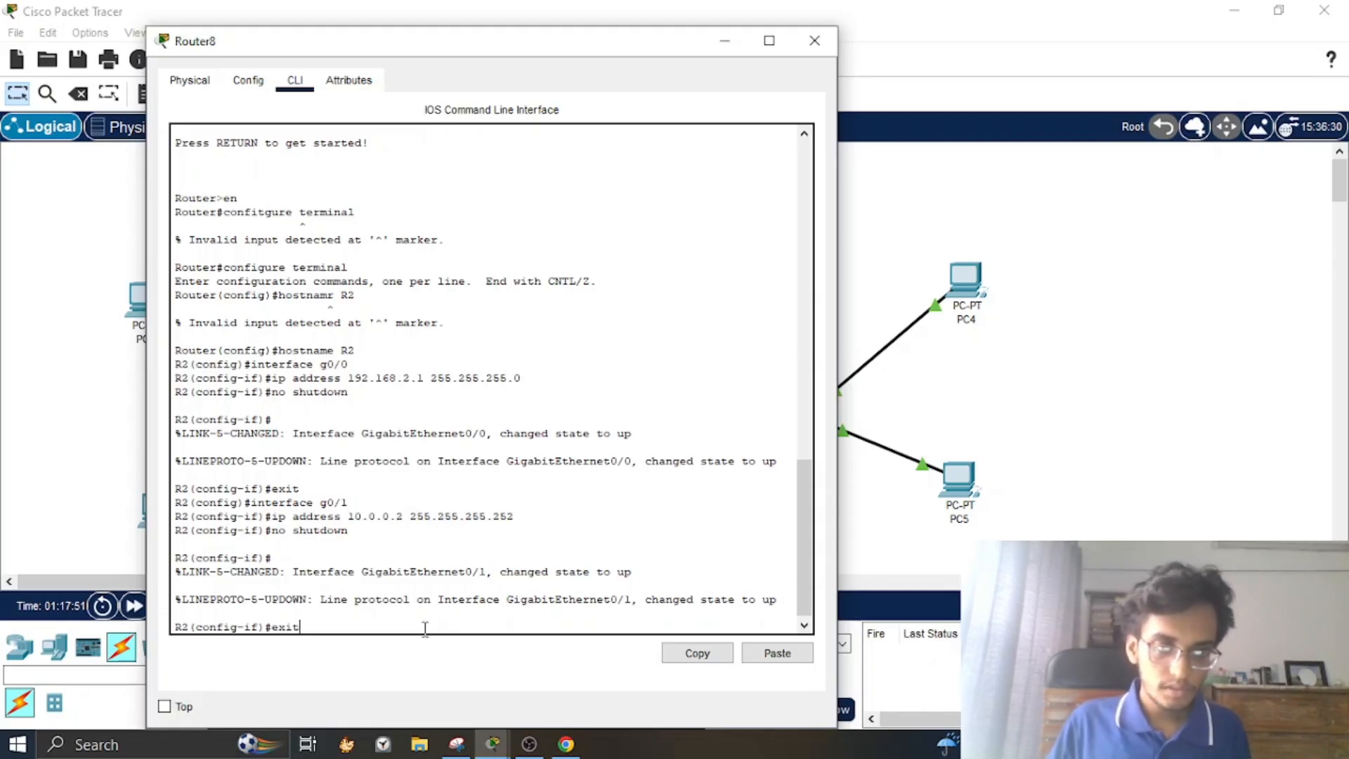
type("exit")
key("Return")
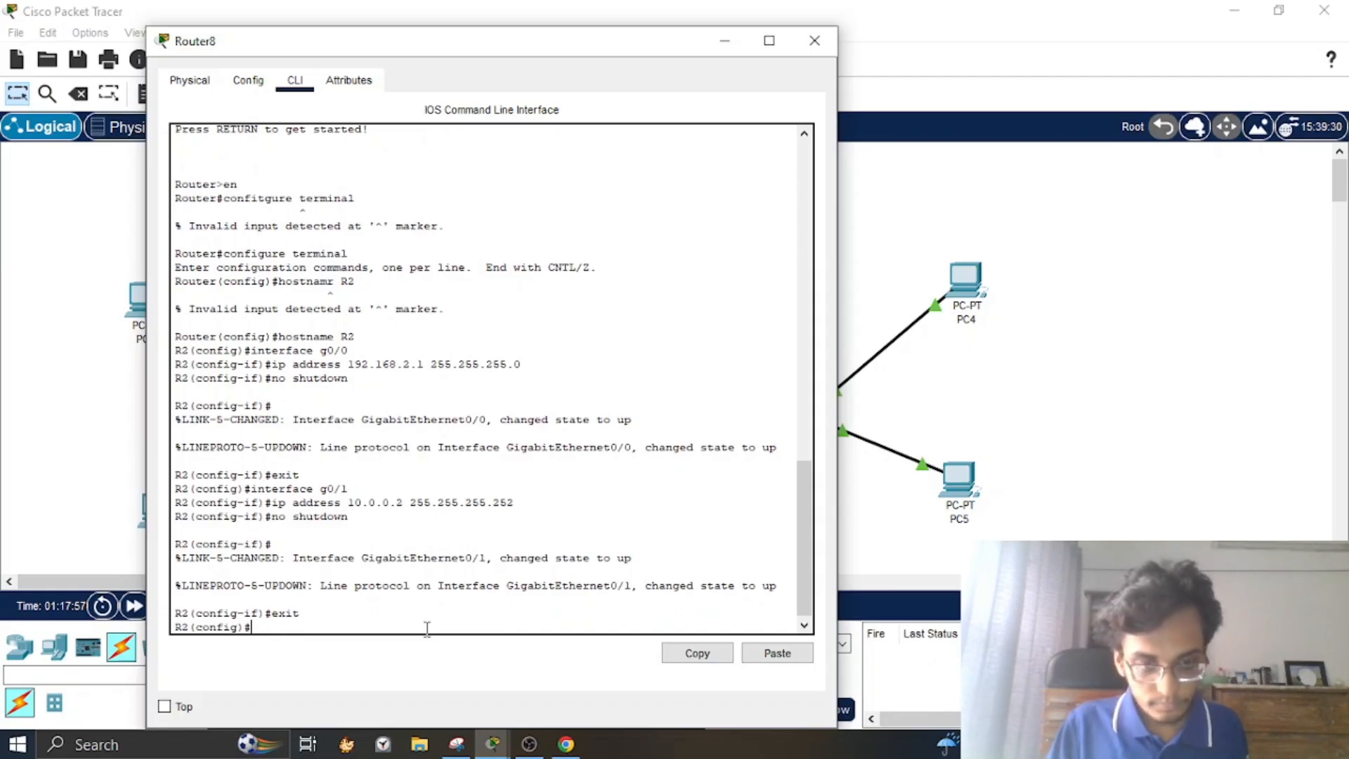
Step: Add a static route on R2 to network 192.168.1.0 with mask 255.255.255.0 and next hop 10.0.0.1
type("ip route 192.168.1")
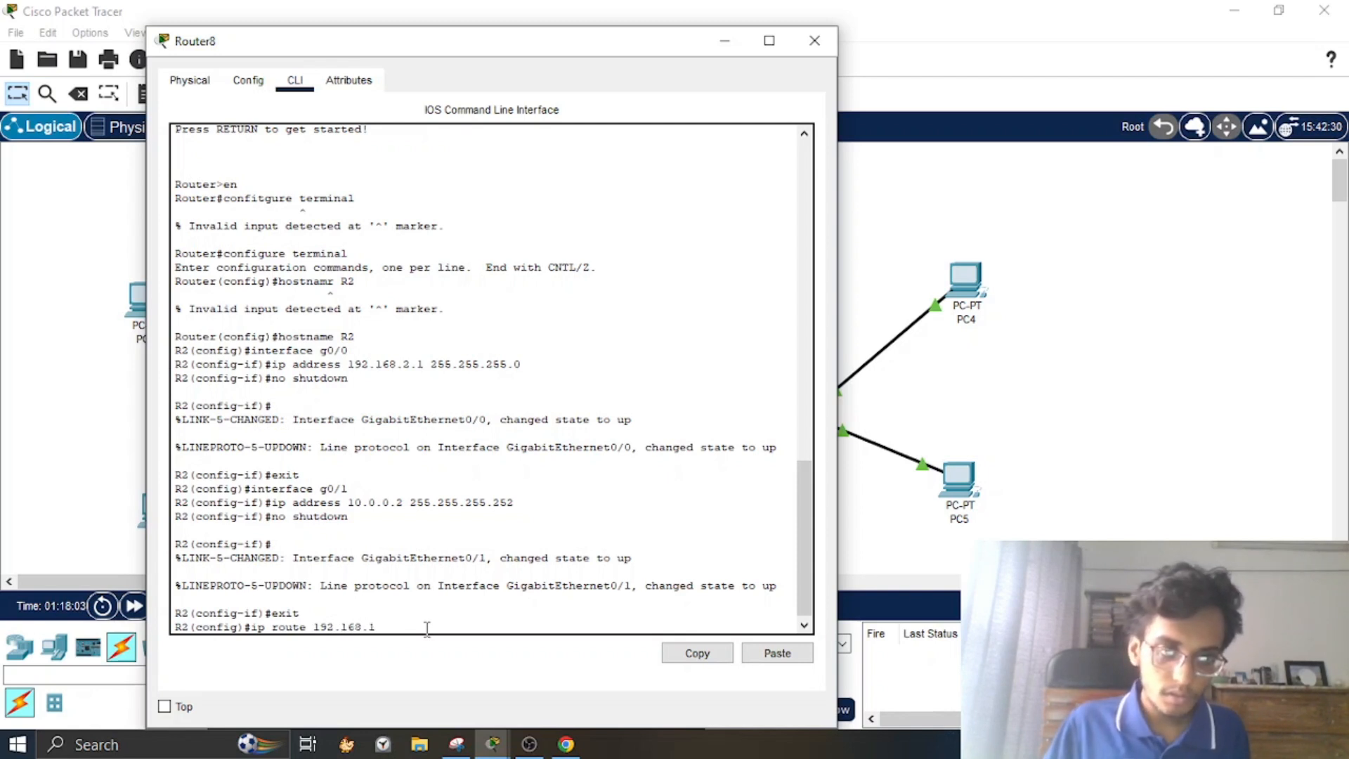
type(".1 255.255.255.0")
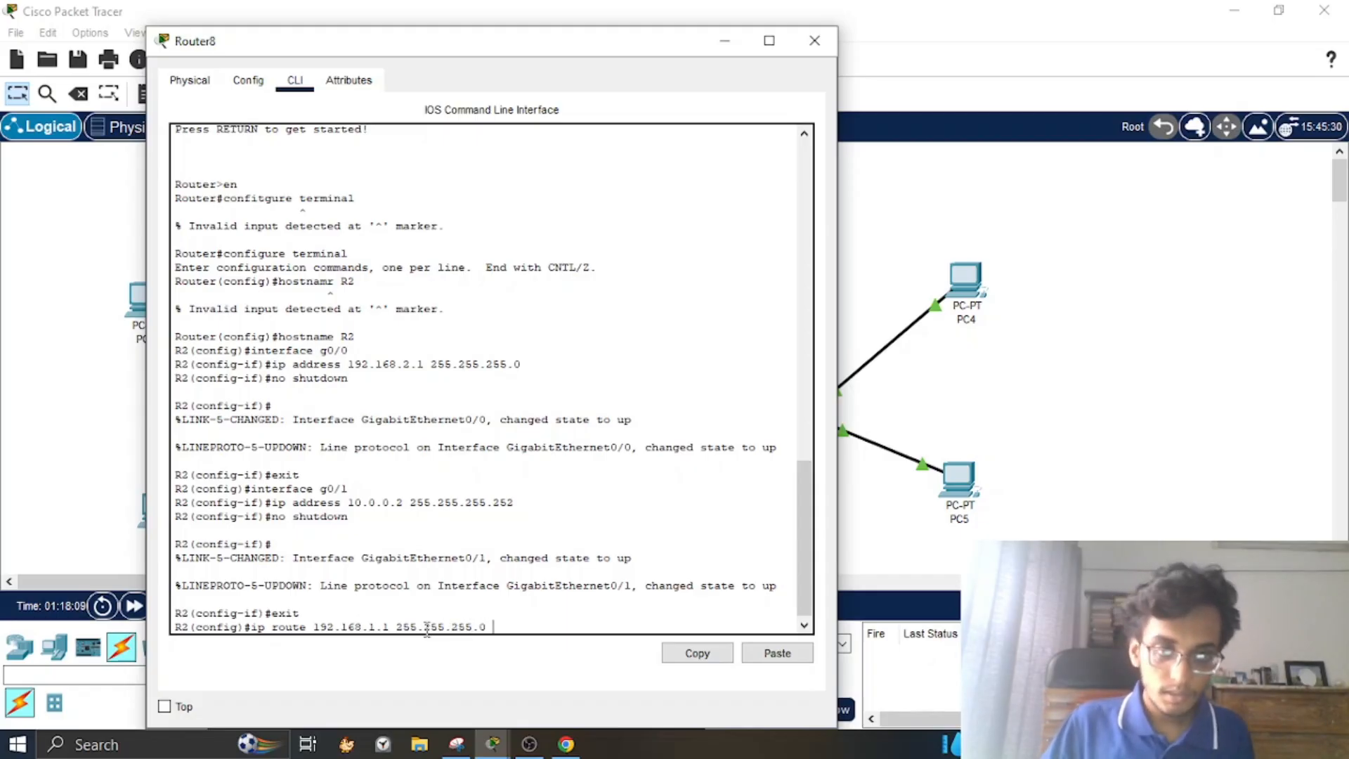
type(".0.0.0")
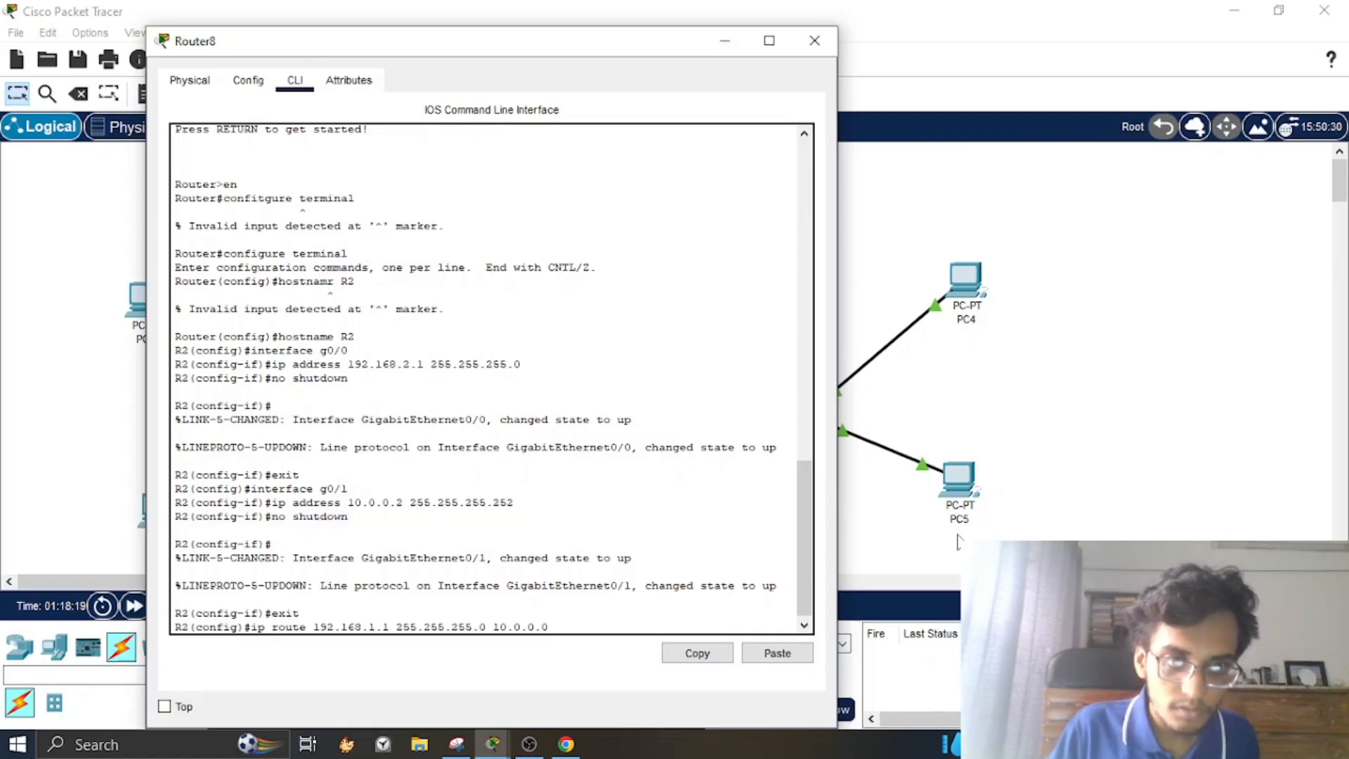
key("BackSpace")
type("0")
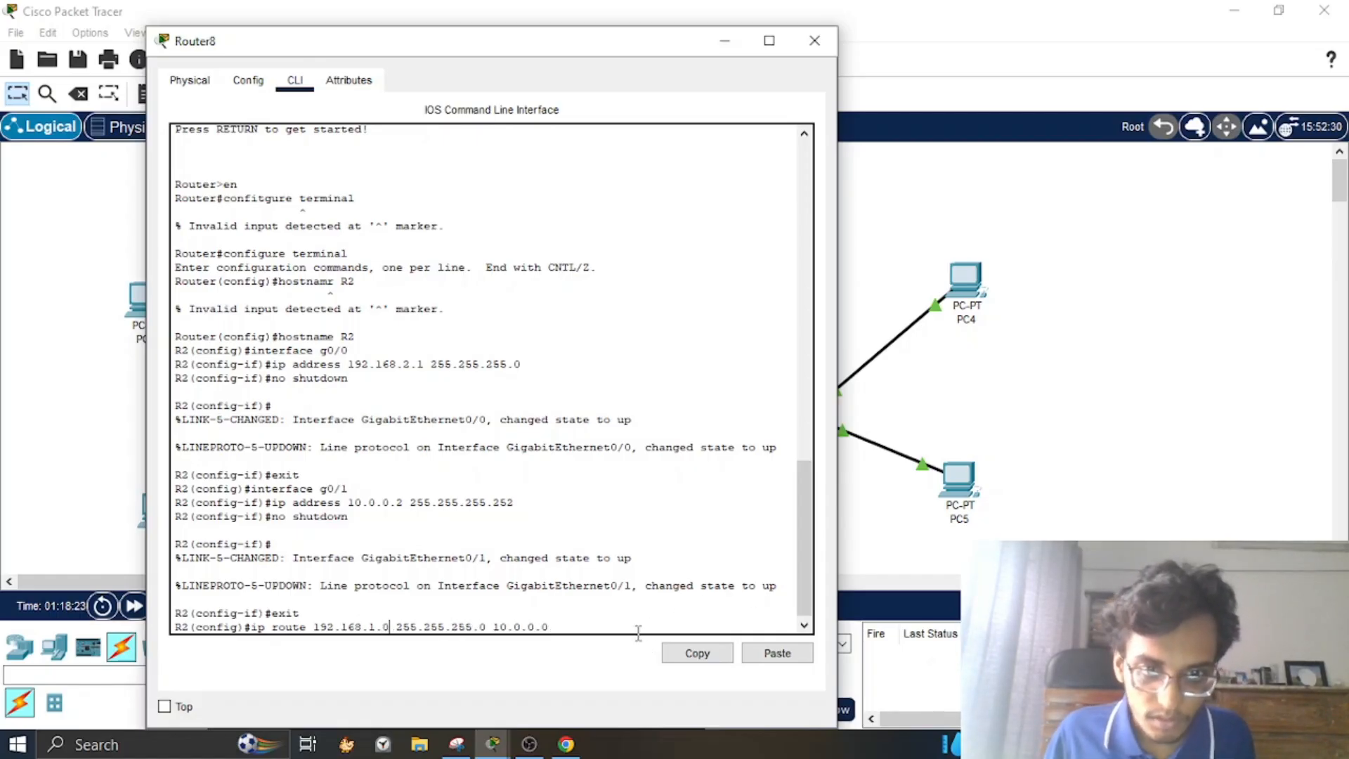
key("BackSpace")
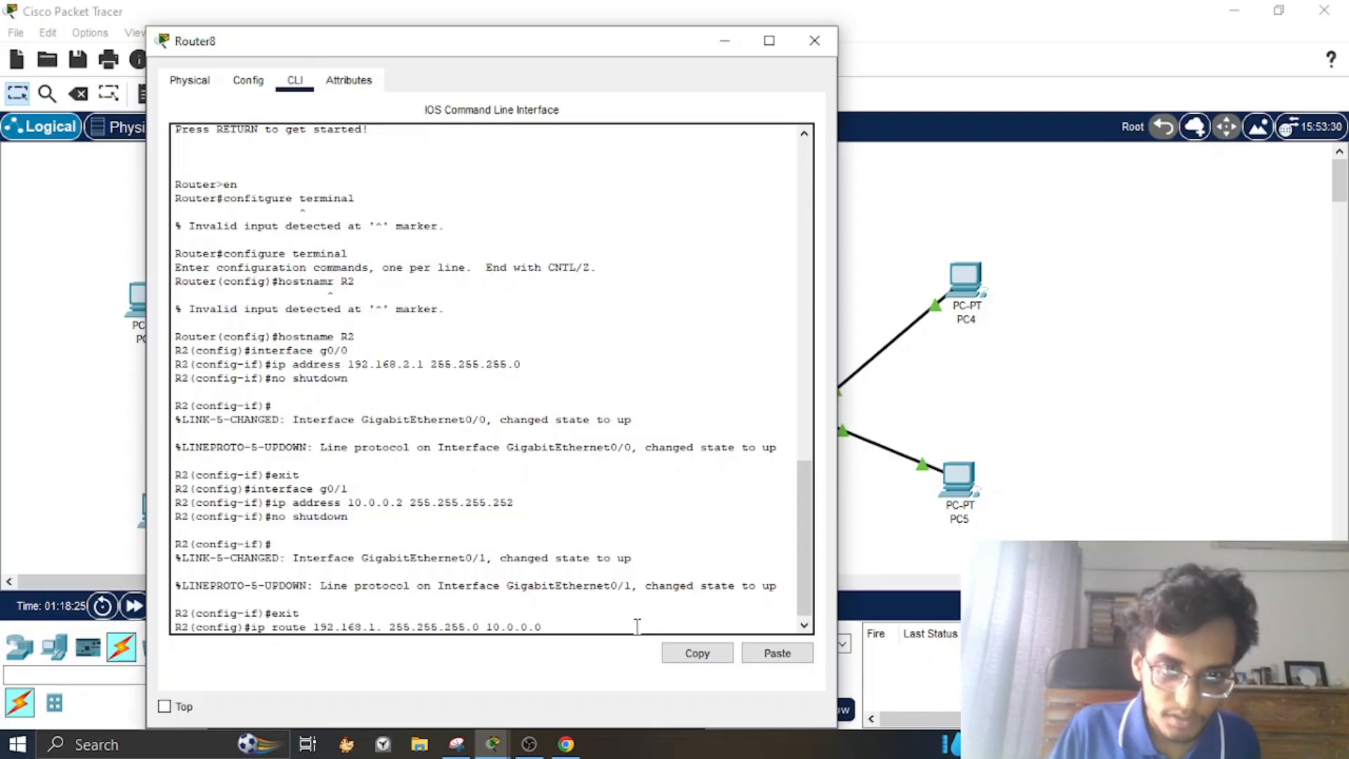
type("0")
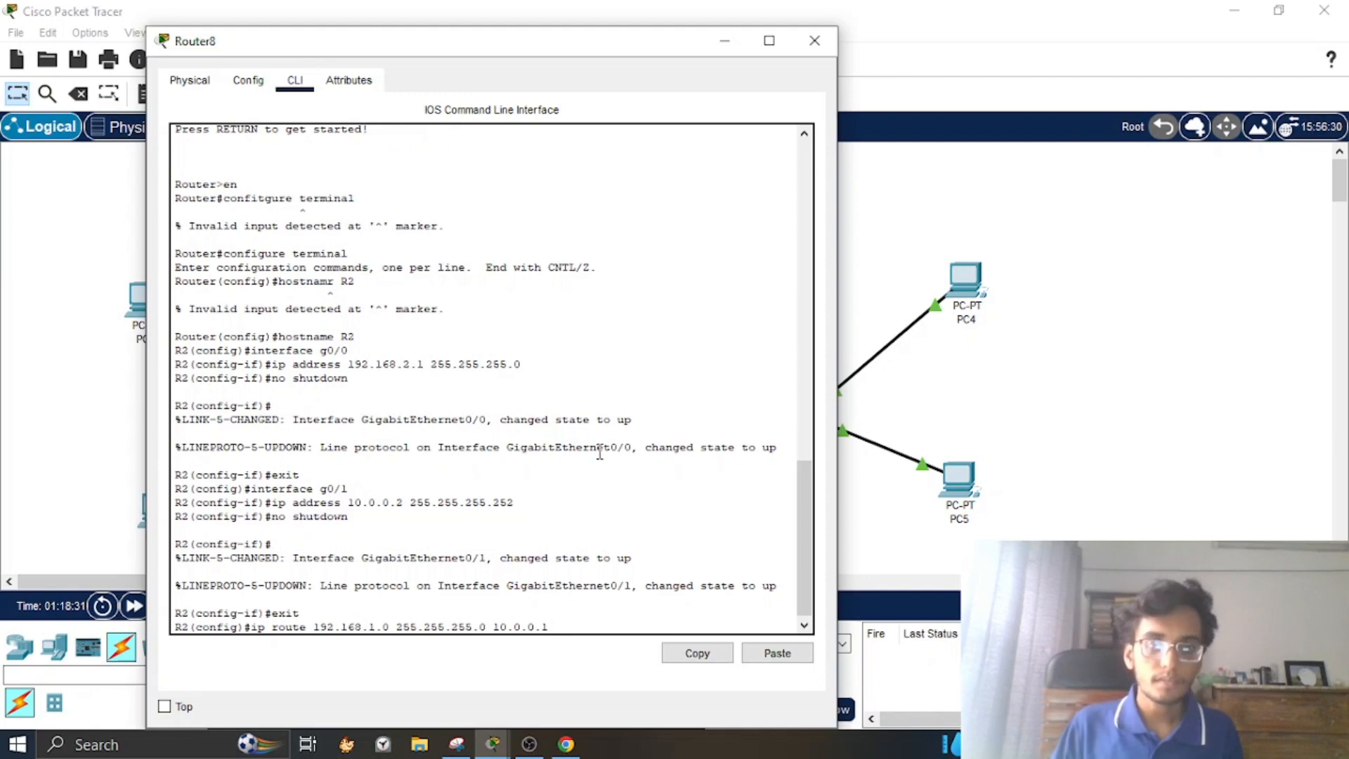
left_click_drag(590, 47, 1141, 112)
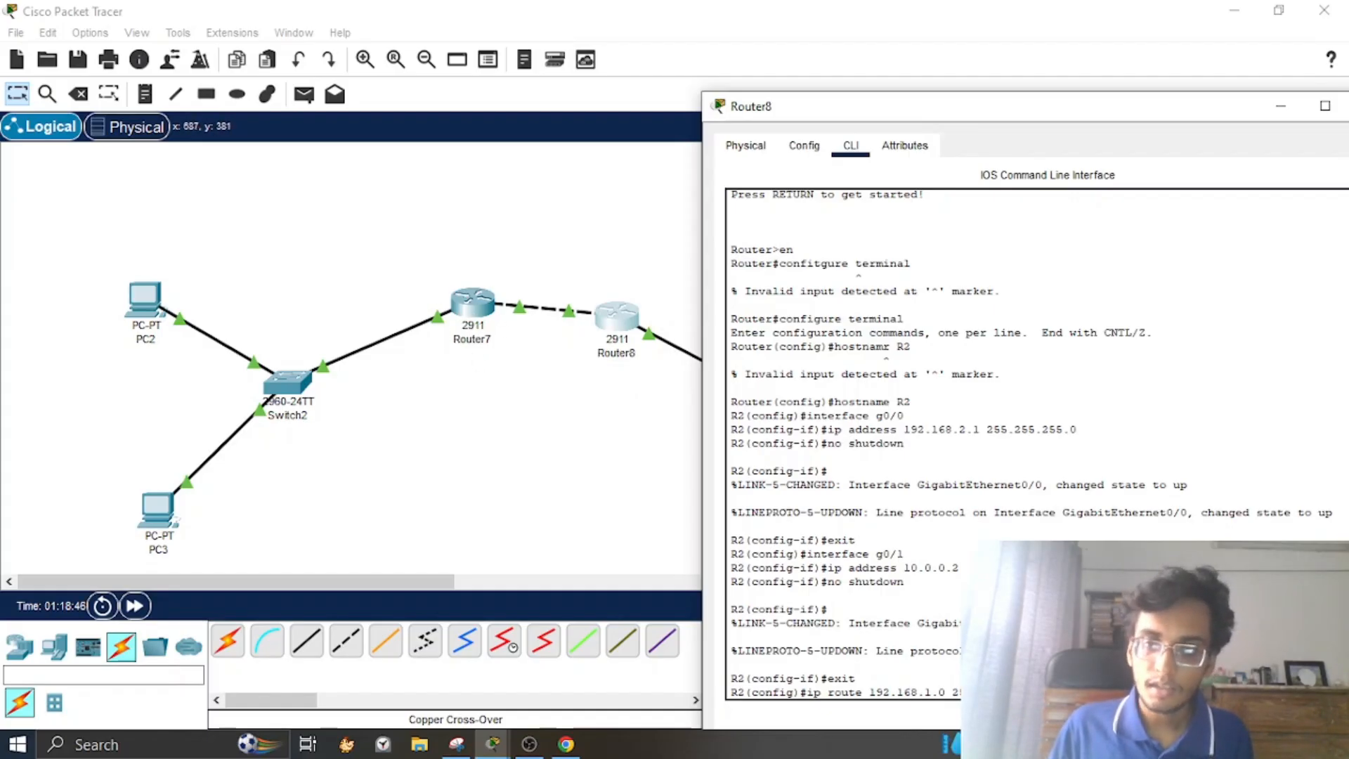
scroll(1037, 444, "down", 1)
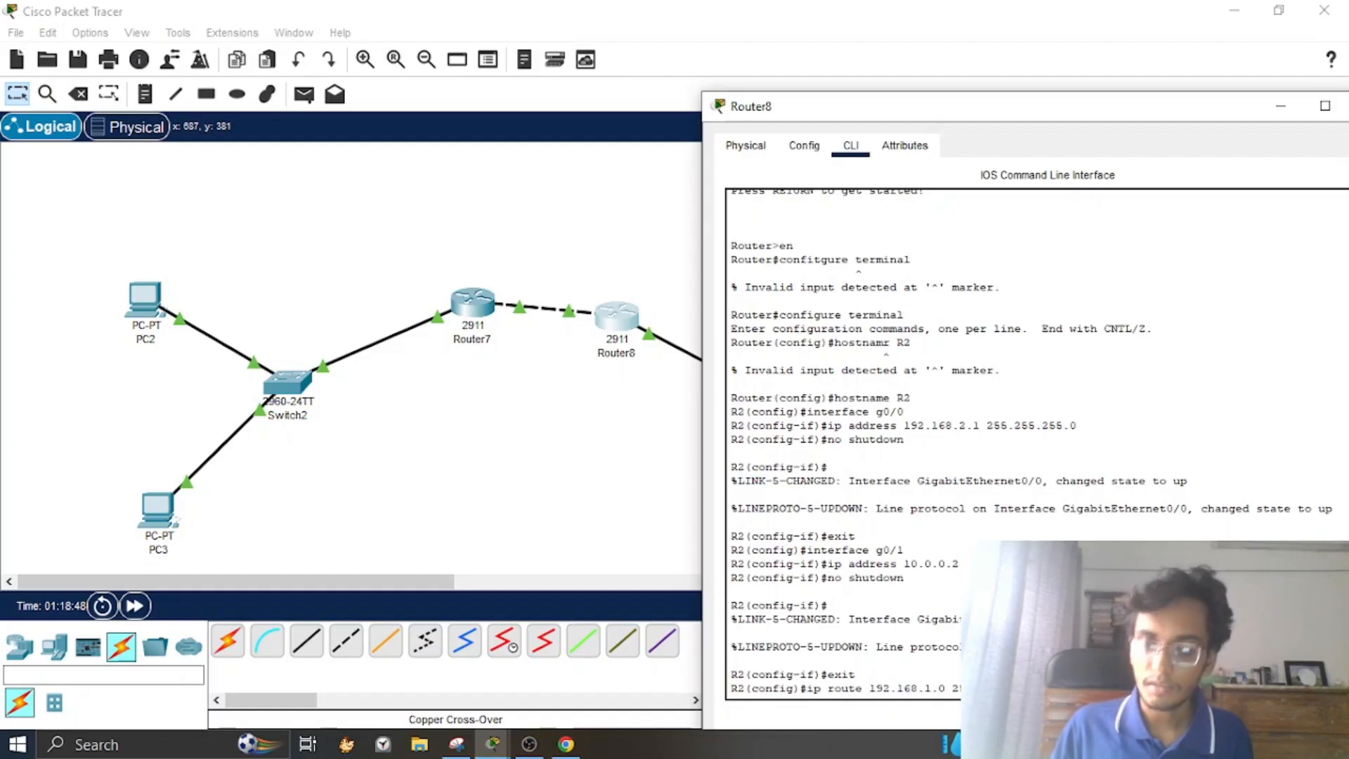
key("Return")
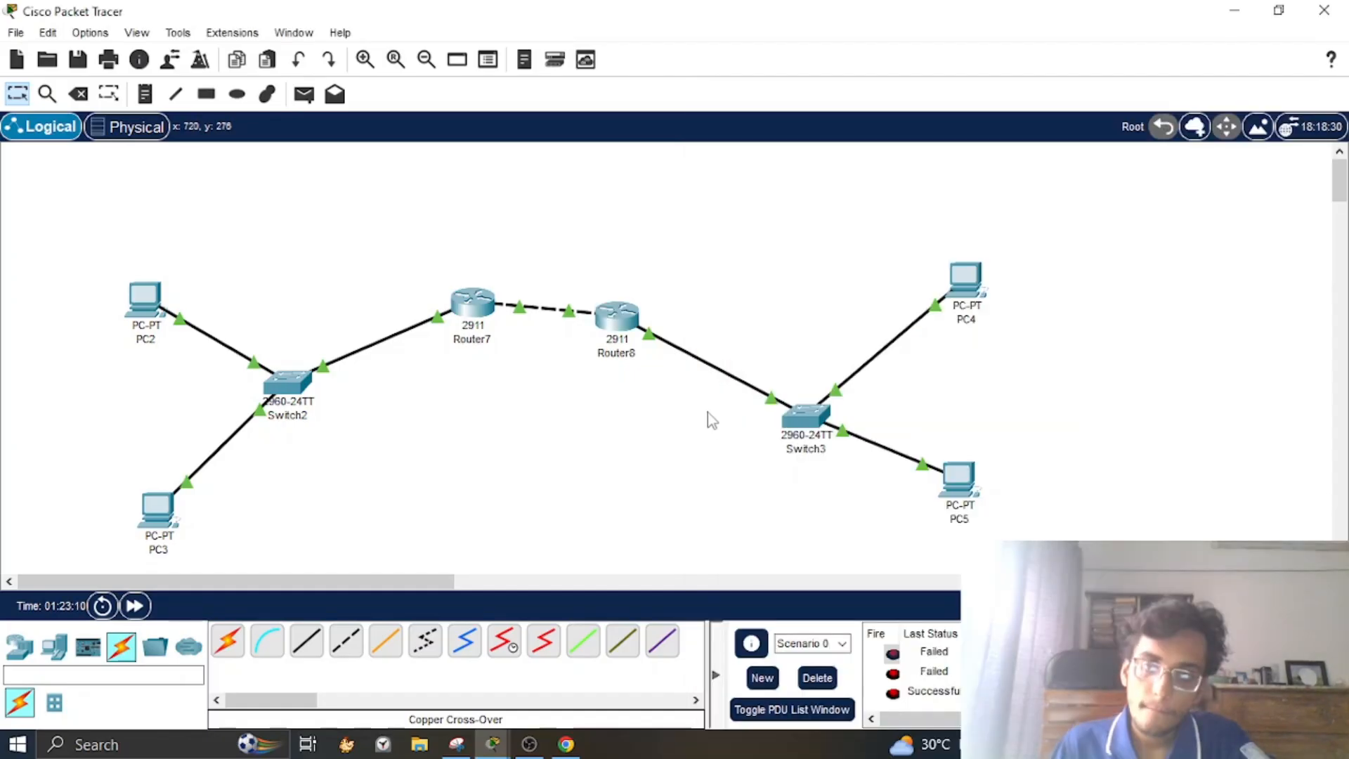
Step: Reopen Router7's command line beside the topology and review R1's g0/1 address and static route commands
scroll(707, 411, "down", 2)
scroll(694, 416, "up", 2)
scroll(693, 416, "down", 1)
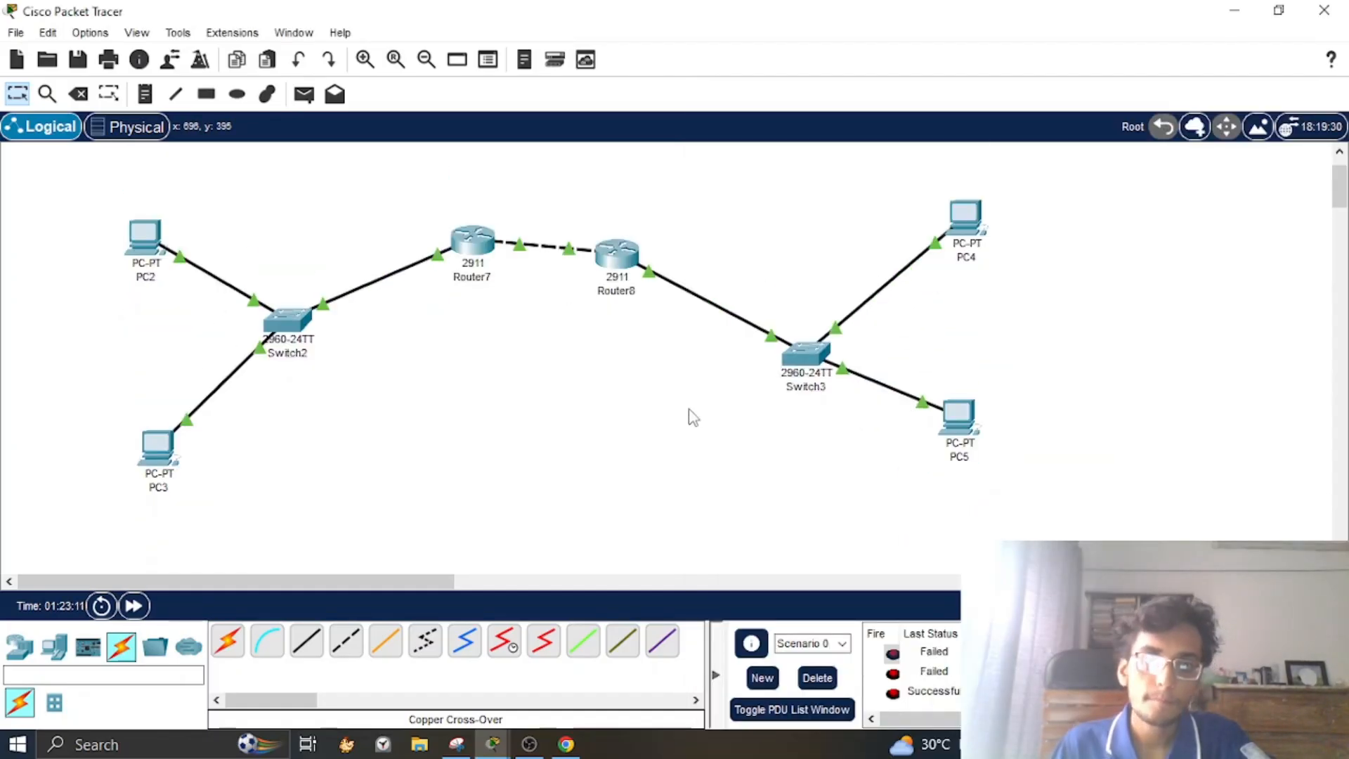
left_click(483, 244)
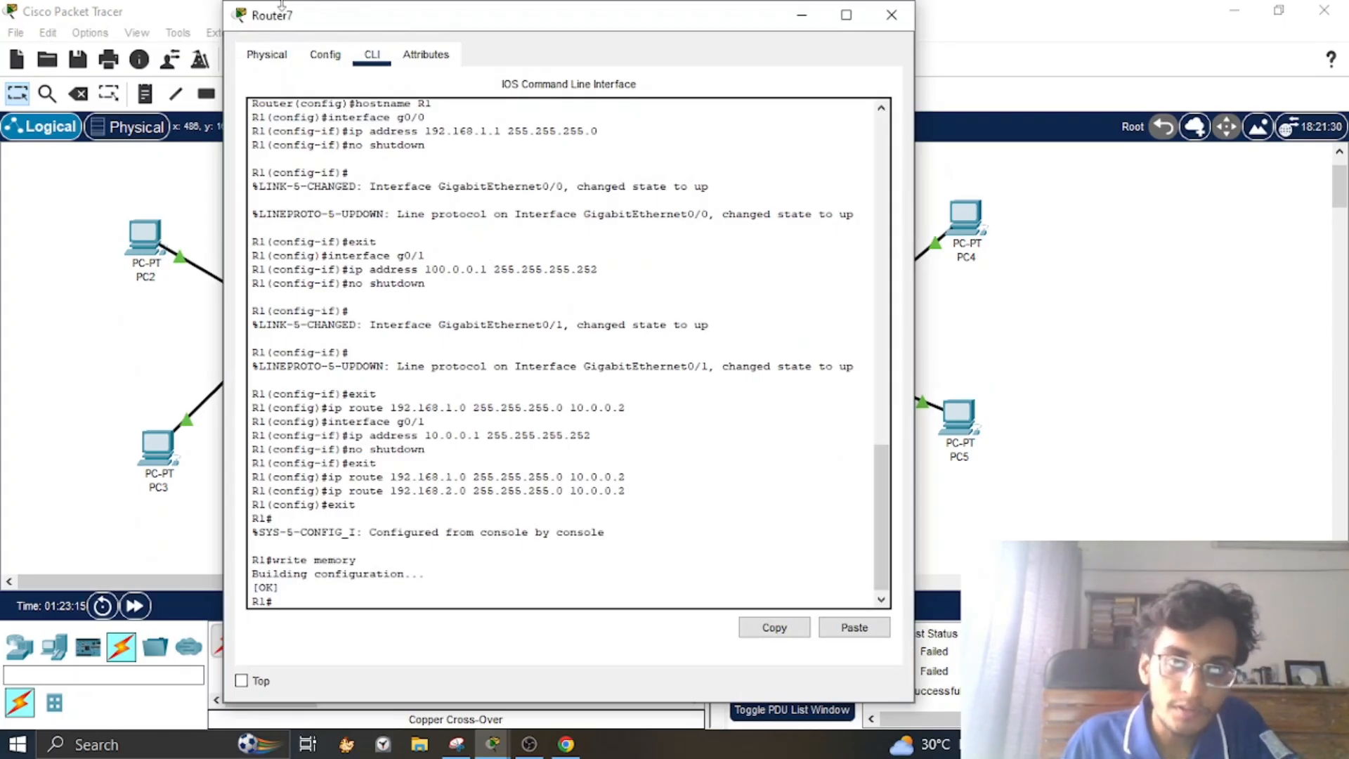
left_click_drag(391, 32, 861, 66)
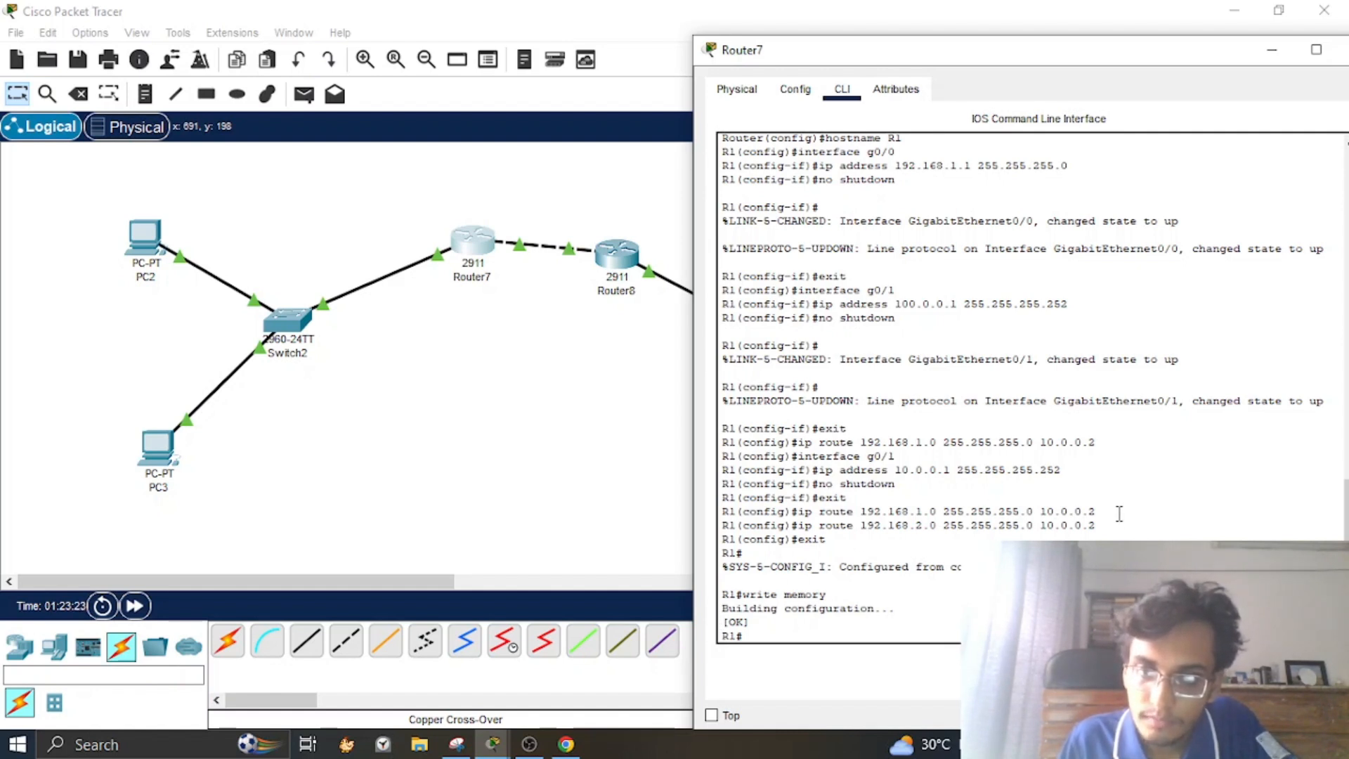
left_click_drag(1119, 513, 911, 515)
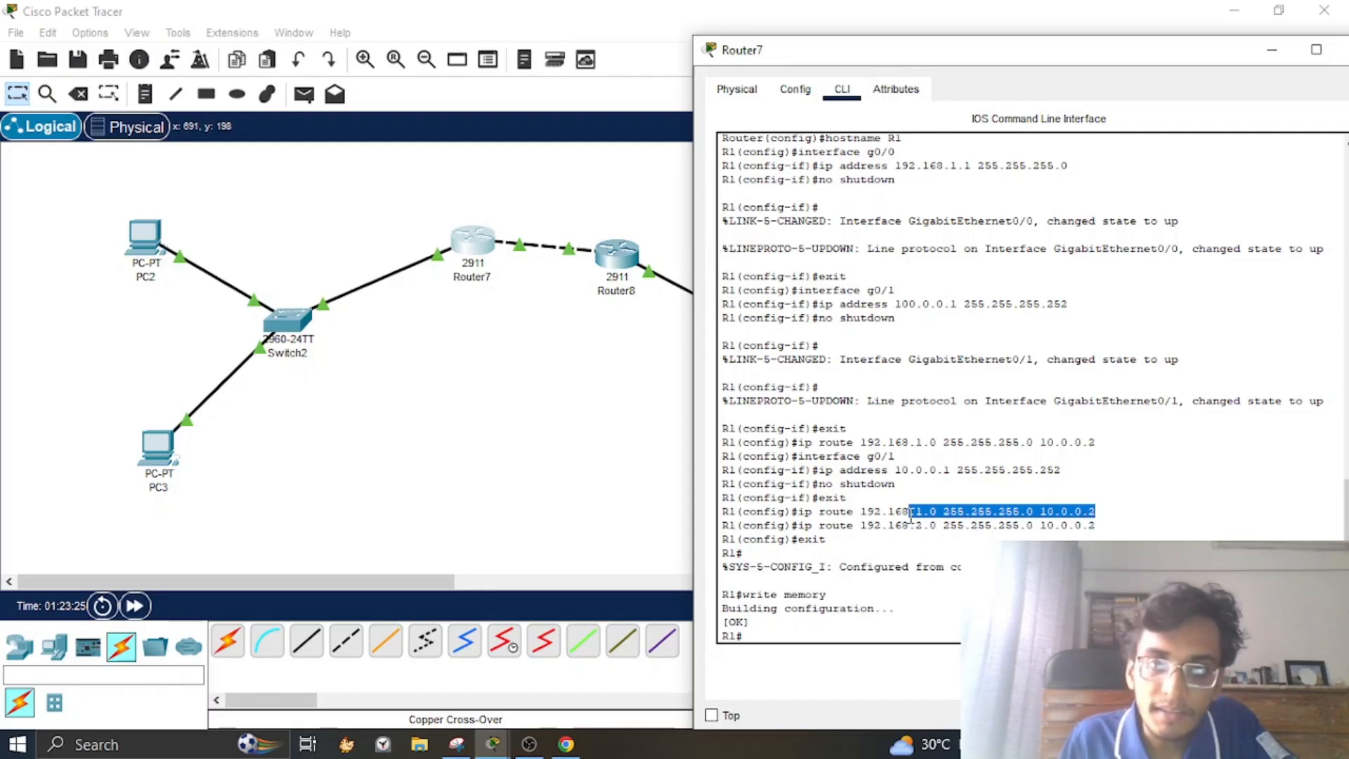
left_click_drag(943, 525, 422, 450)
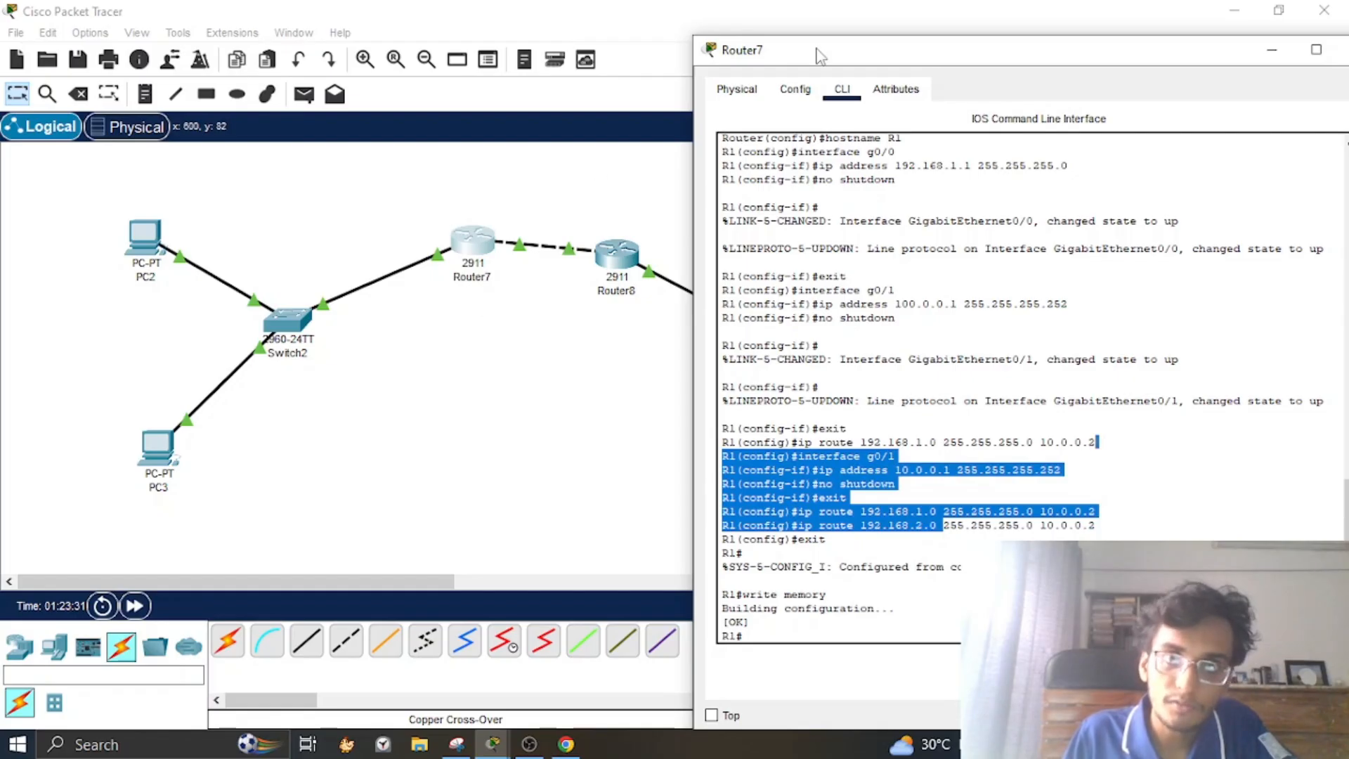
Step: Review R1's static route commands for 192.168.1.0 and 192.168.2.0 and its g0/1 address command, and close Router7's window
left_click_drag(821, 50, 1092, 78)
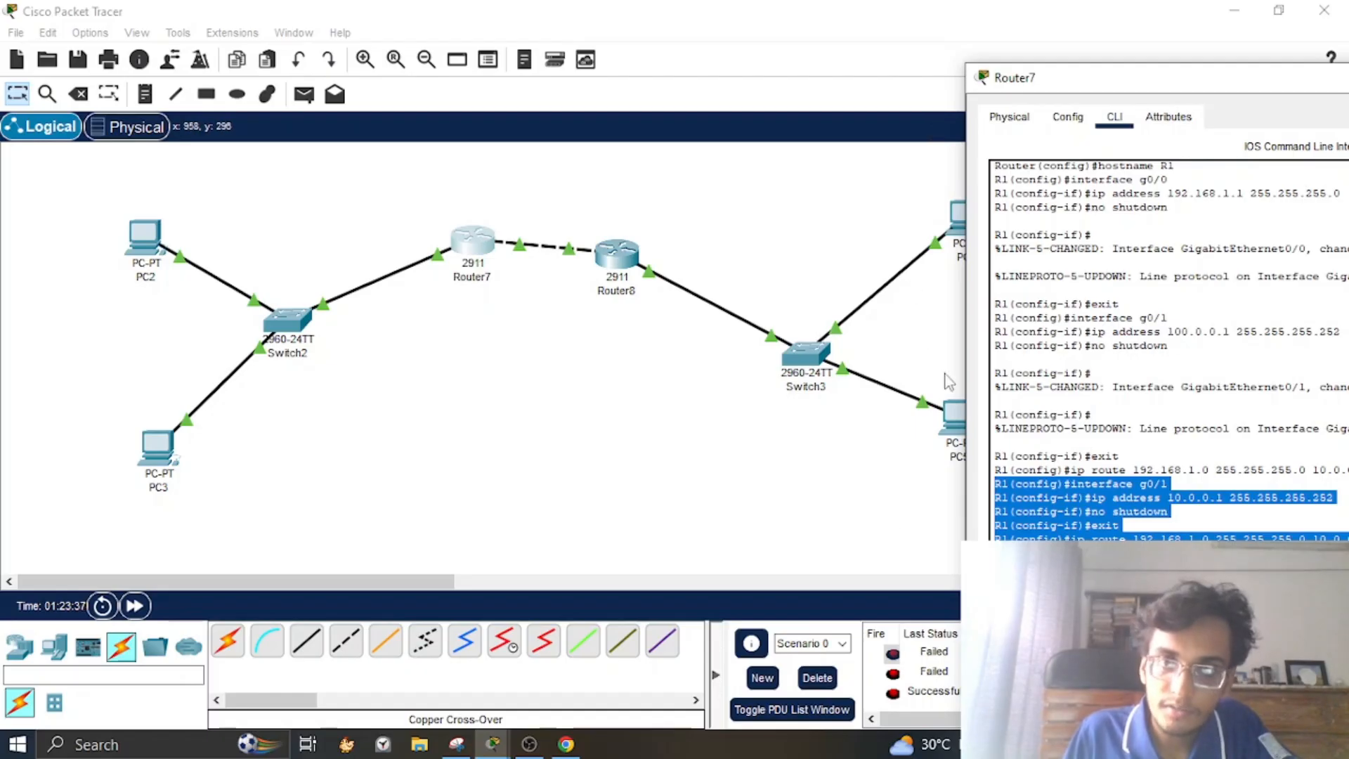
left_click_drag(1095, 86, 785, 48)
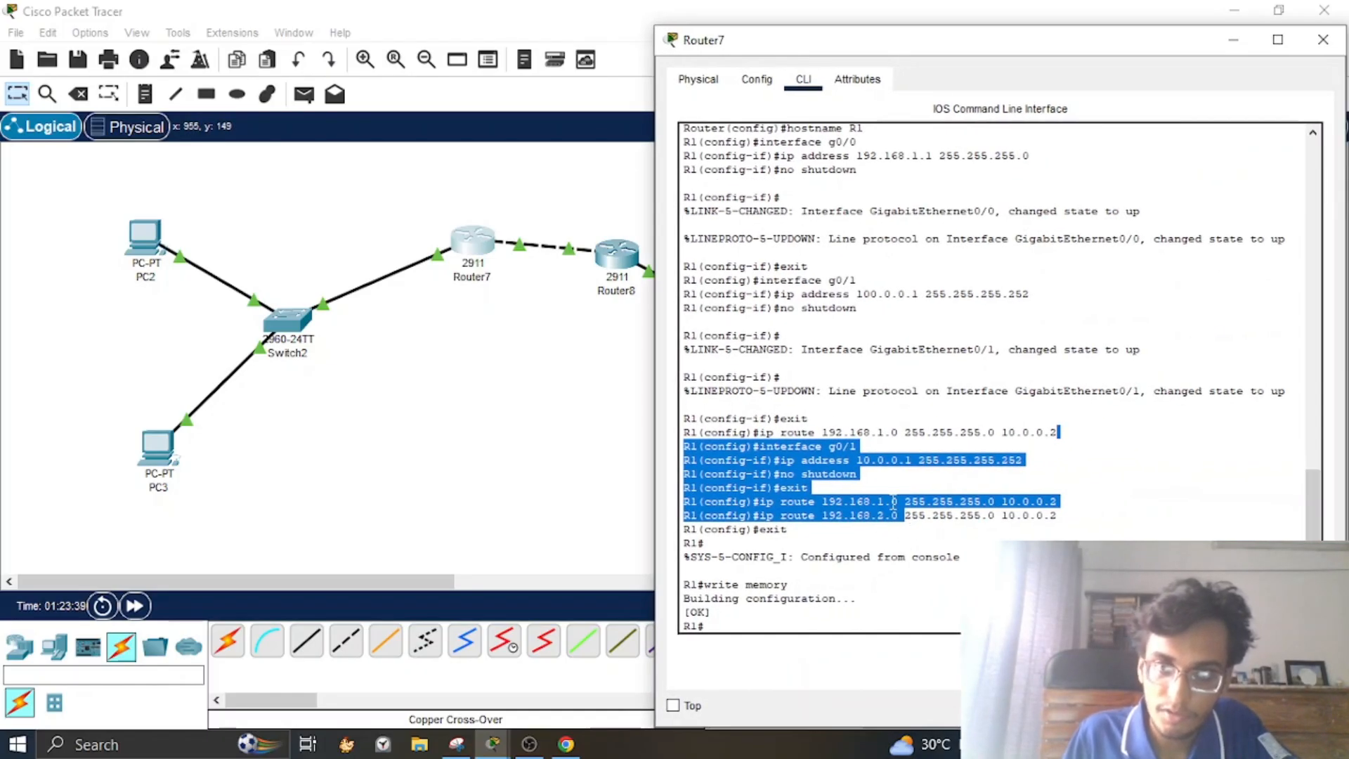
left_click(893, 500)
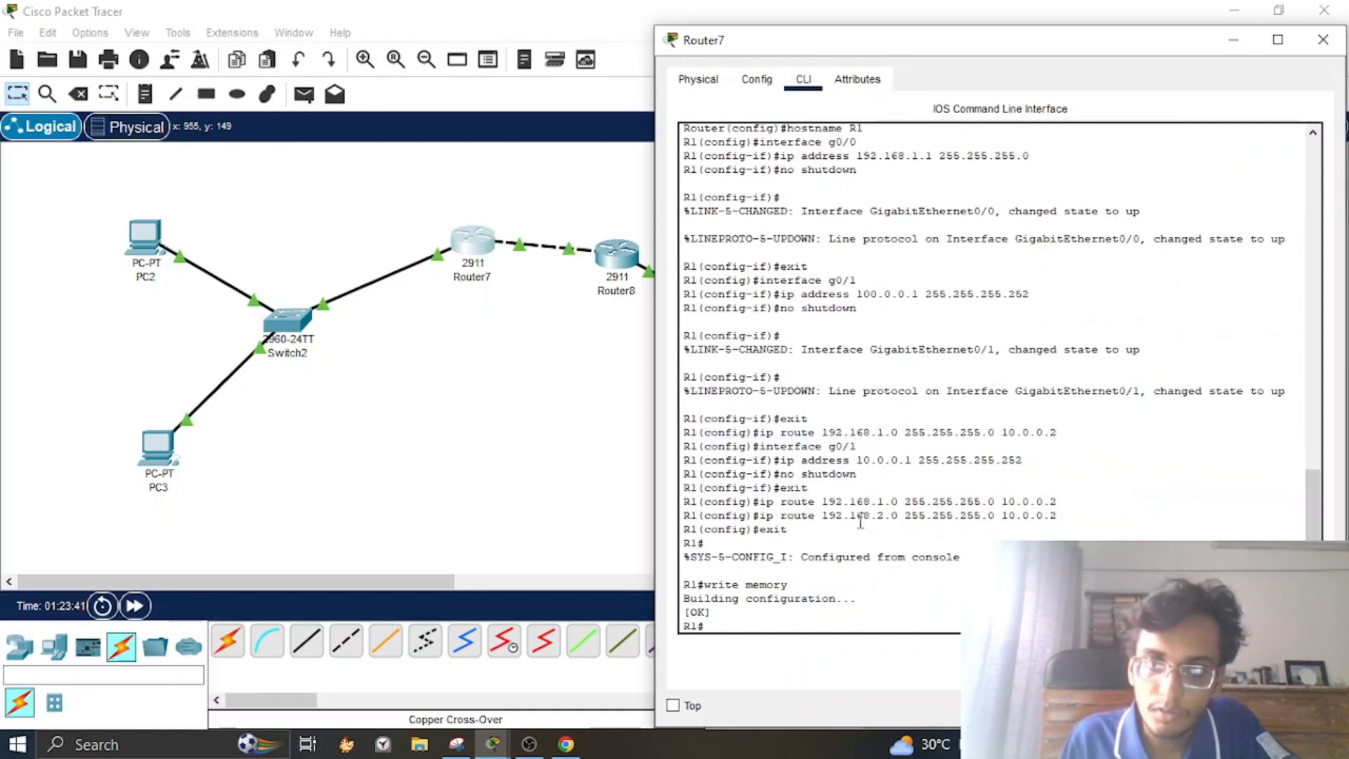
left_click_drag(857, 518, 934, 501)
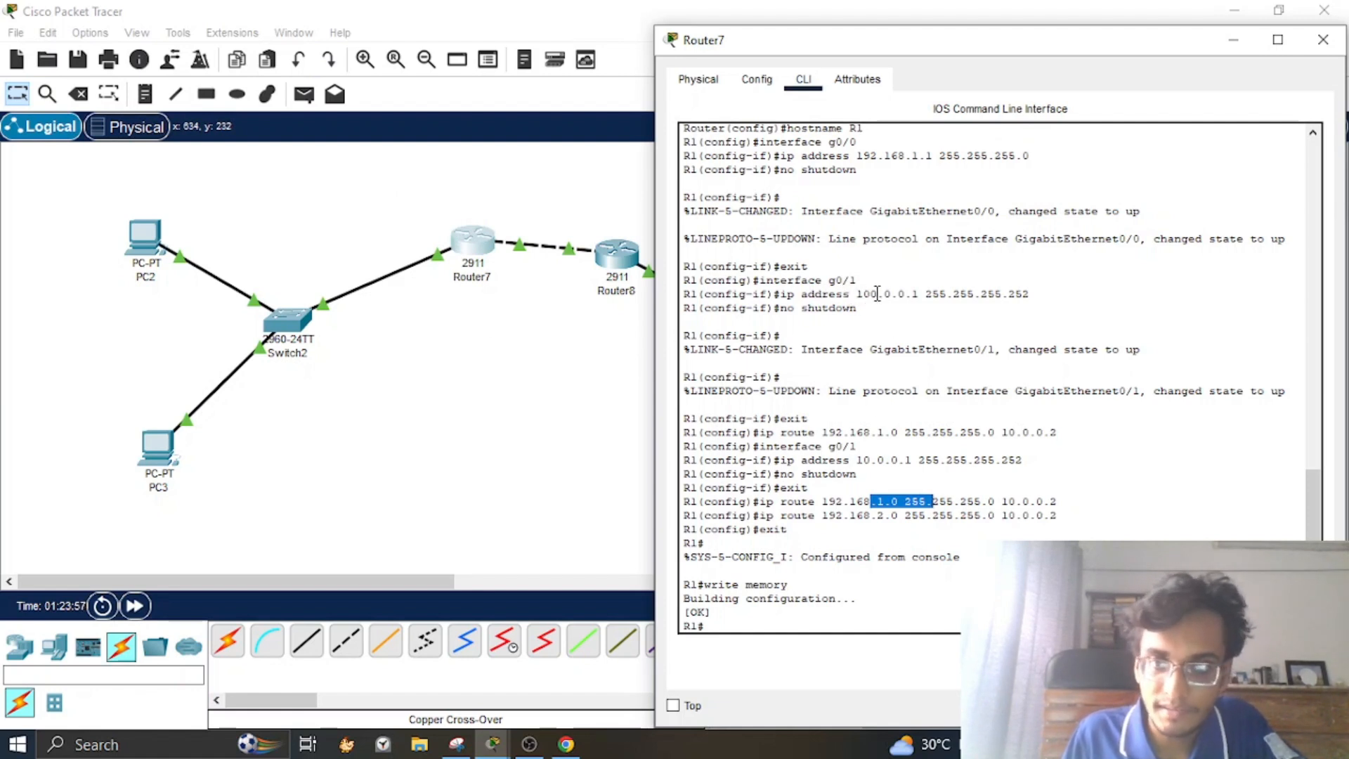
left_click_drag(848, 459, 878, 459)
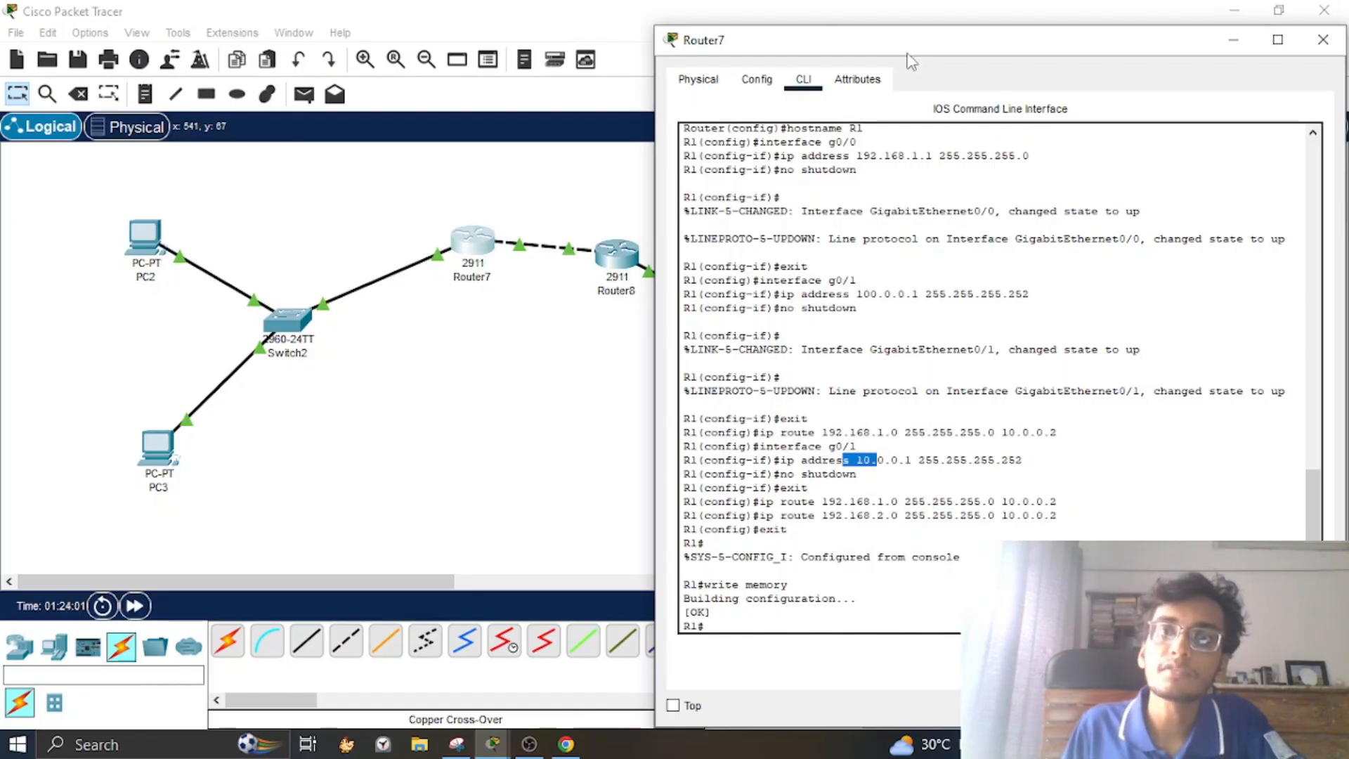
left_click_drag(907, 47, 937, 52)
left_click_drag(1185, 42, 1126, 46)
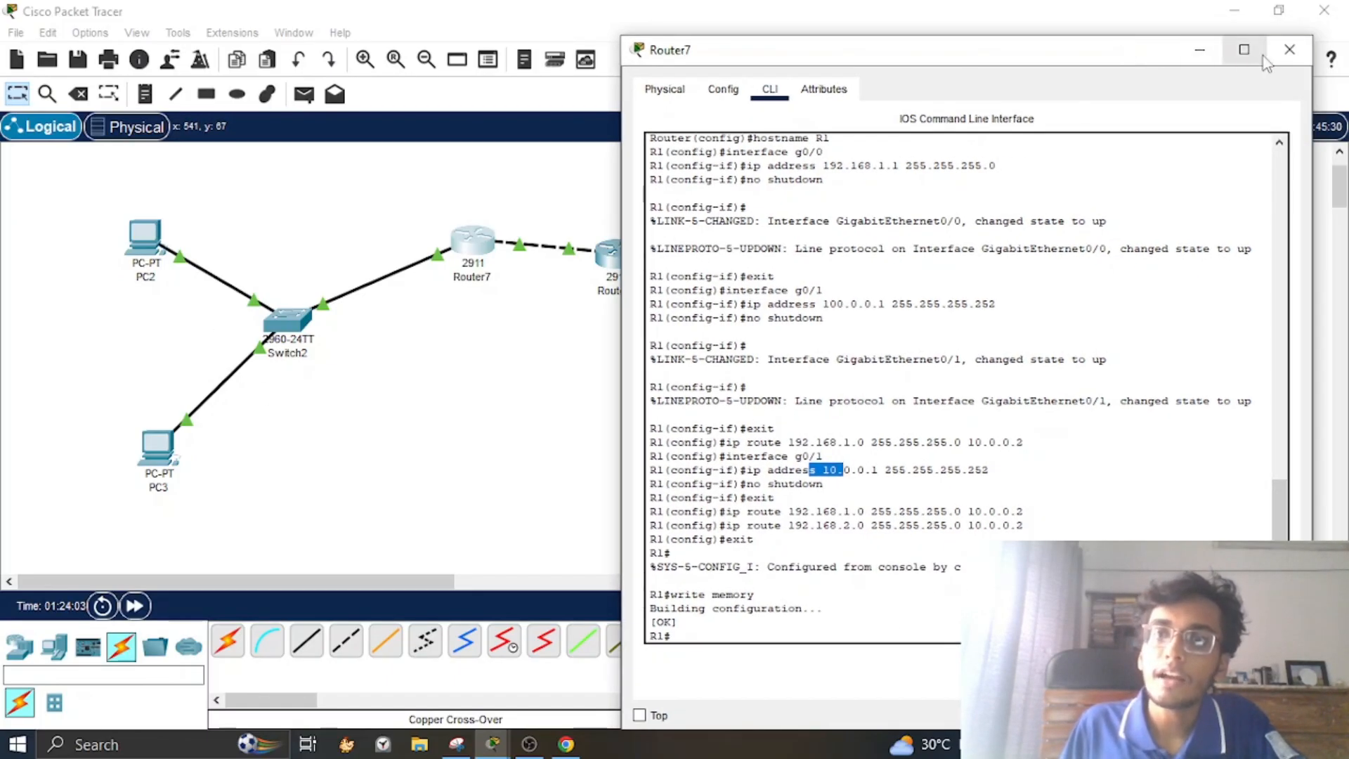
left_click(1293, 47)
Step: Send a simple PDU from PC2 to PC5 to test connectivity between the two LANs
left_click(303, 93)
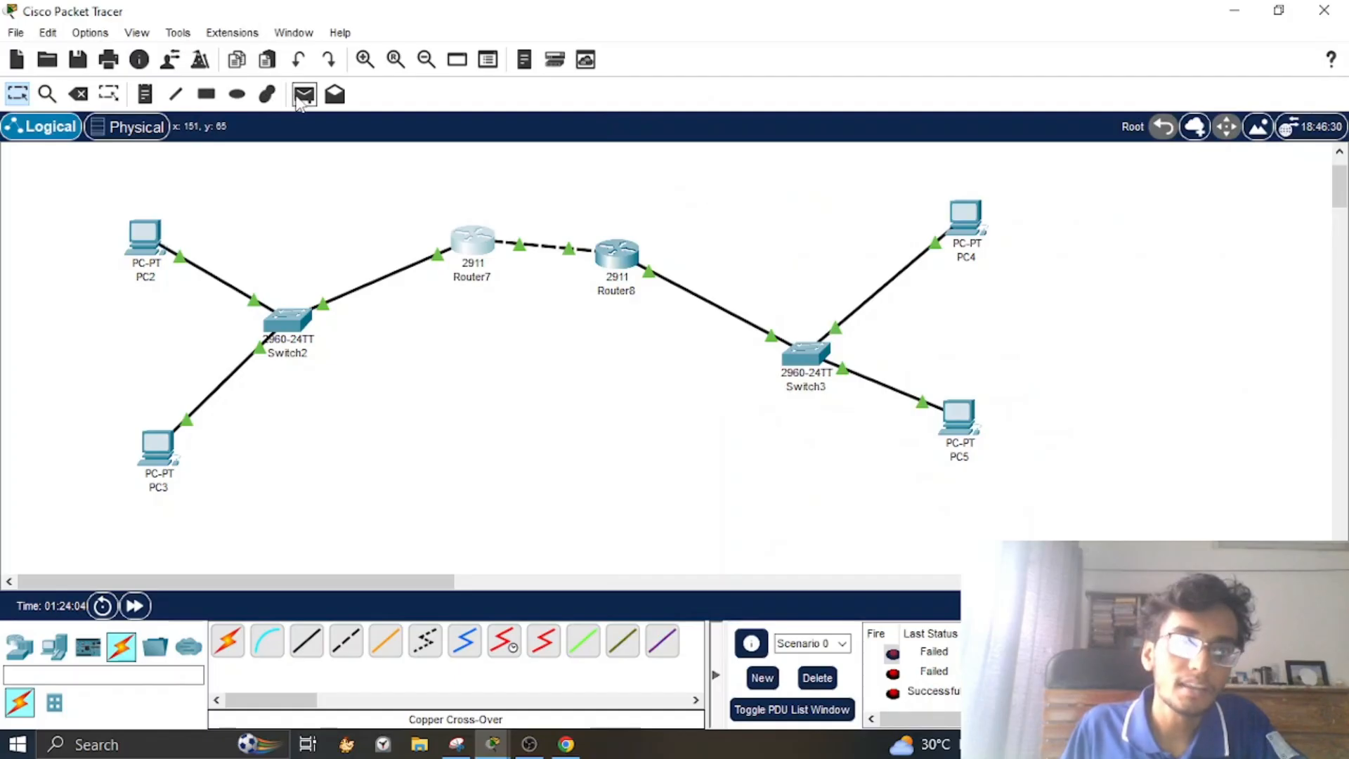
left_click(151, 249)
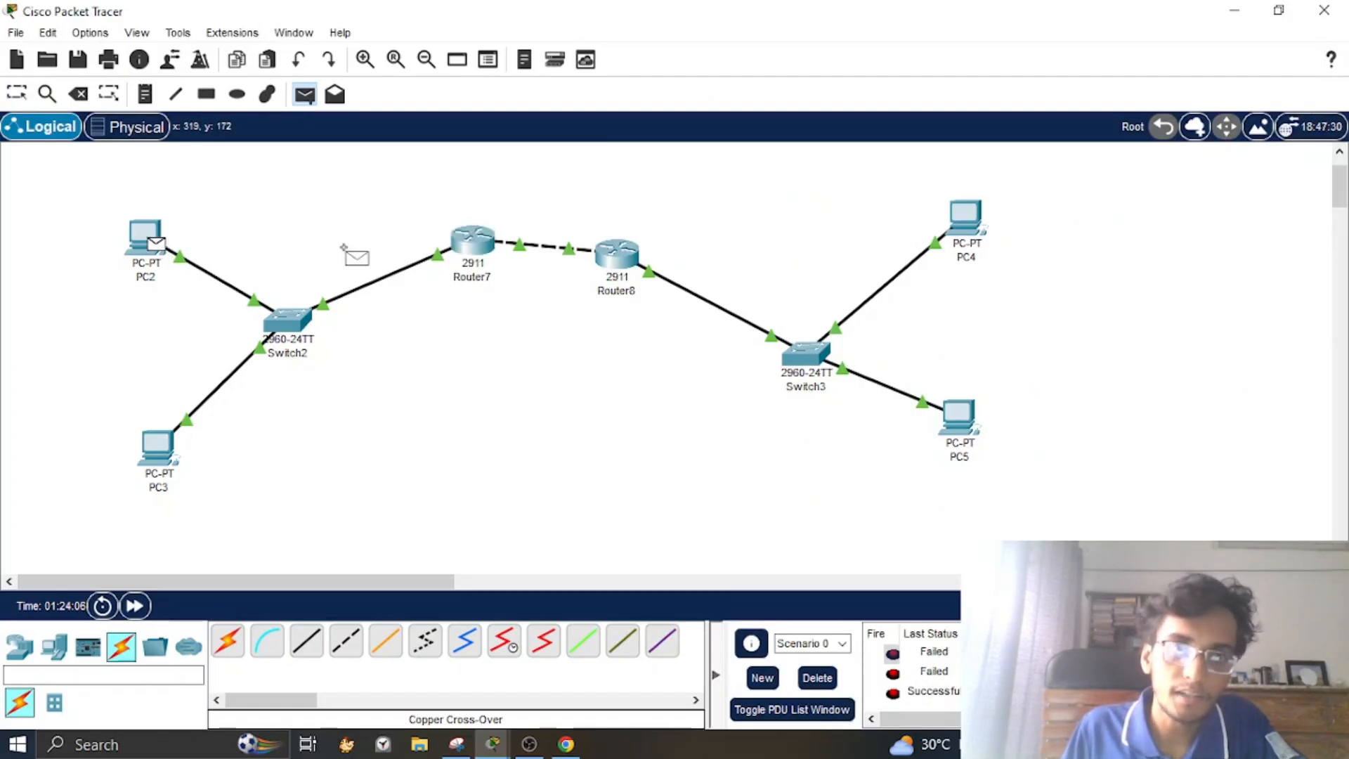
left_click(967, 441)
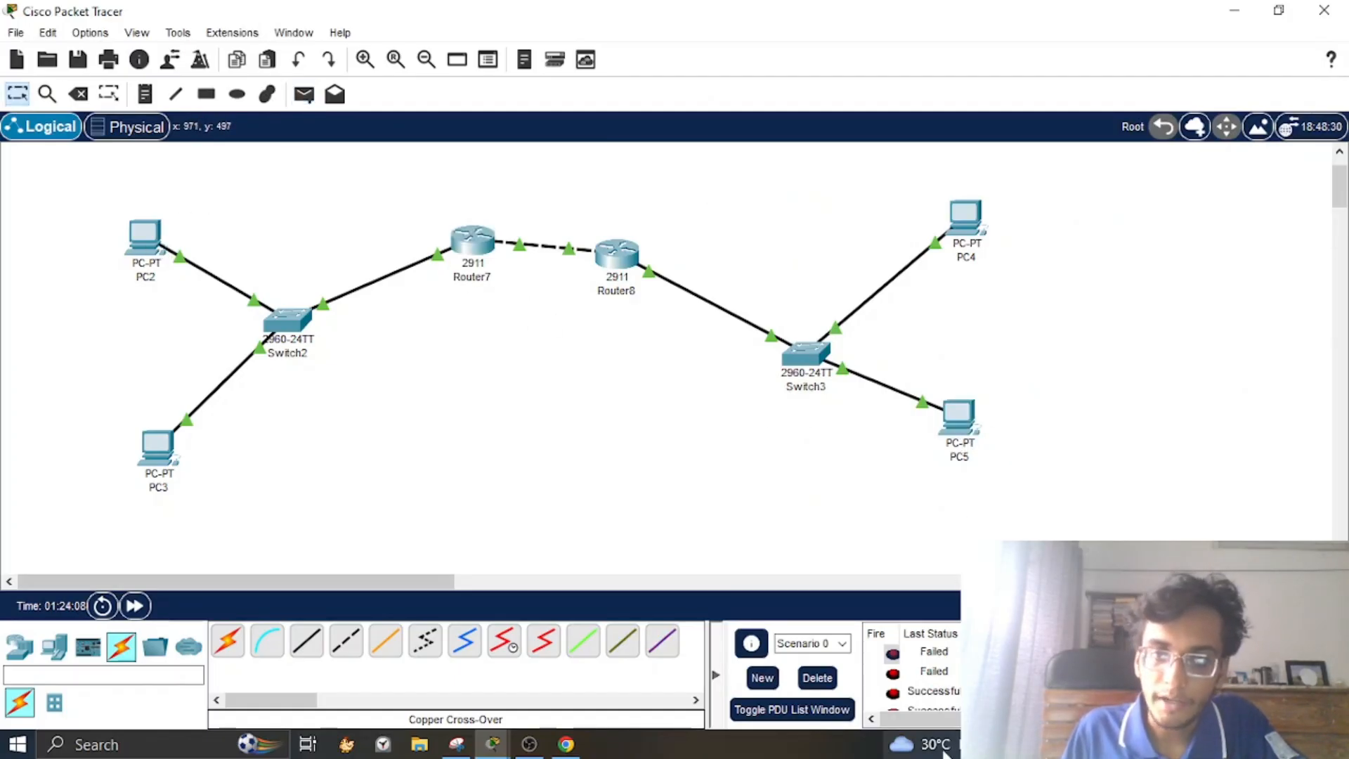
Step: Switch to OBS, move the webcam source to the left edge of the preview canvas, and return to Cisco Packet Tracer
left_click(529, 744)
left_click_drag(905, 323, 518, 227)
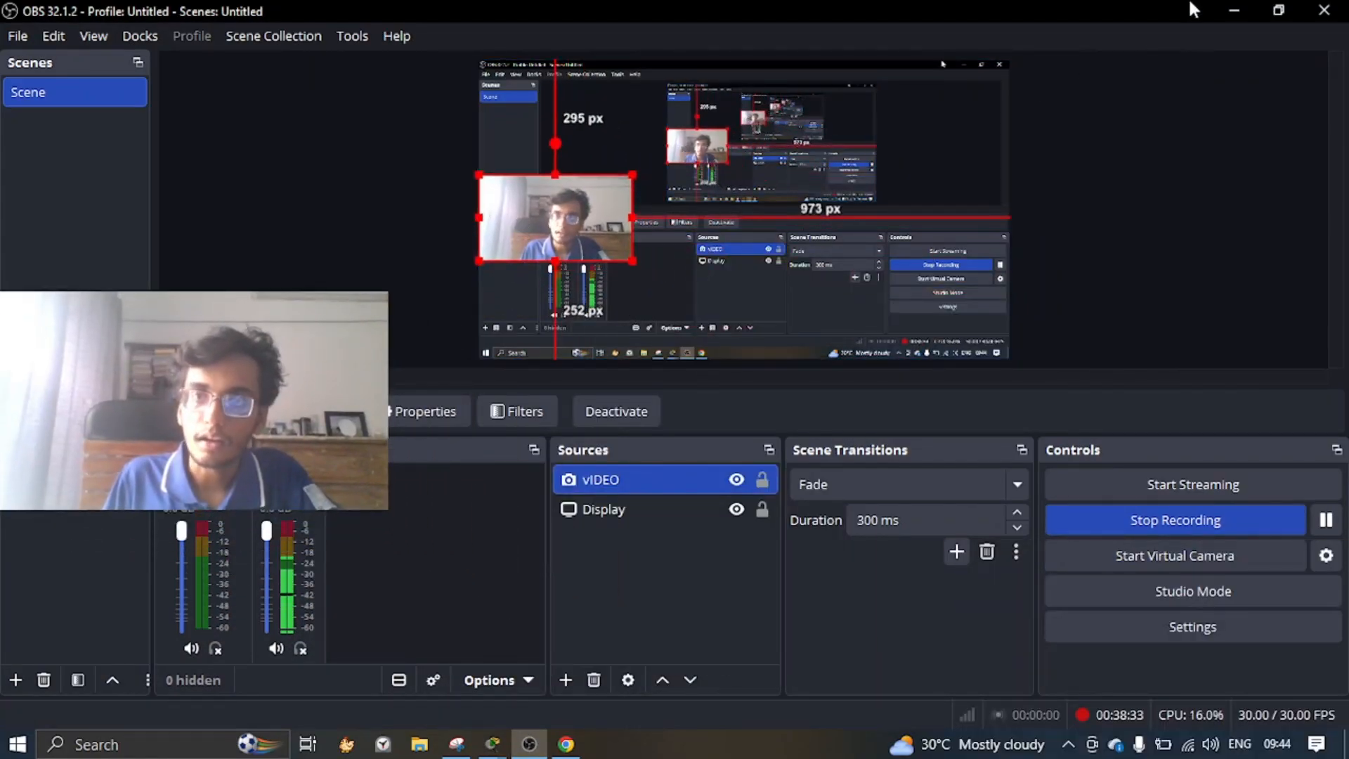
left_click(1234, 10)
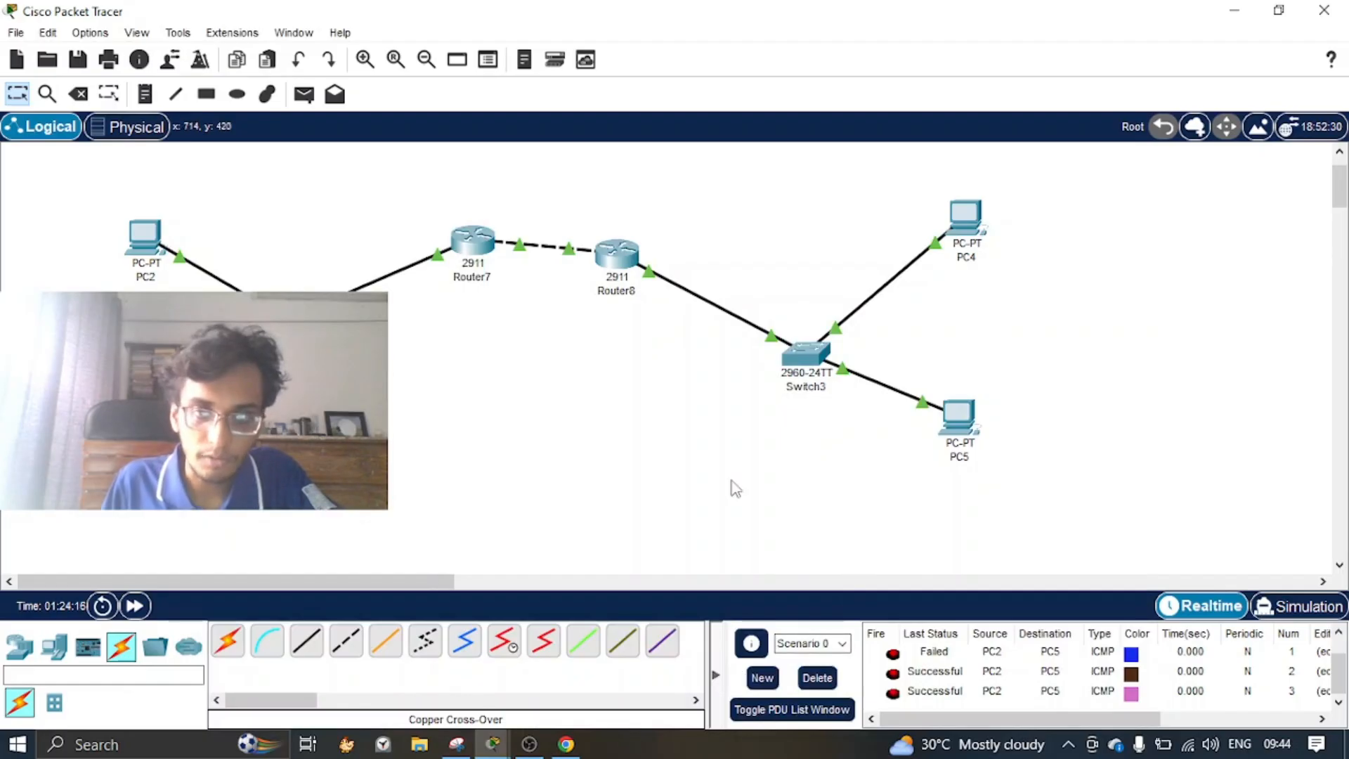